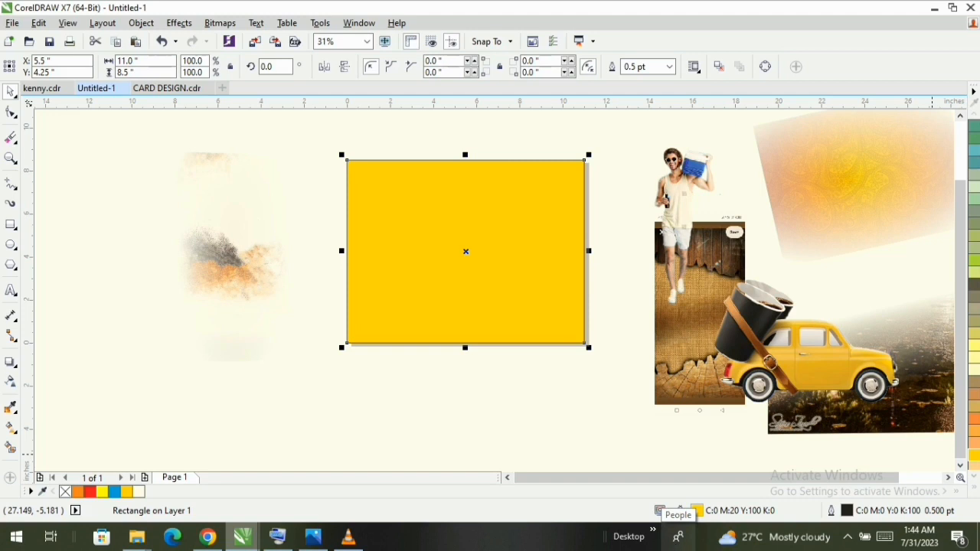
- Give the page rectangle an elliptical fountain fill running from deep yellow at the edges to pale yellow in the centre
{"action": "double_click", "coordinate": [697, 513]}
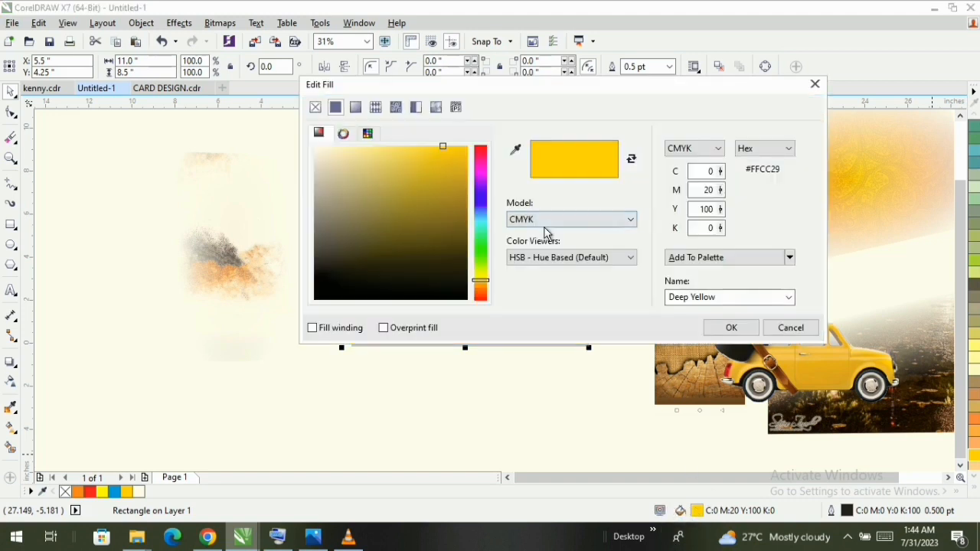
{"action": "left_click", "coordinate": [357, 107]}
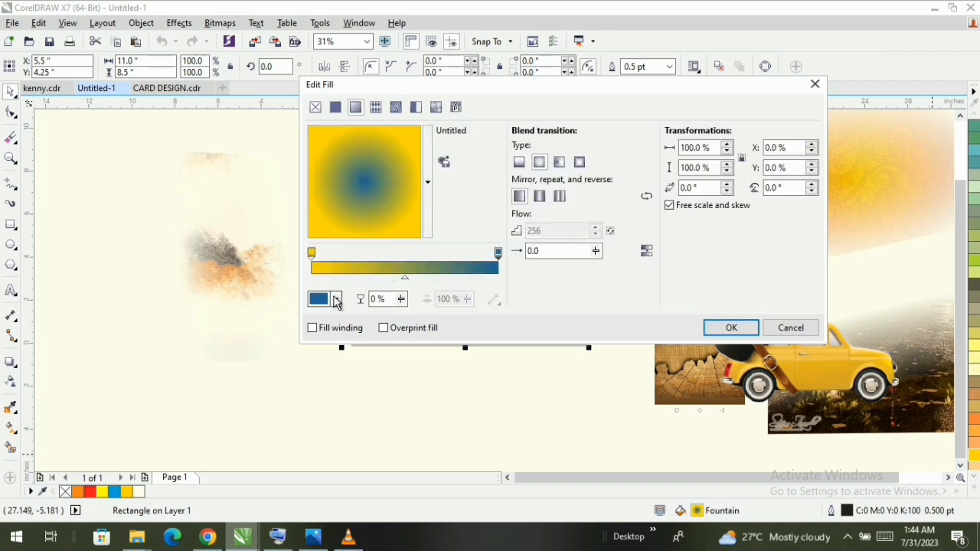
{"action": "left_click", "coordinate": [336, 299]}
{"action": "left_click_drag", "start_coordinate": [413, 419], "coordinate": [411, 431]}
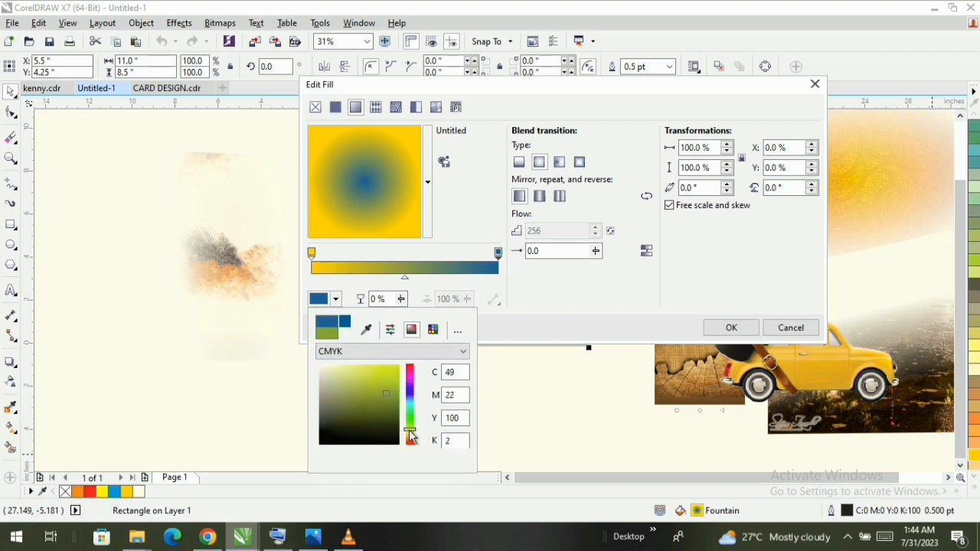
{"action": "left_click", "coordinate": [399, 351]}
{"action": "left_click", "coordinate": [360, 378]}
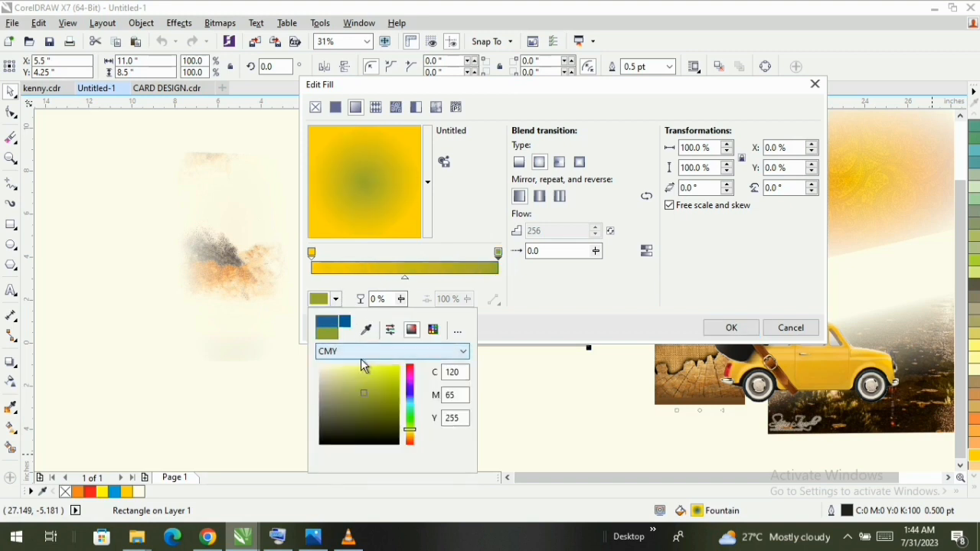
{"action": "left_click", "coordinate": [339, 366]}
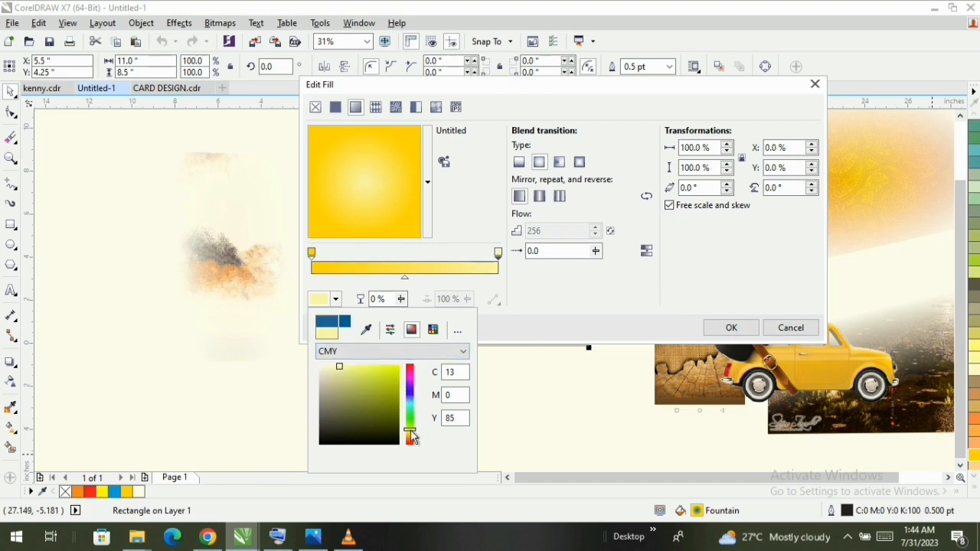
{"action": "left_click", "coordinate": [366, 380]}
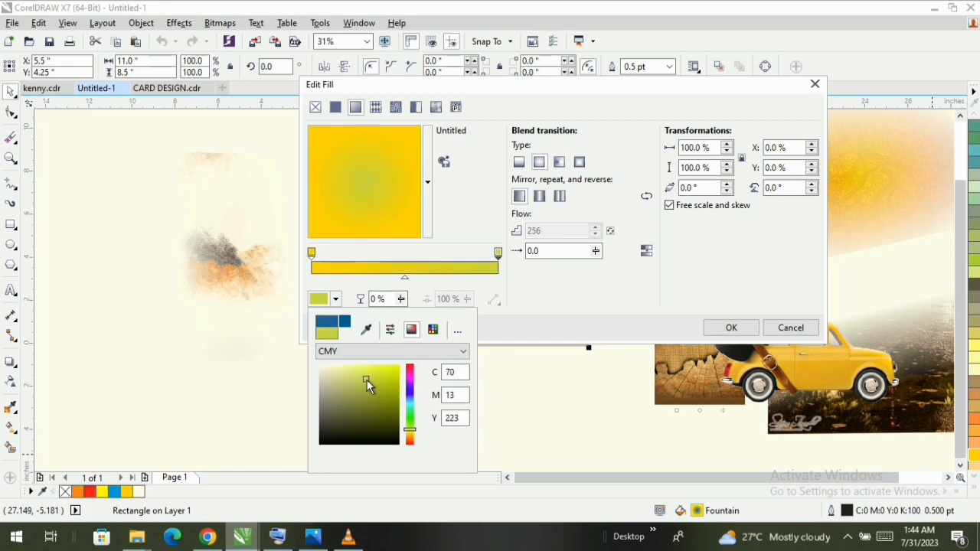
{"action": "left_click", "coordinate": [338, 365]}
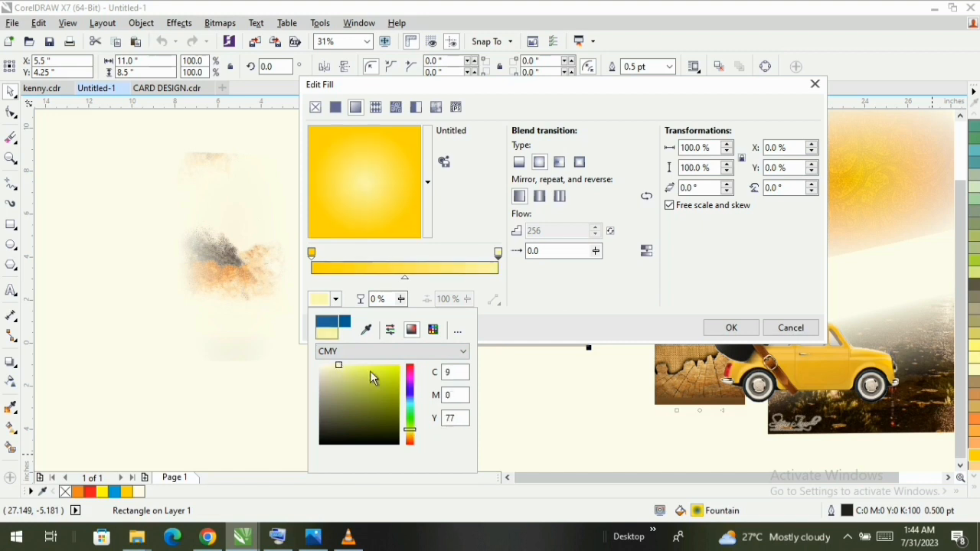
{"action": "left_click", "coordinate": [741, 330]}
{"action": "left_click", "coordinate": [524, 441]}
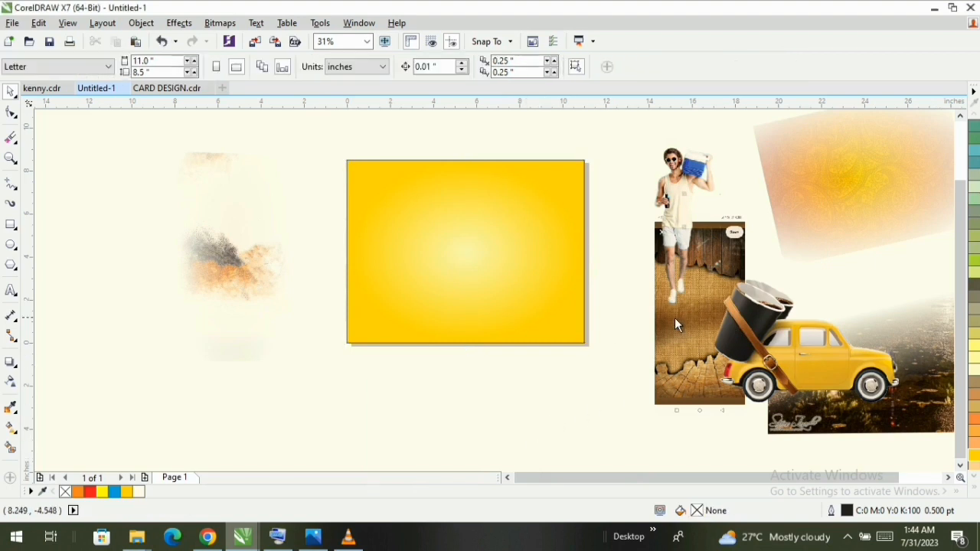
- Remove the transparency from the orange-and-grey splash bitmap and move it over the left half of the yellow rectangle
{"action": "left_click", "coordinate": [196, 225]}
{"action": "left_click", "coordinate": [7, 383]}
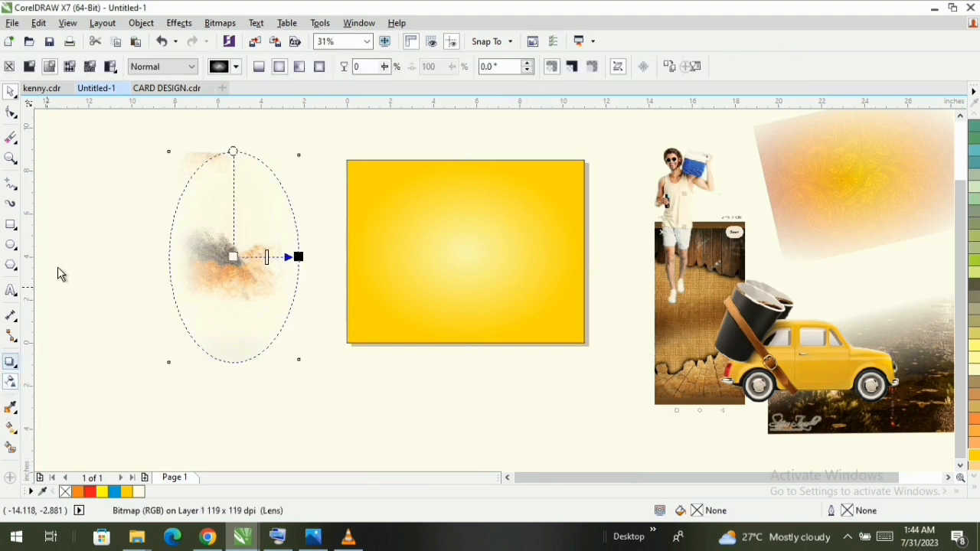
{"action": "left_click", "coordinate": [9, 66]}
{"action": "left_click", "coordinate": [11, 91]}
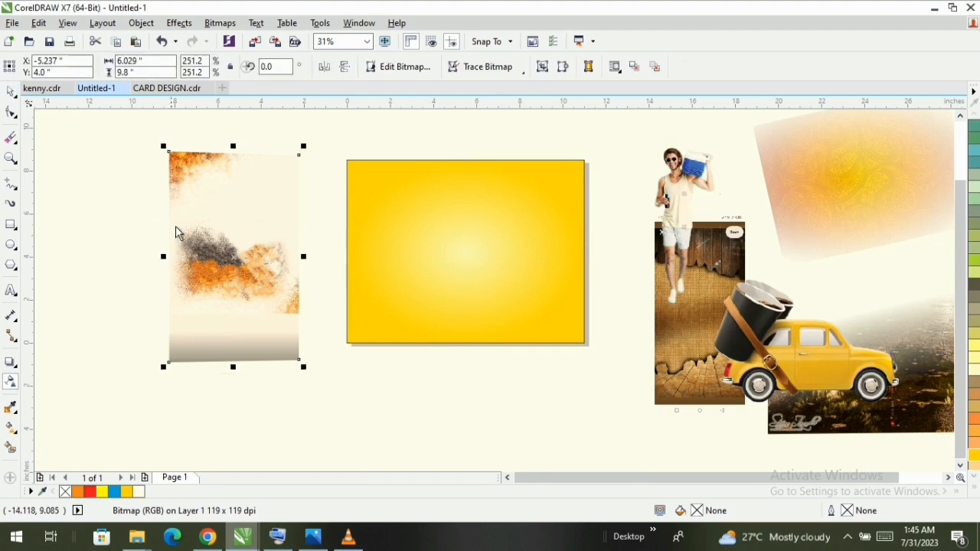
{"action": "left_click_drag", "start_coordinate": [230, 233], "coordinate": [395, 224]}
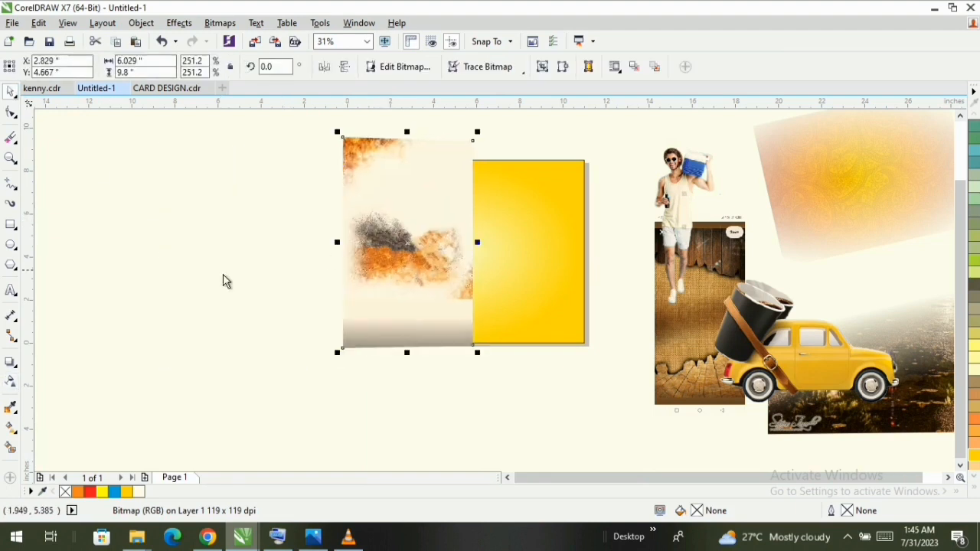
- Apply an elliptical fountain transparency to the splash bitmap and move it up to about X 2.5, Y 6.3 inches
{"action": "left_click", "coordinate": [10, 386]}
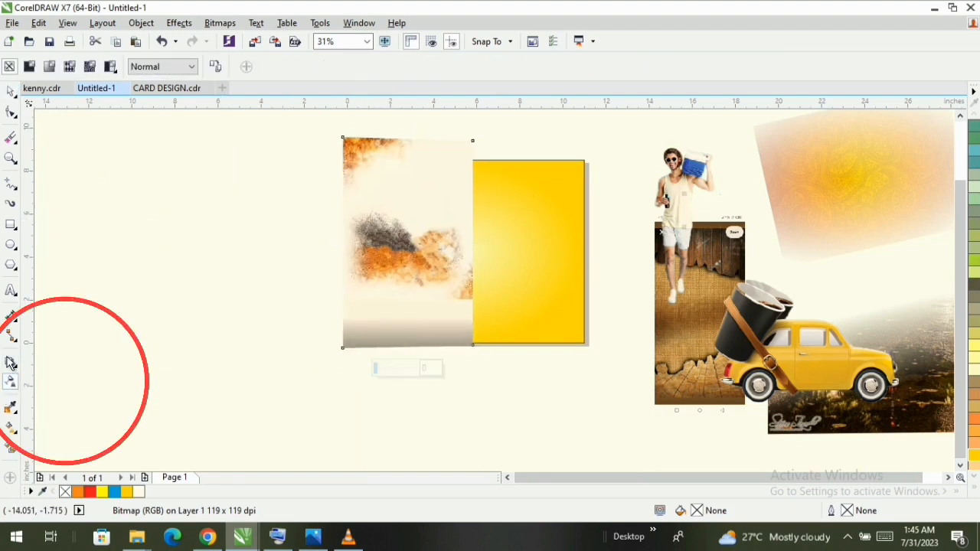
{"action": "left_click", "coordinate": [49, 67]}
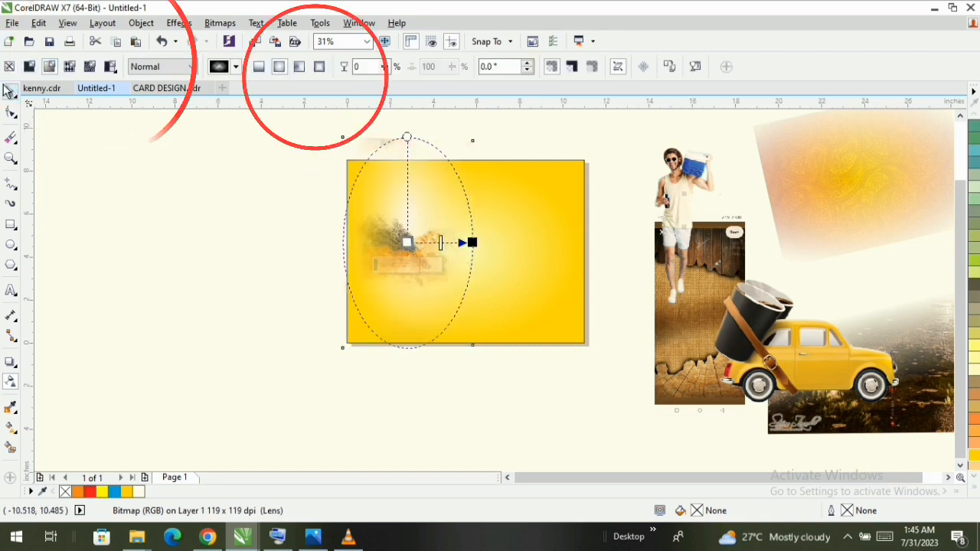
{"action": "left_click", "coordinate": [10, 90]}
{"action": "scroll", "coordinate": [437, 223], "scroll_direction": "up", "scroll_amount": 2}
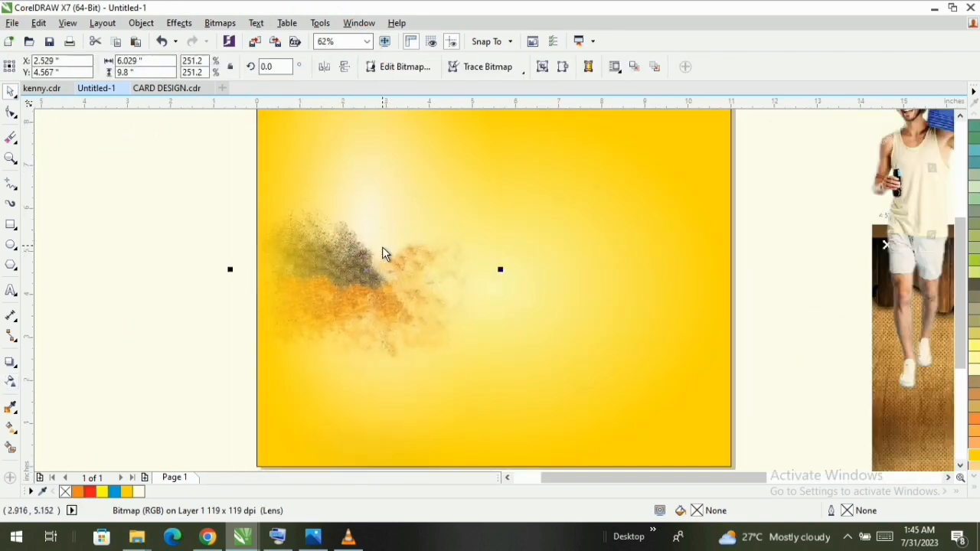
{"action": "scroll", "coordinate": [382, 242], "scroll_direction": "down", "scroll_amount": 2}
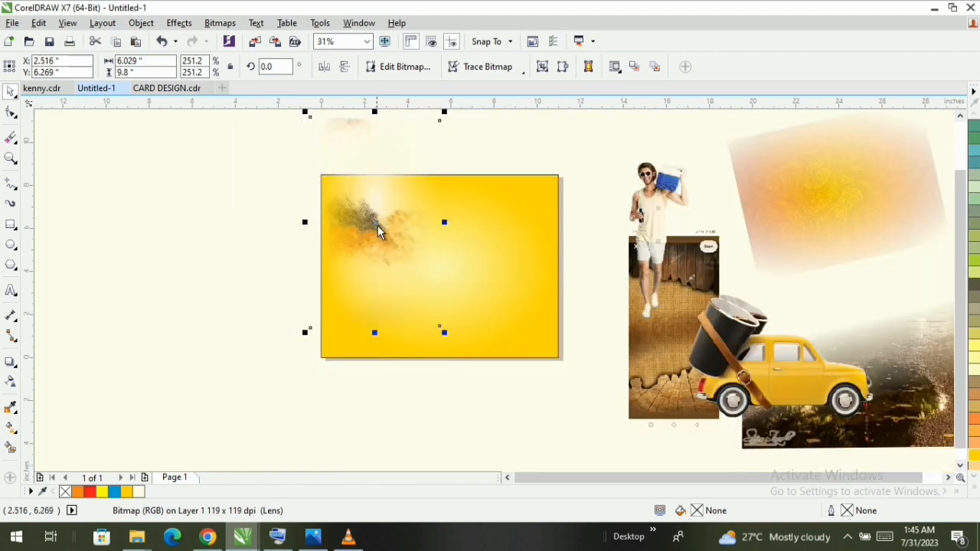
- Reshape the splash bitmap's corner nodes so that its top and left edges align with the yellow rectangle
{"action": "left_click", "coordinate": [11, 114]}
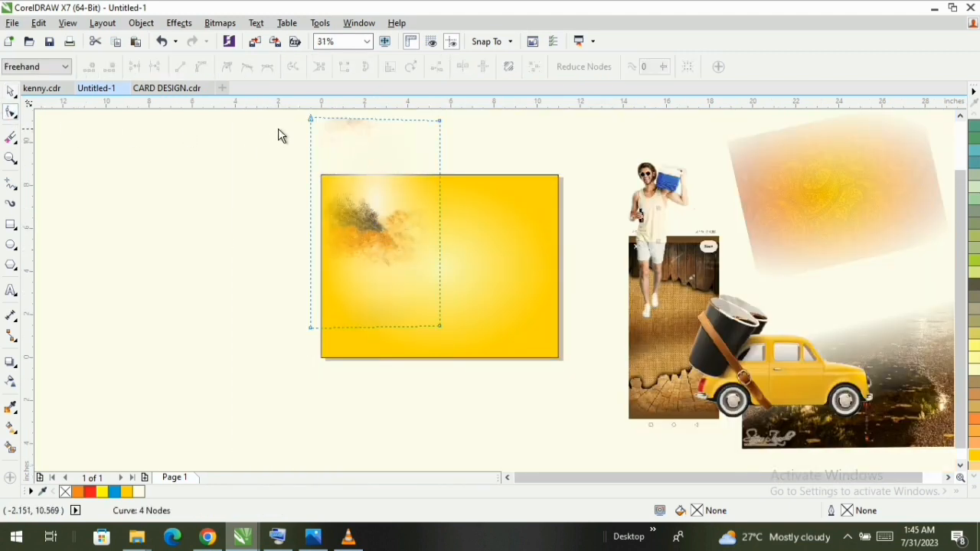
{"action": "left_click_drag", "start_coordinate": [311, 120], "coordinate": [322, 175]}
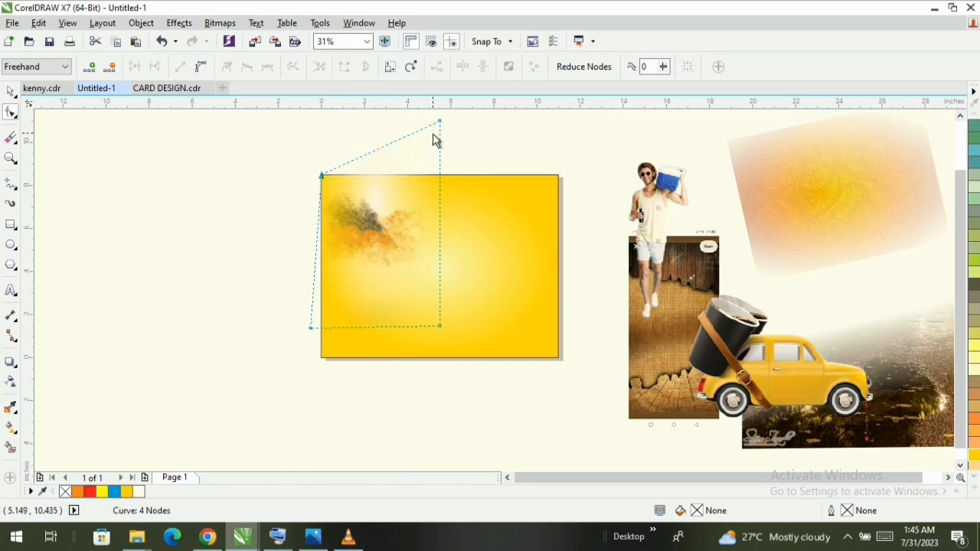
{"action": "left_click_drag", "start_coordinate": [440, 123], "coordinate": [434, 175]}
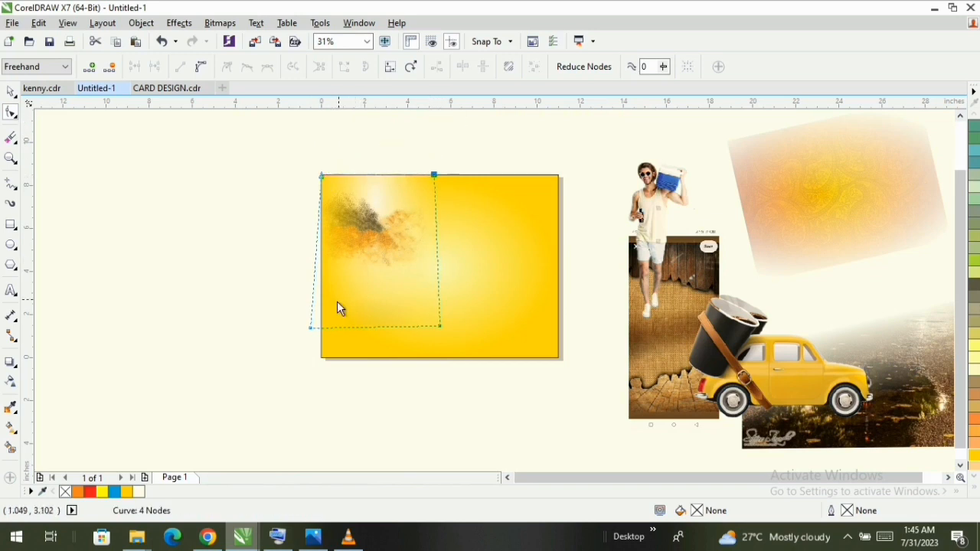
{"action": "left_click_drag", "start_coordinate": [308, 330], "coordinate": [320, 335]}
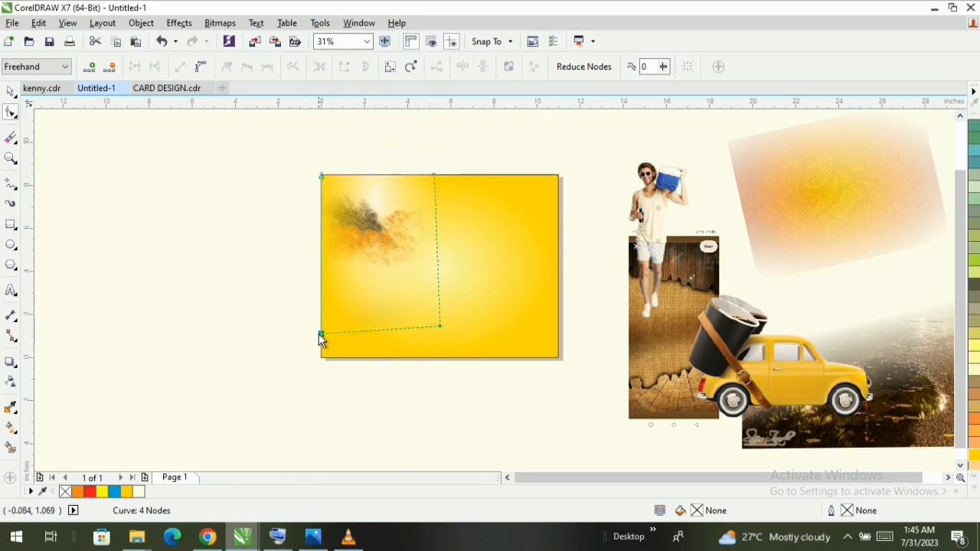
{"action": "left_click", "coordinate": [9, 92]}
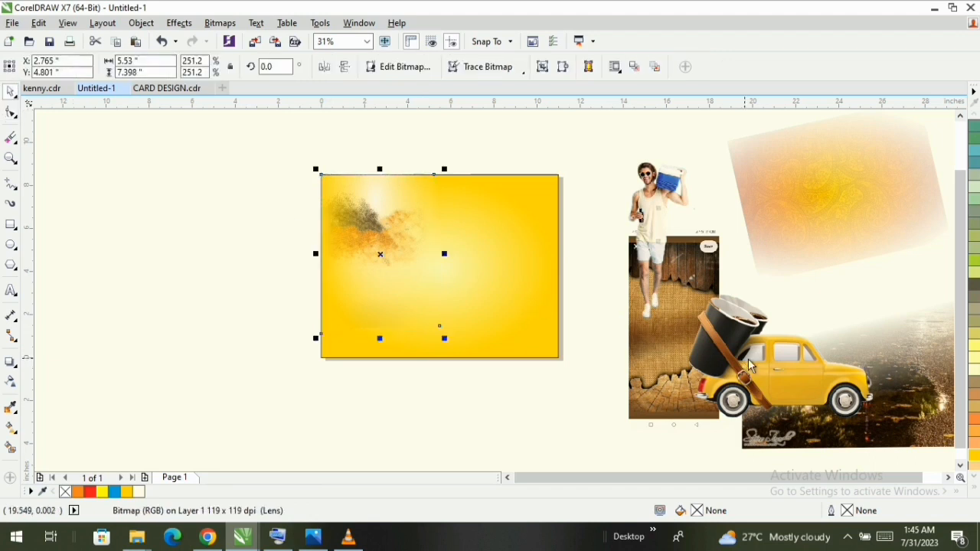
- Place the yellow car image on the page over the splash, scaled to about 6.6 by 4.5 inches
{"action": "left_click_drag", "start_coordinate": [762, 372], "coordinate": [406, 287]}
{"action": "scroll", "coordinate": [475, 304], "scroll_direction": "up", "scroll_amount": 2}
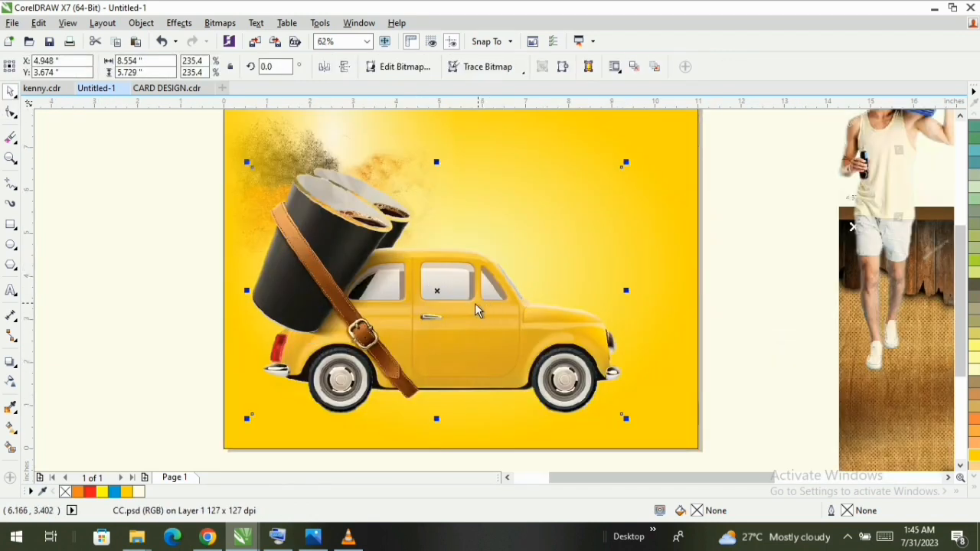
{"action": "left_click_drag", "start_coordinate": [644, 417], "coordinate": [561, 361]}
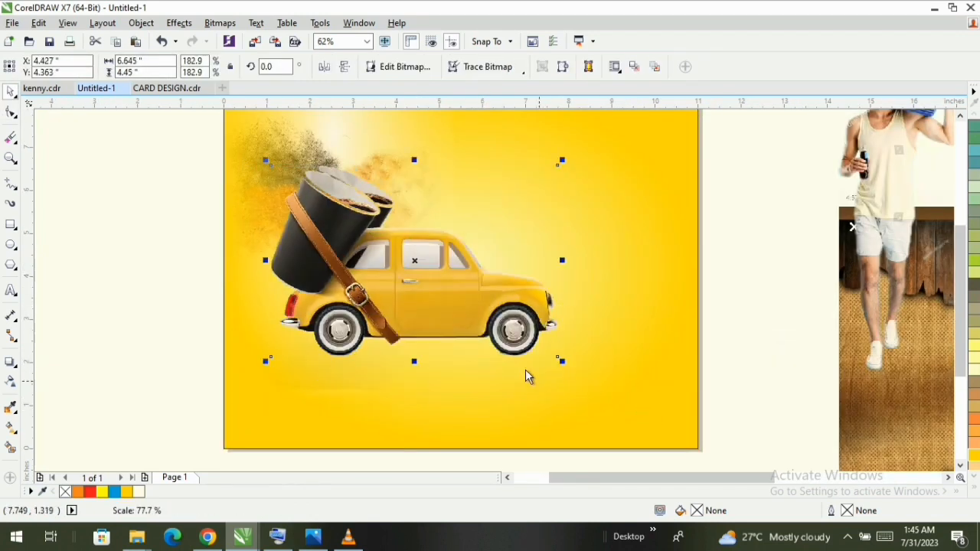
{"action": "left_click_drag", "start_coordinate": [469, 304], "coordinate": [508, 327]}
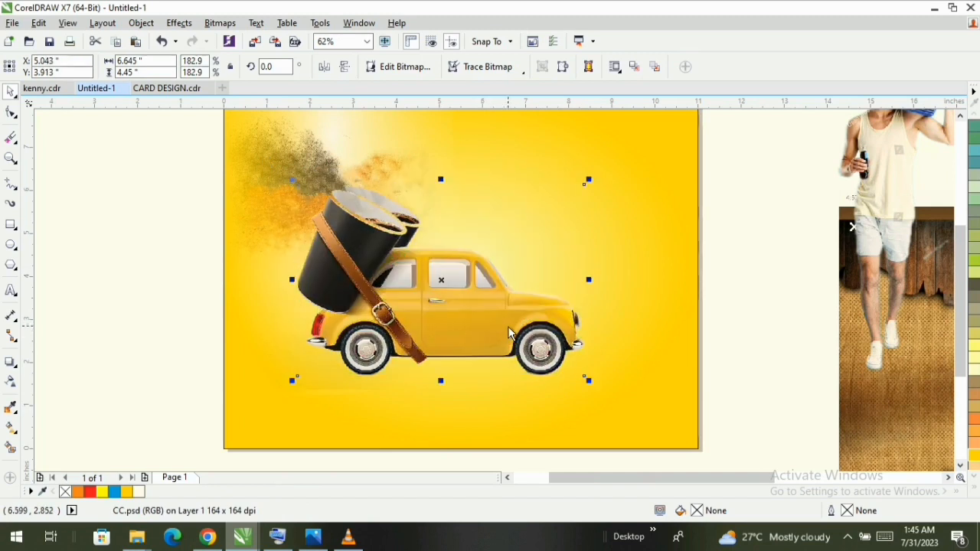
{"action": "scroll", "coordinate": [548, 322], "scroll_direction": "down", "scroll_amount": 2}
- Move the image of the man with the cooler onto the page at the car's front end
{"action": "left_click", "coordinate": [684, 243]}
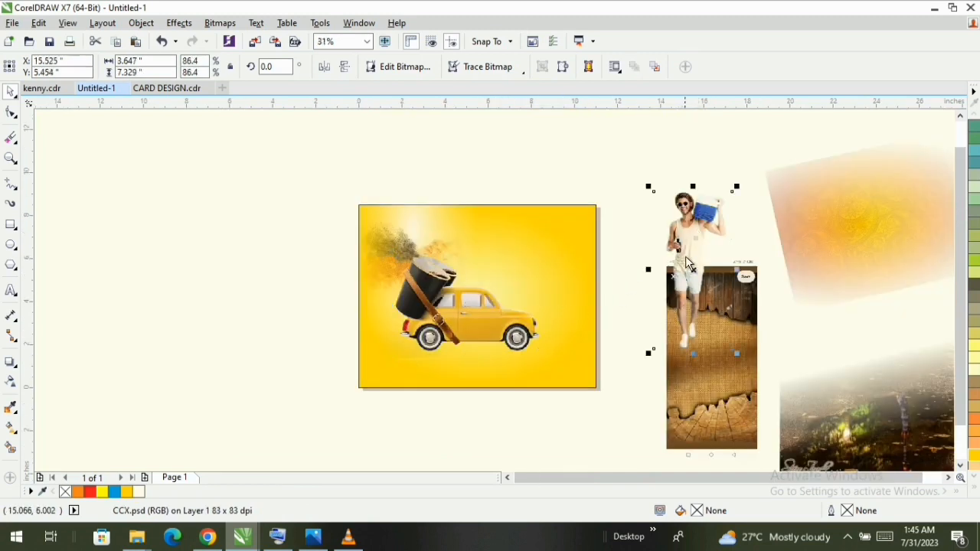
{"action": "left_click_drag", "start_coordinate": [687, 264], "coordinate": [536, 291]}
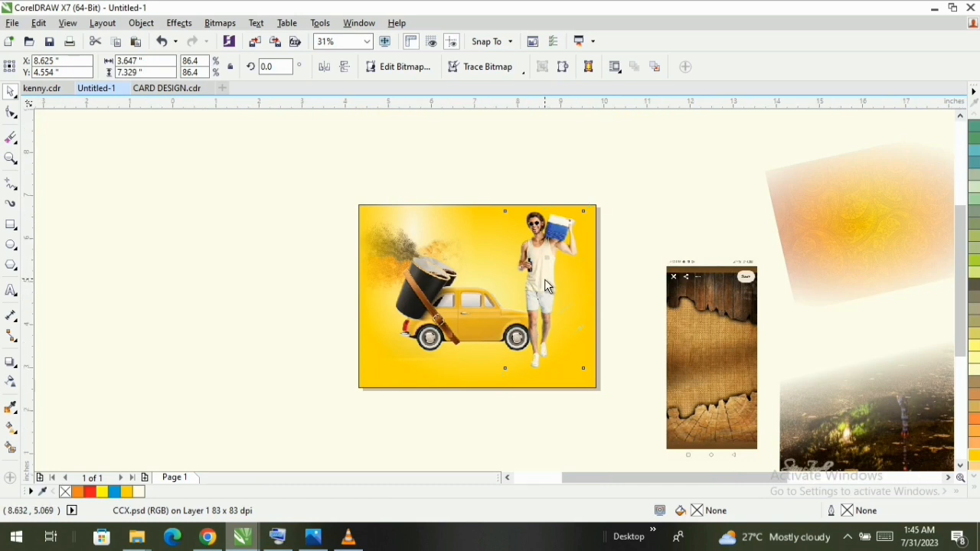
{"action": "scroll", "coordinate": [544, 278], "scroll_direction": "up", "scroll_amount": 2}
{"action": "scroll", "coordinate": [541, 290], "scroll_direction": "down", "scroll_amount": 2}
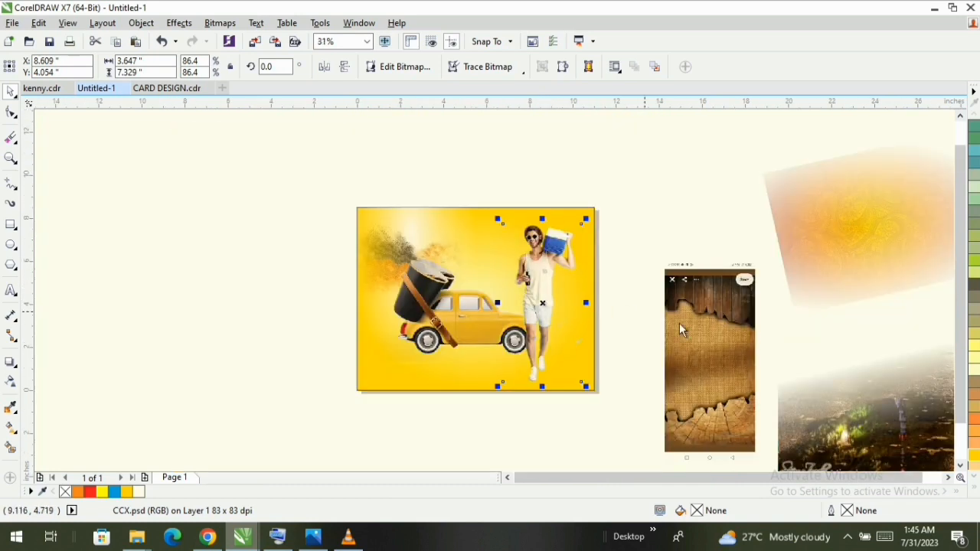
- Remove the transparency from the wet road photo beside the page
{"action": "left_click", "coordinate": [8, 381]}
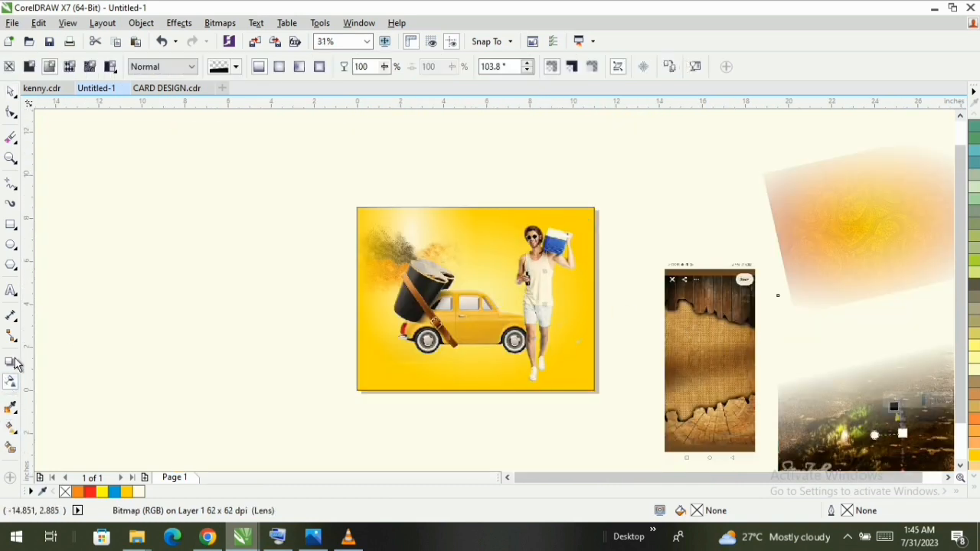
{"action": "left_click", "coordinate": [9, 67]}
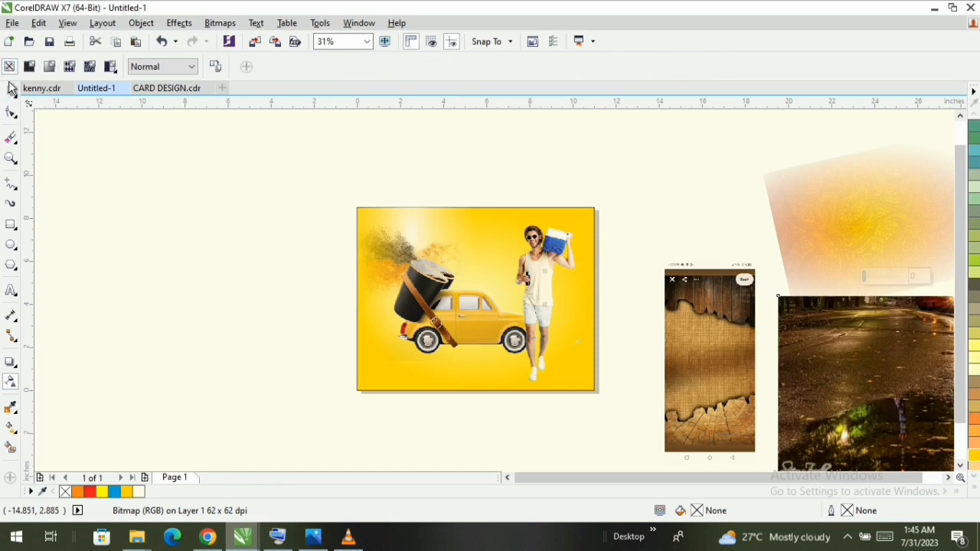
{"action": "left_click", "coordinate": [11, 93]}
- Place the road photo behind the car and the man, aligned to the page's lower edge and cropped to about 7.4 inches high
{"action": "left_click_drag", "start_coordinate": [827, 373], "coordinate": [179, 317]}
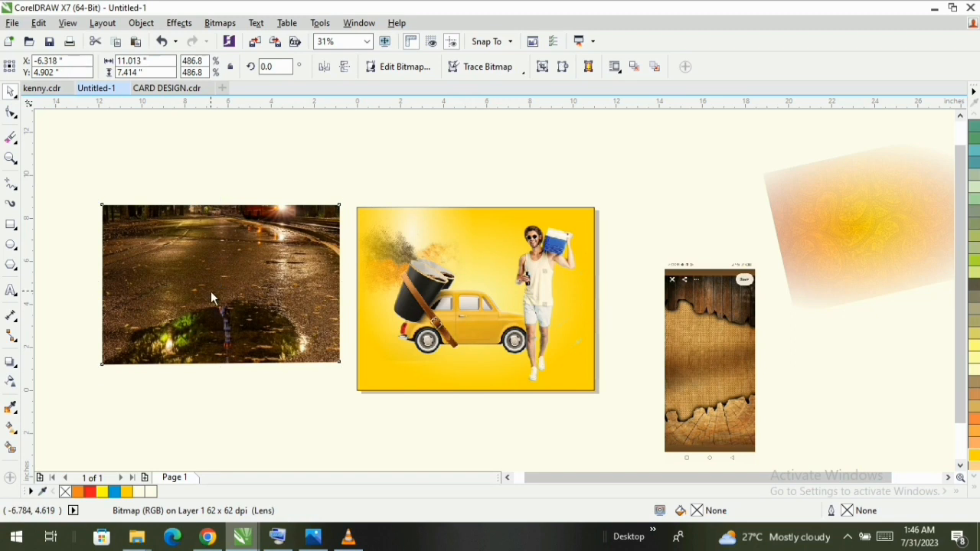
{"action": "left_click_drag", "start_coordinate": [212, 291], "coordinate": [654, 411]}
{"action": "left_click", "coordinate": [10, 159]}
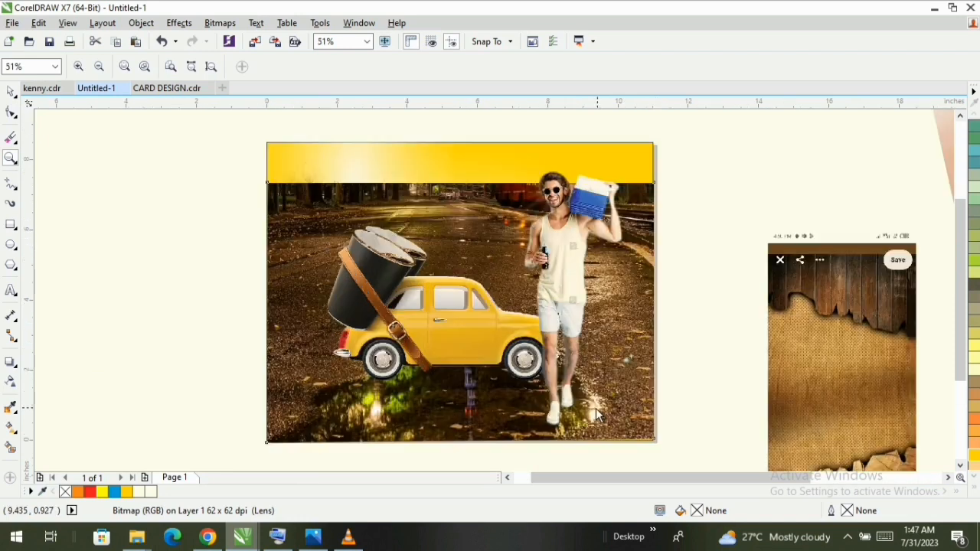
{"action": "left_click", "coordinate": [11, 92]}
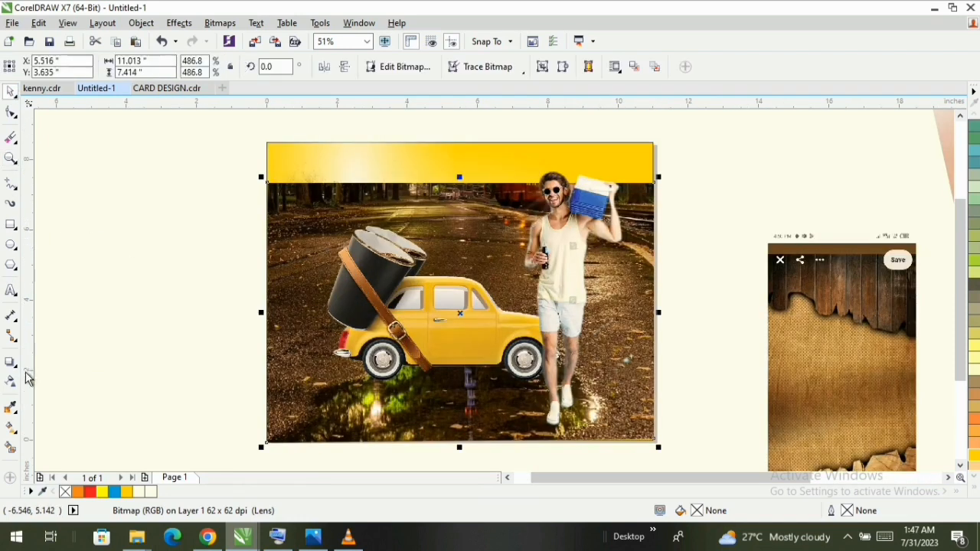
- Apply a linear fountain transparency to the road photo, fading it upward from below the car to the car's middle
{"action": "left_click", "coordinate": [9, 382]}
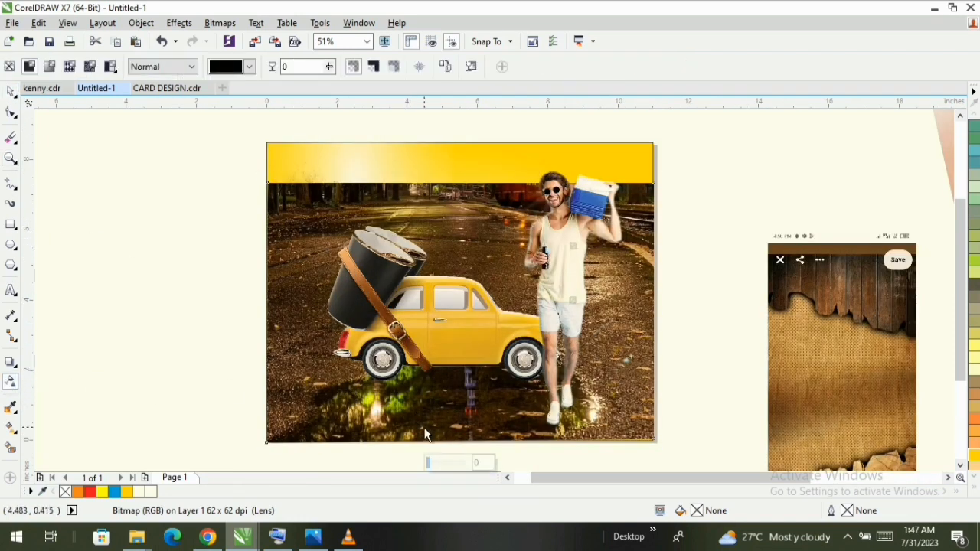
{"action": "left_click", "coordinate": [447, 186]}
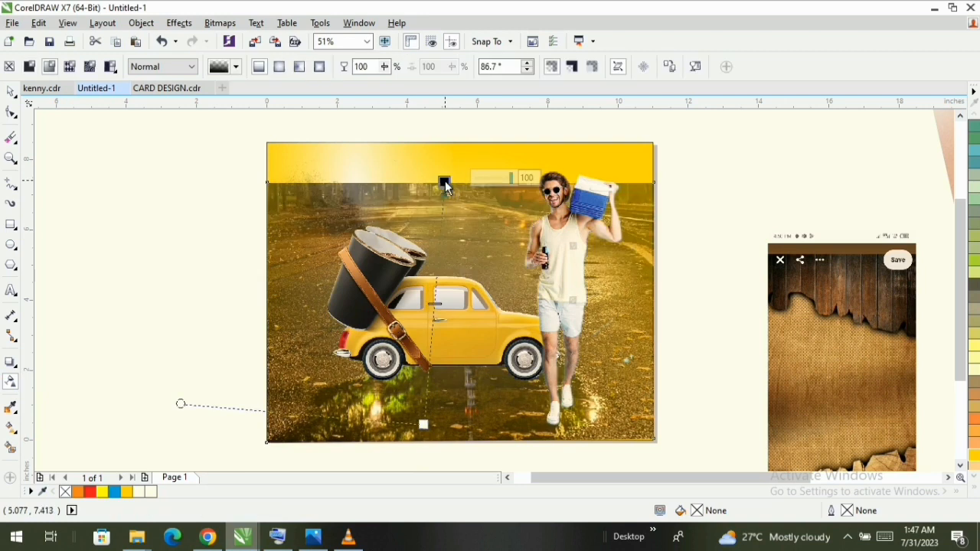
{"action": "left_click_drag", "start_coordinate": [446, 186], "coordinate": [430, 320]}
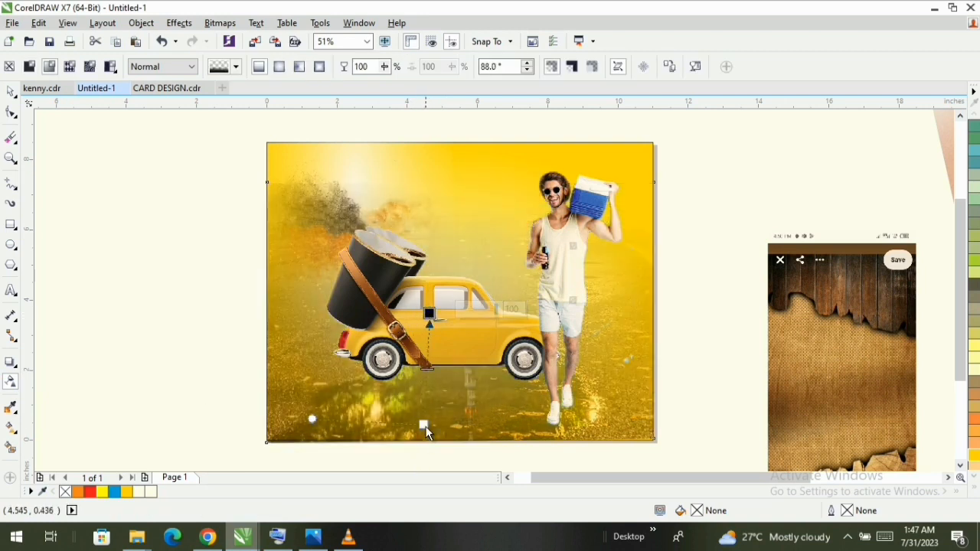
{"action": "left_click_drag", "start_coordinate": [425, 427], "coordinate": [424, 390]}
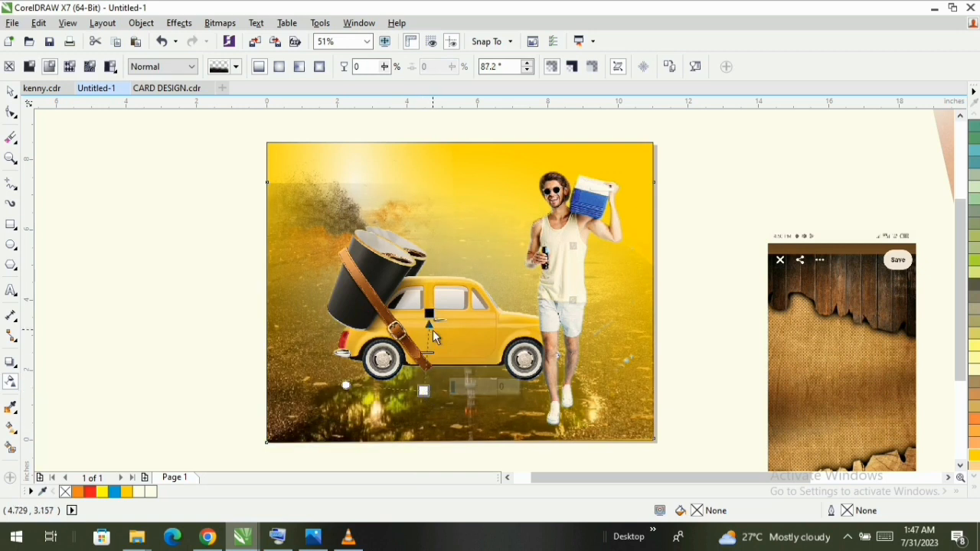
- Shift the road photo's linear transparency down so it fades upward from just below the page edge to the car's underside
{"action": "left_click_drag", "start_coordinate": [429, 314], "coordinate": [421, 335]}
{"action": "left_click_drag", "start_coordinate": [420, 391], "coordinate": [418, 441]}
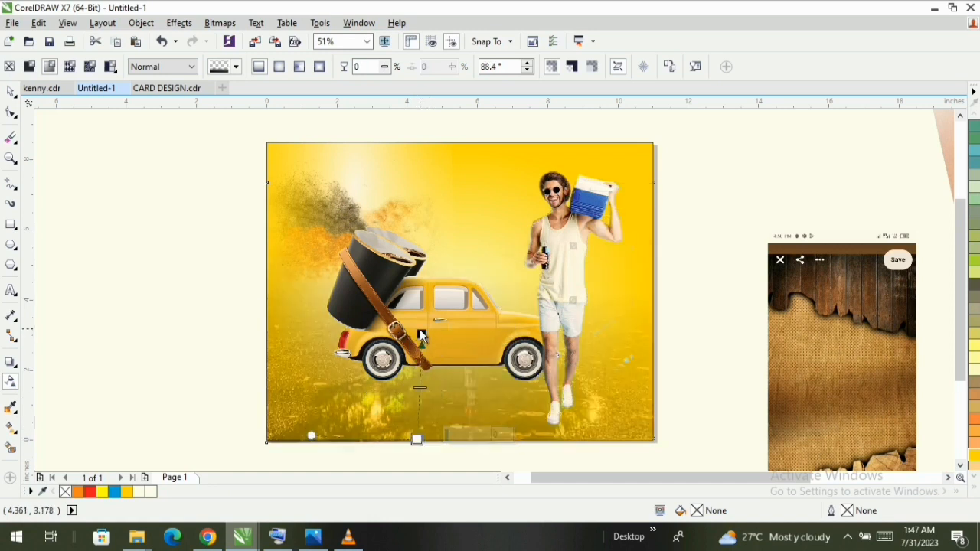
{"action": "left_click_drag", "start_coordinate": [421, 337], "coordinate": [416, 365]}
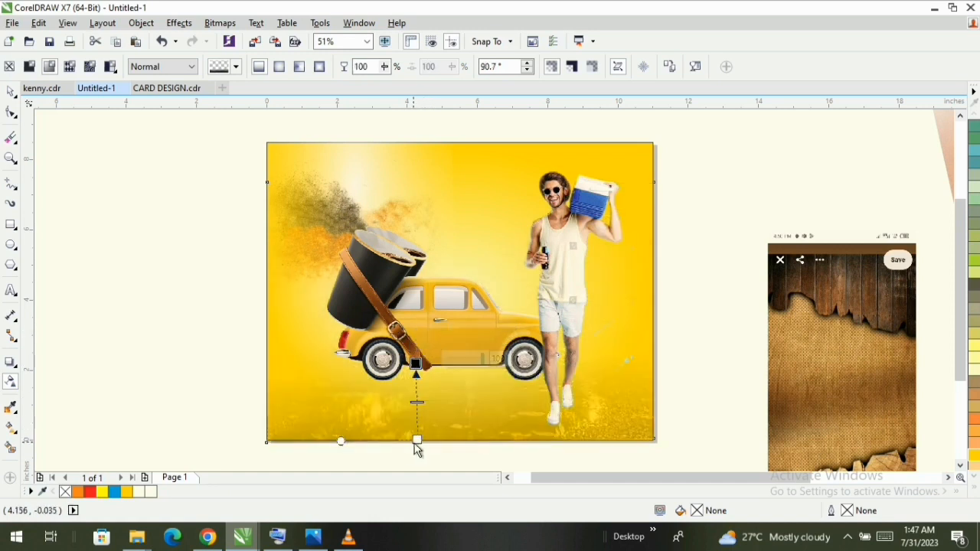
{"action": "mouse_move", "coordinate": [419, 443]}
{"action": "left_mouse_down"}
{"action": "mouse_move", "coordinate": [418, 433]}
{"action": "mouse_move", "coordinate": [418, 453]}
{"action": "left_mouse_up"}
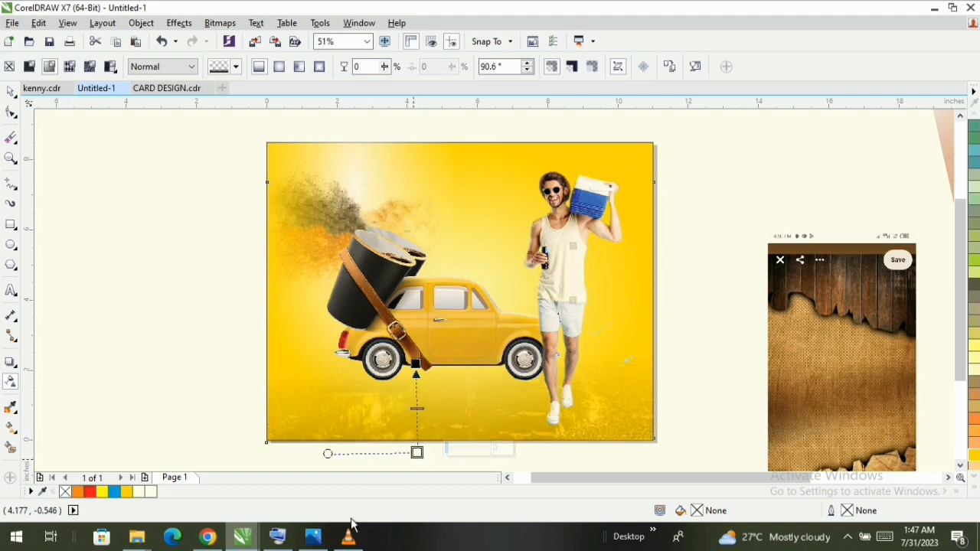
{"action": "left_click_drag", "start_coordinate": [962, 266], "coordinate": [963, 275]}
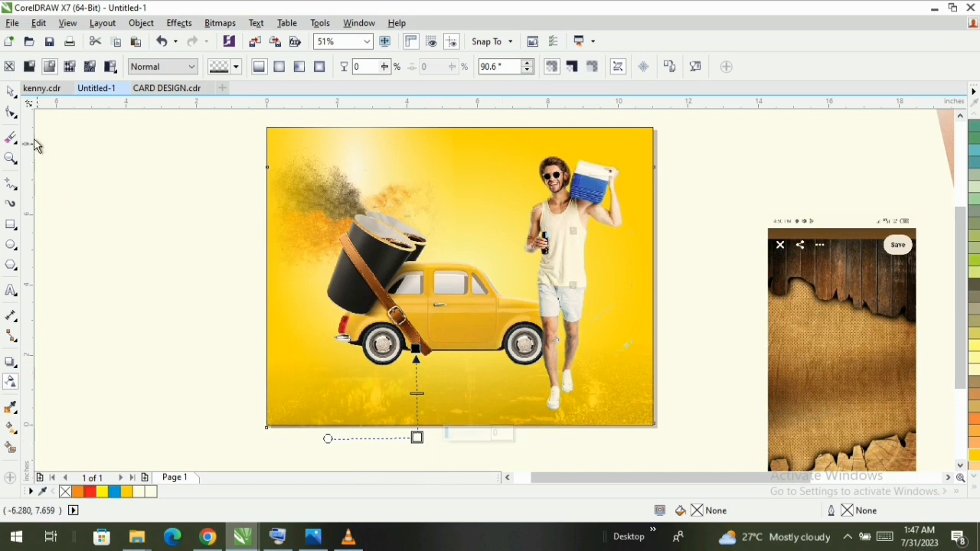
{"action": "left_click", "coordinate": [11, 92]}
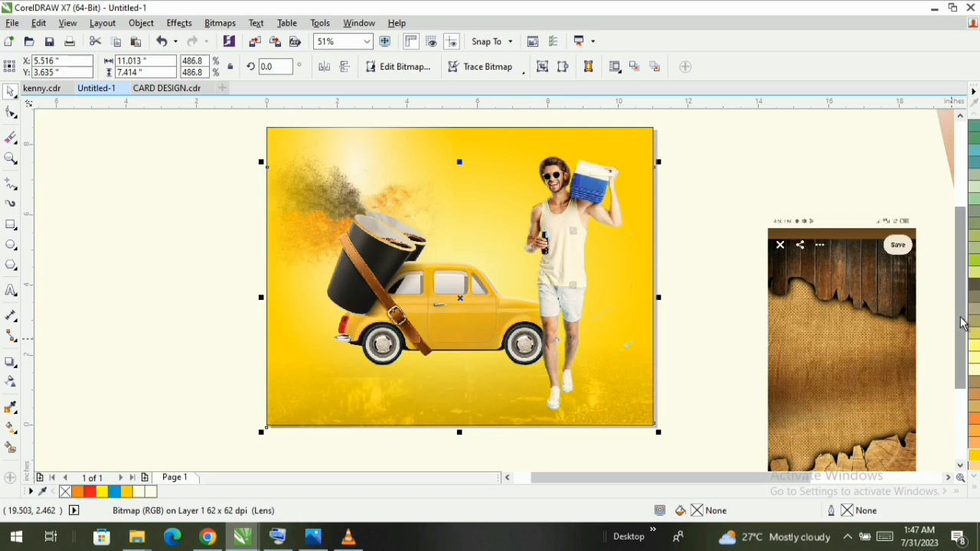
{"action": "left_click_drag", "start_coordinate": [959, 322], "coordinate": [957, 316]}
{"action": "left_click", "coordinate": [439, 320]}
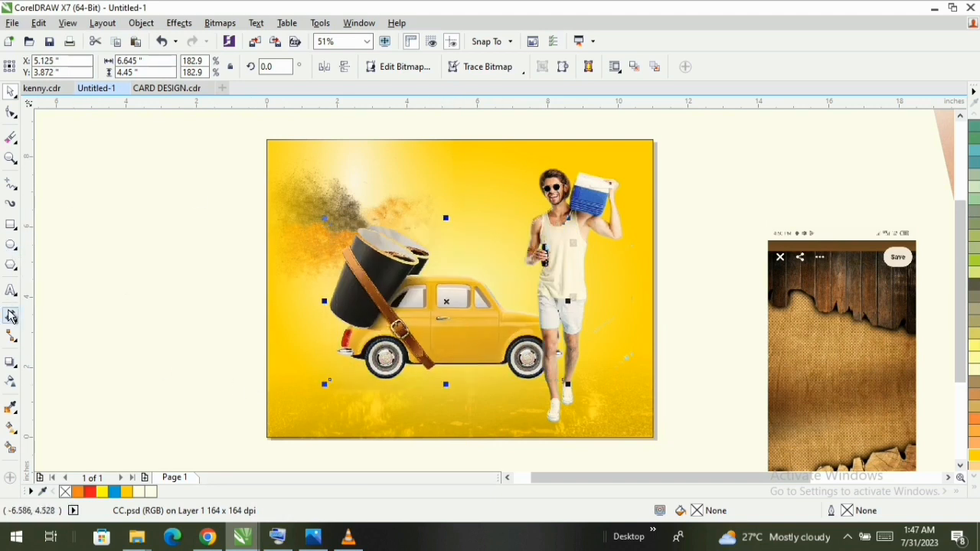
- Add the artistic text "FRIDAY" in black 24 pt Arial near the page's upper edge, between the splash and the man
{"action": "left_click", "coordinate": [10, 291]}
{"action": "key", "text": "ctrl+super+o"}
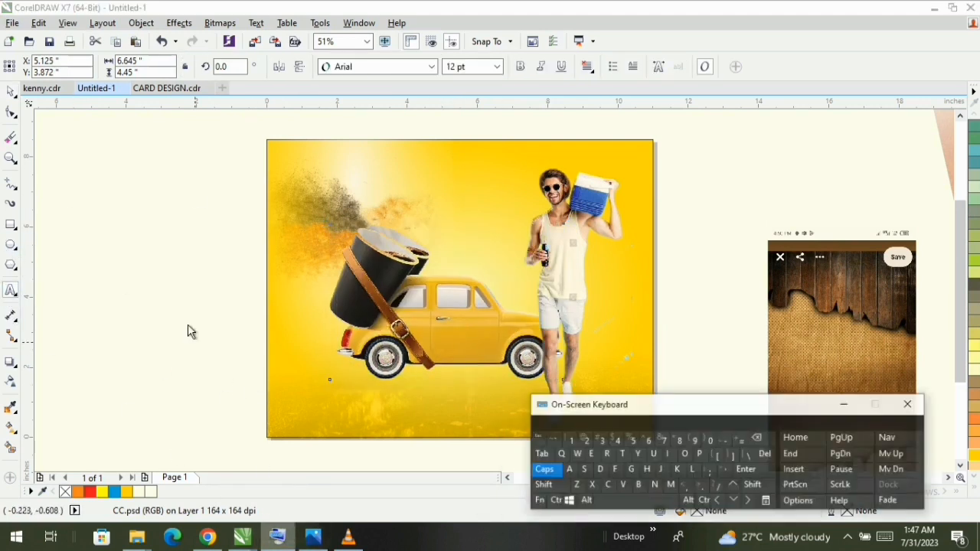
{"action": "left_click", "coordinate": [142, 217]}
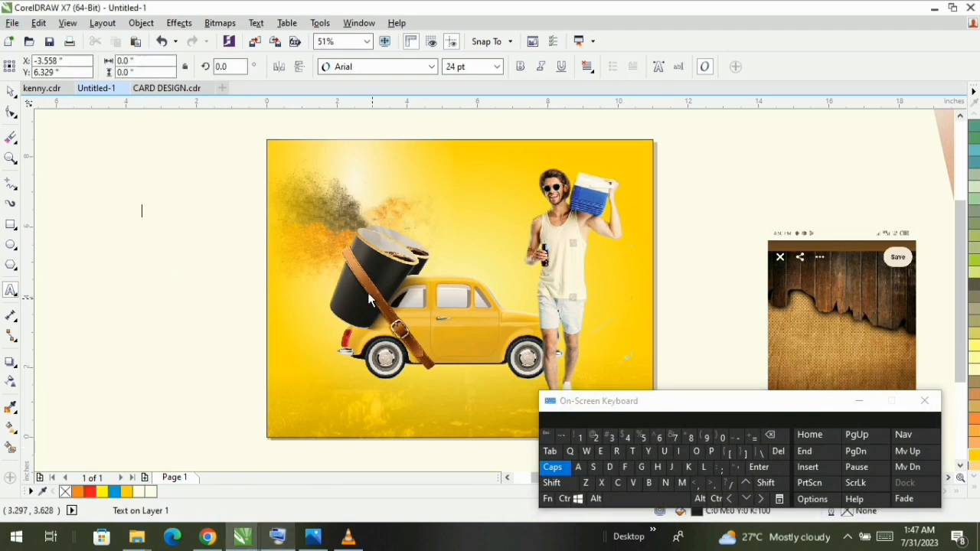
{"action": "left_click", "coordinate": [421, 161]}
{"action": "left_click", "coordinate": [627, 468]}
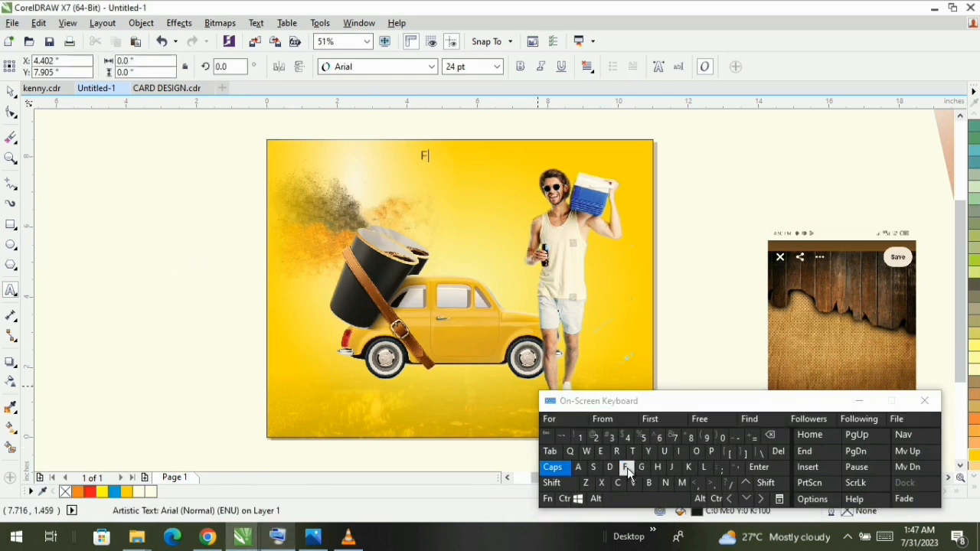
{"action": "left_click", "coordinate": [682, 452]}
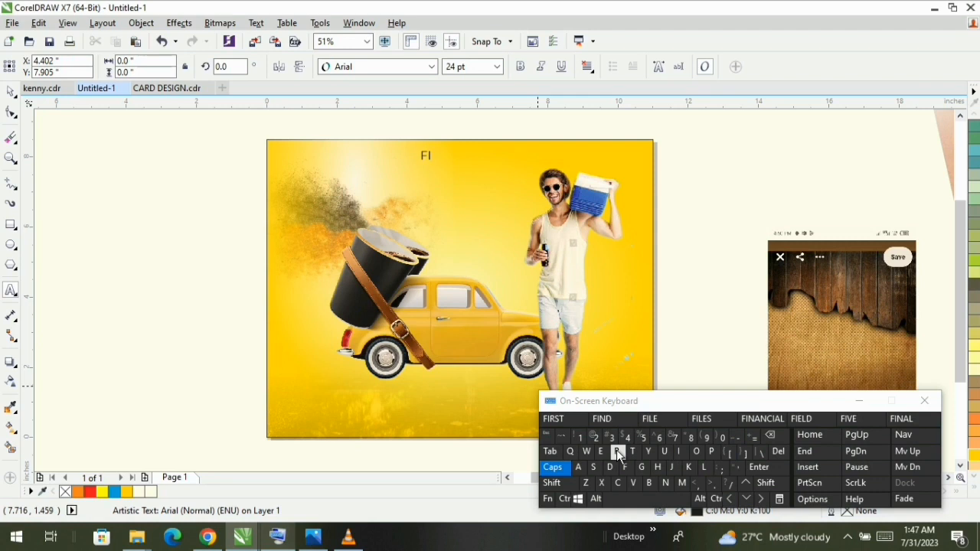
{"action": "left_click", "coordinate": [770, 436]}
{"action": "left_click", "coordinate": [617, 451]}
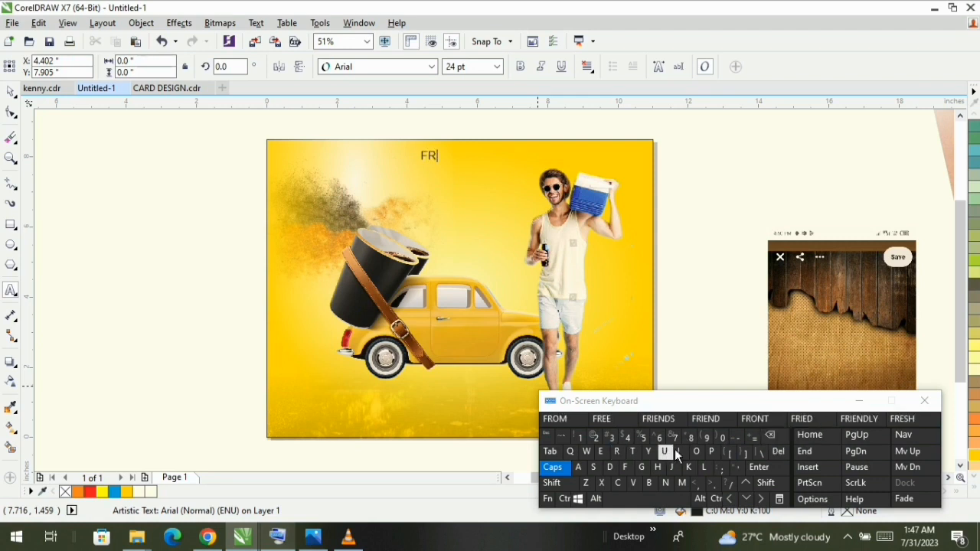
{"action": "left_click", "coordinate": [678, 451]}
{"action": "left_click", "coordinate": [554, 420]}
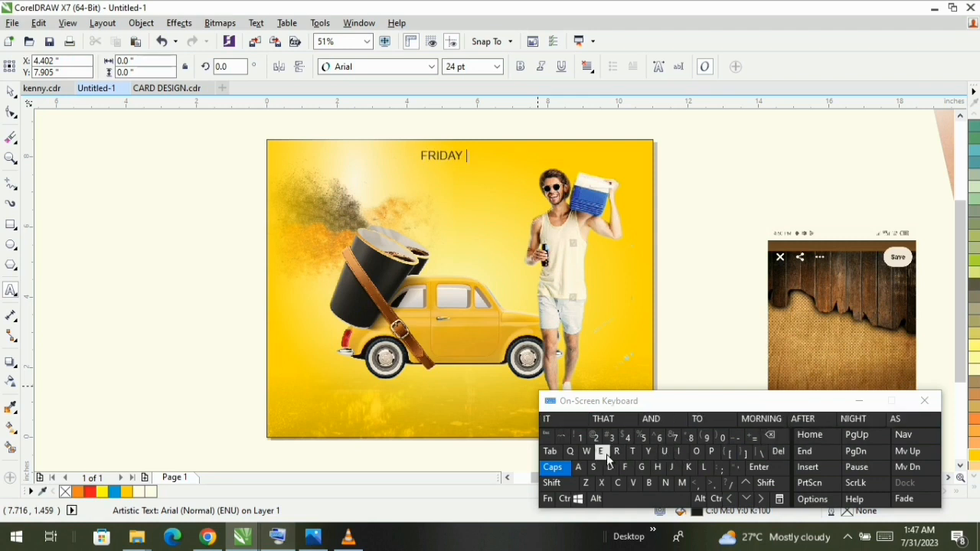
- Continue the text with the lines "VIBES" and "WITH" below FRIDAY
{"action": "left_click", "coordinate": [759, 467]}
{"action": "left_click", "coordinate": [632, 483]}
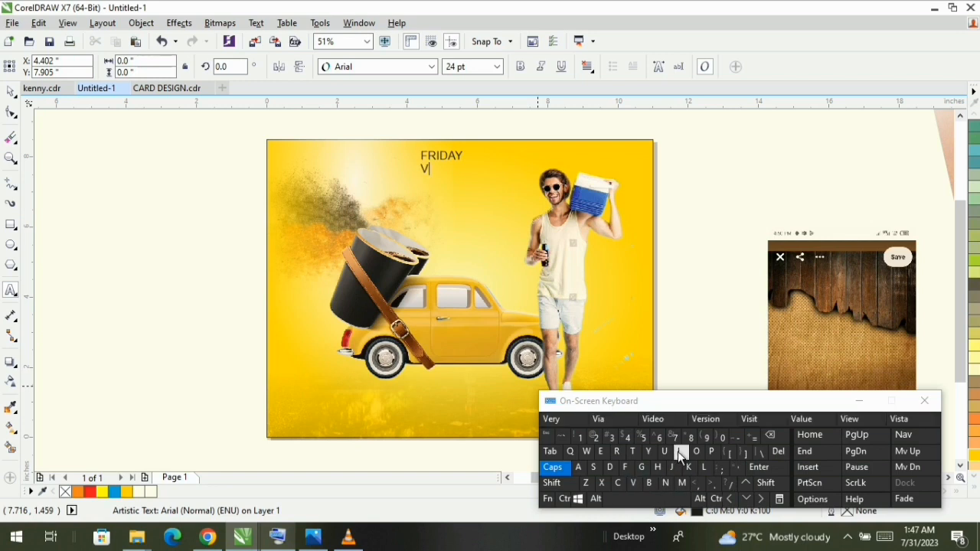
{"action": "left_click", "coordinate": [678, 451]}
{"action": "left_click", "coordinate": [649, 483]}
{"action": "left_click", "coordinate": [605, 451]}
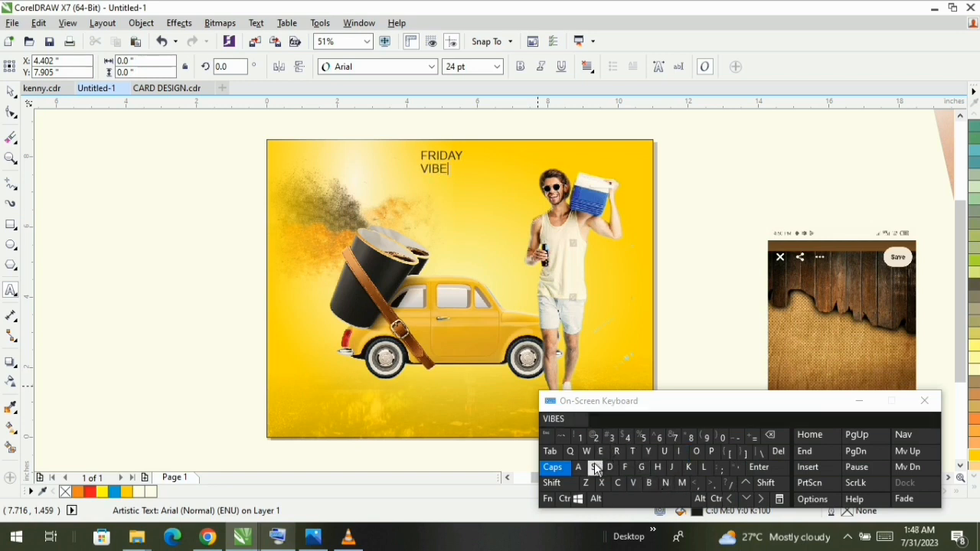
{"action": "left_click", "coordinate": [594, 467]}
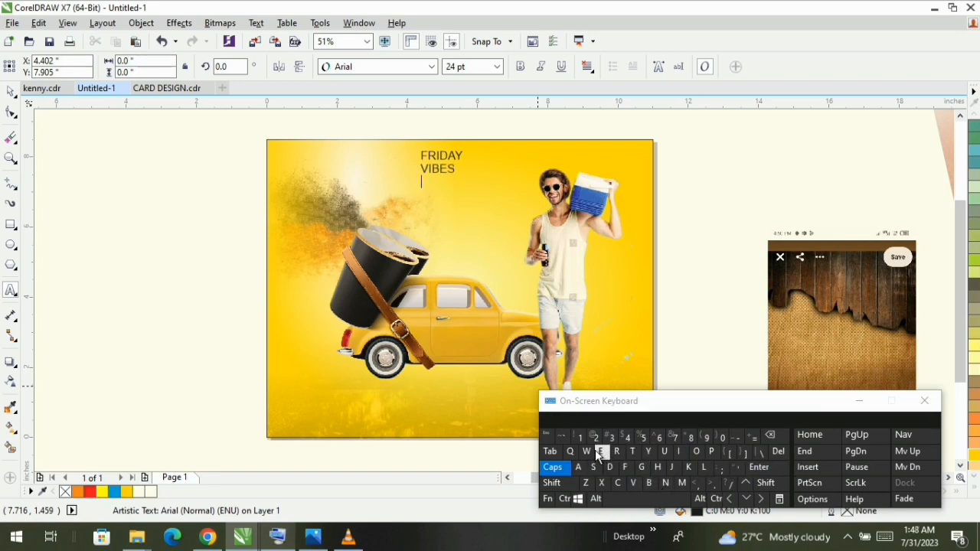
{"action": "left_click", "coordinate": [587, 451]}
{"action": "left_click", "coordinate": [678, 451]}
{"action": "left_click", "coordinate": [633, 451]}
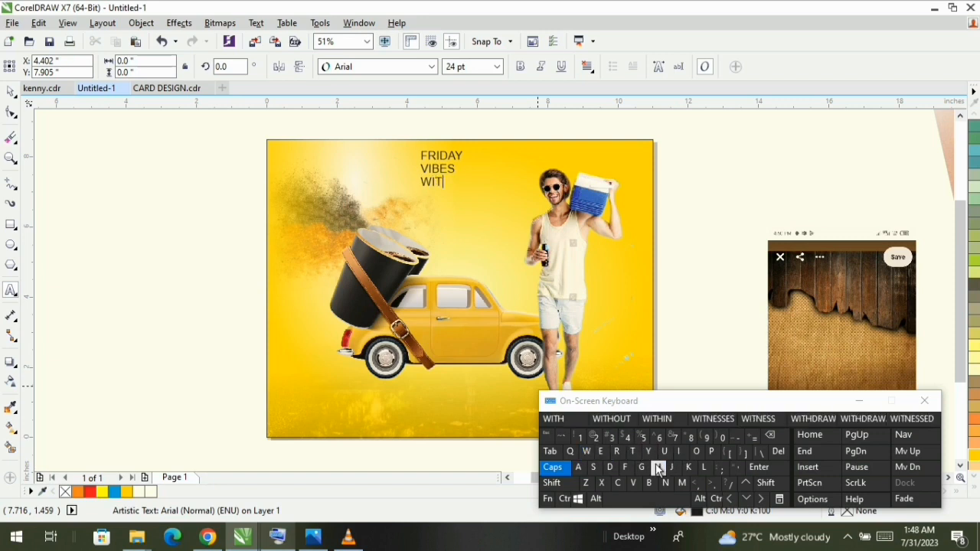
{"action": "left_click", "coordinate": [657, 468]}
{"action": "left_click", "coordinate": [759, 467]}
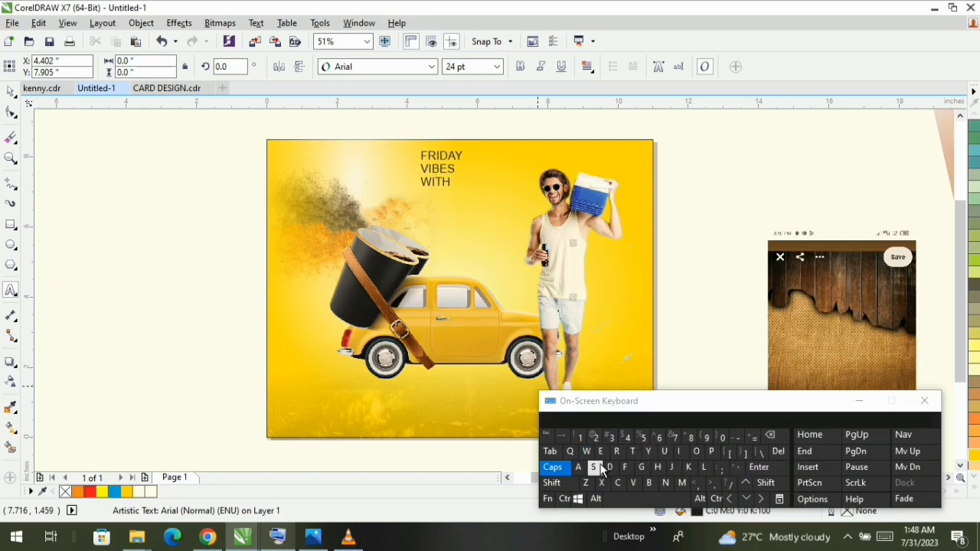
- Add "DJ HYPE" as the text's fourth line, put the on-screen keyboard away and finish the text entry
{"action": "left_click", "coordinate": [610, 467]}
{"action": "left_click", "coordinate": [671, 467]}
{"action": "left_click", "coordinate": [648, 500]}
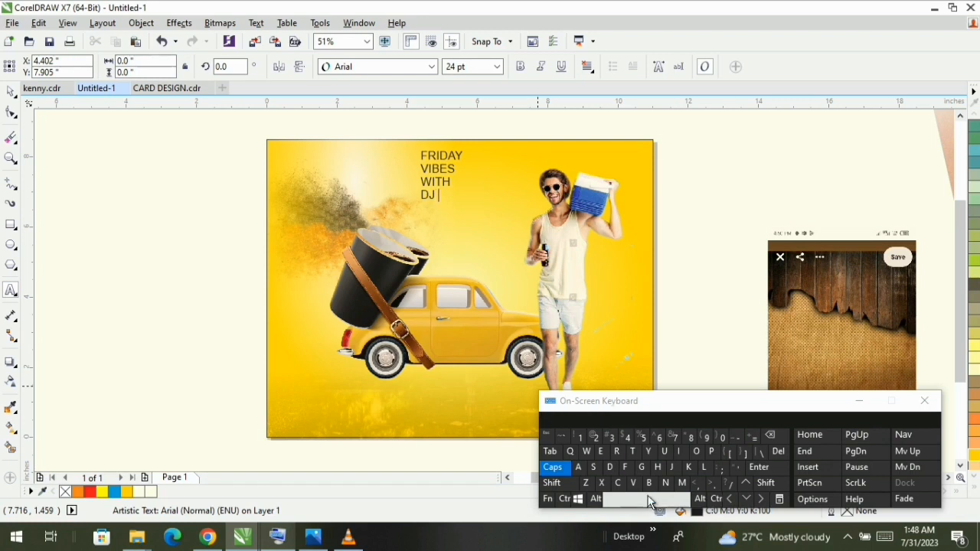
{"action": "left_click", "coordinate": [657, 467]}
{"action": "left_click", "coordinate": [648, 451]}
{"action": "left_click", "coordinate": [711, 451]}
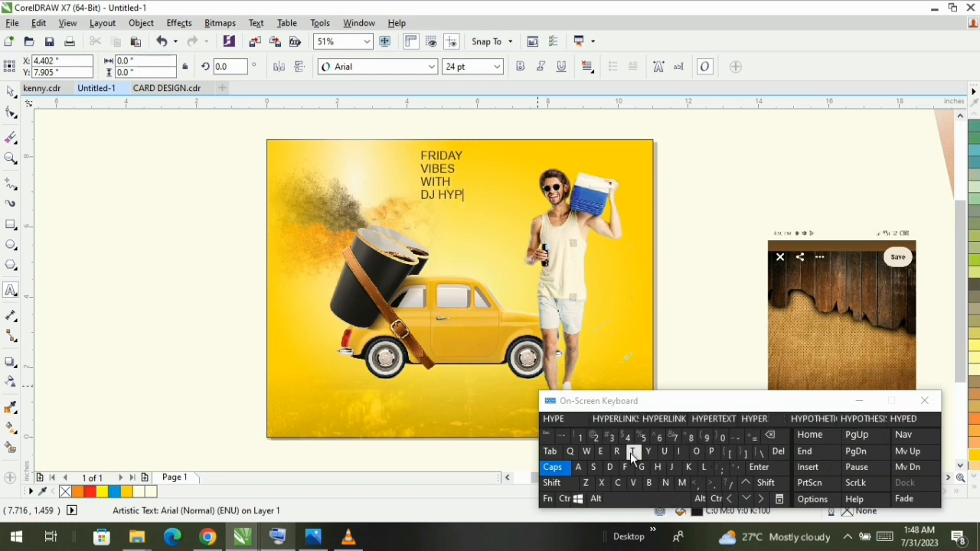
{"action": "left_click", "coordinate": [602, 453]}
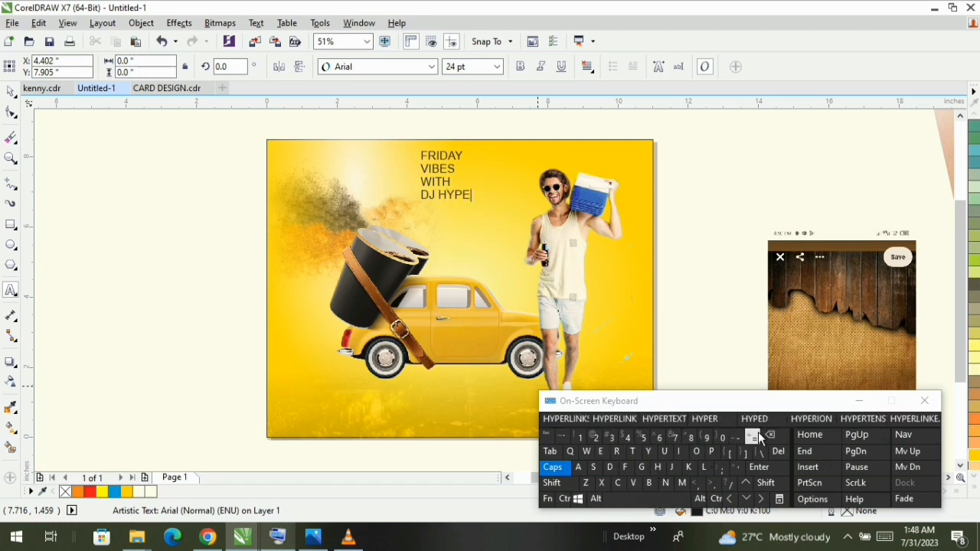
{"action": "left_click", "coordinate": [859, 401]}
{"action": "left_click", "coordinate": [451, 322]}
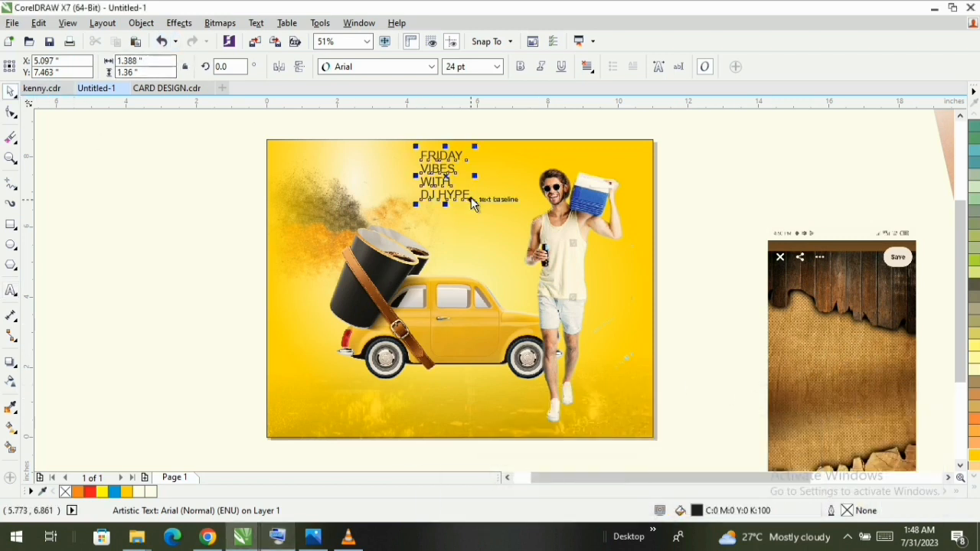
- Enlarge the four-line text to about 57 pt and break it apart into separate lines
{"action": "left_click_drag", "start_coordinate": [474, 203], "coordinate": [542, 269]}
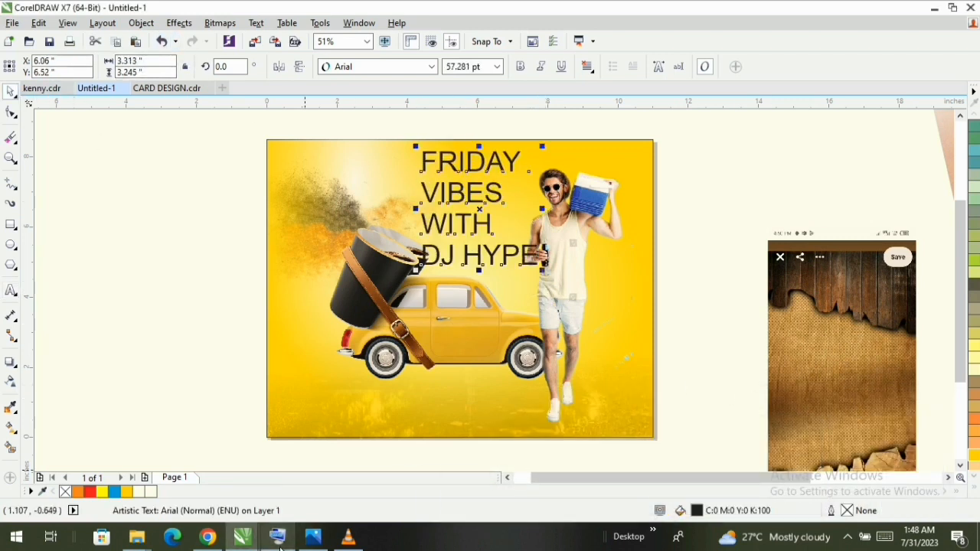
{"action": "left_click", "coordinate": [279, 538]}
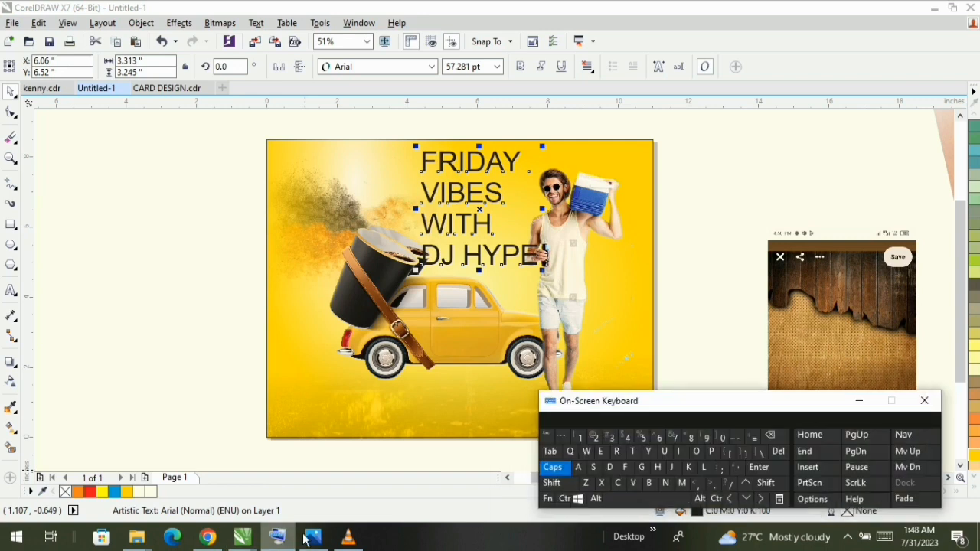
{"action": "left_click", "coordinate": [688, 468]}
{"action": "left_click", "coordinate": [858, 400]}
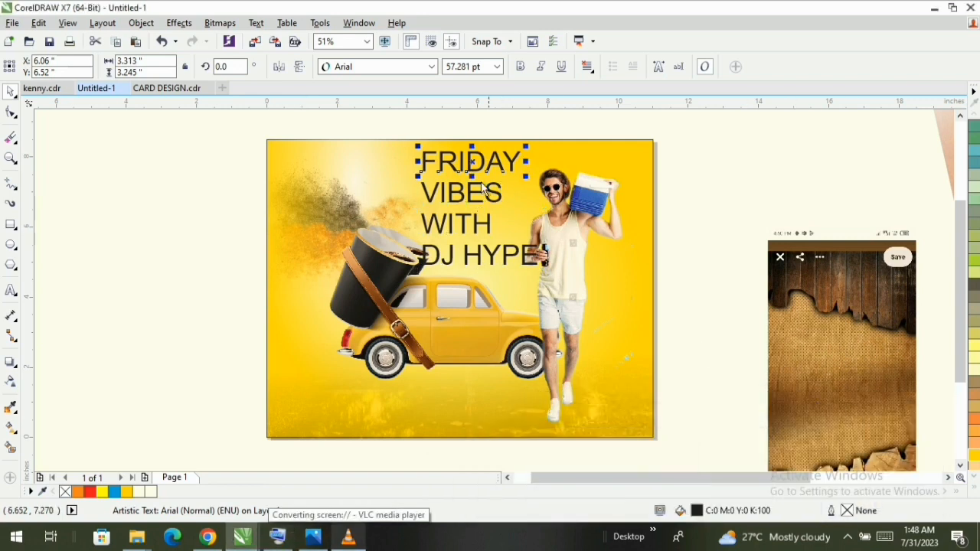
- Set the FRIDAY line in the Impact font and enlarge it to about 100 pt
{"action": "left_click", "coordinate": [431, 67]}
{"action": "left_click", "coordinate": [467, 139]}
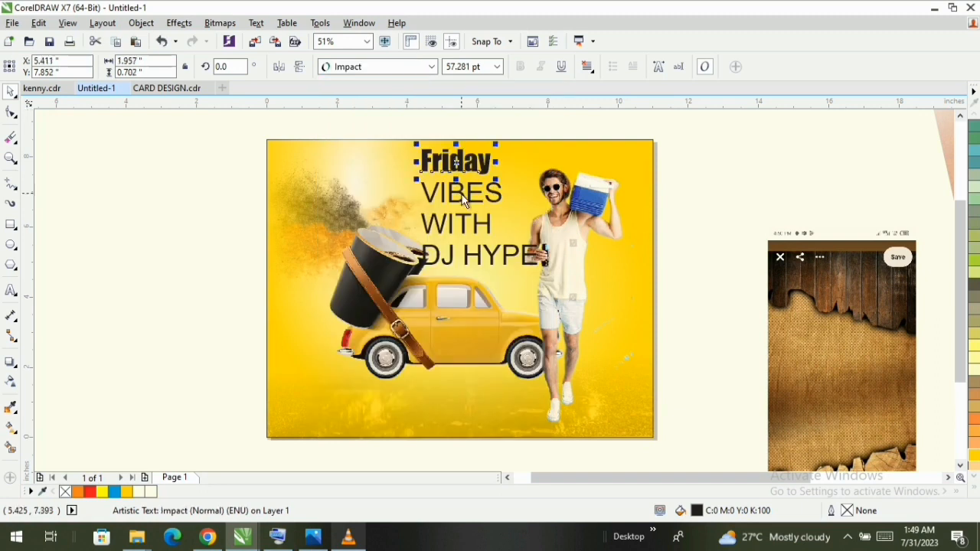
{"action": "left_click_drag", "start_coordinate": [498, 177], "coordinate": [546, 190]}
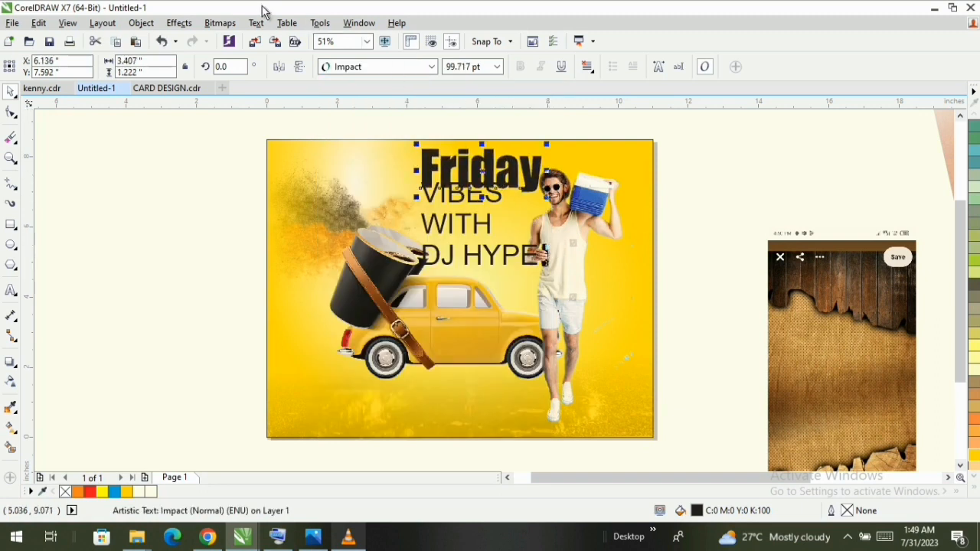
- Change the case of the Friday text to UPPERCASE
{"action": "left_click", "coordinate": [257, 23]}
{"action": "left_click", "coordinate": [306, 369]}
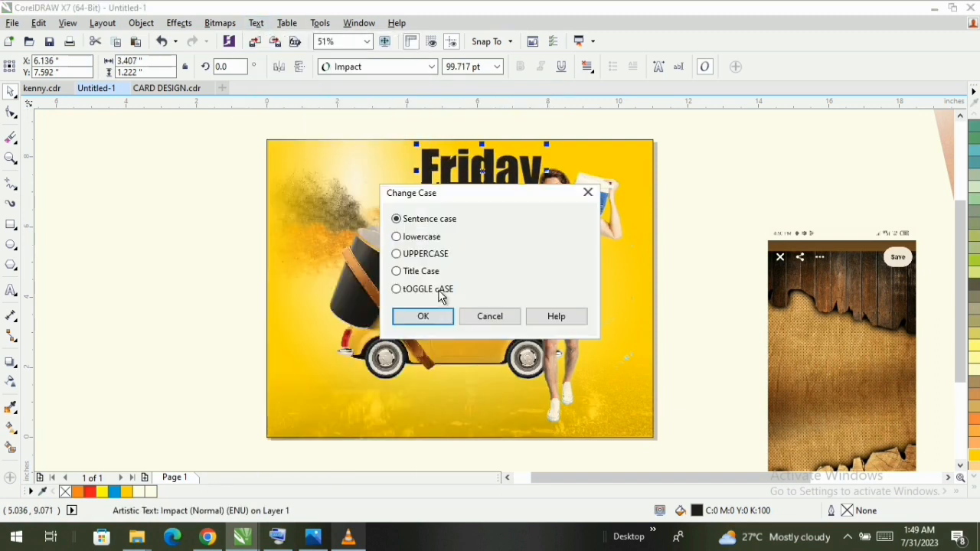
{"action": "left_click", "coordinate": [437, 255]}
{"action": "left_click", "coordinate": [422, 316]}
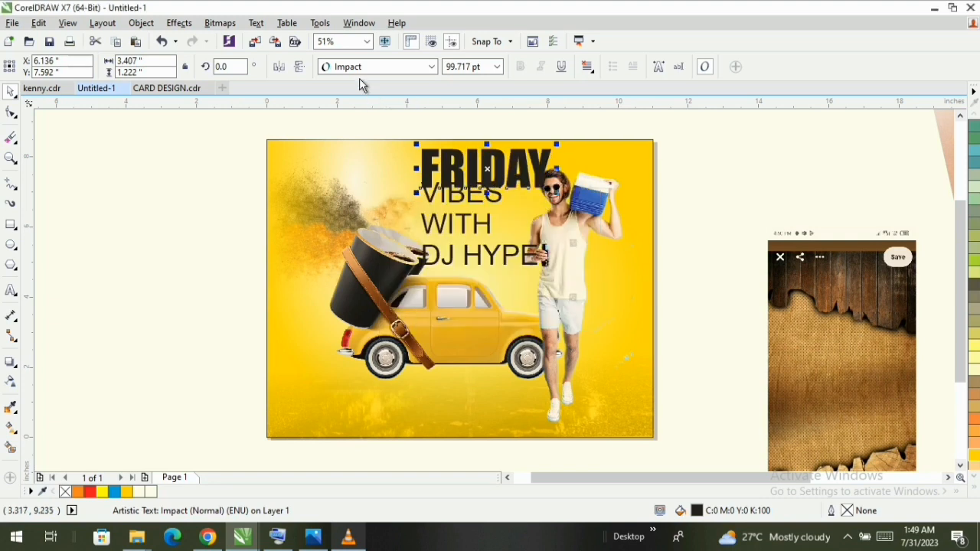
- Set the FRIDAY text in the Haettenschweiler font and enlarge it to about 165 pt
{"action": "left_click", "coordinate": [431, 66]}
{"action": "scroll", "coordinate": [399, 188], "scroll_direction": "down", "scroll_amount": 2}
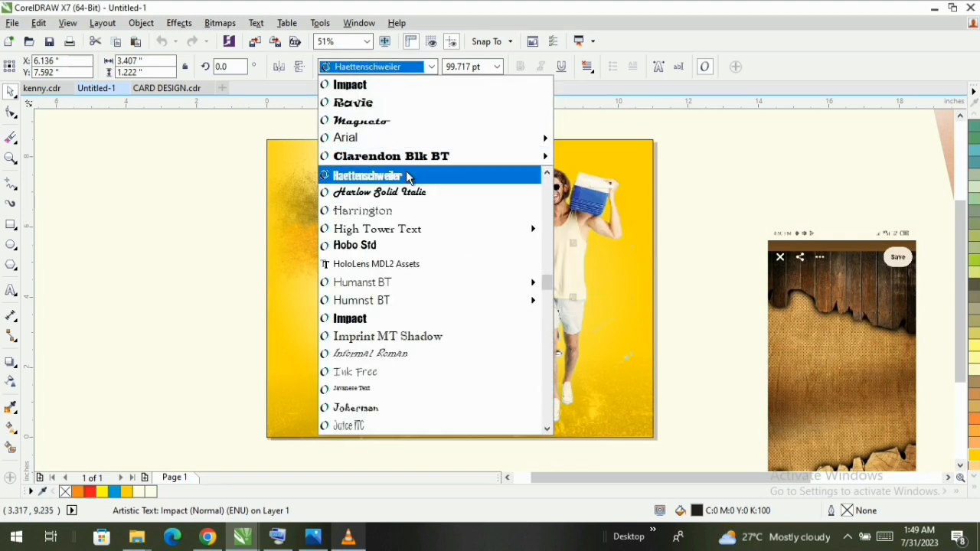
{"action": "left_click", "coordinate": [405, 175]}
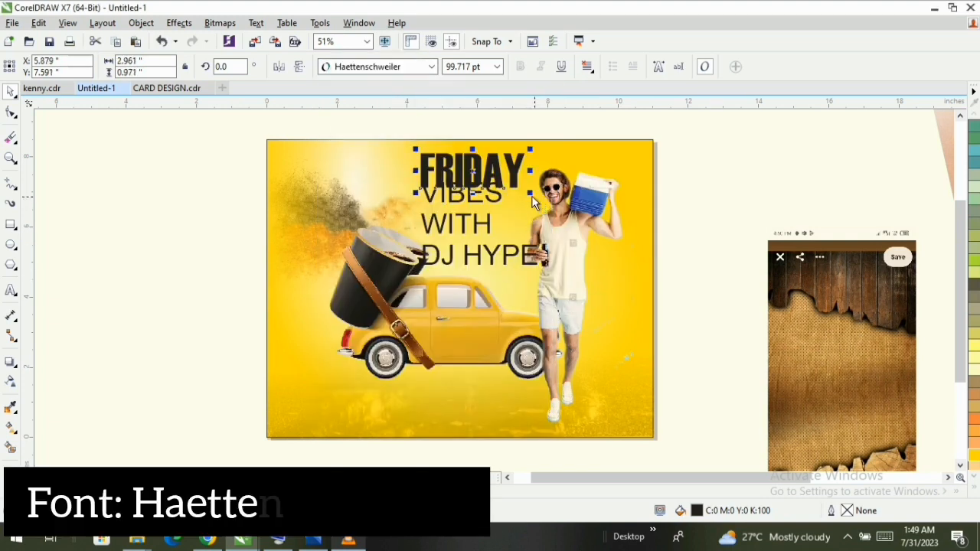
{"action": "left_click_drag", "start_coordinate": [585, 240], "coordinate": [598, 248]}
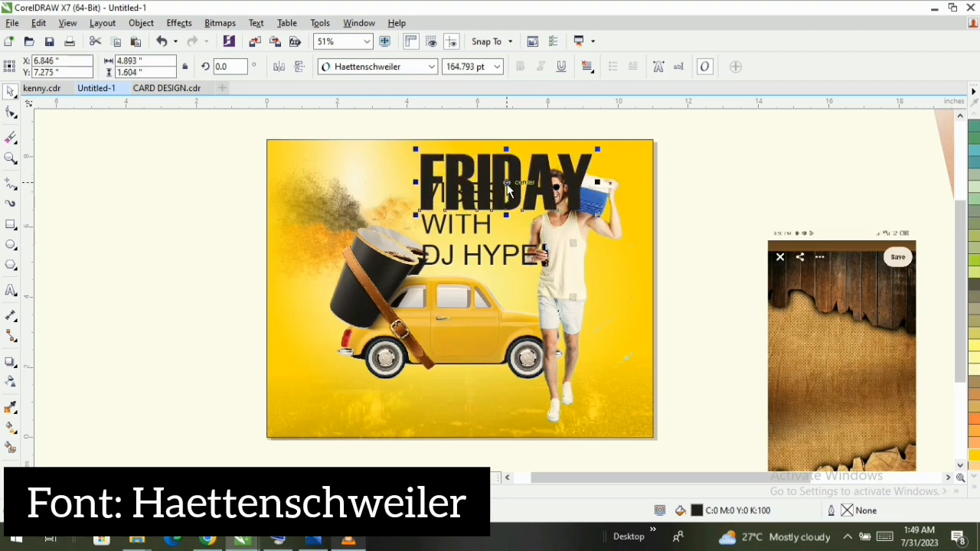
- Move the FRIDAY text off the page onto the empty area beside the splash and convert it to curves
{"action": "left_click_drag", "start_coordinate": [507, 188], "coordinate": [171, 222]}
{"action": "right_click", "coordinate": [171, 220]}
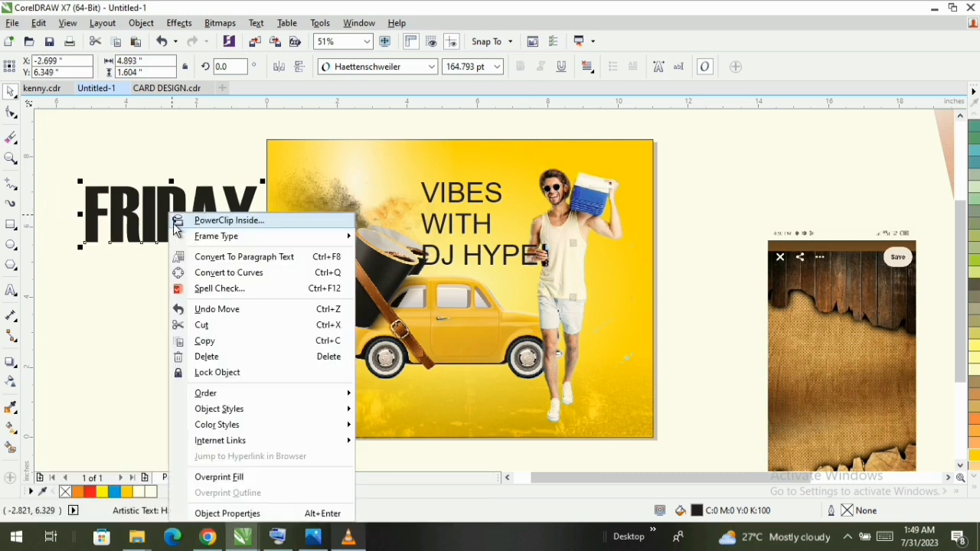
{"action": "left_click", "coordinate": [222, 276]}
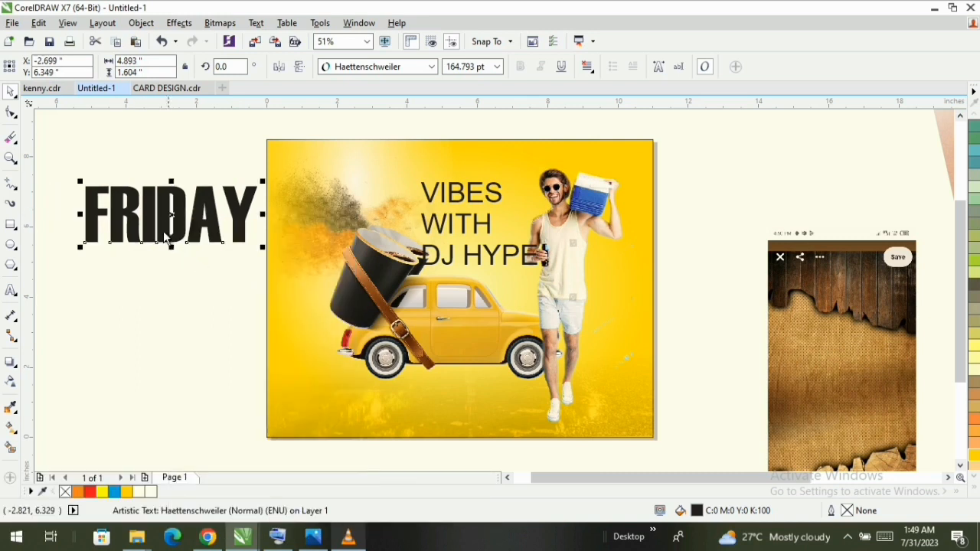
- Shorten the left leg of the R in FRIDAY by raising its bottom nodes straight up about 0.58 inches
{"action": "scroll", "coordinate": [150, 227], "scroll_direction": "up", "scroll_amount": 1}
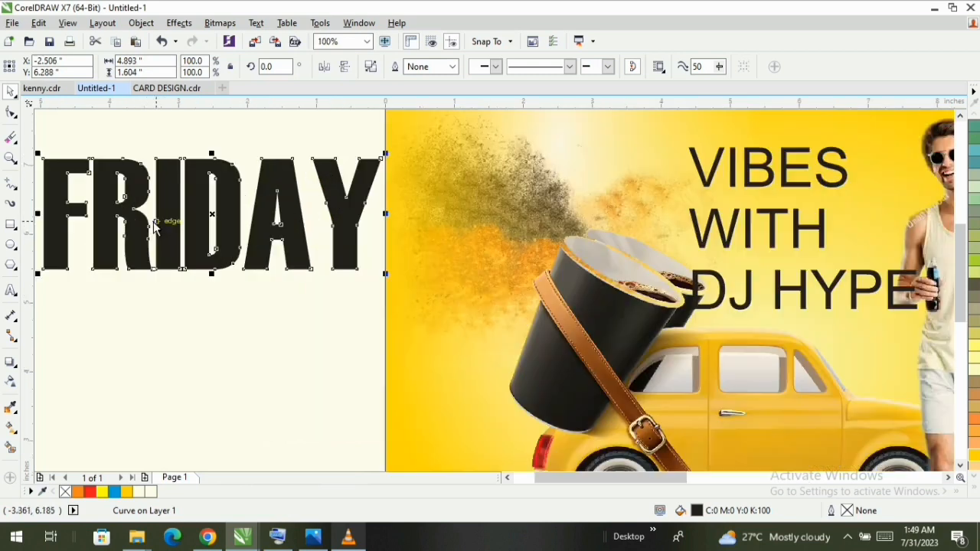
{"action": "key", "text": "F10"}
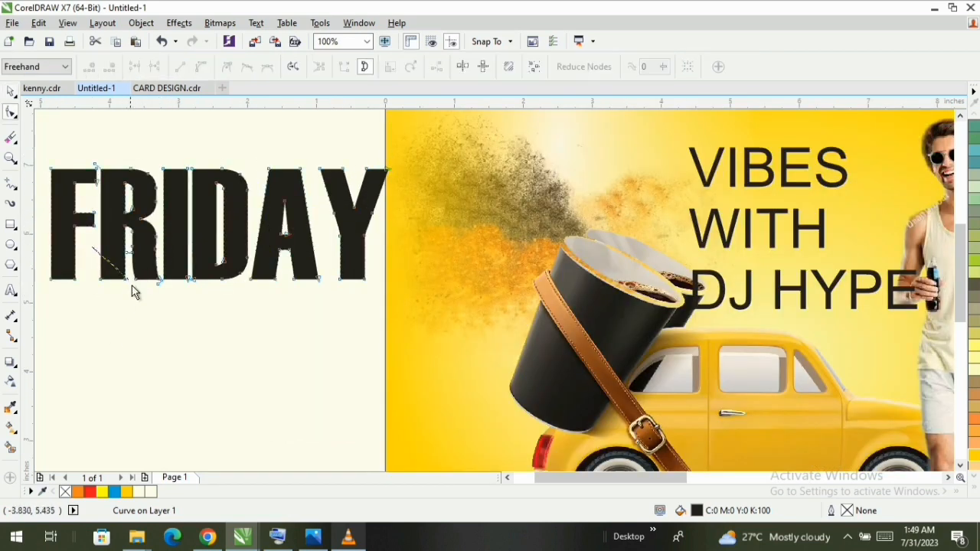
{"action": "mouse_move", "coordinate": [104, 317]}
{"action": "left_mouse_down"}
{"action": "mouse_move", "coordinate": [91, 305]}
{"action": "mouse_move", "coordinate": [104, 246]}
{"action": "left_mouse_up"}
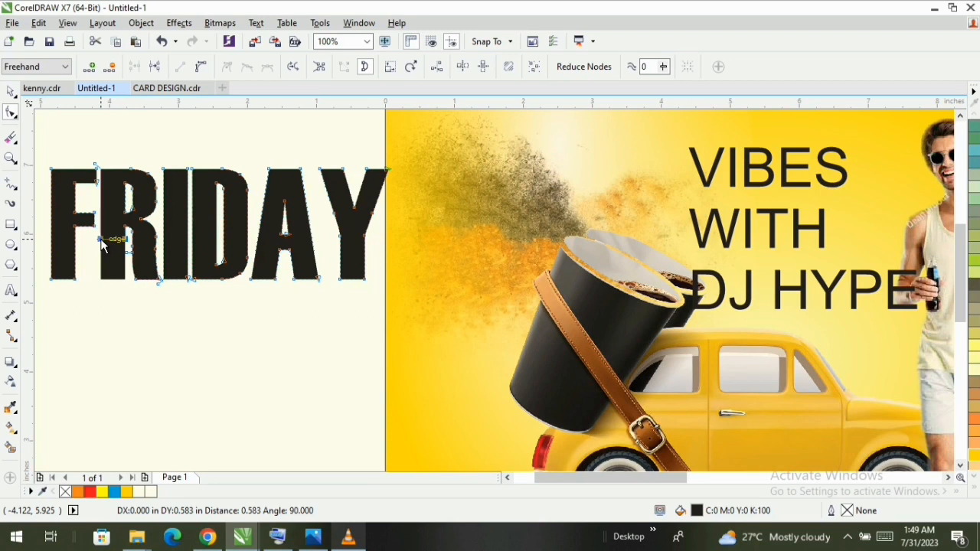
{"action": "left_click_drag", "start_coordinate": [103, 244], "coordinate": [104, 245]}
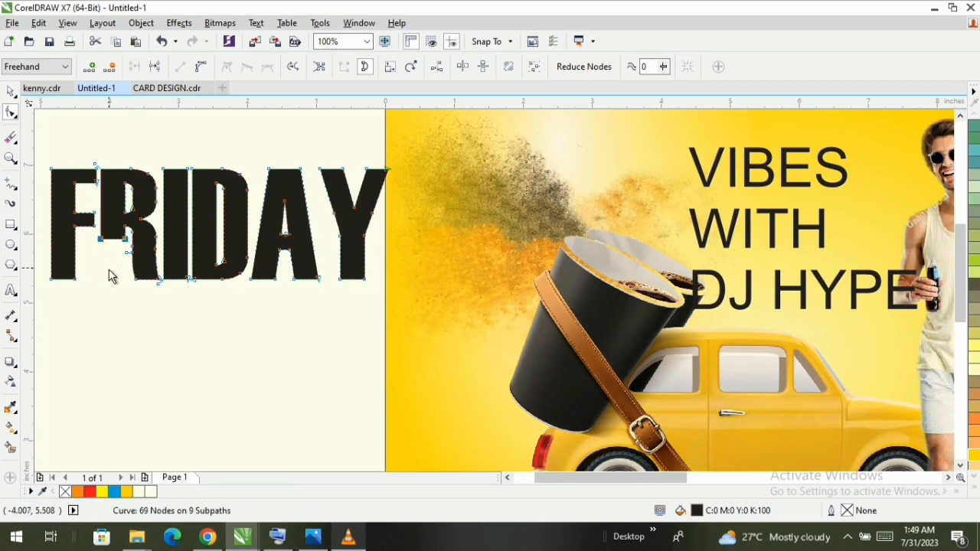
{"action": "key", "text": "space"}
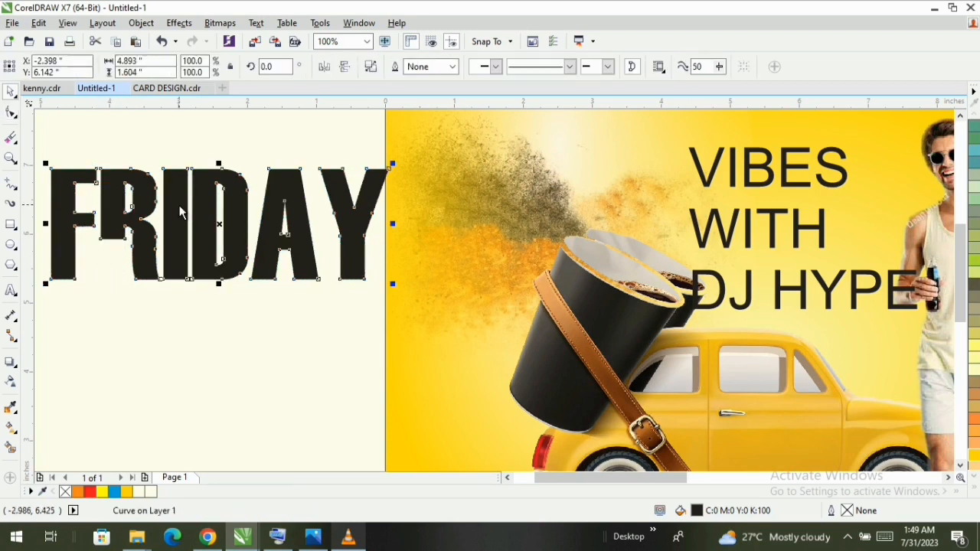
{"action": "left_click", "coordinate": [172, 229]}
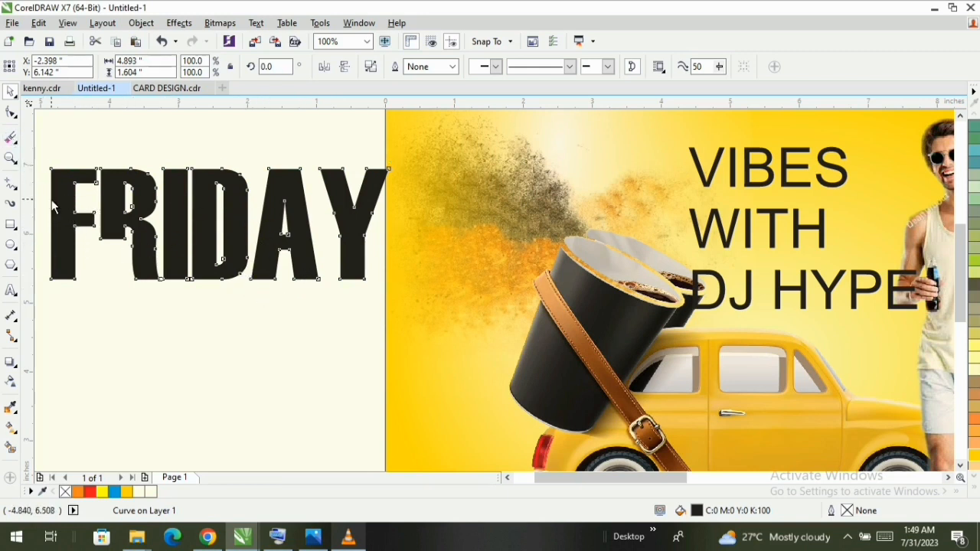
- Lower the top edge of the I in FRIDAY by about 0.4 inches by moving its two upper nodes together
{"action": "left_click", "coordinate": [54, 205]}
{"action": "key", "text": "space"}
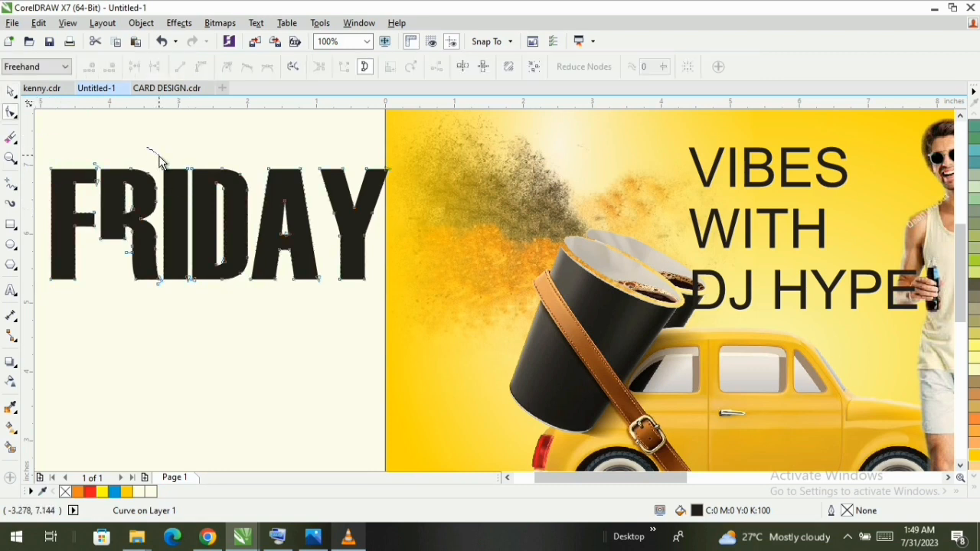
{"action": "left_click_drag", "start_coordinate": [160, 159], "coordinate": [176, 187]}
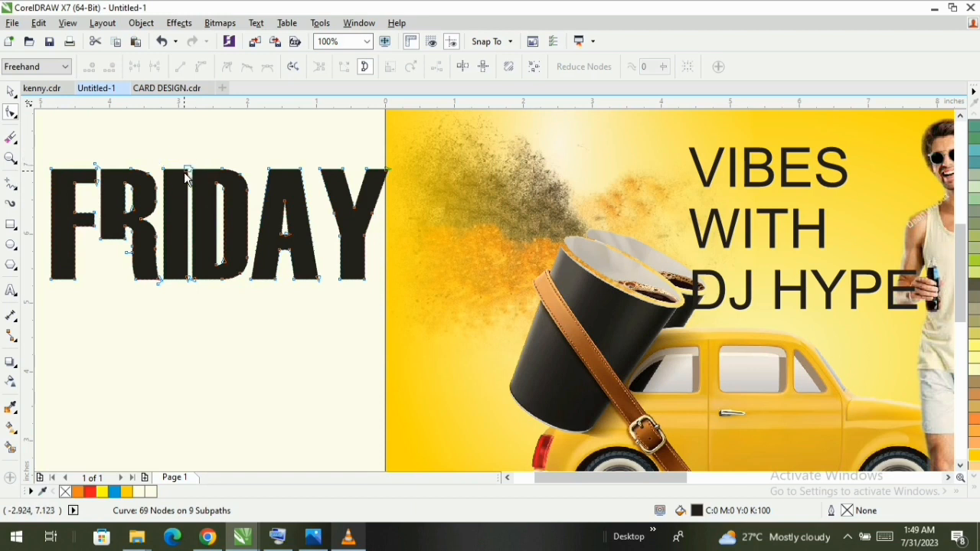
{"action": "scroll", "coordinate": [153, 159], "scroll_direction": "up", "scroll_amount": 2}
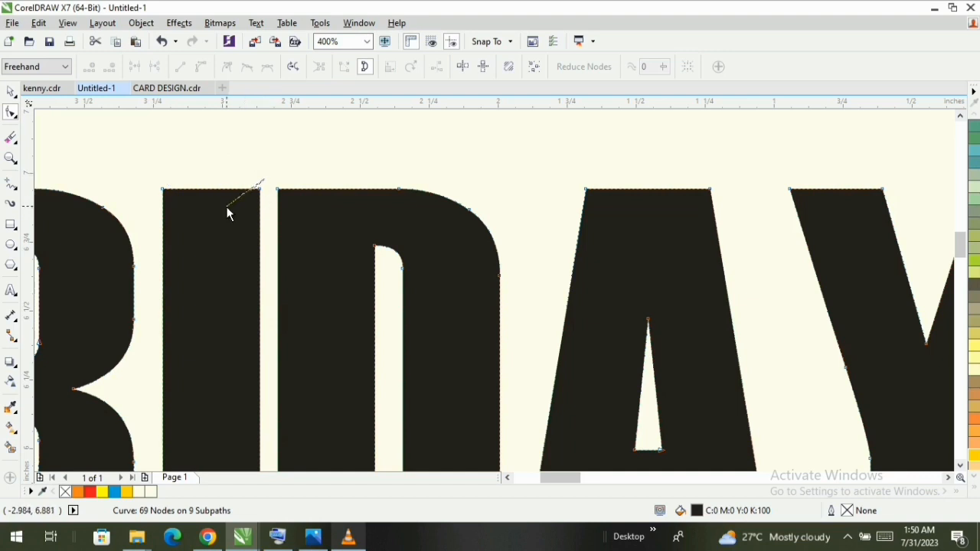
{"action": "left_click_drag", "start_coordinate": [227, 214], "coordinate": [191, 215]}
{"action": "left_click_drag", "start_coordinate": [143, 186], "coordinate": [222, 239]}
{"action": "mouse_move", "coordinate": [223, 181]}
{"action": "left_mouse_down"}
{"action": "mouse_move", "coordinate": [141, 185]}
{"action": "mouse_move", "coordinate": [145, 215]}
{"action": "left_mouse_up"}
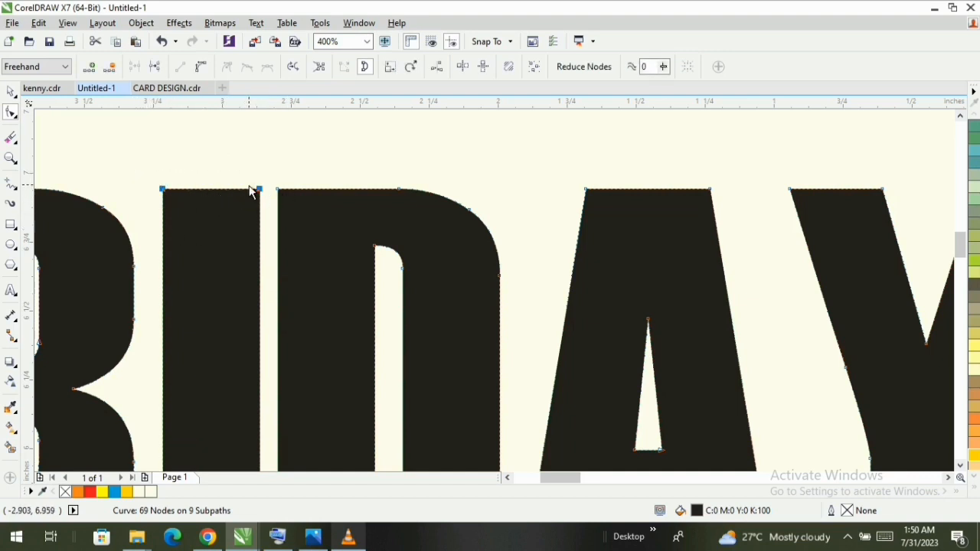
{"action": "left_click_drag", "start_coordinate": [261, 193], "coordinate": [252, 301]}
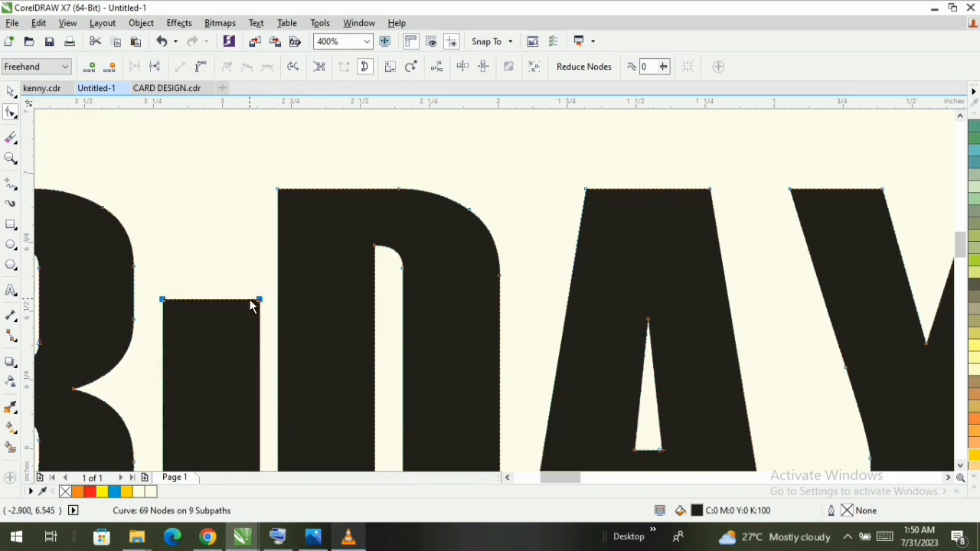
- Move the VIBES, WITH and DJ HYPE text lines together off the page into the empty area beside it
{"action": "key", "text": "z"}
{"action": "scroll", "coordinate": [231, 272], "scroll_direction": "down", "scroll_amount": 2}
{"action": "scroll", "coordinate": [498, 288], "scroll_direction": "down", "scroll_amount": 2}
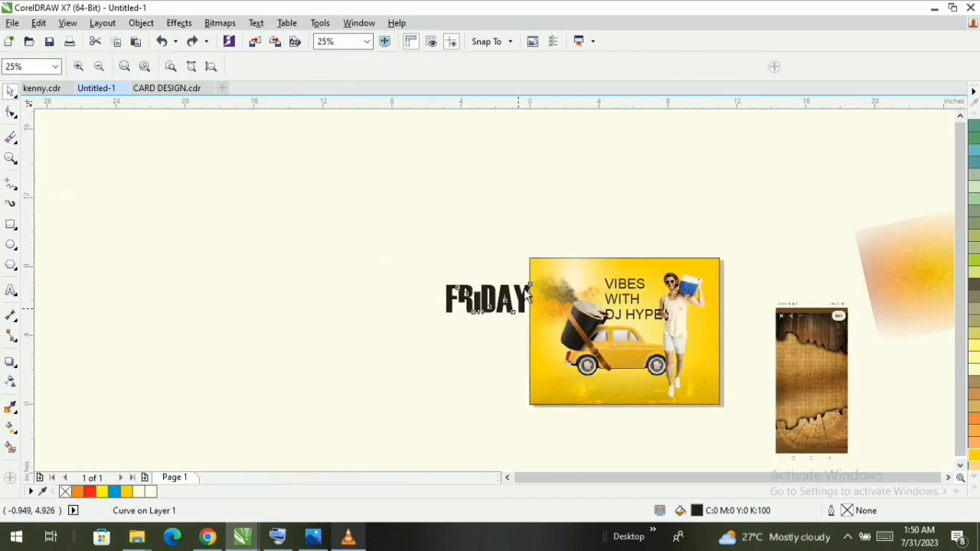
{"action": "left_click_drag", "start_coordinate": [606, 338], "coordinate": [764, 424]}
{"action": "key", "text": "space"}
{"action": "left_click", "coordinate": [521, 250]}
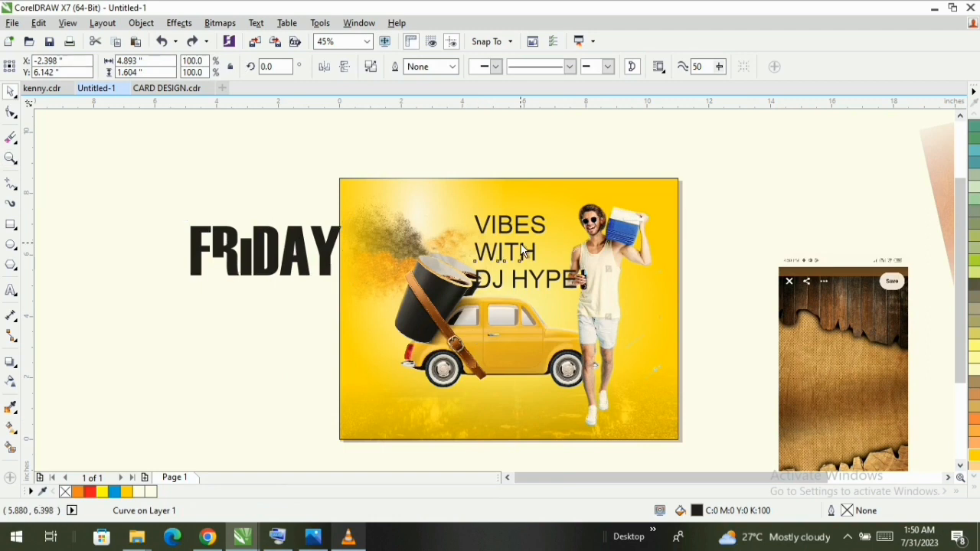
{"action": "left_click_drag", "start_coordinate": [471, 137], "coordinate": [487, 202]}
{"action": "left_click_drag", "start_coordinate": [636, 325], "coordinate": [636, 325]}
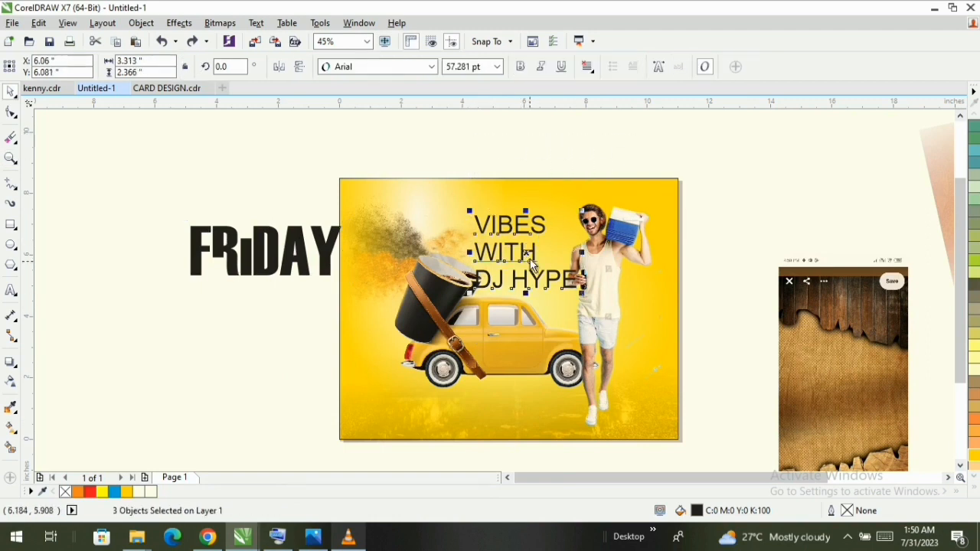
{"action": "left_click_drag", "start_coordinate": [526, 253], "coordinate": [187, 352]}
- Place the FRIDAY lettering on the page above the car, between the splash and the man
{"action": "left_click_drag", "start_coordinate": [251, 257], "coordinate": [499, 260]}
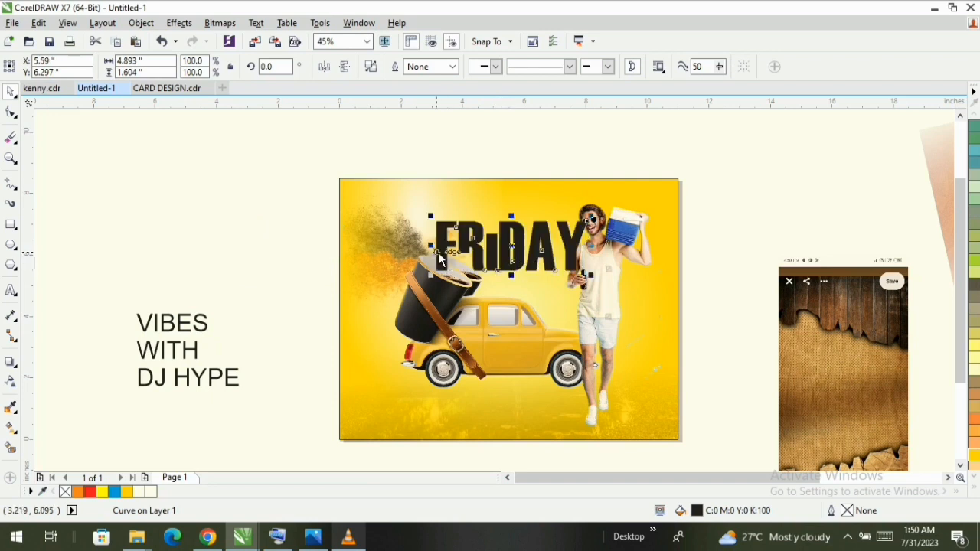
{"action": "key", "text": "F10"}
{"action": "scroll", "coordinate": [448, 263], "scroll_direction": "up", "scroll_amount": 3}
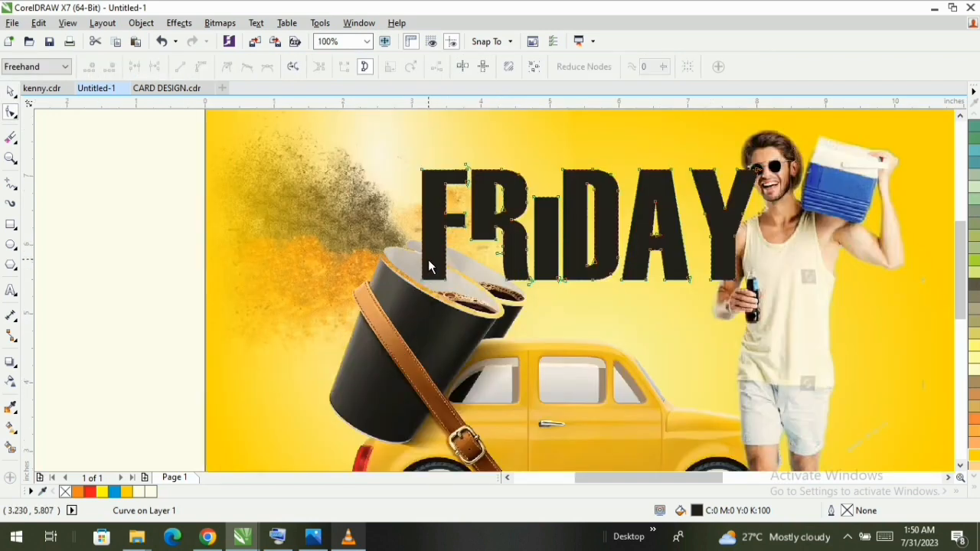
{"action": "key", "text": "space"}
- Bring the car and cups image in front of the FRIDAY lettering and shift the lettering slightly down behind the cups
{"action": "left_click", "coordinate": [458, 301]}
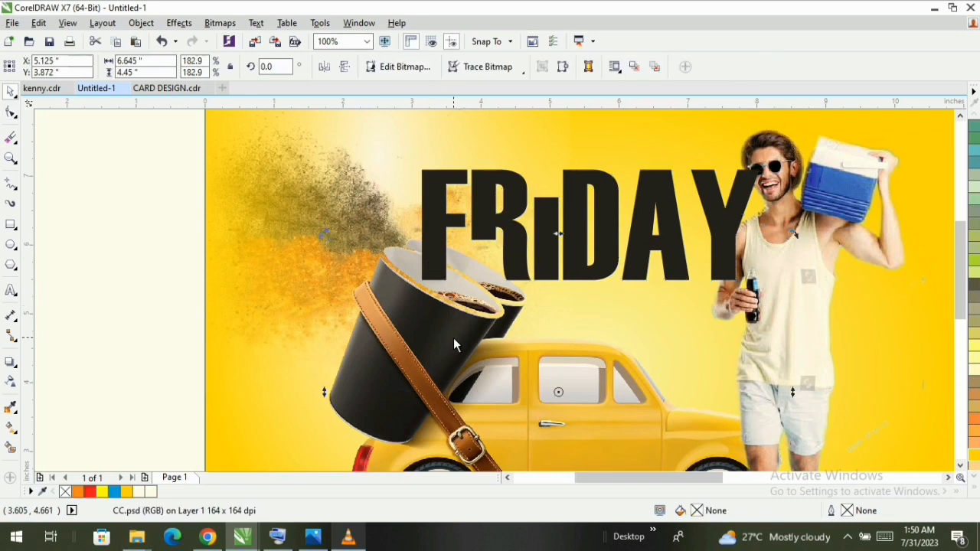
{"action": "key", "text": "z"}
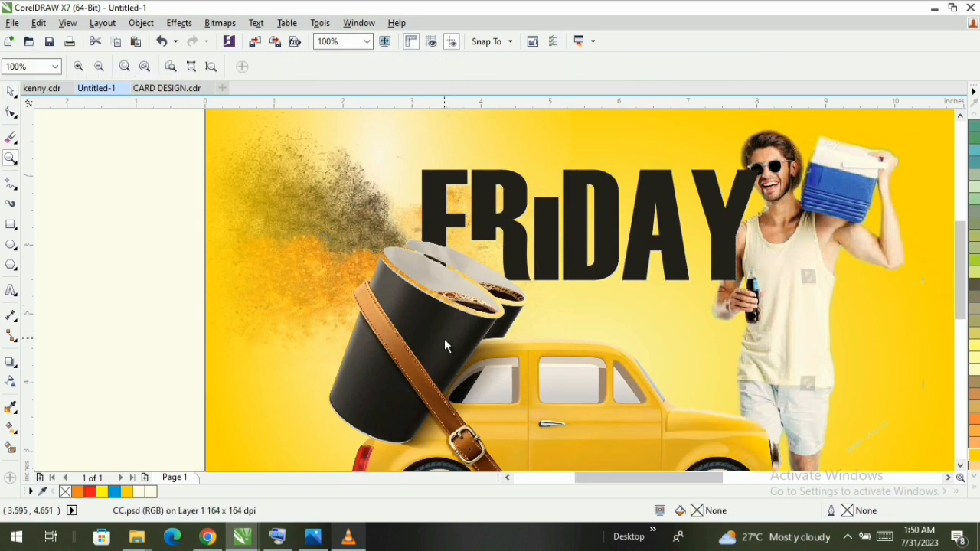
{"action": "right_click", "coordinate": [446, 345]}
{"action": "key", "text": "space"}
{"action": "scroll", "coordinate": [551, 299], "scroll_direction": "up", "scroll_amount": 2}
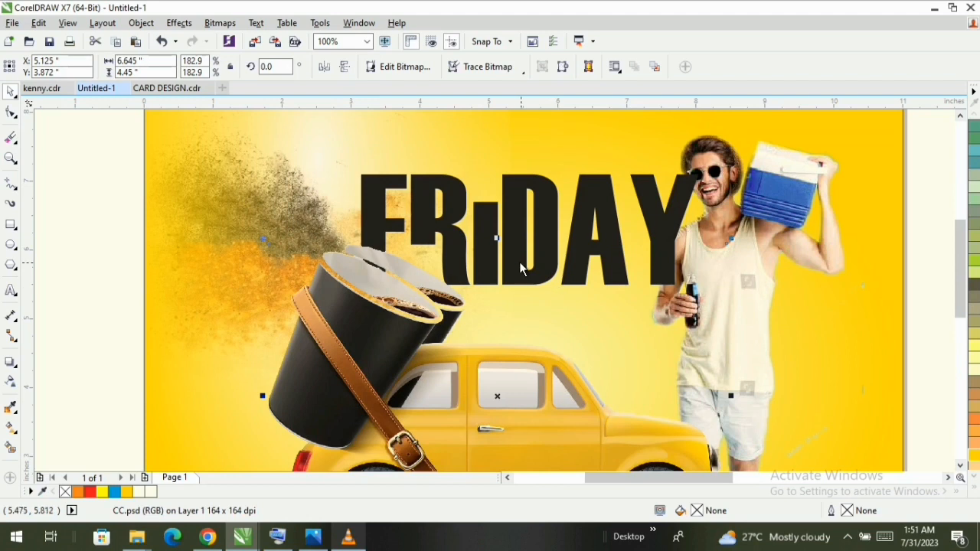
{"action": "left_click", "coordinate": [539, 205]}
{"action": "mouse_move", "coordinate": [538, 204]}
{"action": "left_mouse_down"}
{"action": "mouse_move", "coordinate": [538, 217]}
{"action": "mouse_move", "coordinate": [548, 216]}
{"action": "left_mouse_up"}
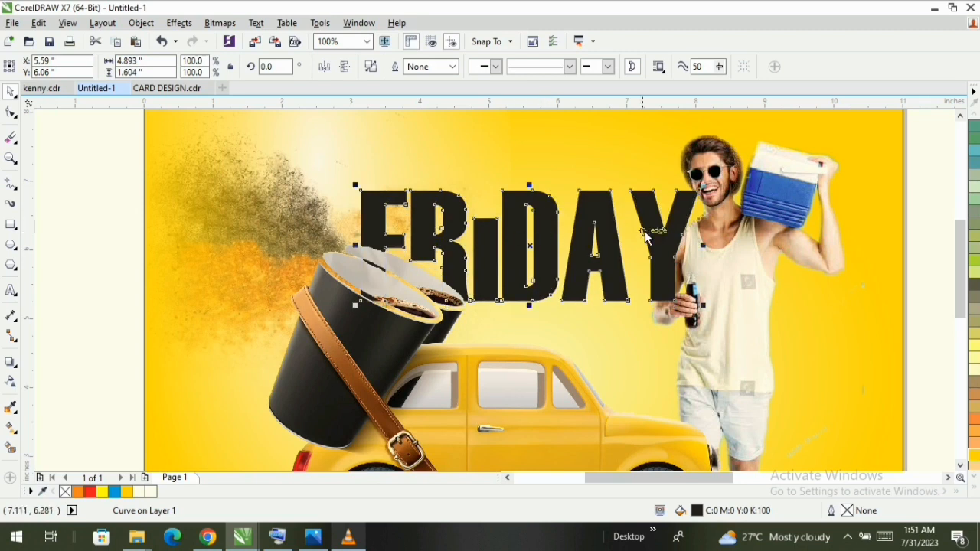
- Bring the image of the man in front of the car and the FRIDAY lettering
{"action": "scroll", "coordinate": [712, 305], "scroll_direction": "down", "scroll_amount": 2}
{"action": "left_click", "coordinate": [713, 318]}
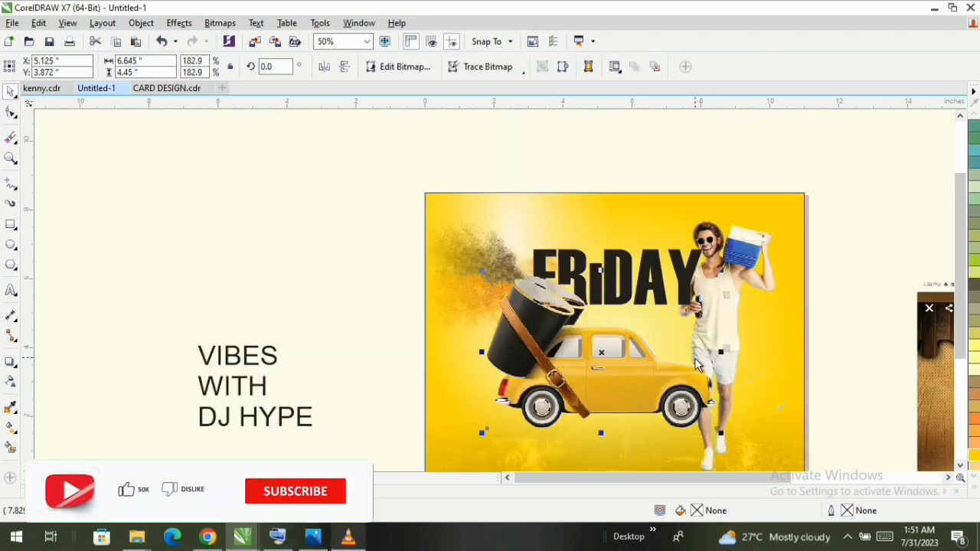
{"action": "left_click", "coordinate": [744, 258]}
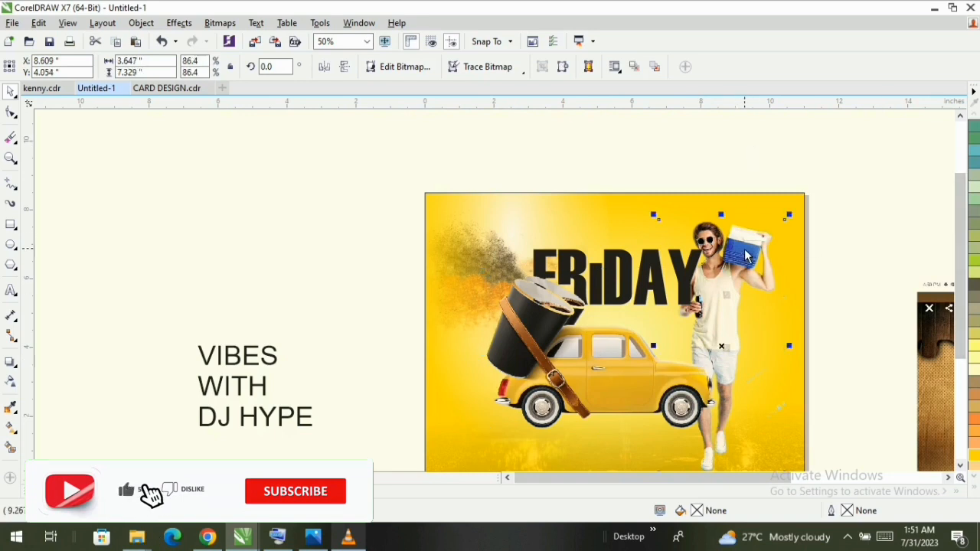
{"action": "key", "text": "z"}
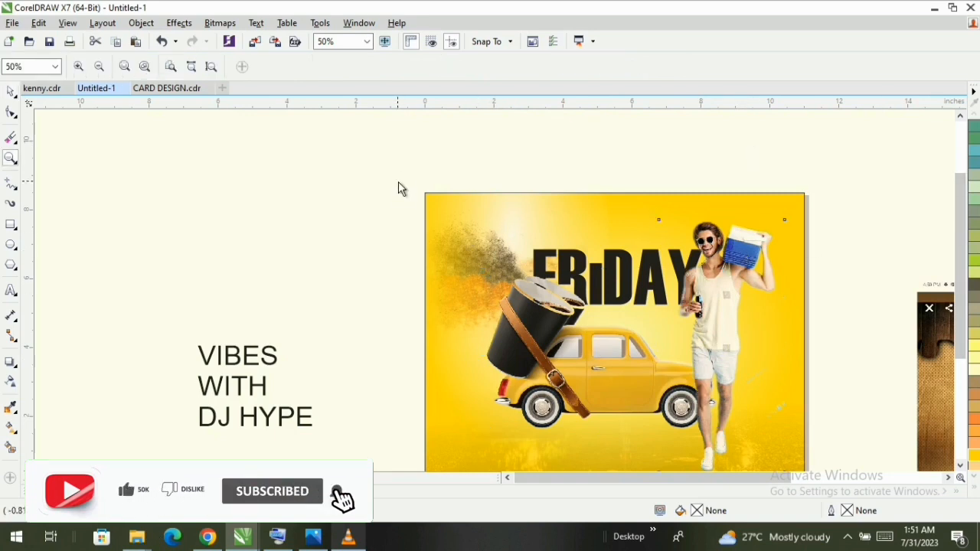
{"action": "left_click_drag", "start_coordinate": [404, 173], "coordinate": [831, 464]}
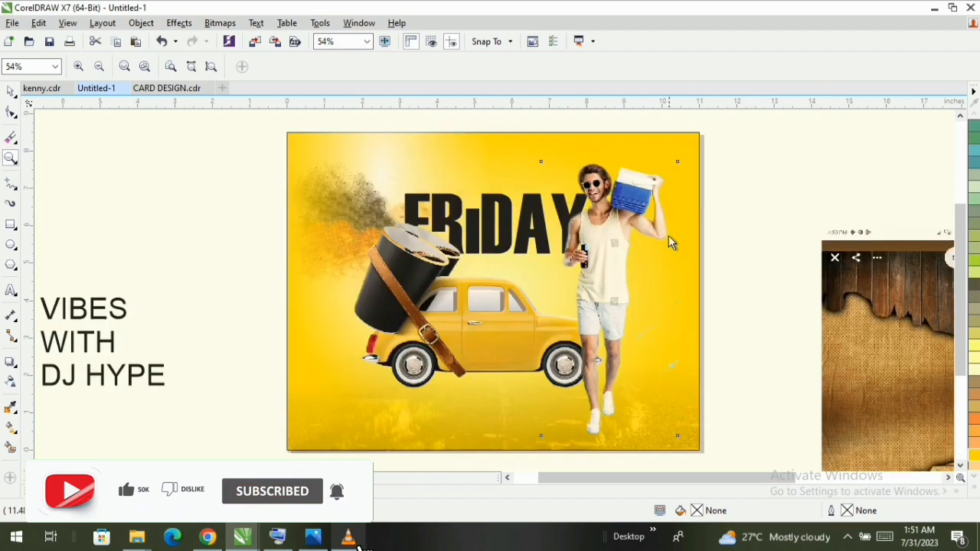
{"action": "key", "text": "space"}
- Shift the man slightly down and to the right, then enlarge FRIDAY to about 5.43 inches wide and raise it slightly
{"action": "left_click", "coordinate": [536, 200]}
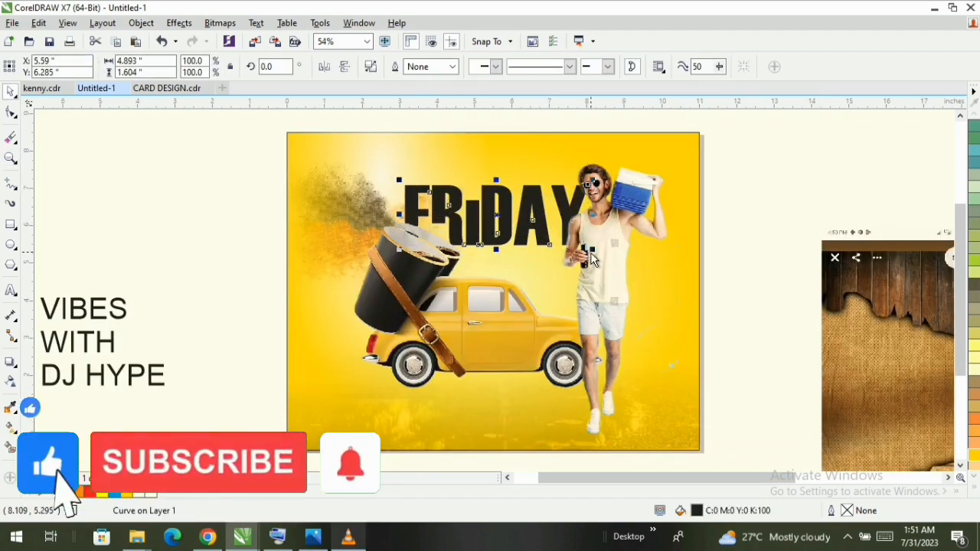
{"action": "left_click_drag", "start_coordinate": [601, 265], "coordinate": [624, 290]}
{"action": "left_click", "coordinate": [529, 207]}
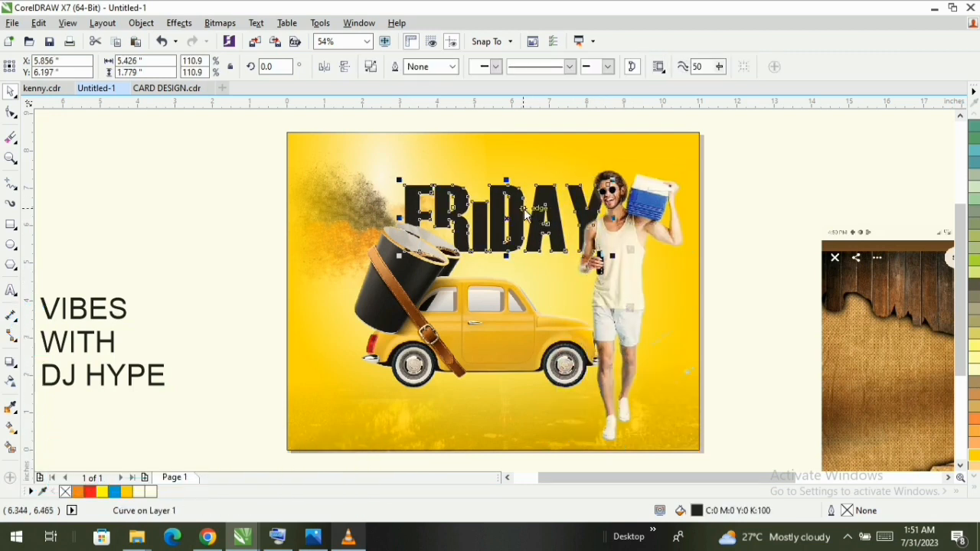
{"action": "left_click_drag", "start_coordinate": [523, 206], "coordinate": [523, 201]}
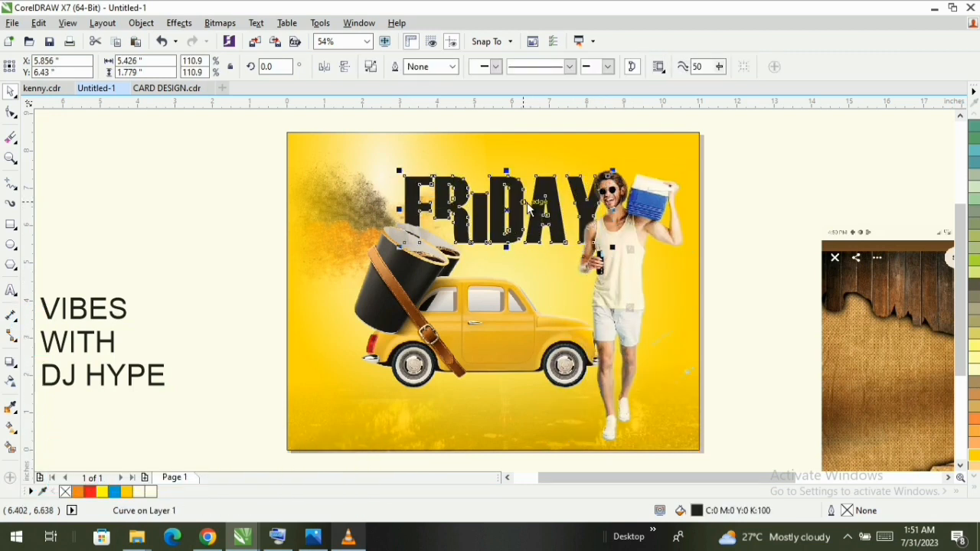
- Fill the FRIDAY lettering with brown (C:0 M:60 Y:60 K:40) and skew it slightly to the right
{"action": "left_click", "coordinate": [966, 425]}
{"action": "left_click", "coordinate": [949, 203]}
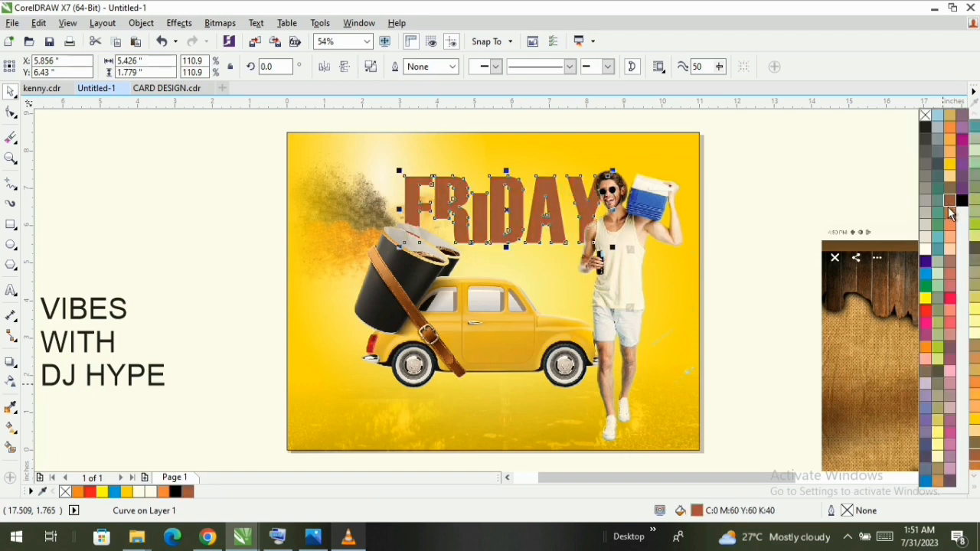
{"action": "left_click", "coordinate": [521, 210]}
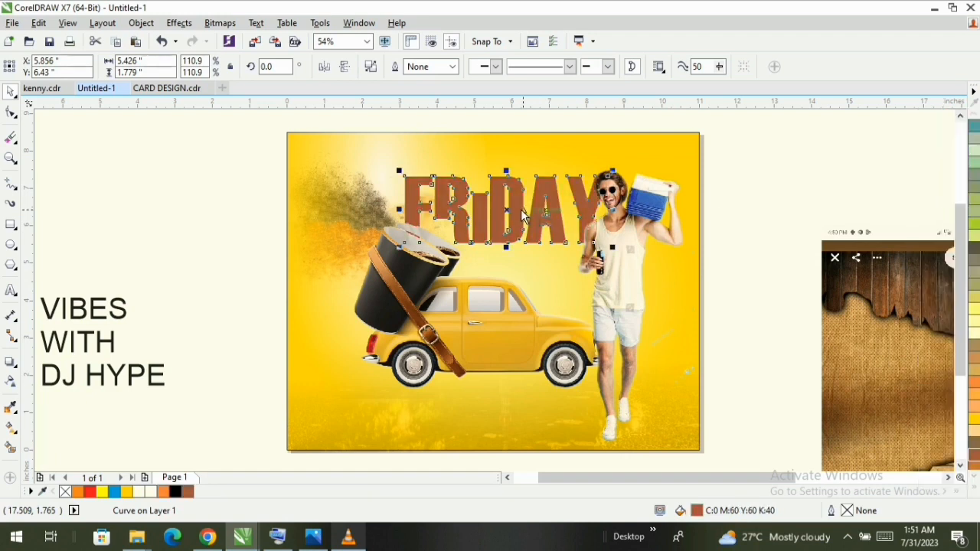
{"action": "left_click", "coordinate": [516, 205]}
{"action": "left_click_drag", "start_coordinate": [506, 170], "coordinate": [517, 176]}
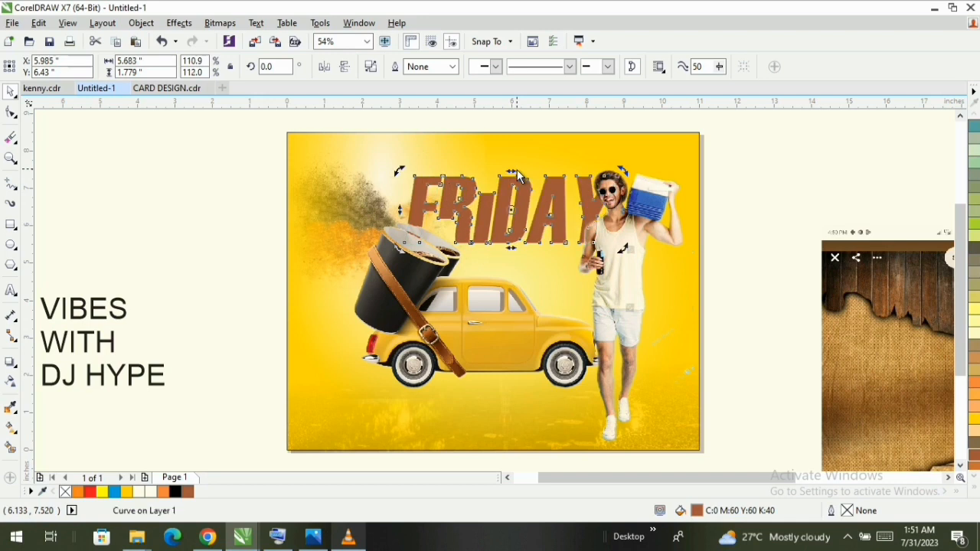
{"action": "left_click", "coordinate": [806, 165]}
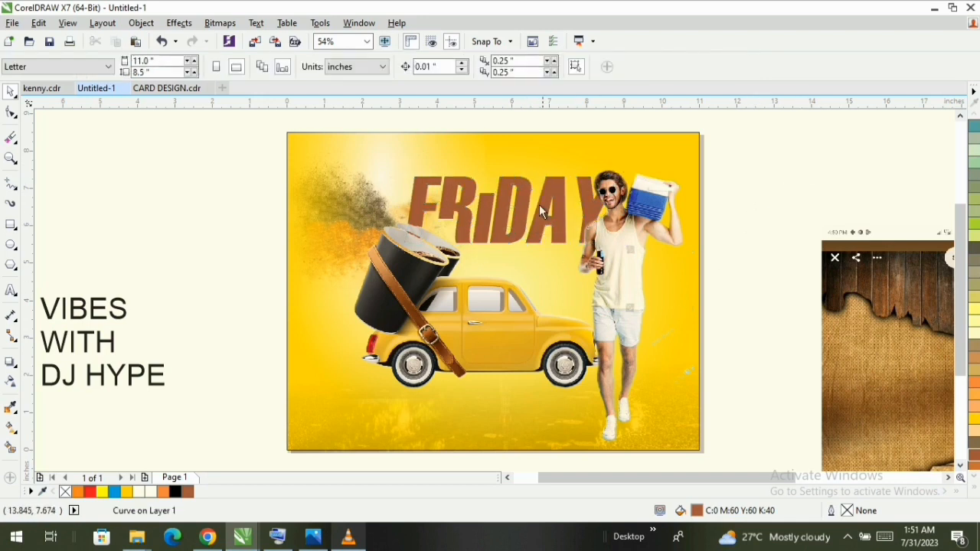
- Sample the brown of the leather strap with the Color Eyedropper and apply it to the FRIDAY lettering
{"action": "left_click", "coordinate": [511, 220]}
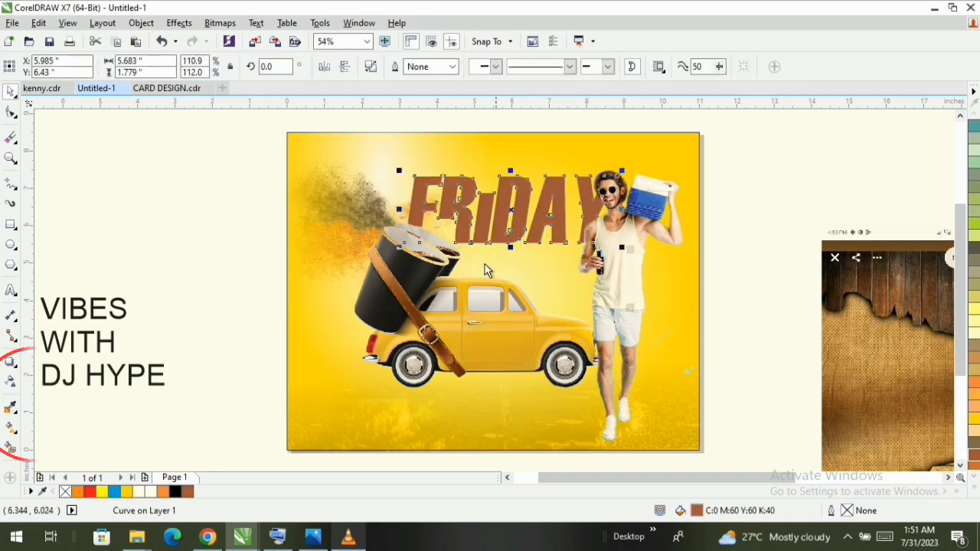
{"action": "left_click", "coordinate": [10, 407]}
{"action": "left_click", "coordinate": [401, 301]}
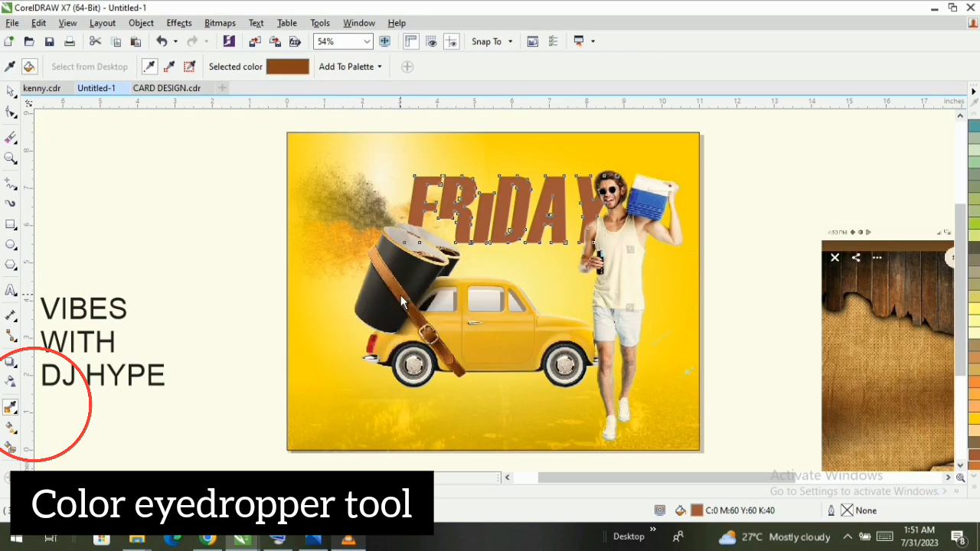
{"action": "left_click", "coordinate": [490, 224]}
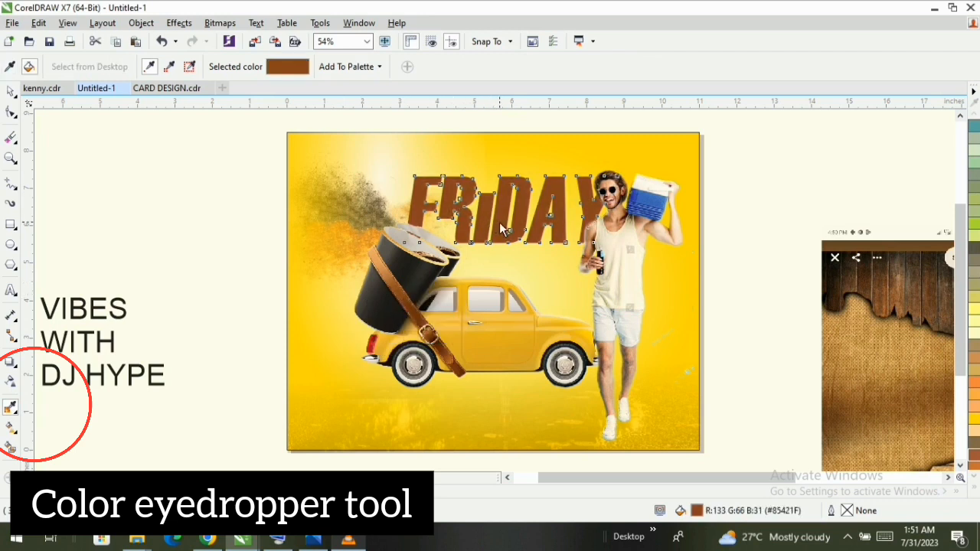
{"action": "key", "text": "space"}
{"action": "left_click", "coordinate": [105, 289]}
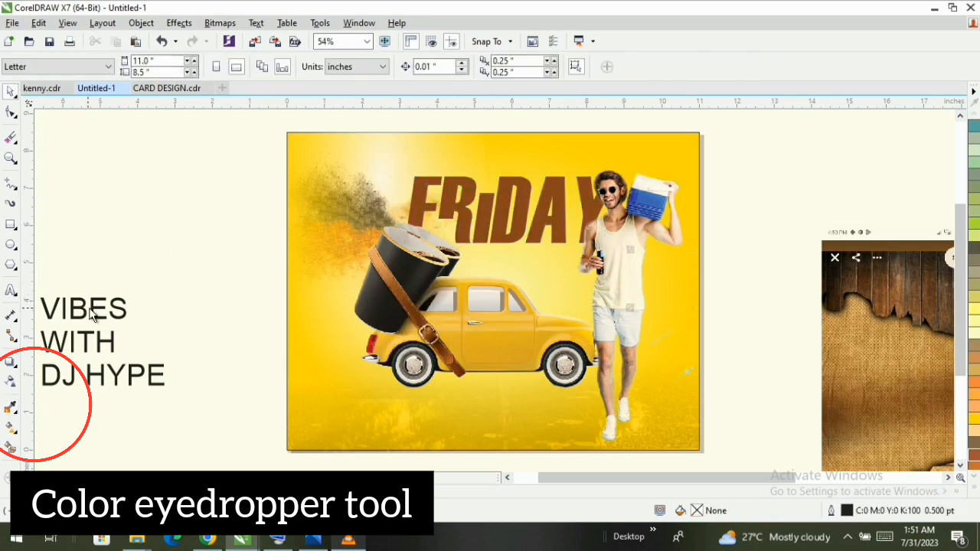
- Move the VIBES text onto the design, placing it just below the car
{"action": "left_click", "coordinate": [91, 314]}
{"action": "left_click", "coordinate": [135, 274]}
{"action": "left_click", "coordinate": [92, 311]}
{"action": "left_click_drag", "start_coordinate": [92, 310], "coordinate": [518, 404]}
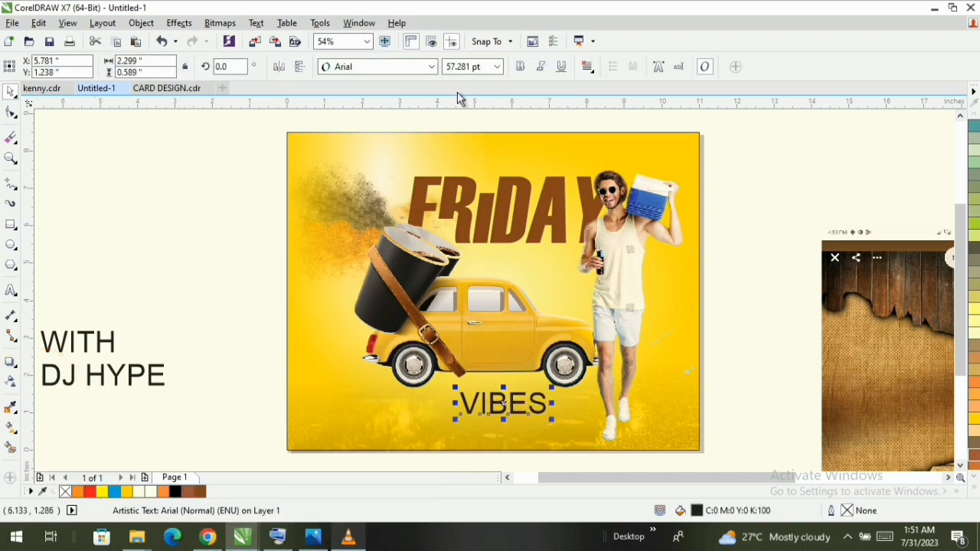
- Browse the available fonts and set the VIBES text in Roulette
{"action": "left_click", "coordinate": [389, 68]}
{"action": "scroll", "coordinate": [389, 134], "scroll_direction": "down", "scroll_amount": 7}
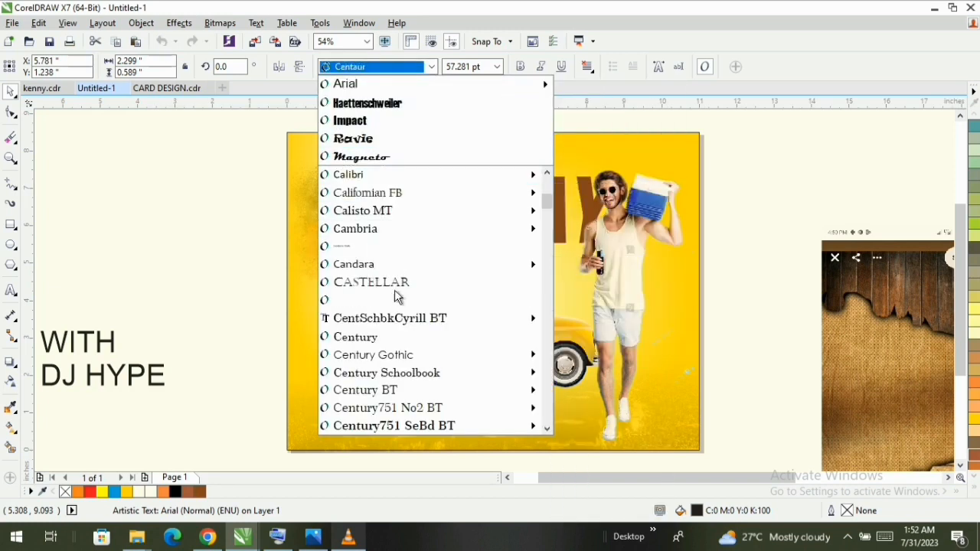
{"action": "scroll", "coordinate": [387, 348], "scroll_direction": "down", "scroll_amount": 5}
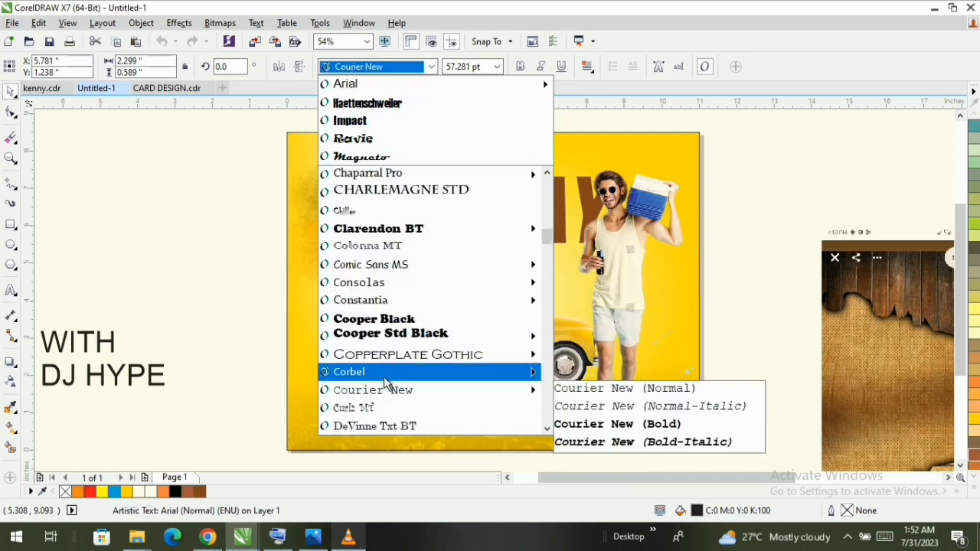
{"action": "scroll", "coordinate": [386, 363], "scroll_direction": "down", "scroll_amount": 8}
{"action": "scroll", "coordinate": [387, 373], "scroll_direction": "down", "scroll_amount": 10}
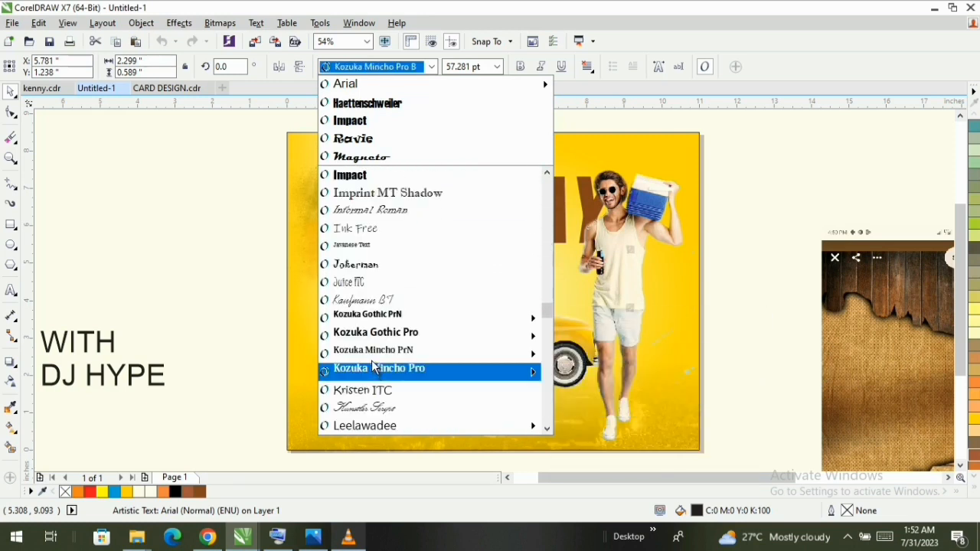
{"action": "scroll", "coordinate": [376, 369], "scroll_direction": "down", "scroll_amount": 10}
{"action": "scroll", "coordinate": [375, 366], "scroll_direction": "up", "scroll_amount": 15}
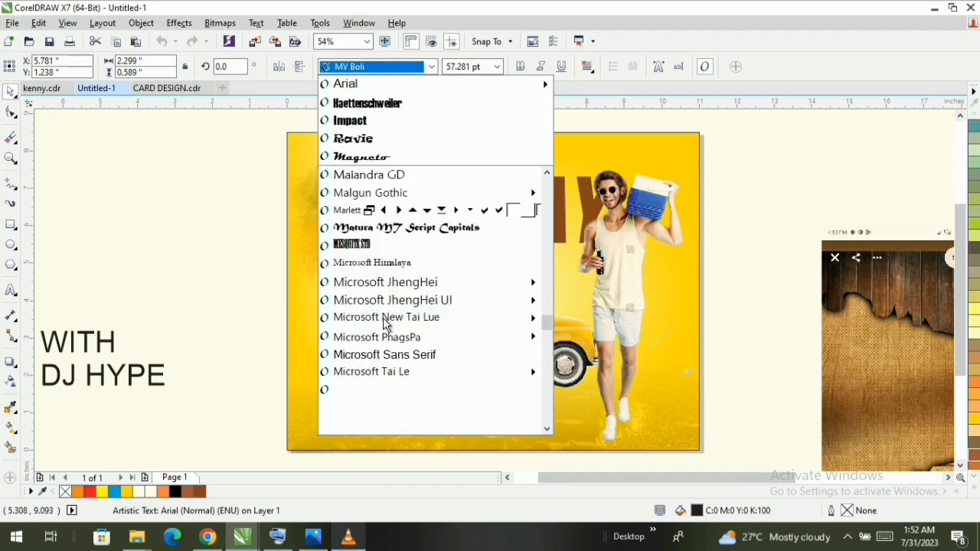
{"action": "scroll", "coordinate": [441, 255], "scroll_direction": "up", "scroll_amount": 20}
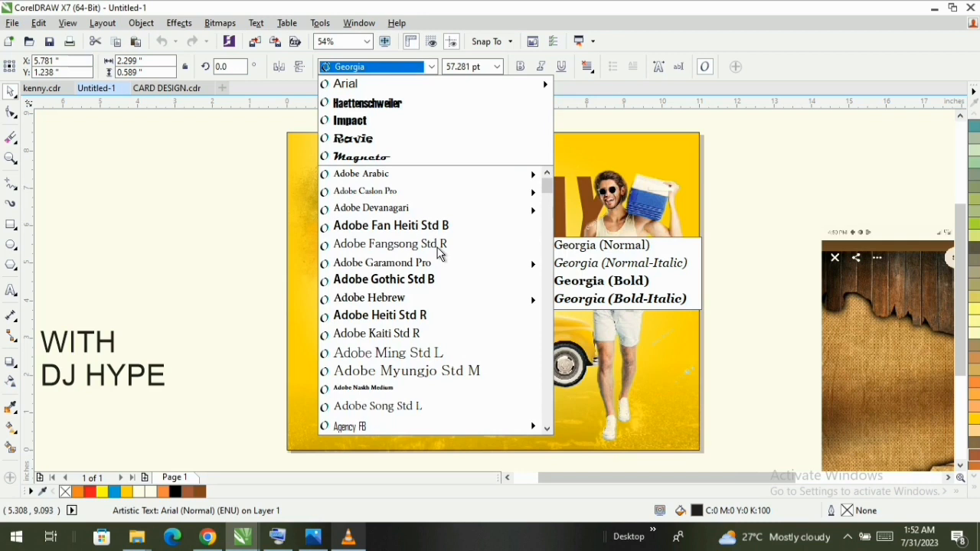
{"action": "left_click_drag", "start_coordinate": [547, 187], "coordinate": [553, 208]}
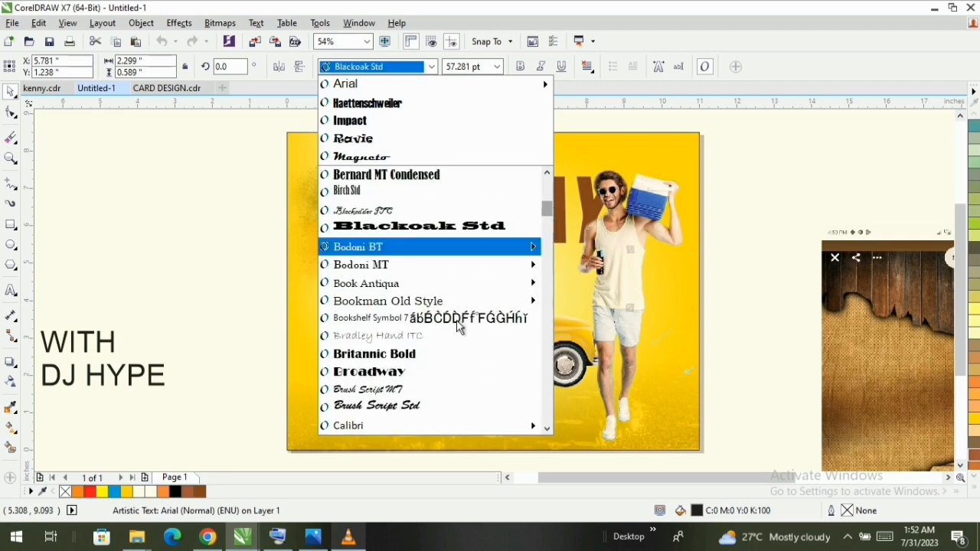
{"action": "scroll", "coordinate": [418, 334], "scroll_direction": "down", "scroll_amount": 1}
{"action": "scroll", "coordinate": [419, 291], "scroll_direction": "up", "scroll_amount": 1}
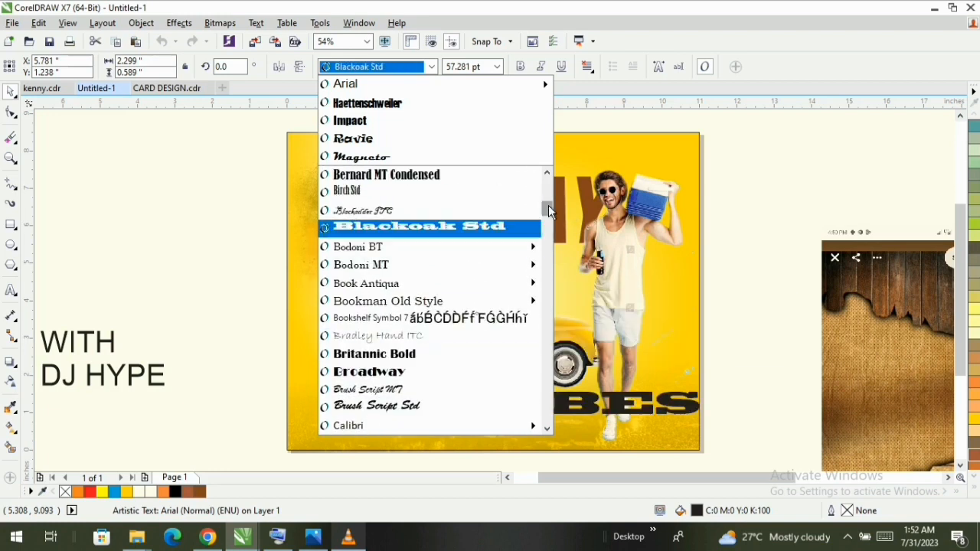
{"action": "left_click_drag", "start_coordinate": [548, 206], "coordinate": [548, 322]}
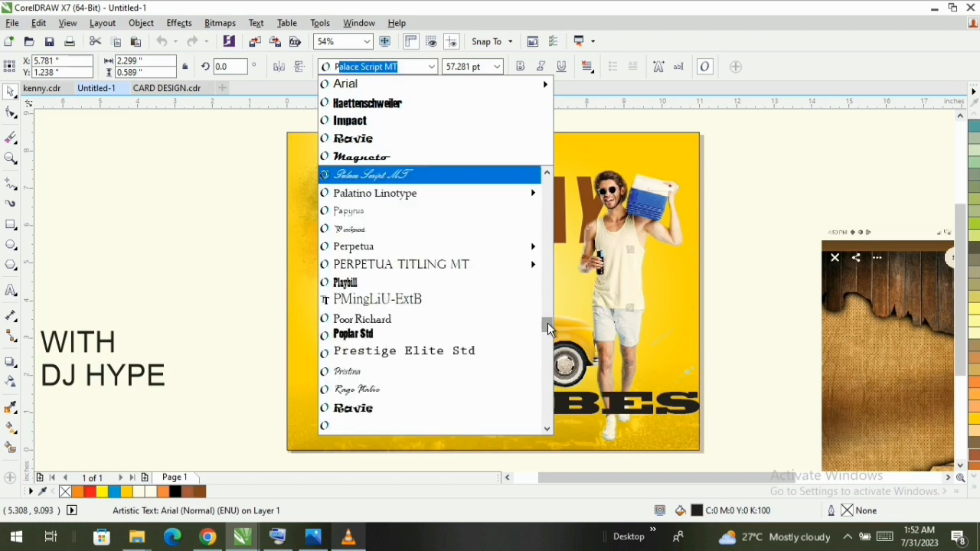
{"action": "scroll", "coordinate": [429, 388], "scroll_direction": "down", "scroll_amount": 5}
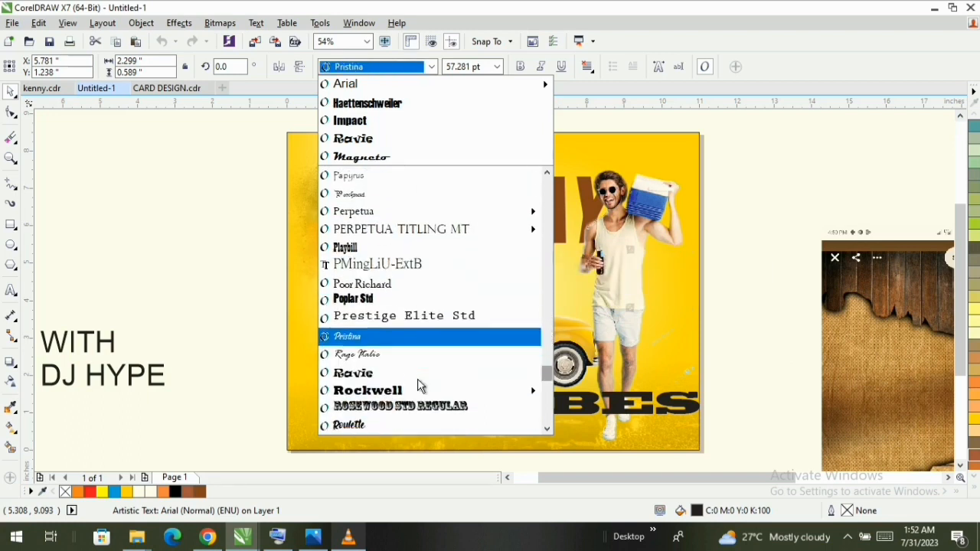
{"action": "left_click", "coordinate": [395, 240]}
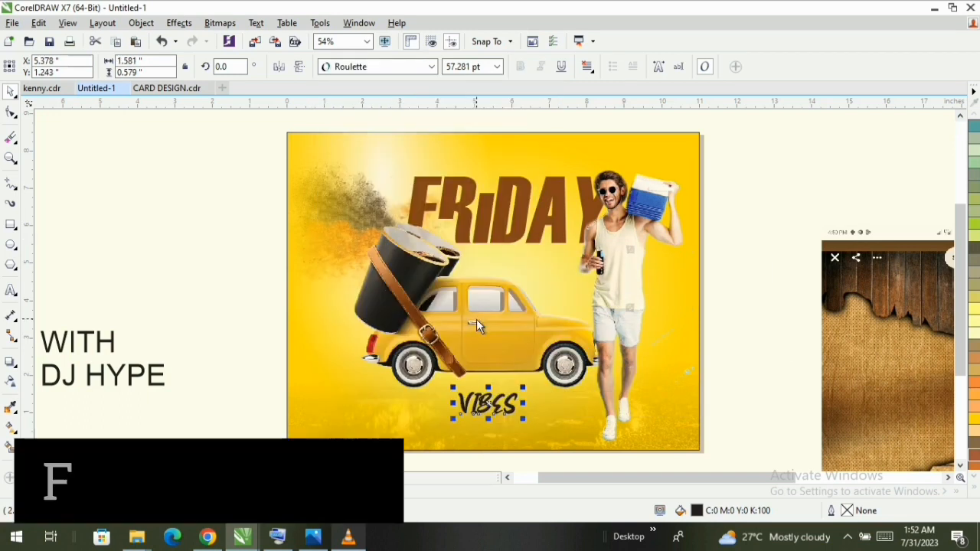
- Change the VIBES text to Title Case
{"action": "left_click", "coordinate": [256, 23]}
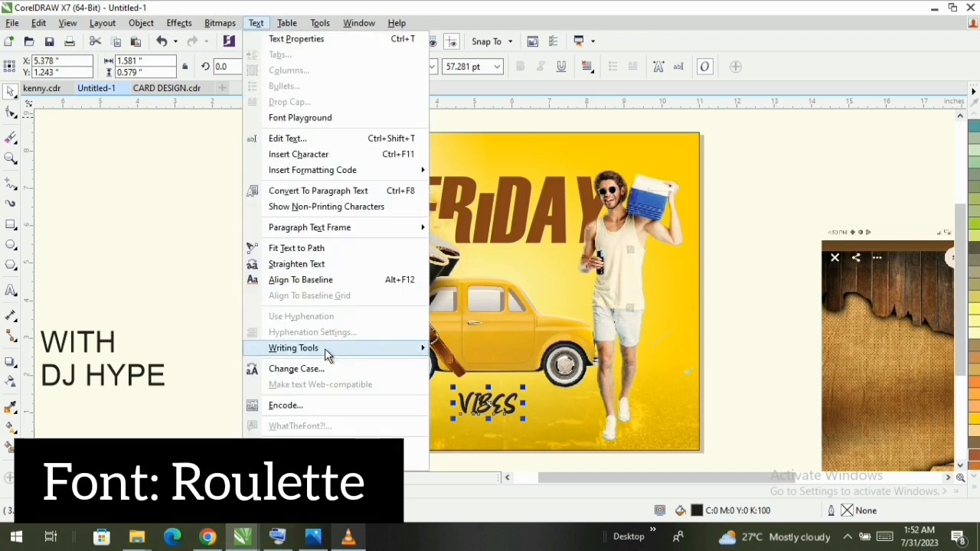
{"action": "left_click", "coordinate": [337, 369]}
{"action": "left_click", "coordinate": [431, 275]}
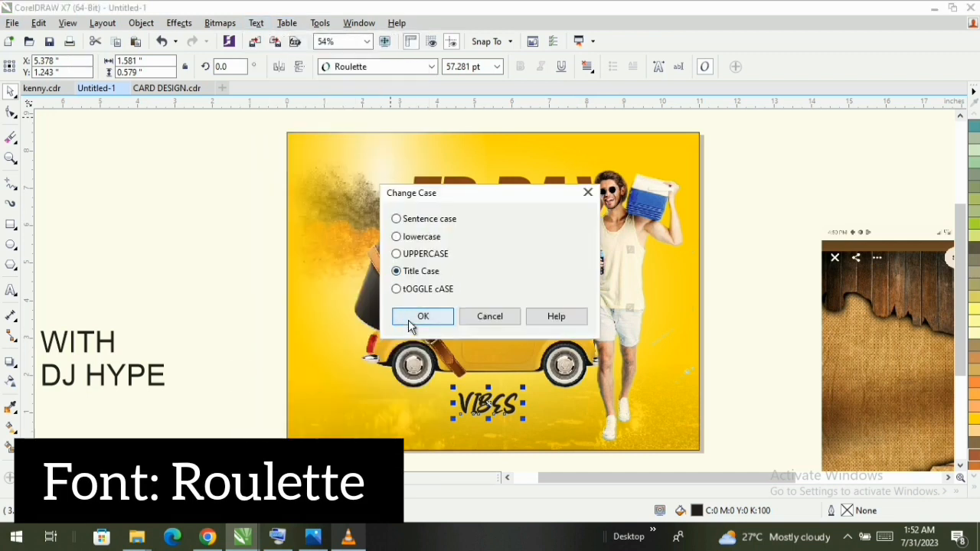
{"action": "left_click", "coordinate": [413, 321]}
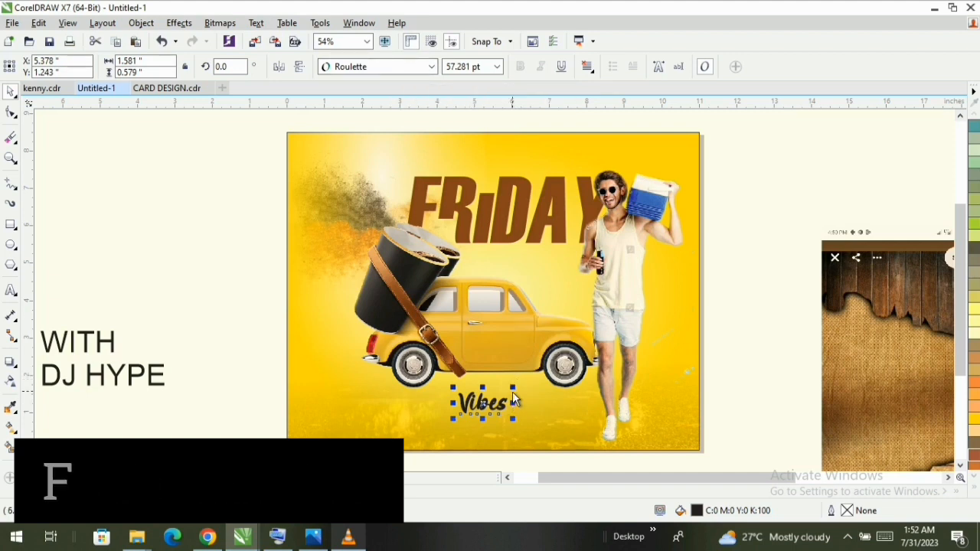
- Enlarge the Vibes text to about 2.62 inches wide and place it between FRIDAY and the car roof
{"action": "left_click_drag", "start_coordinate": [517, 388], "coordinate": [563, 366]}
{"action": "left_click_drag", "start_coordinate": [504, 402], "coordinate": [525, 264]}
{"action": "scroll", "coordinate": [523, 263], "scroll_direction": "up", "scroll_amount": 2}
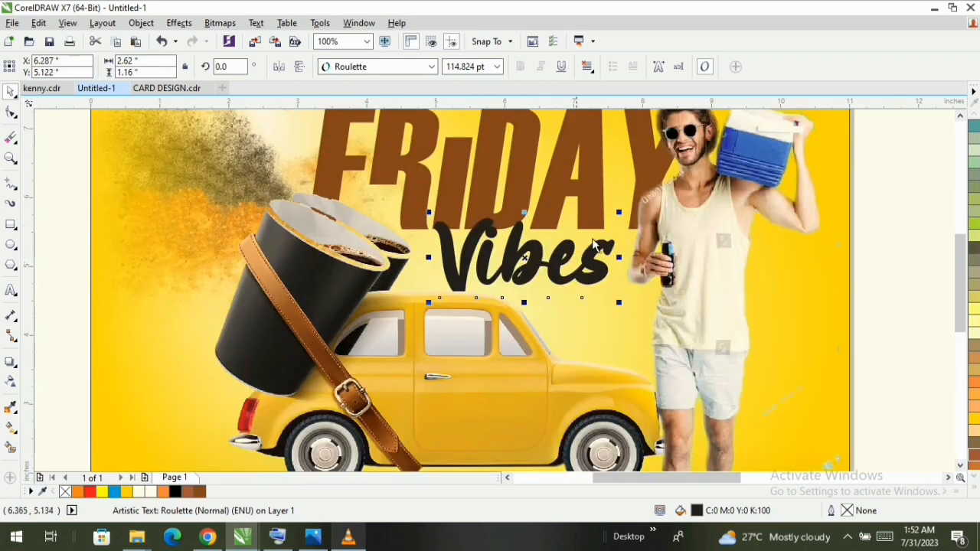
- Give the Vibes text a brown fill and a matching brown outline (C:0 M:60 Y:60 K:40)
{"action": "scroll", "coordinate": [613, 226], "scroll_direction": "down", "scroll_amount": 2}
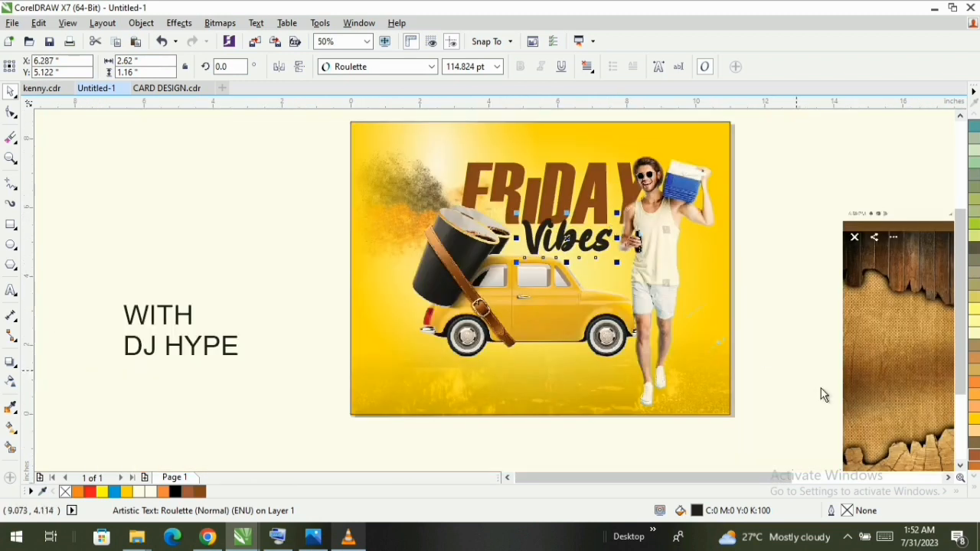
{"action": "left_click", "coordinate": [974, 459]}
{"action": "right_click", "coordinate": [974, 459]}
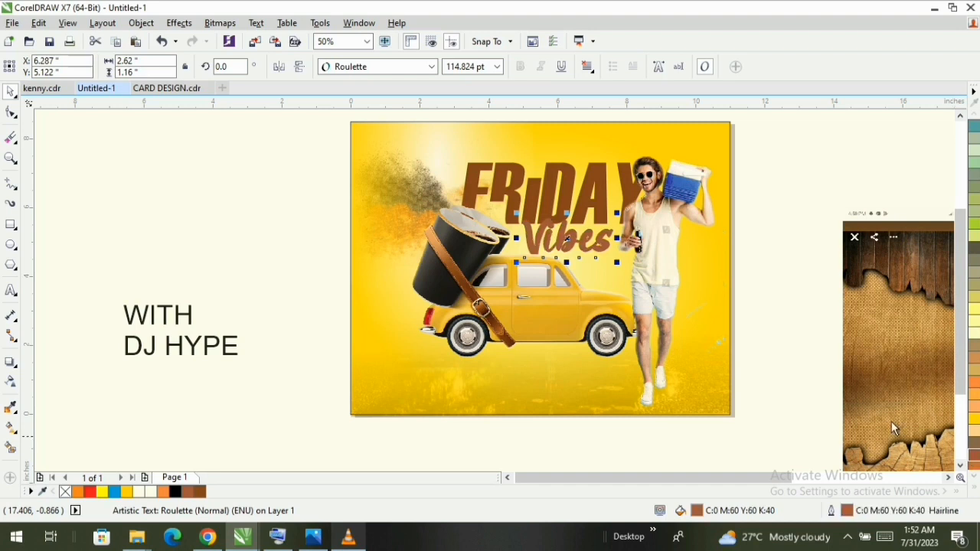
- Match the Vibes fill to the brown of FRIDAY with the Color Eyedropper and nudge the text slightly upward
{"action": "scroll", "coordinate": [576, 197], "scroll_direction": "up", "scroll_amount": 2}
{"action": "left_click", "coordinate": [13, 409]}
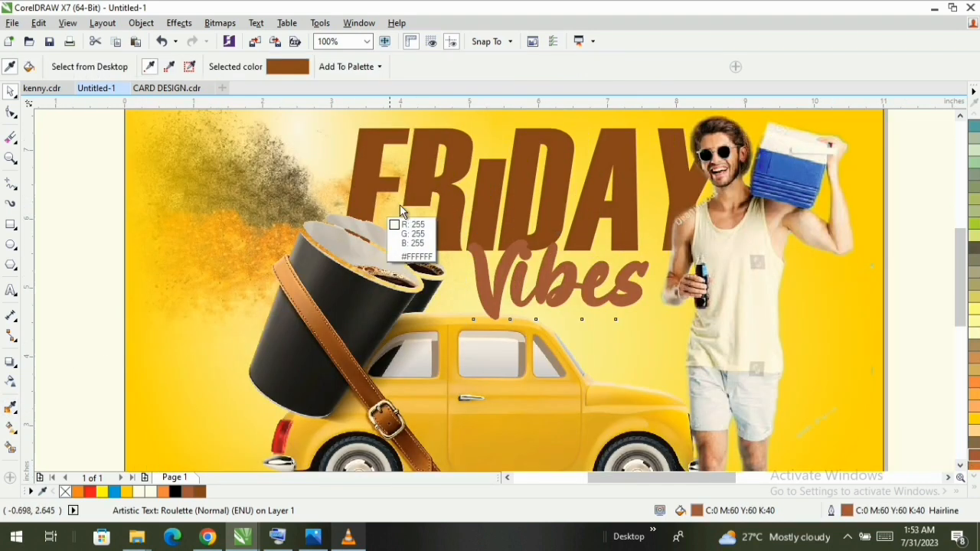
{"action": "left_click", "coordinate": [488, 285]}
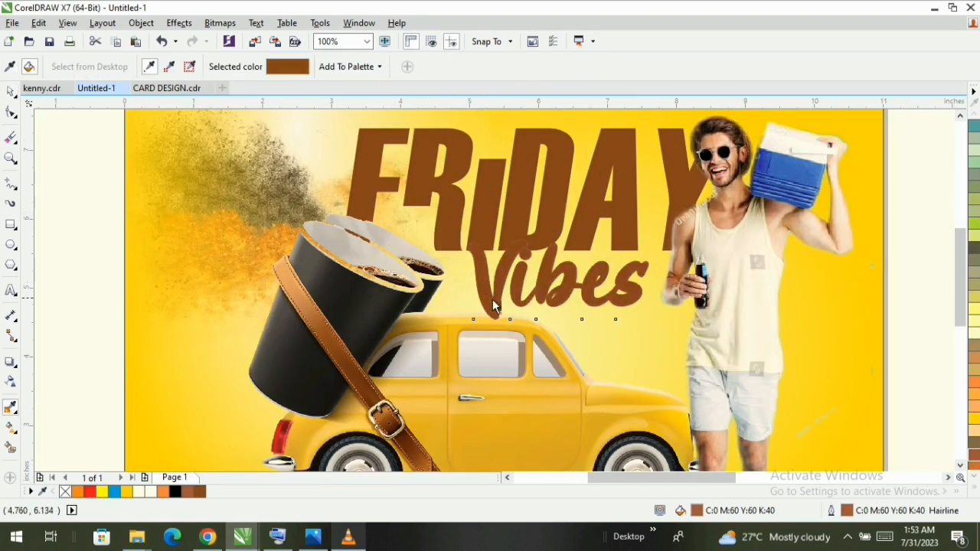
{"action": "key", "text": "space"}
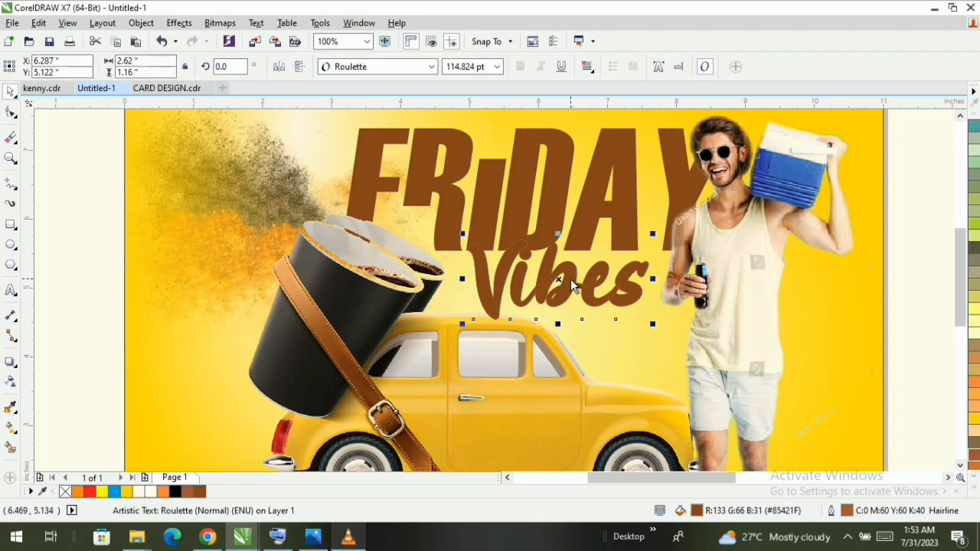
{"action": "left_click_drag", "start_coordinate": [570, 279], "coordinate": [568, 274]}
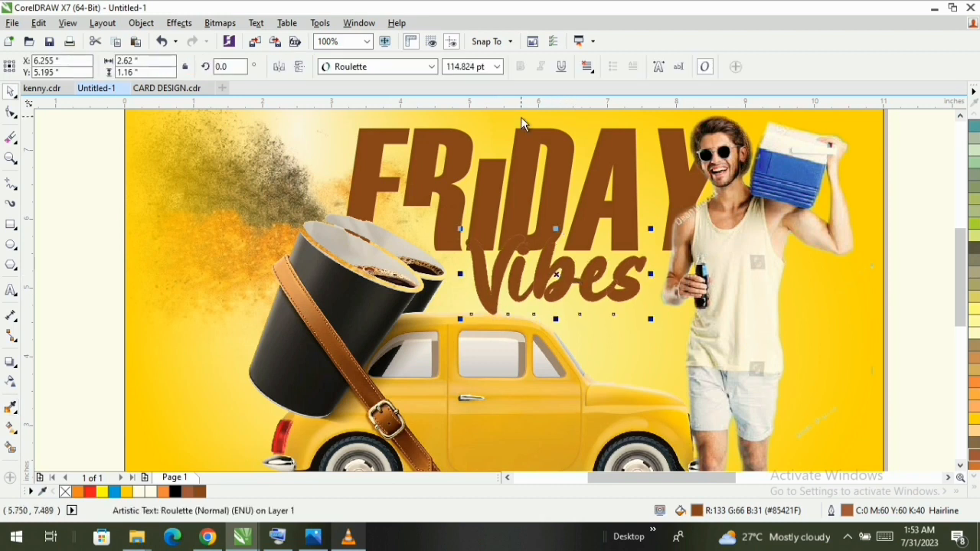
- Set the outline width of the Vibes text to 8 pt
{"action": "double_click", "coordinate": [829, 511]}
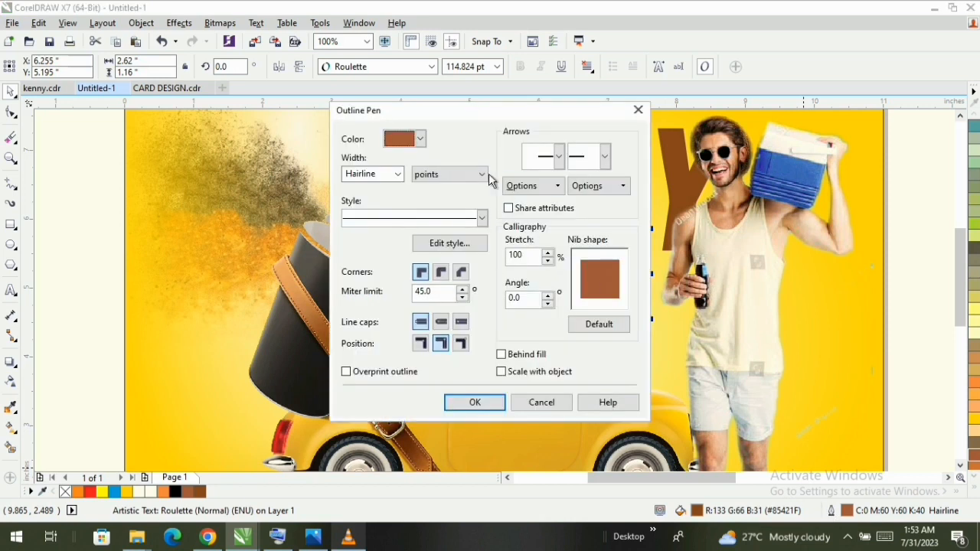
{"action": "left_click", "coordinate": [397, 175]}
{"action": "left_click", "coordinate": [360, 285]}
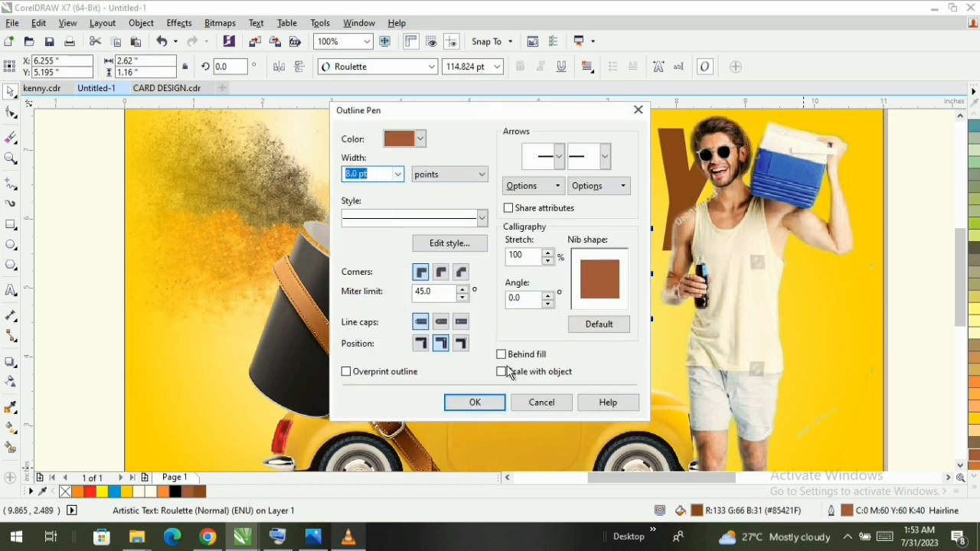
{"action": "left_click", "coordinate": [512, 381]}
{"action": "left_click", "coordinate": [495, 403]}
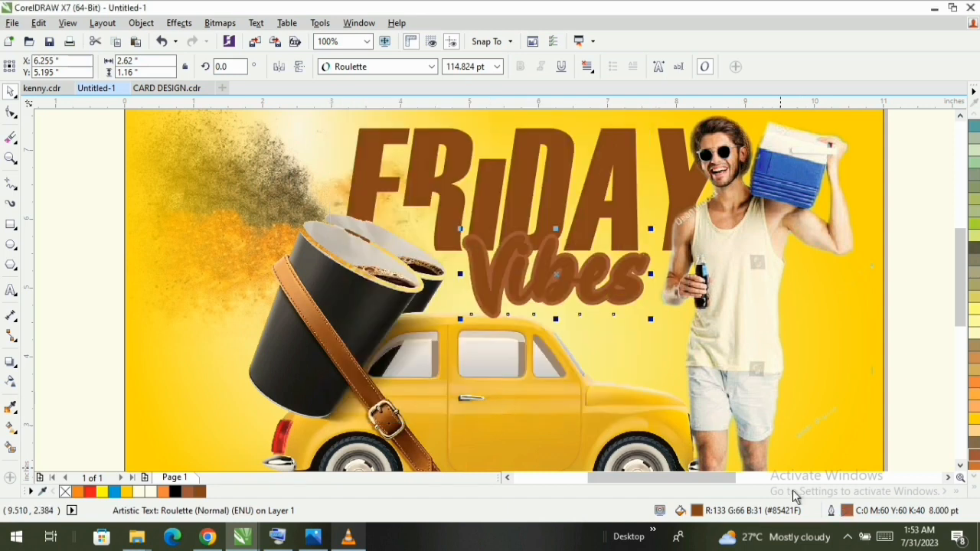
- Sample the brown of the leather strap (#8B461F) with the Color Eyedropper and apply it to the Vibes outline
{"action": "left_click", "coordinate": [10, 409]}
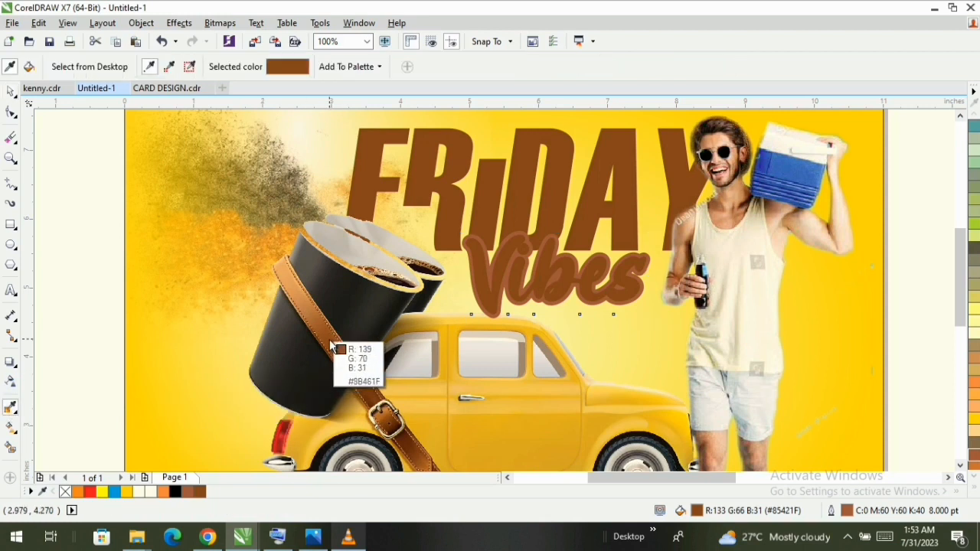
{"action": "left_click", "coordinate": [501, 281]}
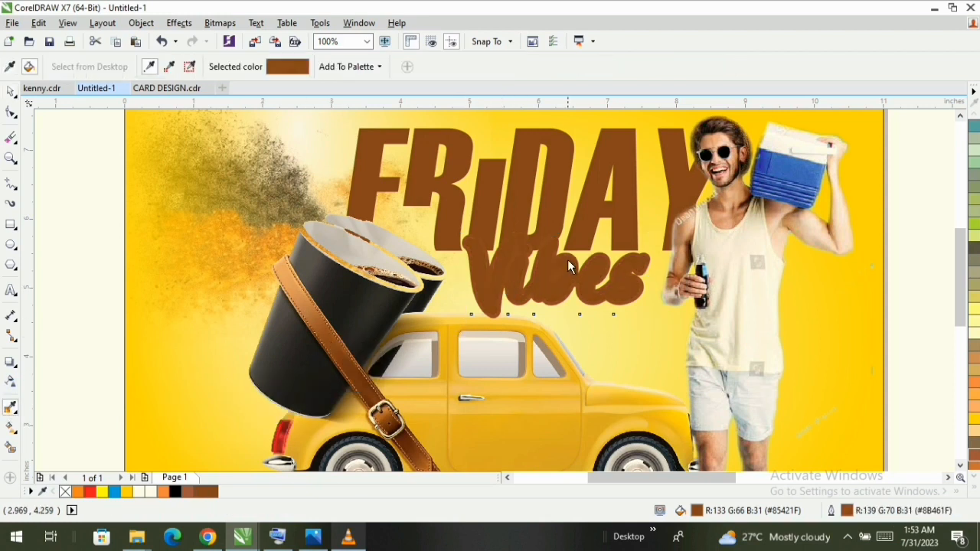
{"action": "key", "text": "space"}
- Scale the outlined Vibes text down to about 2.5 inches wide
{"action": "scroll", "coordinate": [547, 277], "scroll_direction": "up", "scroll_amount": 2}
{"action": "scroll", "coordinate": [567, 268], "scroll_direction": "down", "scroll_amount": 2}
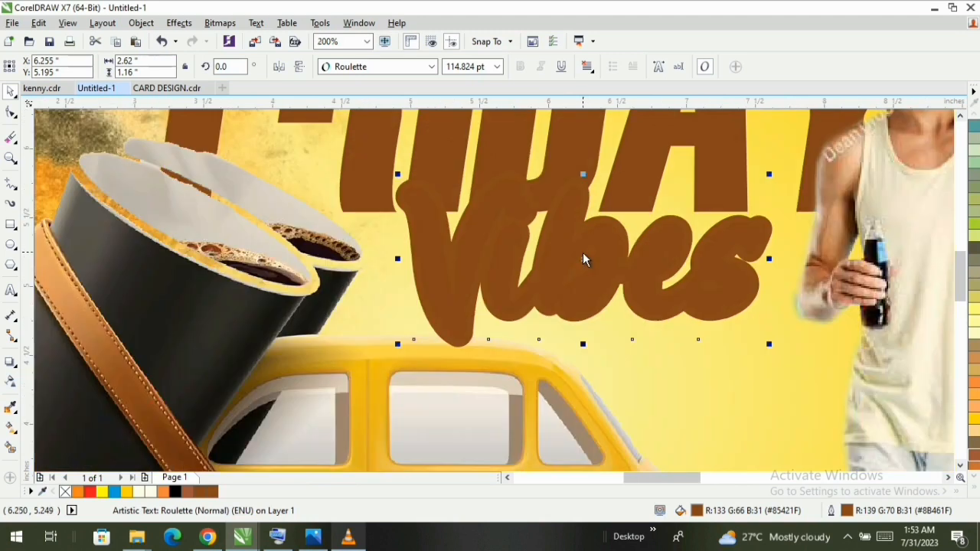
{"action": "left_click_drag", "start_coordinate": [771, 175], "coordinate": [761, 178]}
{"action": "key", "text": "ctrl+d"}
{"action": "left_click_drag", "start_coordinate": [565, 258], "coordinate": [569, 413]}
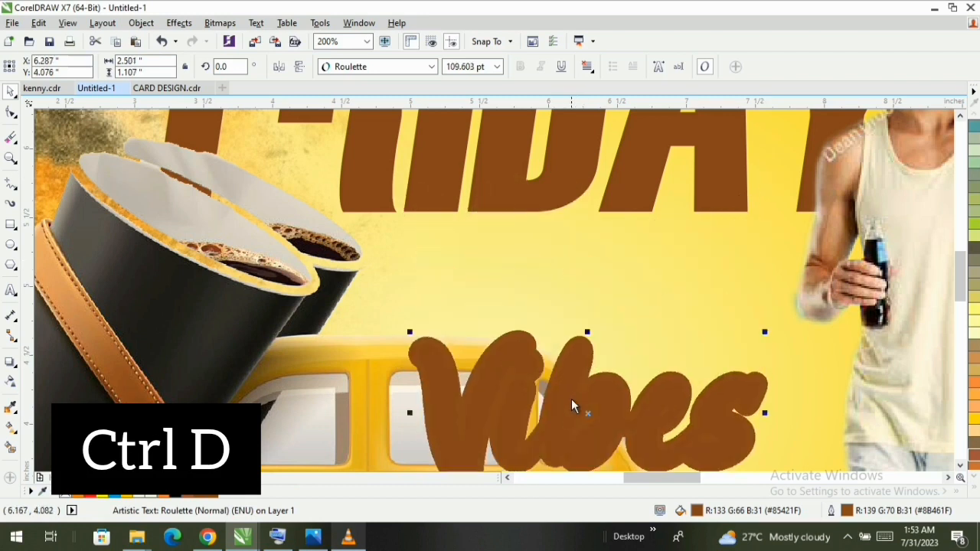
{"action": "key", "text": "ctrl+z"}
- Place a copy of the Vibes text directly below the original, and convert the original to a 300 dpi CMYK bitmap
{"action": "left_click_drag", "start_coordinate": [693, 242], "coordinate": [693, 372]}
{"action": "right_click", "coordinate": [694, 375]}
{"action": "left_click", "coordinate": [619, 247]}
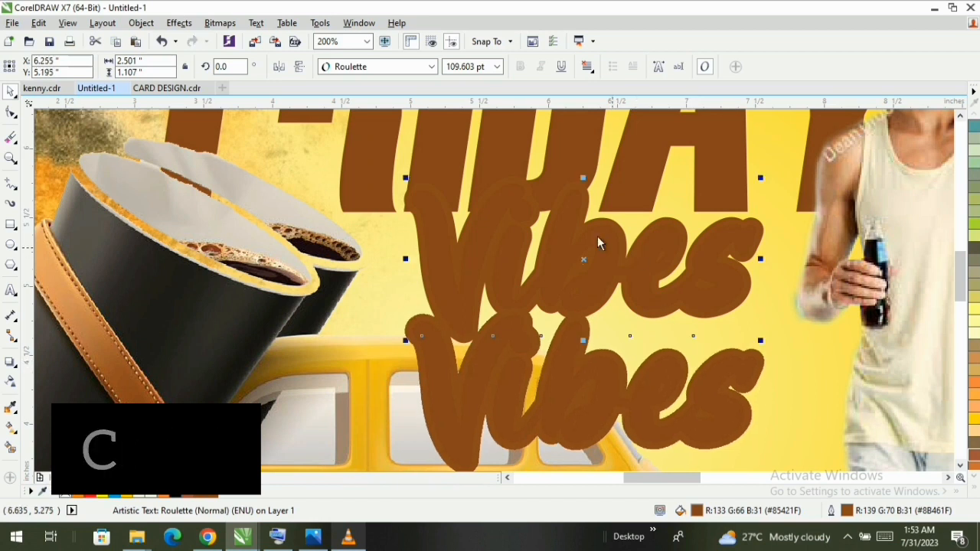
{"action": "left_click", "coordinate": [220, 23]}
{"action": "left_click", "coordinate": [230, 37]}
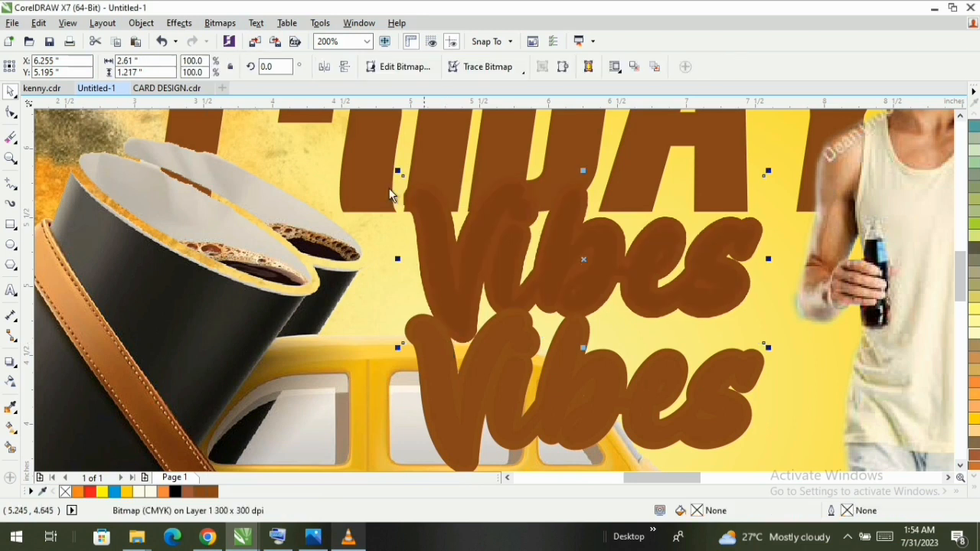
- Apply a Gaussian Blur with a 21-pixel radius to the upper Vibes bitmap
{"action": "left_click", "coordinate": [219, 23]}
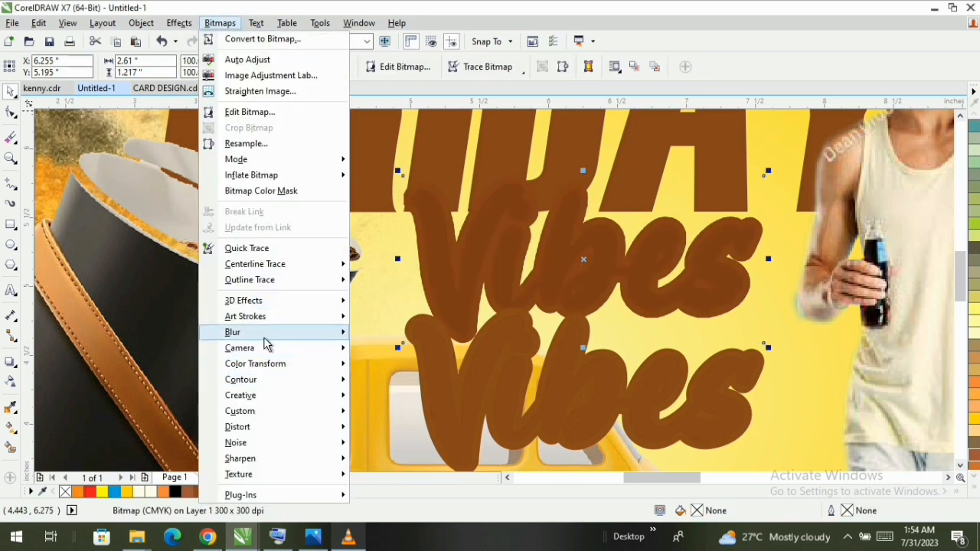
{"action": "mouse_move", "coordinate": [268, 334]}
{"action": "left_click", "coordinate": [411, 354]}
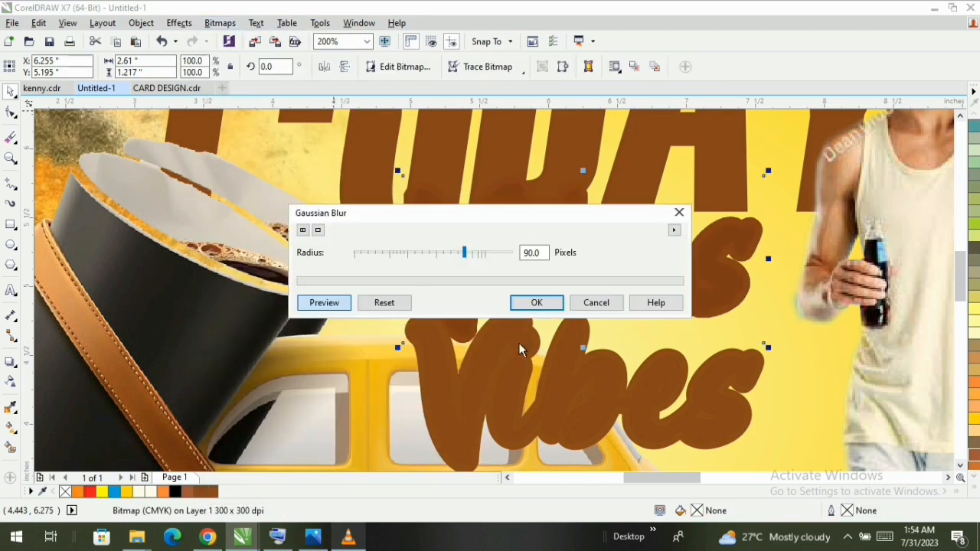
{"action": "left_click", "coordinate": [420, 258]}
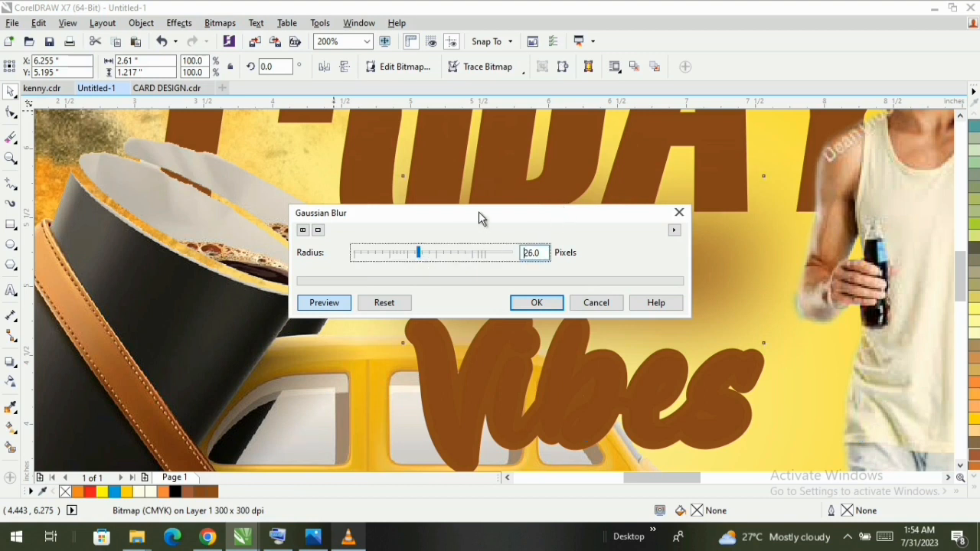
{"action": "left_click_drag", "start_coordinate": [480, 217], "coordinate": [645, 362]}
{"action": "left_click", "coordinate": [594, 400]}
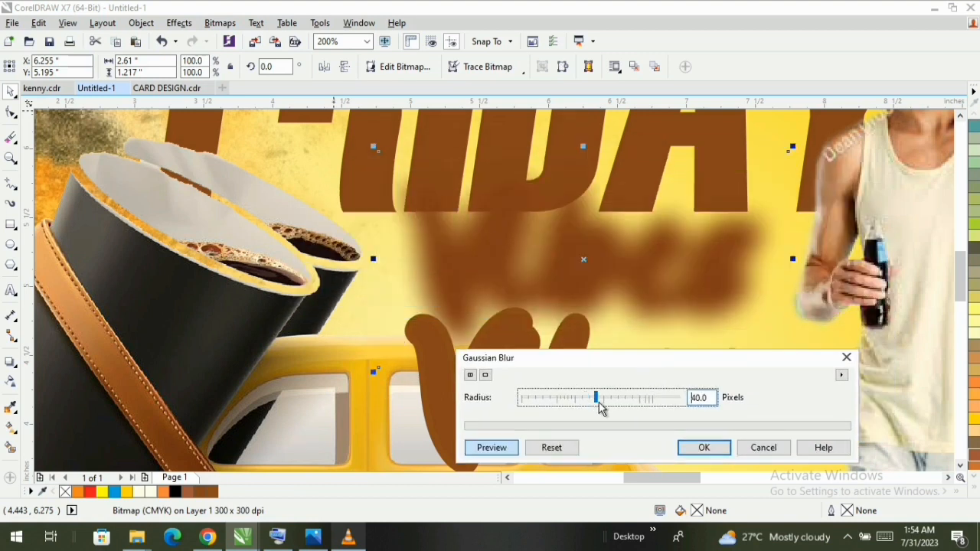
{"action": "left_click", "coordinate": [581, 399]}
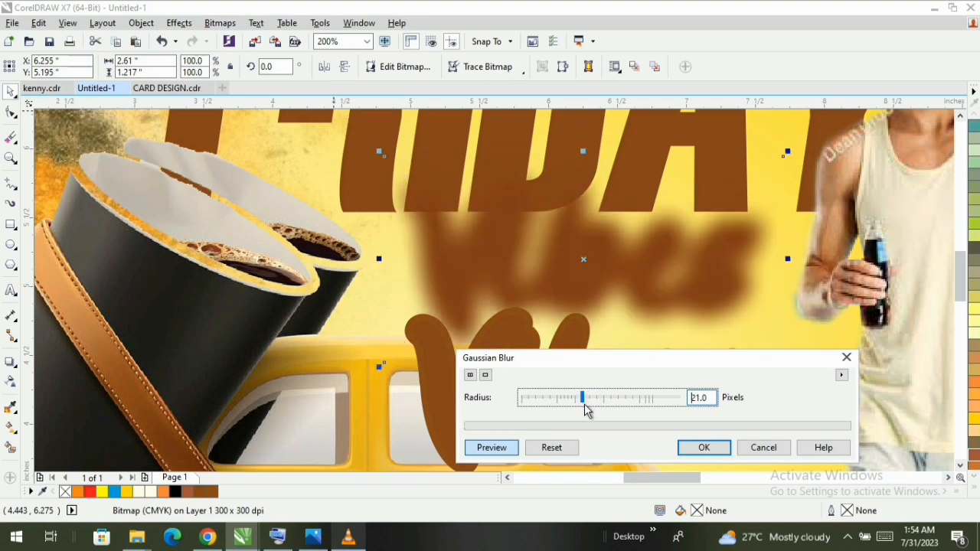
{"action": "left_click", "coordinate": [702, 451]}
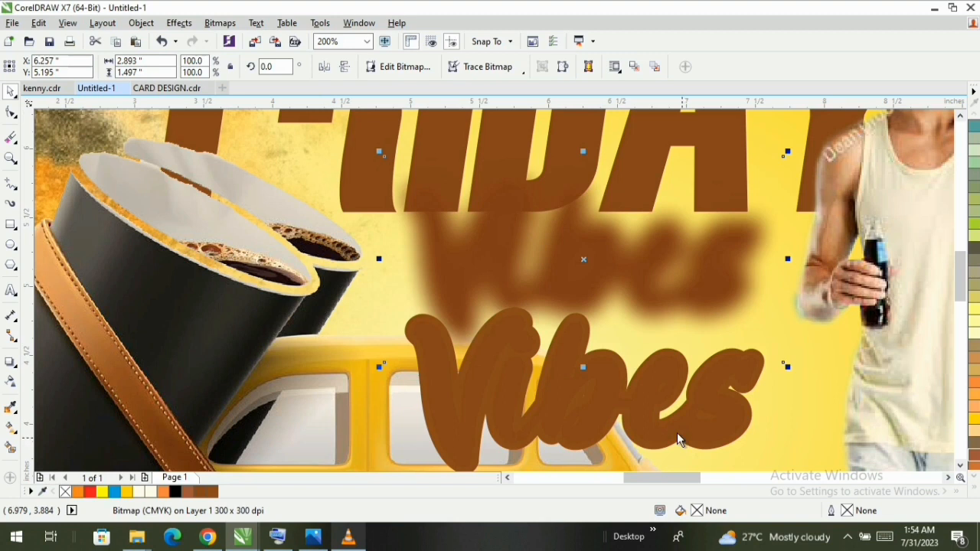
- Recolour the lower Vibes text's outline to white and set its outline width to 3 pt
{"action": "left_click", "coordinate": [663, 388]}
{"action": "left_click", "coordinate": [977, 488]}
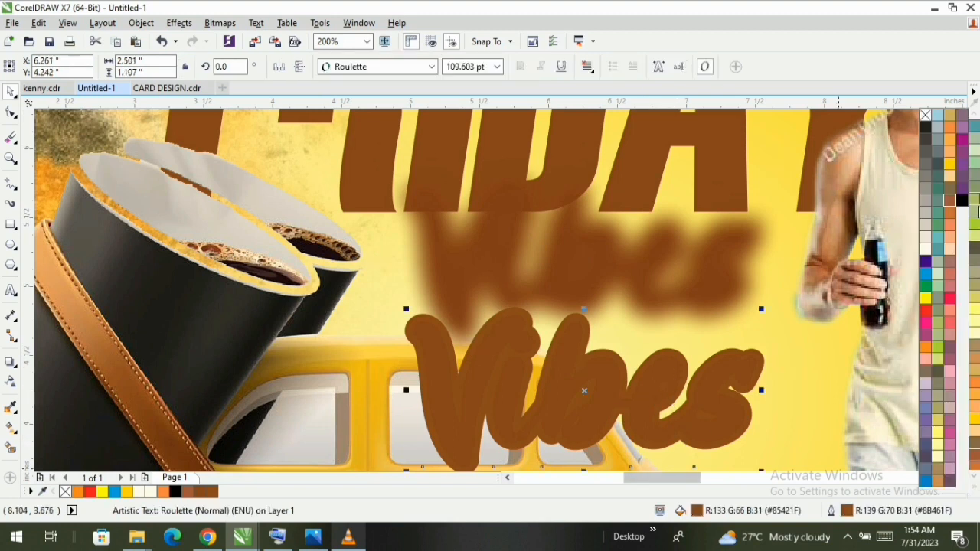
{"action": "right_click", "coordinate": [925, 253]}
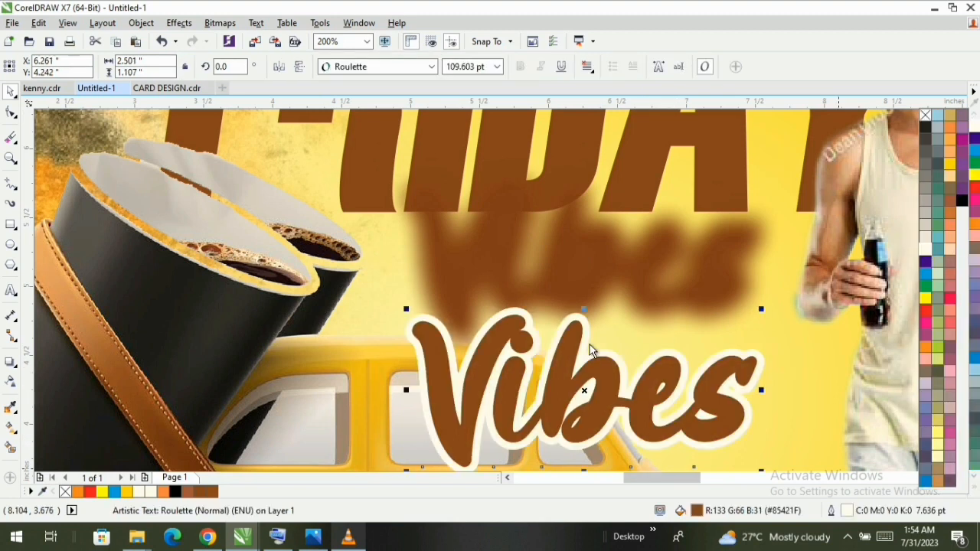
{"action": "left_click", "coordinate": [833, 514]}
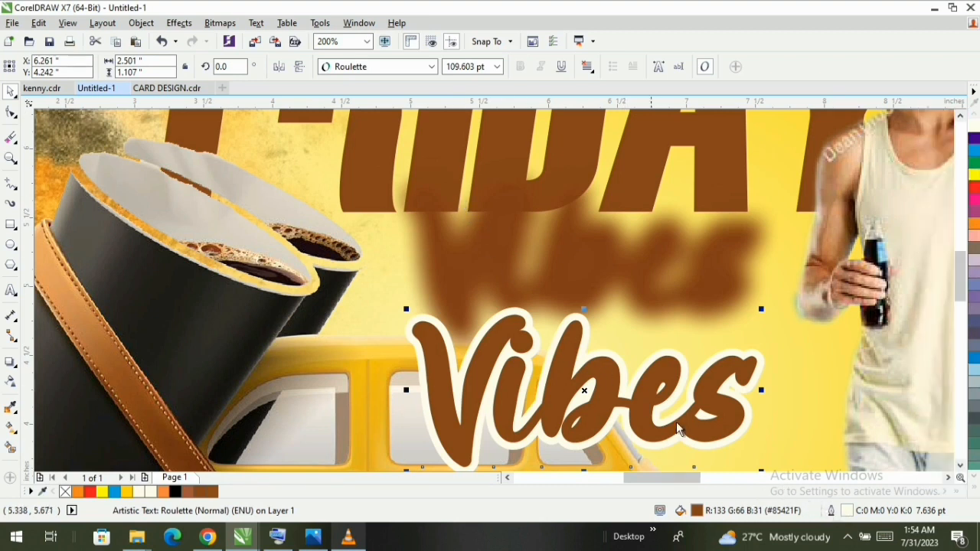
{"action": "double_click", "coordinate": [831, 510]}
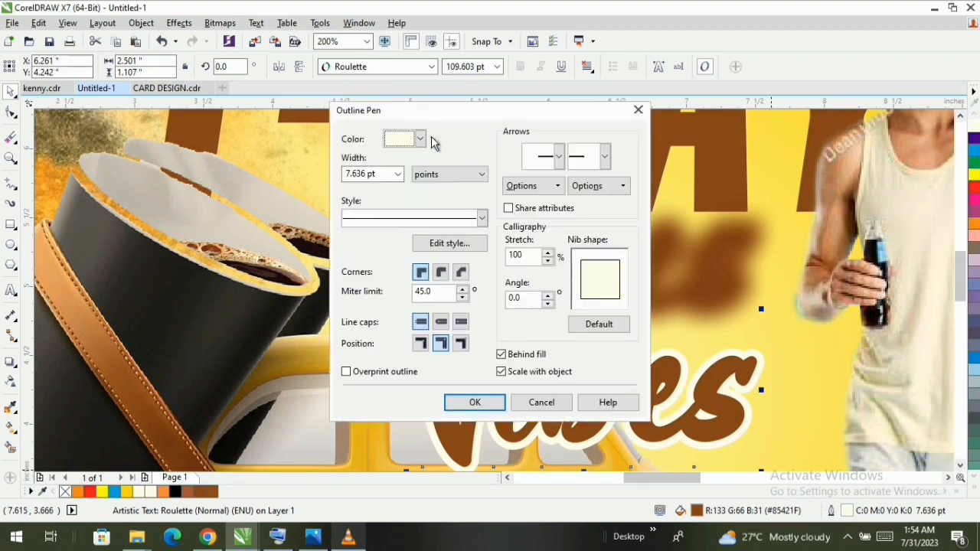
{"action": "left_click", "coordinate": [398, 174]}
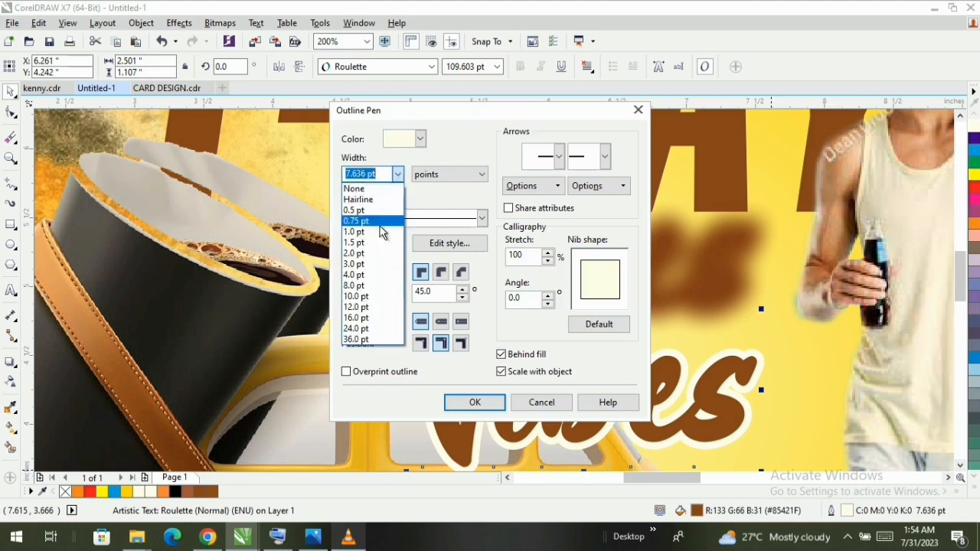
{"action": "left_click", "coordinate": [367, 265]}
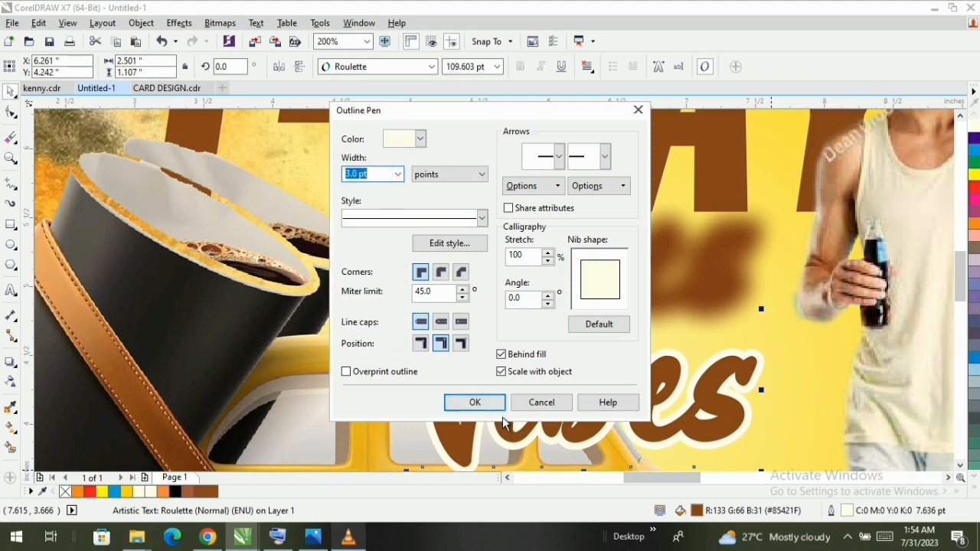
{"action": "left_click", "coordinate": [475, 402]}
- Move the white-outlined Vibes text up onto the blurred Vibes bitmap below FRIDAY
{"action": "left_click_drag", "start_coordinate": [587, 388], "coordinate": [605, 256]}
{"action": "key", "text": "F3"}
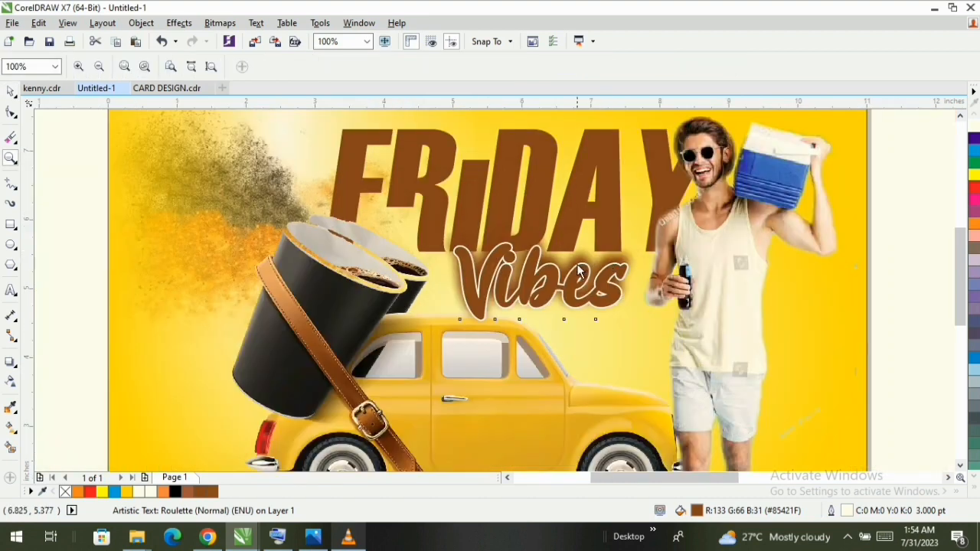
{"action": "key", "text": "F3"}
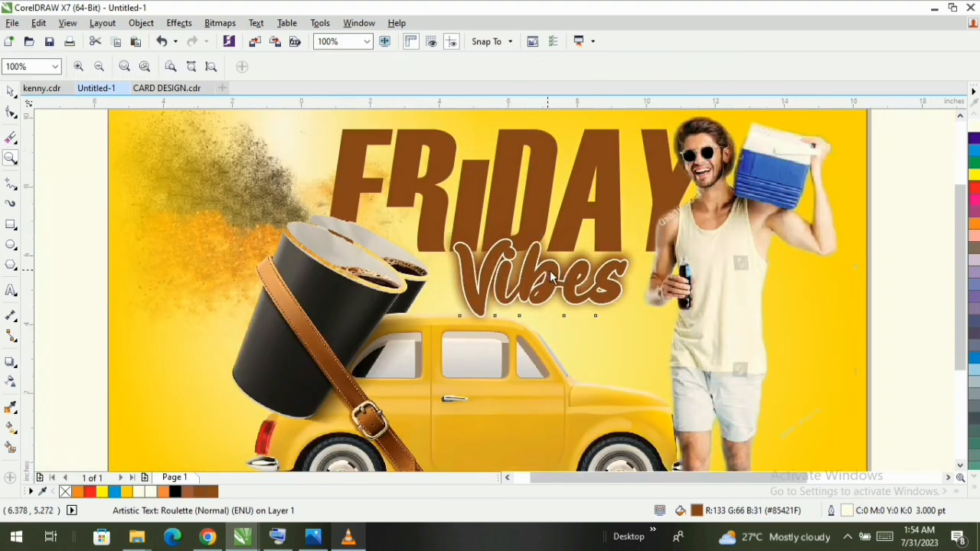
{"action": "left_click_drag", "start_coordinate": [306, 162], "coordinate": [704, 464]}
{"action": "key", "text": "space"}
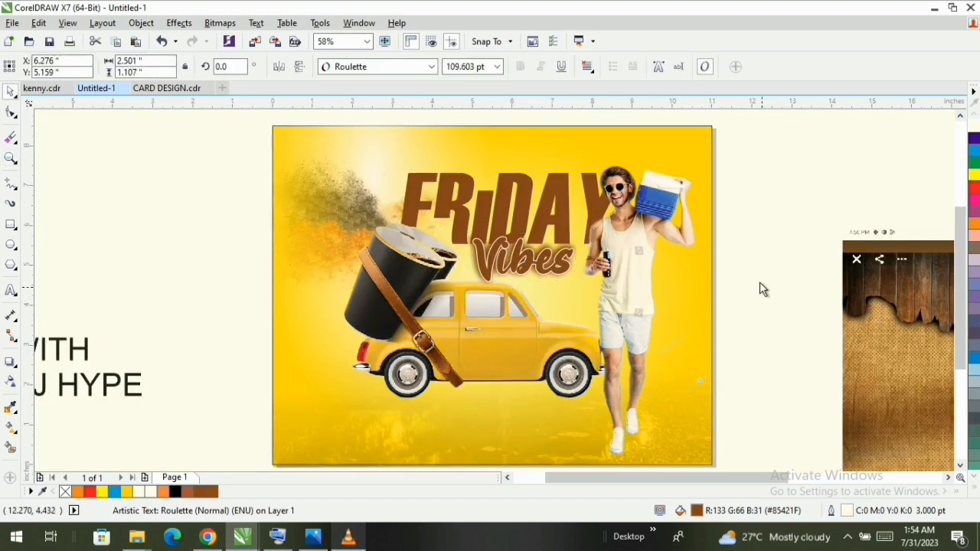
{"action": "left_click", "coordinate": [758, 280]}
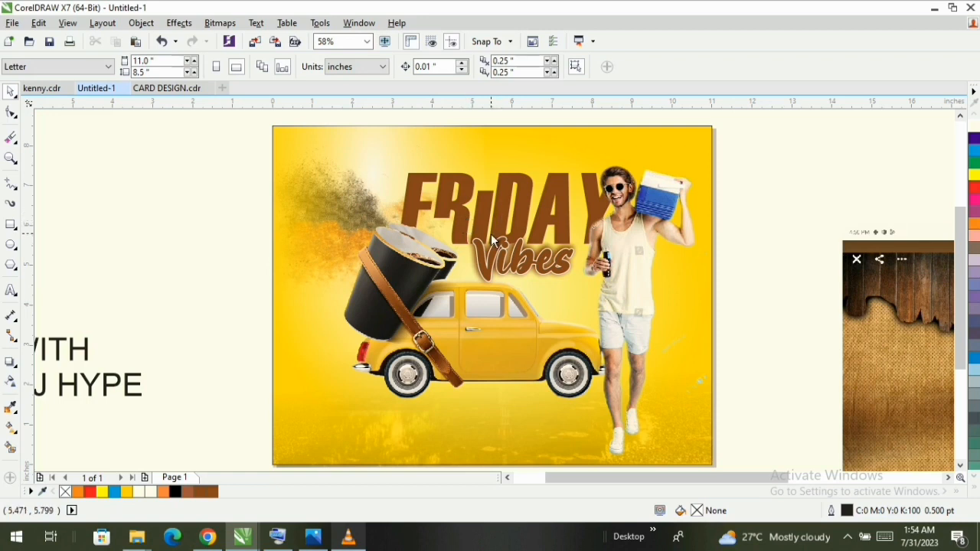
- Try enlarging the Vibes text over its blurred backing, and undo the scaling
{"action": "left_click", "coordinate": [502, 258]}
{"action": "scroll", "coordinate": [513, 256], "scroll_direction": "up", "scroll_amount": 3}
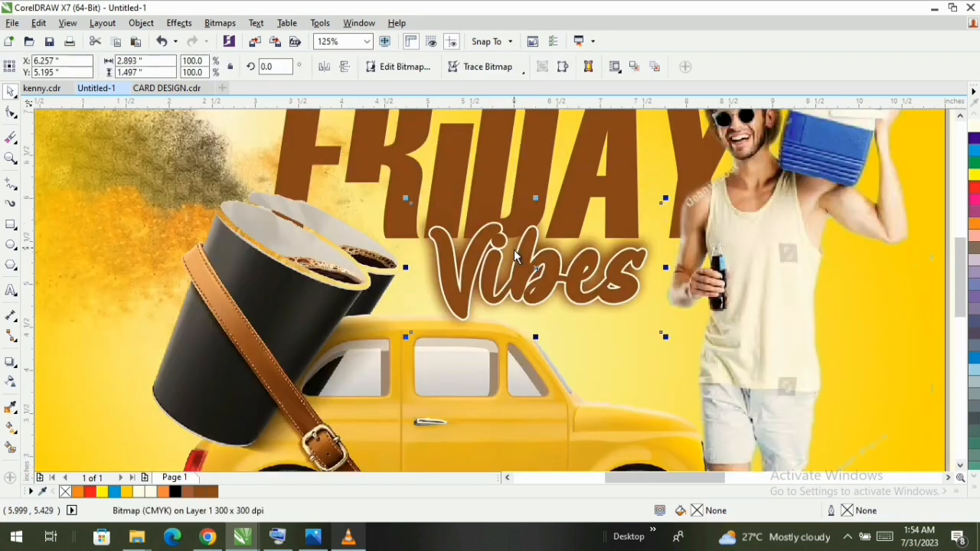
{"action": "left_click", "coordinate": [624, 257]}
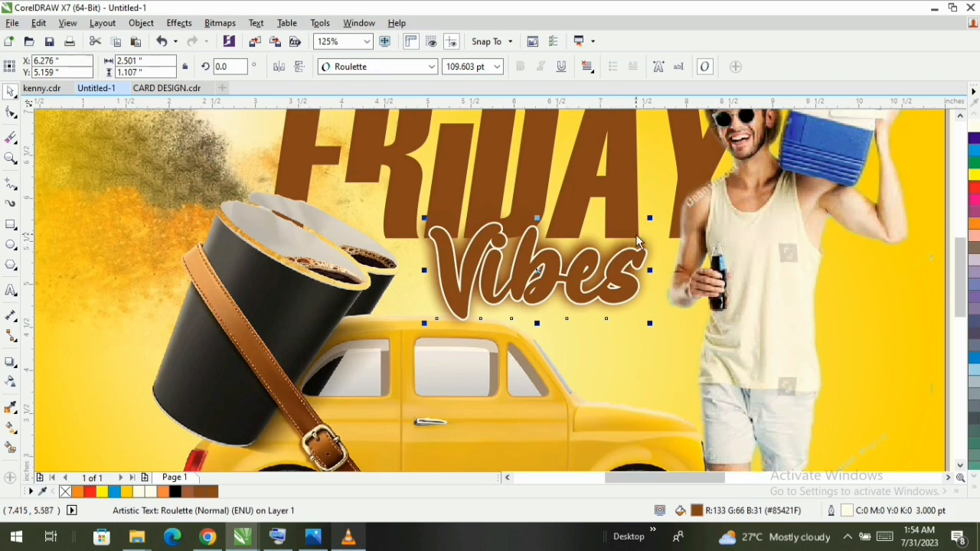
{"action": "left_click_drag", "start_coordinate": [652, 321], "coordinate": [682, 349]}
{"action": "key", "text": "ctrl+z"}
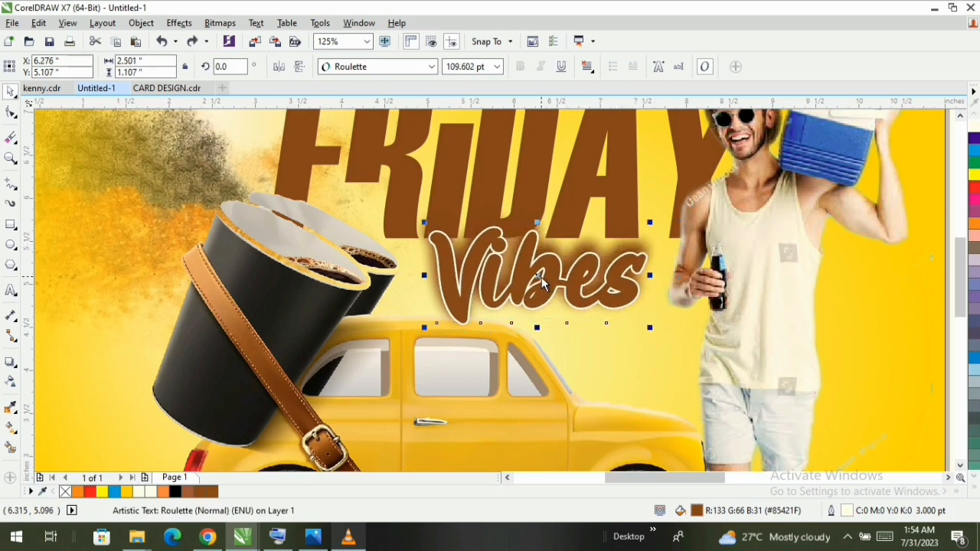
{"action": "right_click", "coordinate": [541, 277]}
{"action": "left_click", "coordinate": [580, 310]}
- Enlarge the blurred Vibes backing to about 105.7% and shift the Vibes text slightly left over it
{"action": "key", "text": "z"}
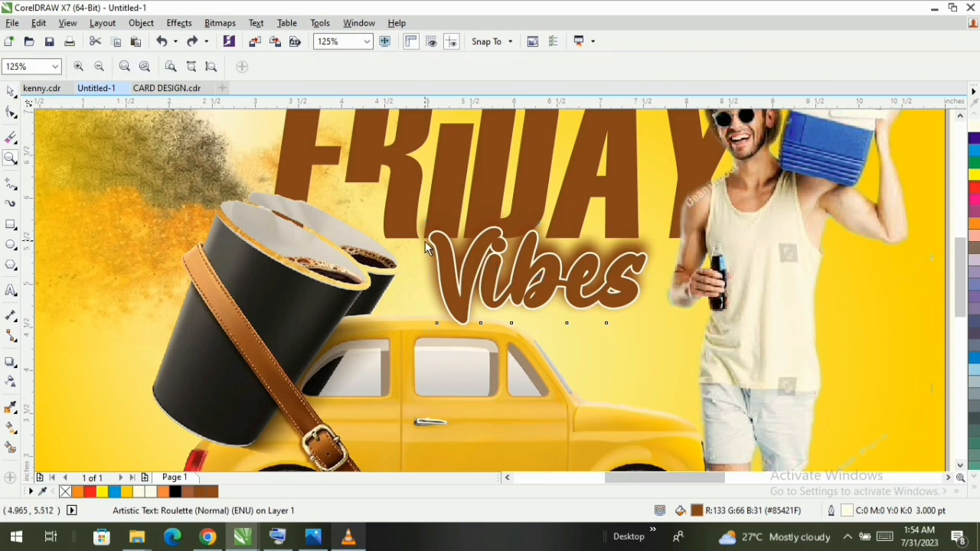
{"action": "left_click_drag", "start_coordinate": [448, 280], "coordinate": [577, 356]}
{"action": "key", "text": "space"}
{"action": "left_click", "coordinate": [357, 280]}
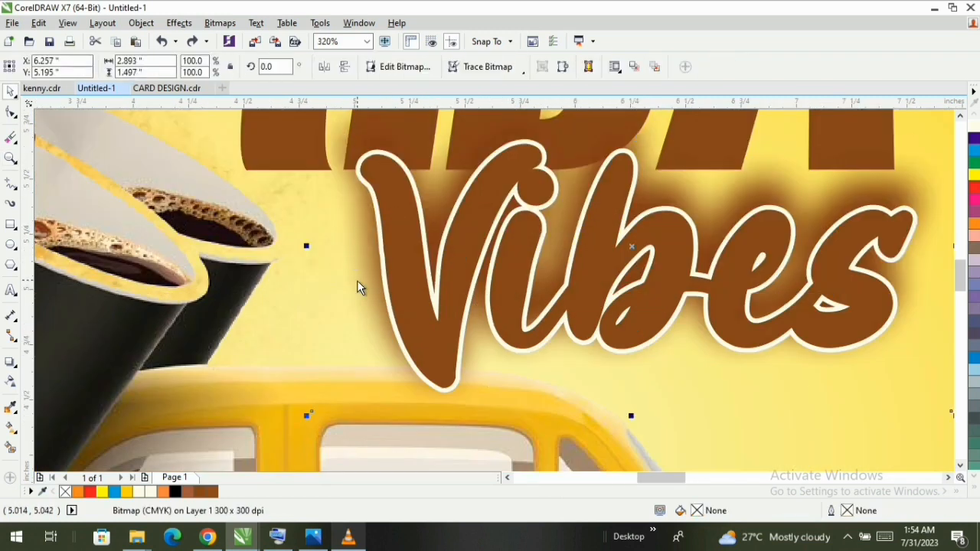
{"action": "left_click_drag", "start_coordinate": [308, 417], "coordinate": [275, 483]}
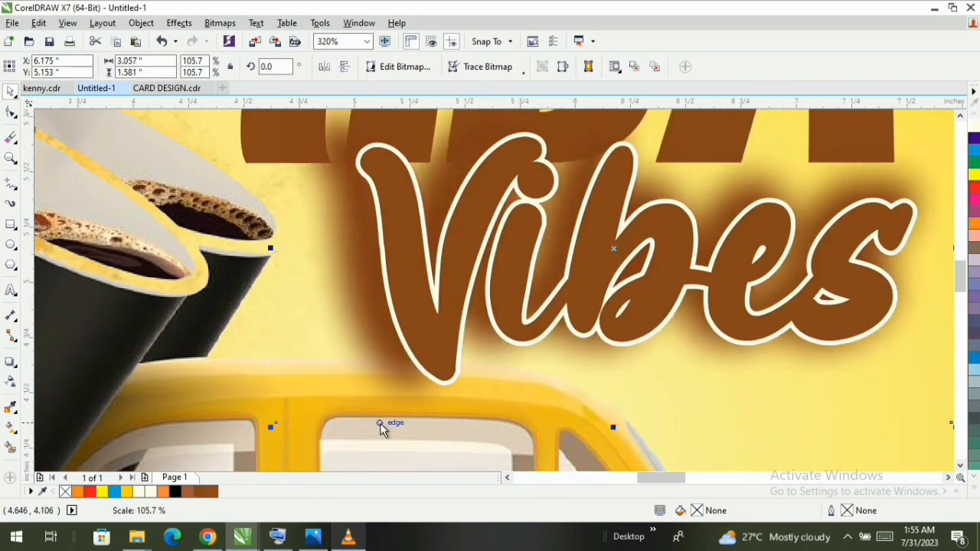
{"action": "scroll", "coordinate": [380, 423], "scroll_direction": "down", "scroll_amount": 2}
{"action": "left_click_drag", "start_coordinate": [423, 342], "coordinate": [415, 342]}
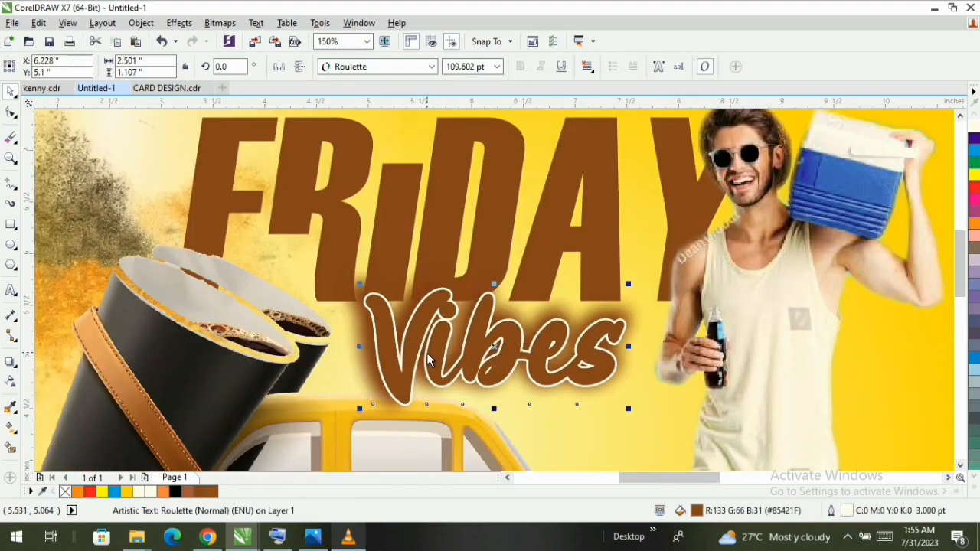
{"action": "key", "text": "F2"}
{"action": "key", "text": "F3"}
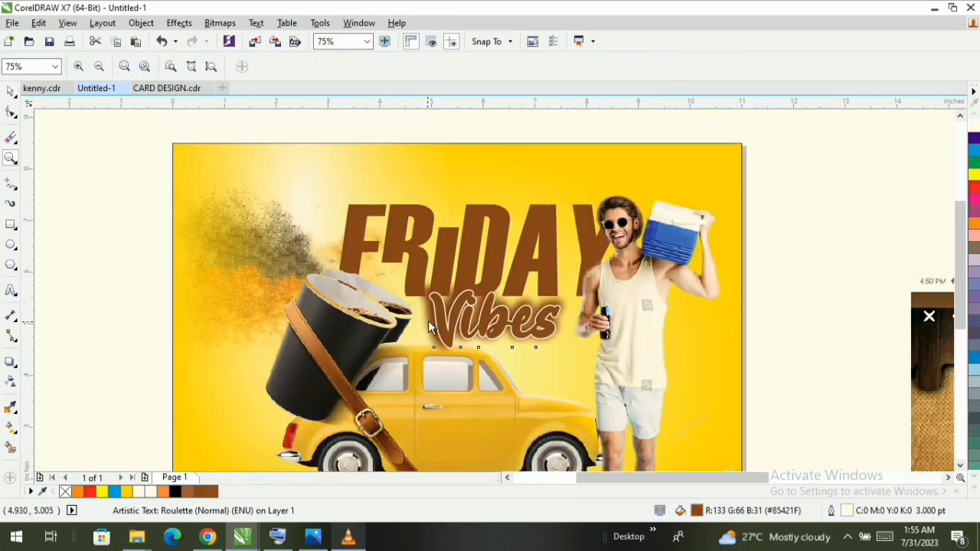
- Sample the blue of the man's cooler (#1177C5) with the Color Eyedropper and fill the FRIDAY lettering with it
{"action": "key", "text": "space"}
{"action": "left_click", "coordinate": [443, 250]}
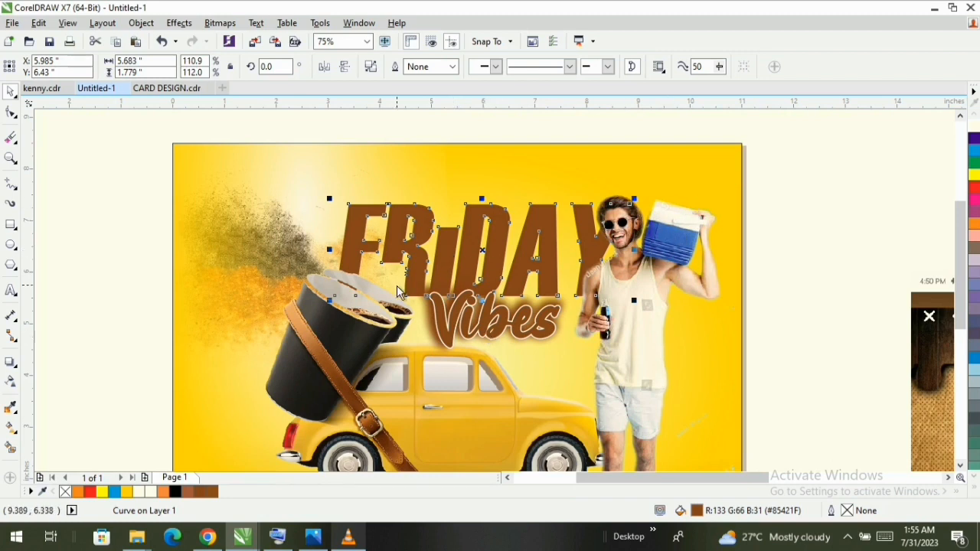
{"action": "key", "text": "F10"}
{"action": "key", "text": "space"}
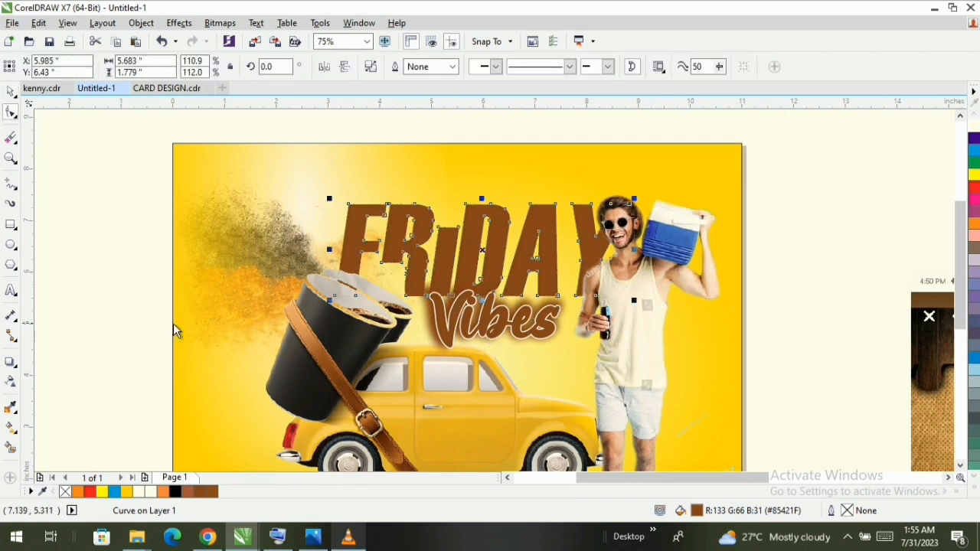
{"action": "left_click", "coordinate": [11, 406]}
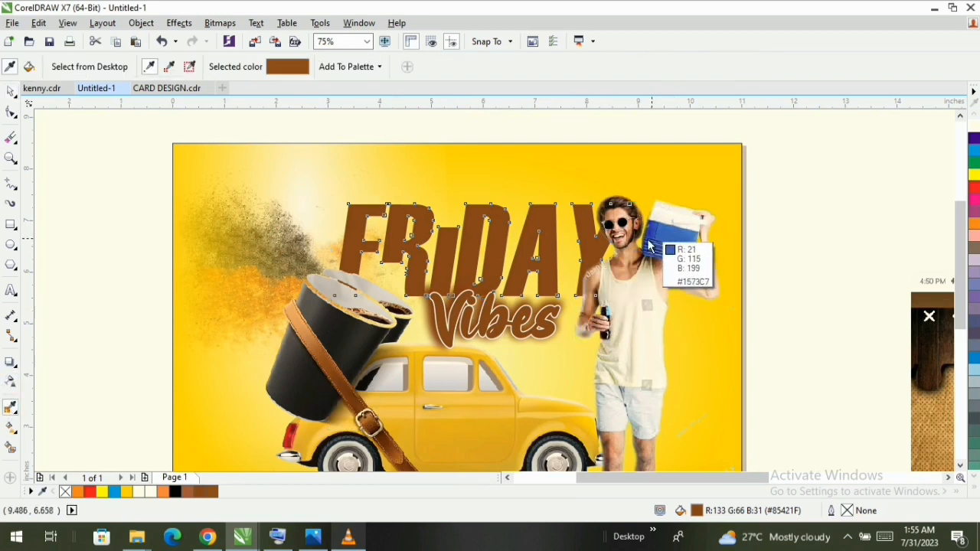
{"action": "left_click", "coordinate": [673, 244]}
{"action": "left_click", "coordinate": [448, 260]}
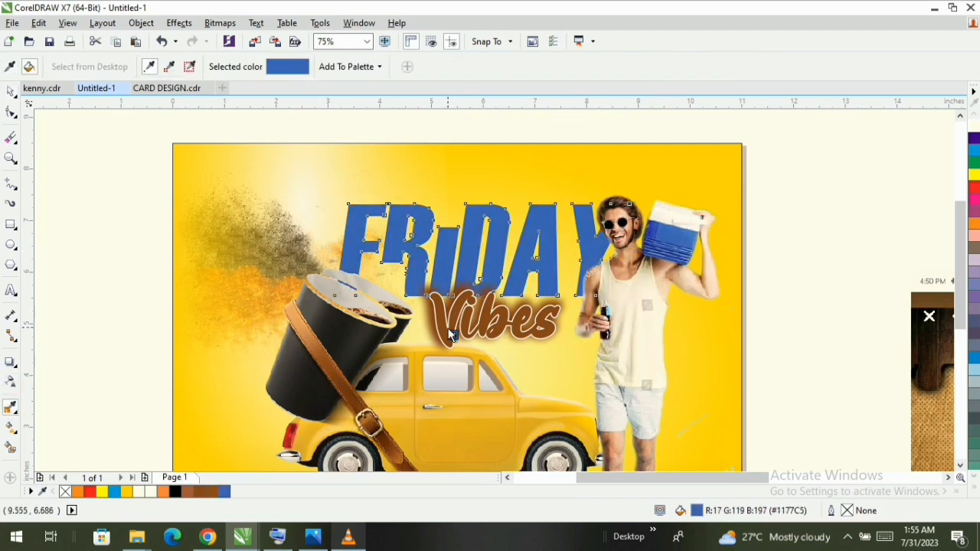
- Undo the blue fill on the FRIDAY lettering and deselect it
{"action": "key", "text": "z"}
{"action": "key", "text": "F3"}
{"action": "key", "text": "F3"}
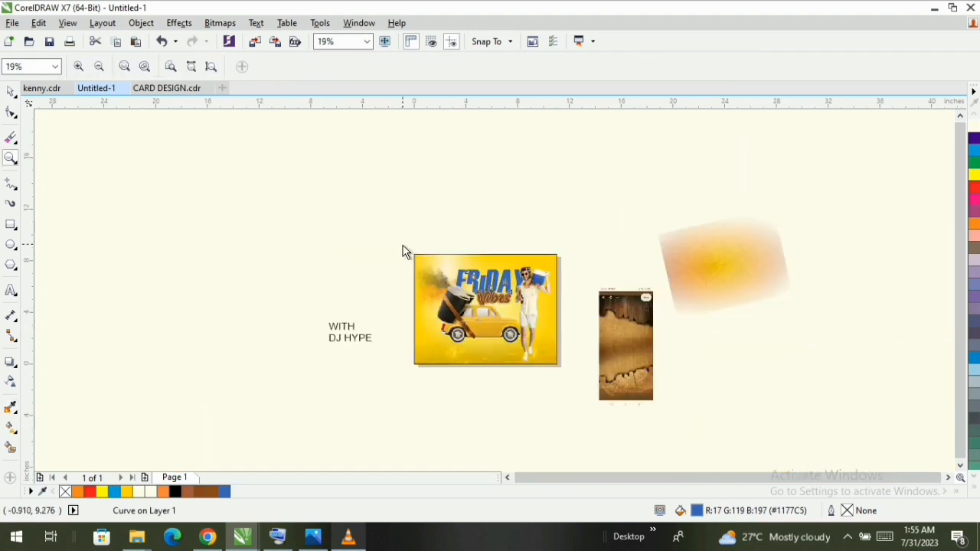
{"action": "left_click_drag", "start_coordinate": [403, 249], "coordinate": [567, 378]}
{"action": "key", "text": "space"}
{"action": "key", "text": "ctrl+z"}
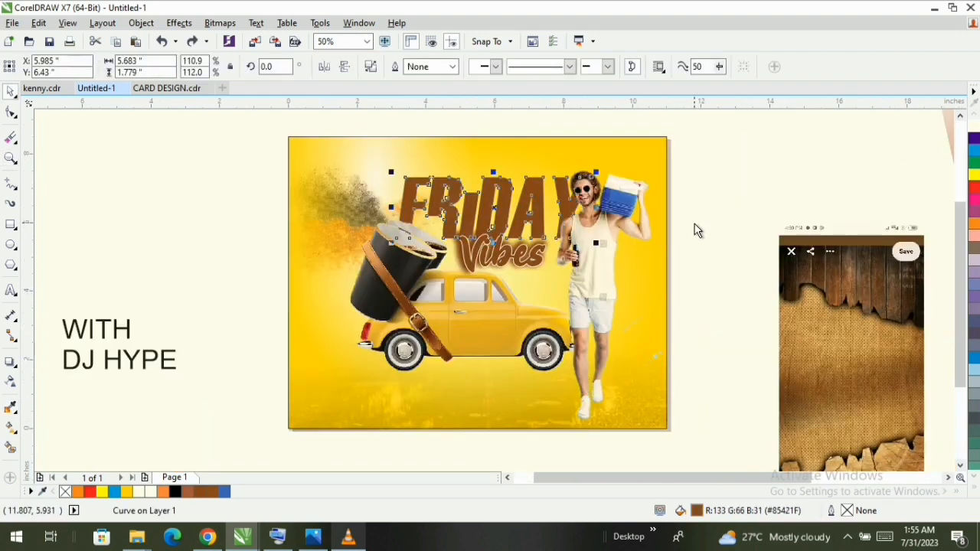
{"action": "left_click", "coordinate": [697, 230]}
- Move the WITH text up and away from DJ HYPE, and set its font to Roulette
{"action": "key", "text": "z"}
{"action": "left_click_drag", "start_coordinate": [264, 124], "coordinate": [714, 452]}
{"action": "key", "text": "space"}
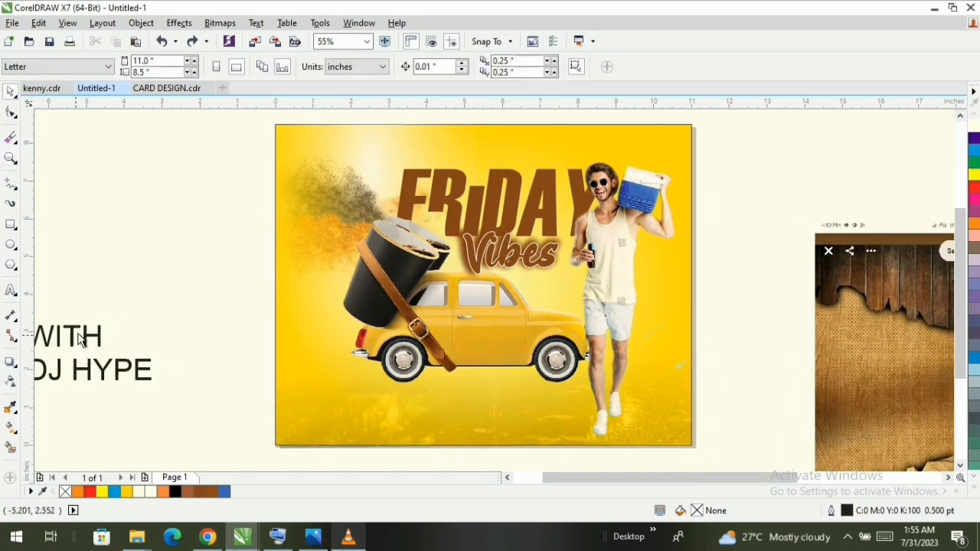
{"action": "left_click_drag", "start_coordinate": [90, 338], "coordinate": [153, 298]}
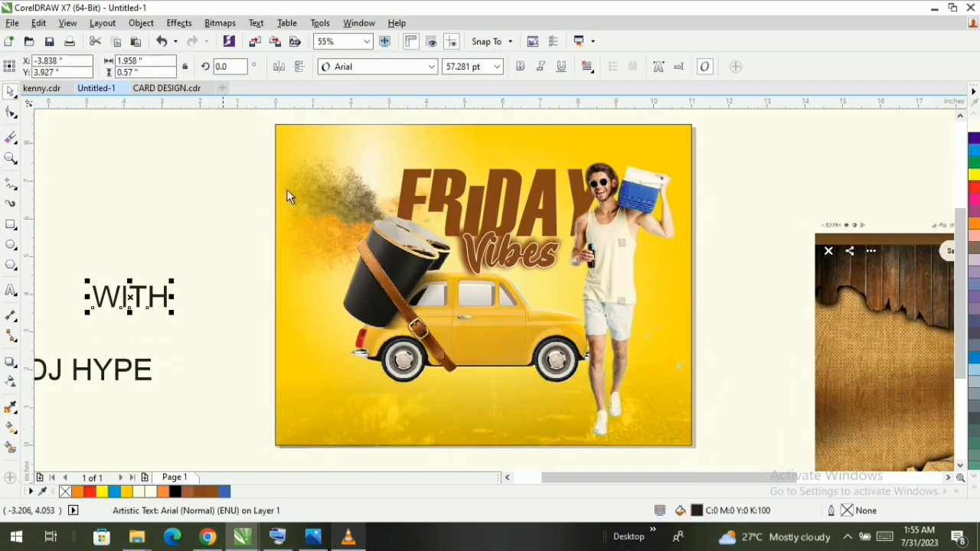
{"action": "left_click", "coordinate": [390, 67]}
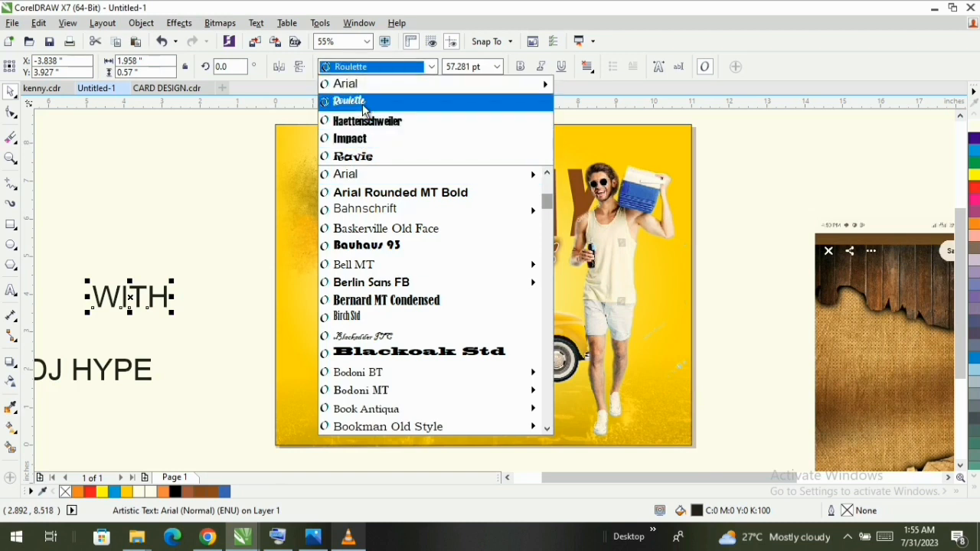
{"action": "left_click", "coordinate": [363, 102]}
- Change the case of the WITH text to Title Case
{"action": "left_click", "coordinate": [256, 23]}
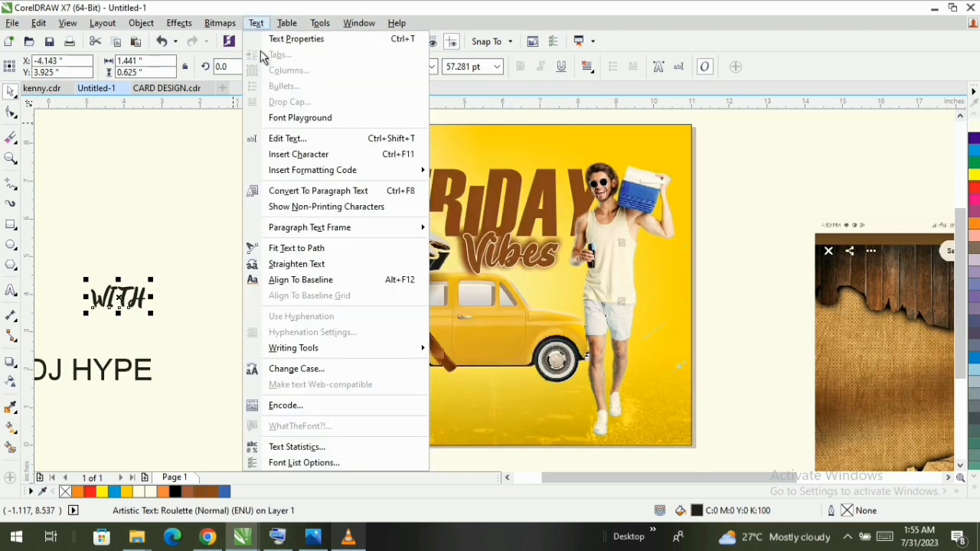
{"action": "left_click", "coordinate": [304, 372]}
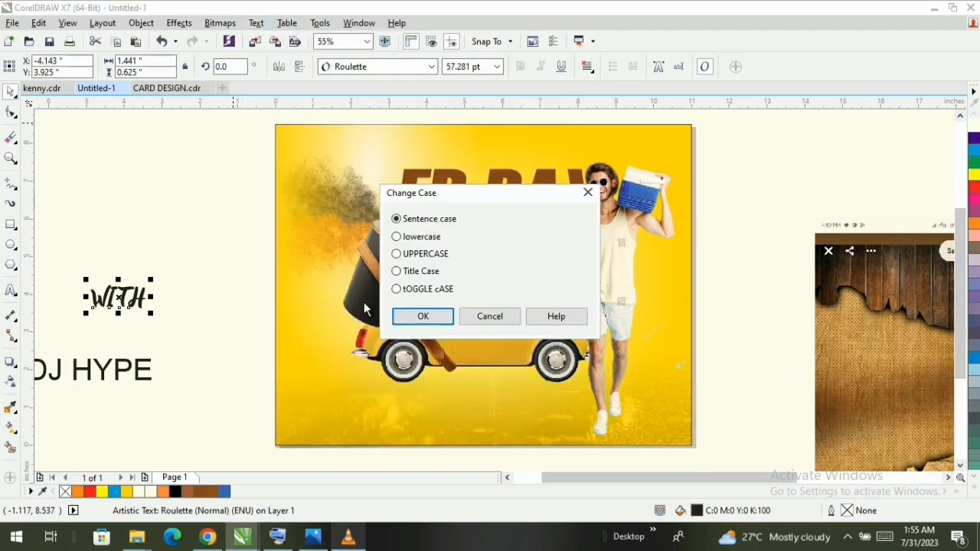
{"action": "left_click", "coordinate": [423, 272]}
{"action": "left_click", "coordinate": [424, 316]}
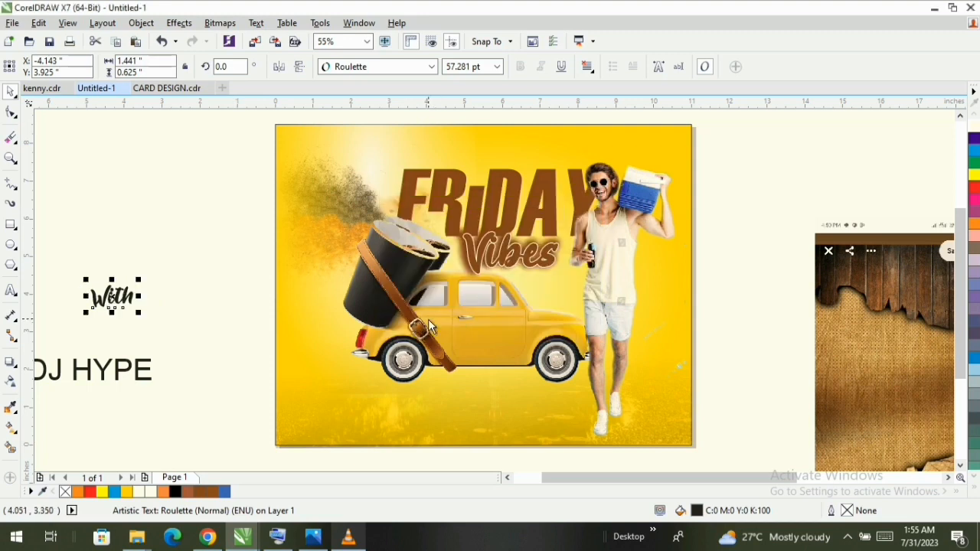
- Set the font of the With text to Sun Deep
{"action": "left_click", "coordinate": [377, 67]}
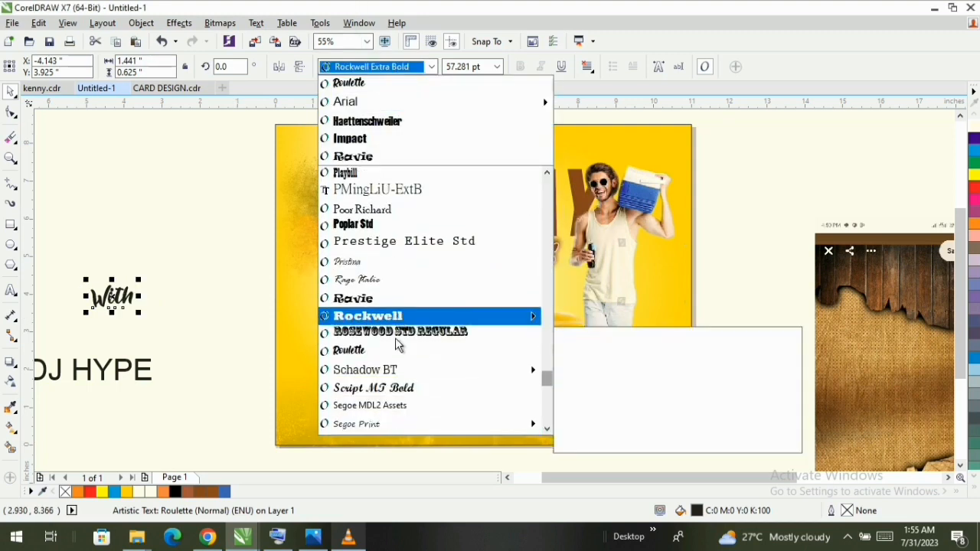
{"action": "scroll", "coordinate": [395, 345], "scroll_direction": "down", "scroll_amount": 4}
{"action": "scroll", "coordinate": [382, 411], "scroll_direction": "down", "scroll_amount": 1}
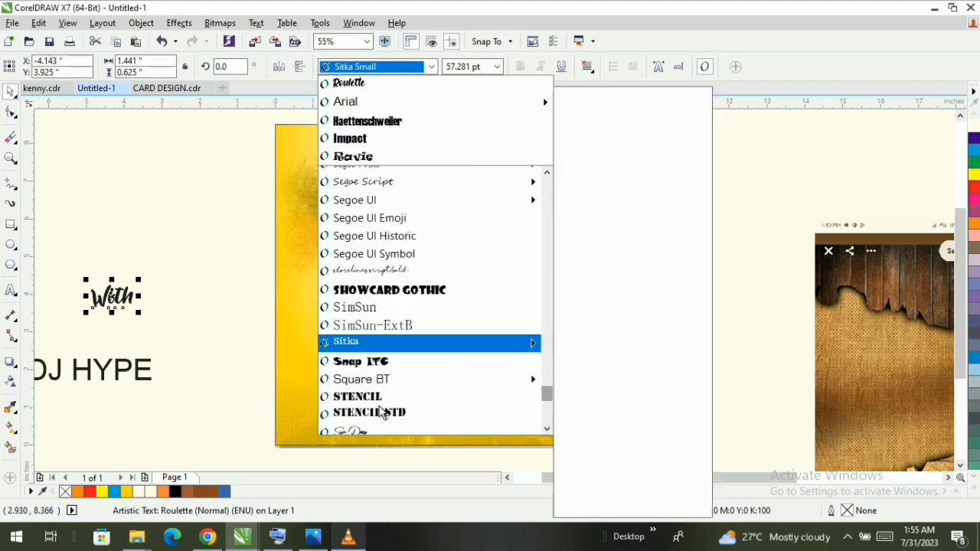
{"action": "scroll", "coordinate": [382, 414], "scroll_direction": "down", "scroll_amount": 1}
{"action": "left_click", "coordinate": [367, 385]}
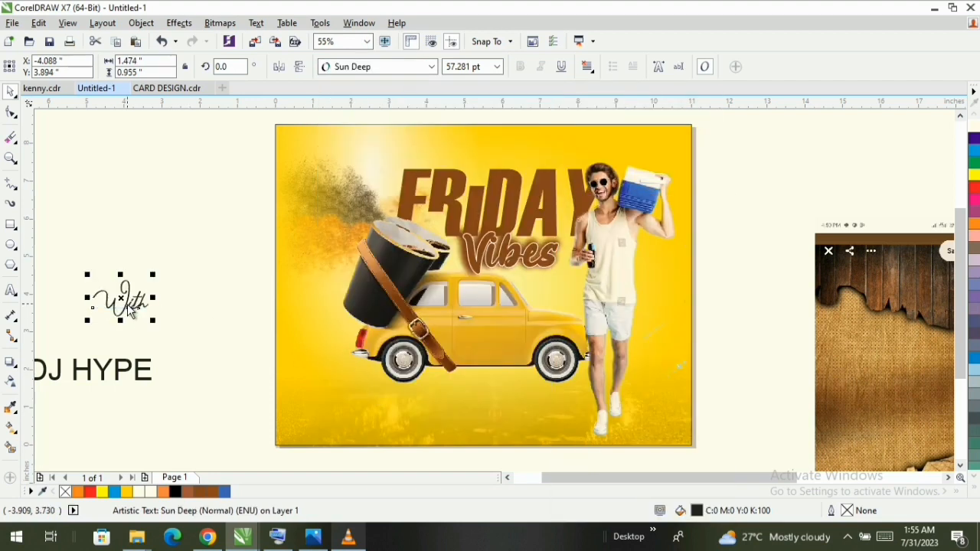
- Move the With text onto the page below the car and place DJ HYPE directly beneath it
{"action": "left_click_drag", "start_coordinate": [131, 306], "coordinate": [512, 391]}
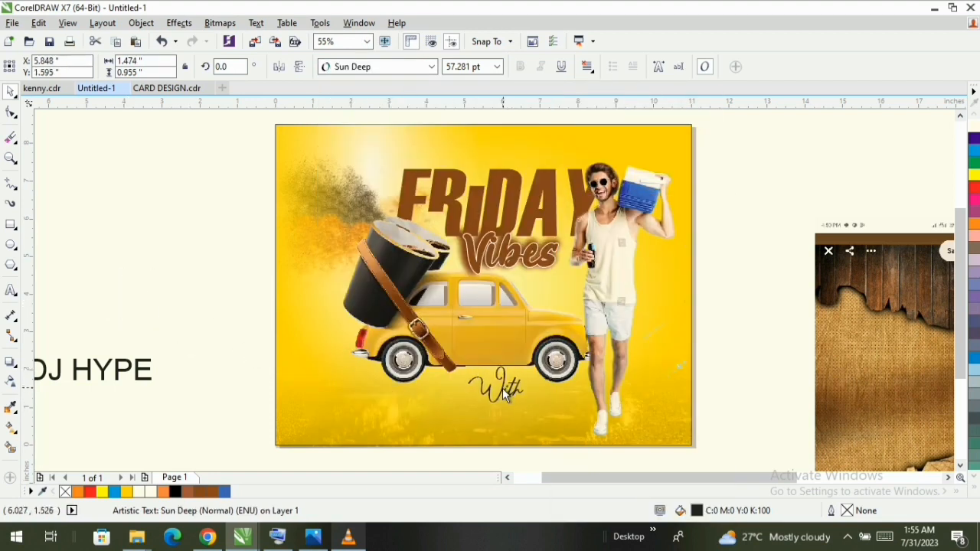
{"action": "left_click", "coordinate": [214, 376]}
{"action": "left_click_drag", "start_coordinate": [131, 370], "coordinate": [522, 414]}
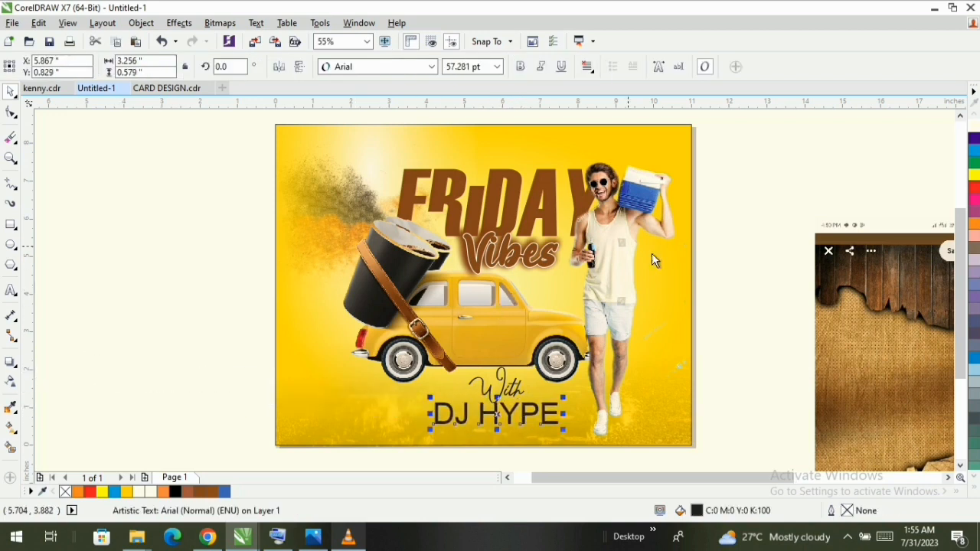
- Shift the wood-and-burlap image beside the page slightly upward and clear the selection
{"action": "left_click", "coordinate": [850, 233]}
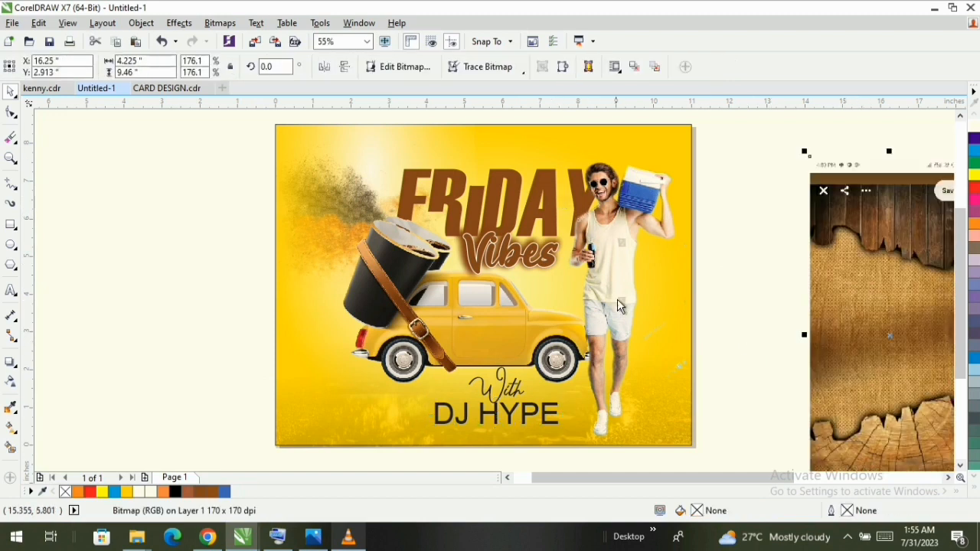
{"action": "left_click", "coordinate": [523, 427]}
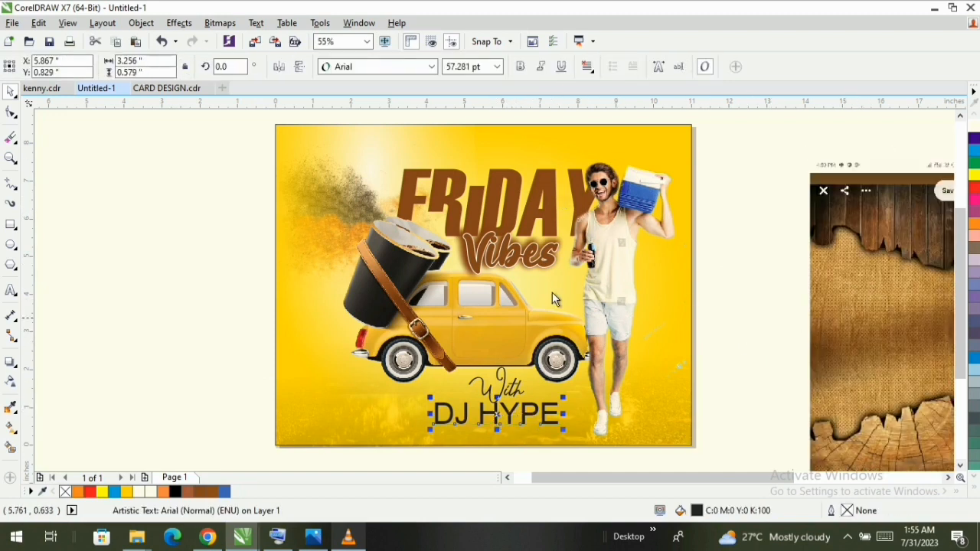
{"action": "left_click", "coordinate": [532, 257]}
{"action": "left_click", "coordinate": [543, 200]}
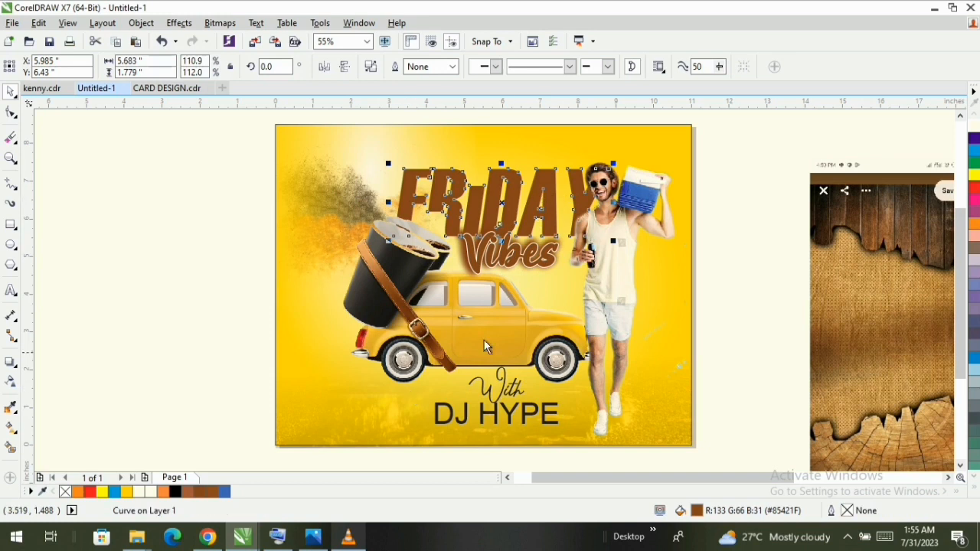
{"action": "left_click", "coordinate": [736, 304]}
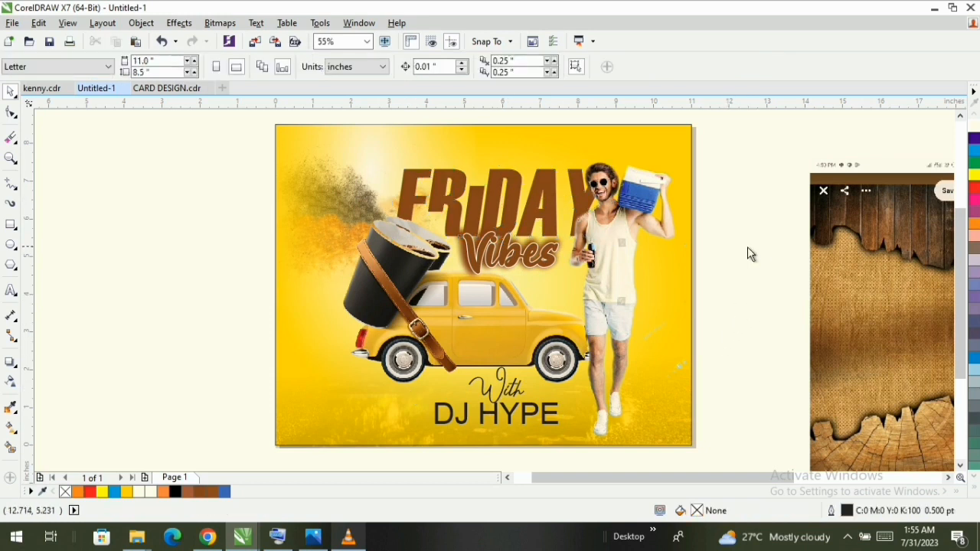
- Draw a rectangle about 11.02 by 8.46 inches over the whole page and fill it with red (C0 M100 Y100 K0)
{"action": "left_click", "coordinate": [16, 225]}
{"action": "left_click_drag", "start_coordinate": [276, 125], "coordinate": [693, 446]}
{"action": "key", "text": "space"}
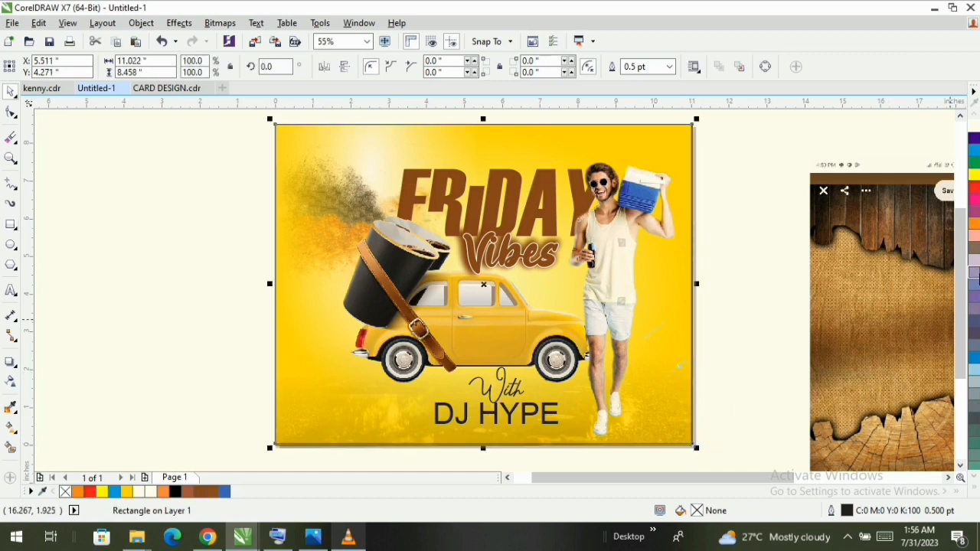
{"action": "left_click", "coordinate": [975, 190]}
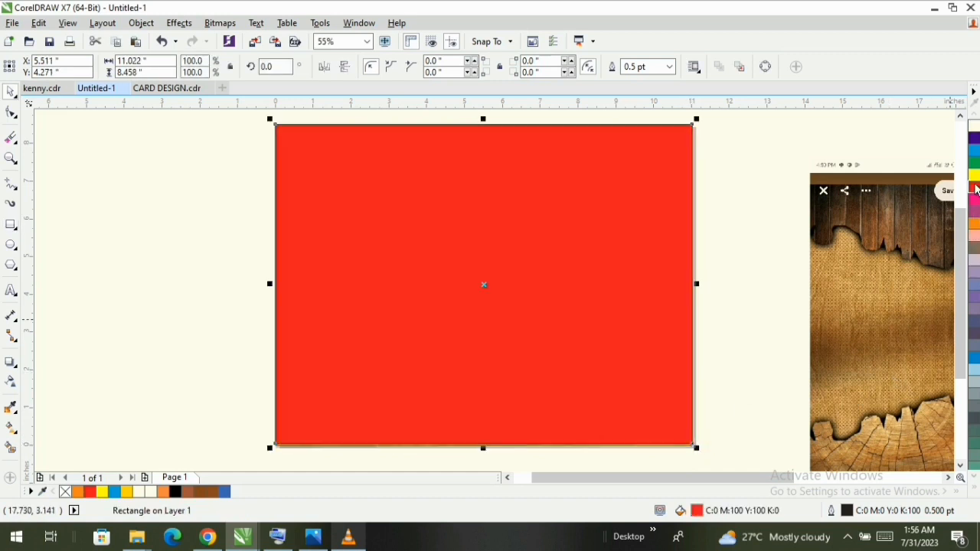
- Apply a linear fountain transparency to the red rectangle and set its merge mode to Subtract
{"action": "left_click", "coordinate": [10, 383]}
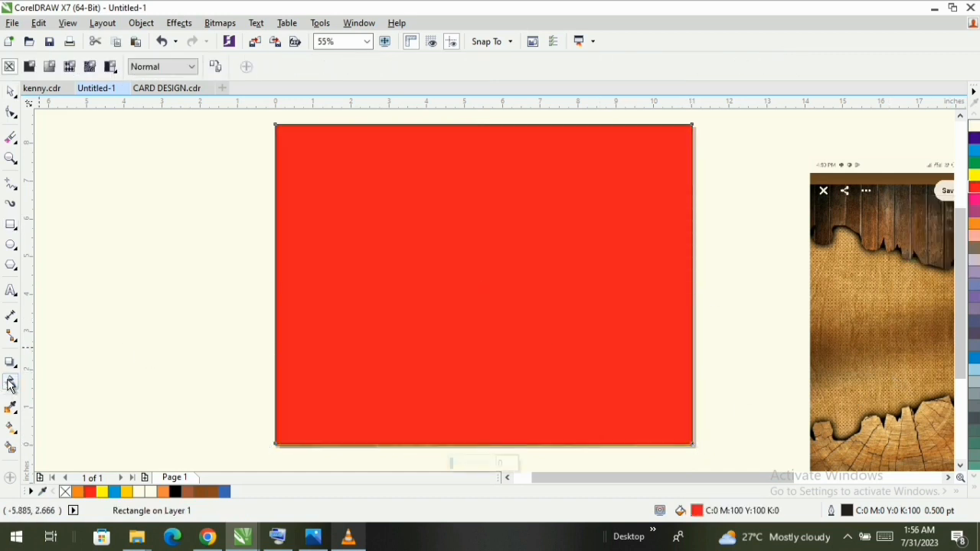
{"action": "left_click", "coordinate": [49, 67]}
{"action": "left_click", "coordinate": [161, 68]}
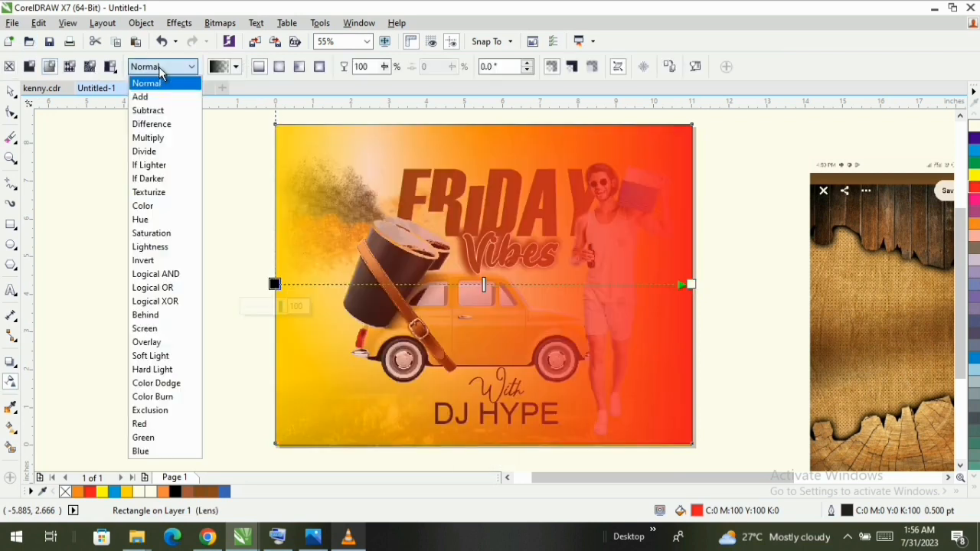
{"action": "left_click", "coordinate": [170, 112]}
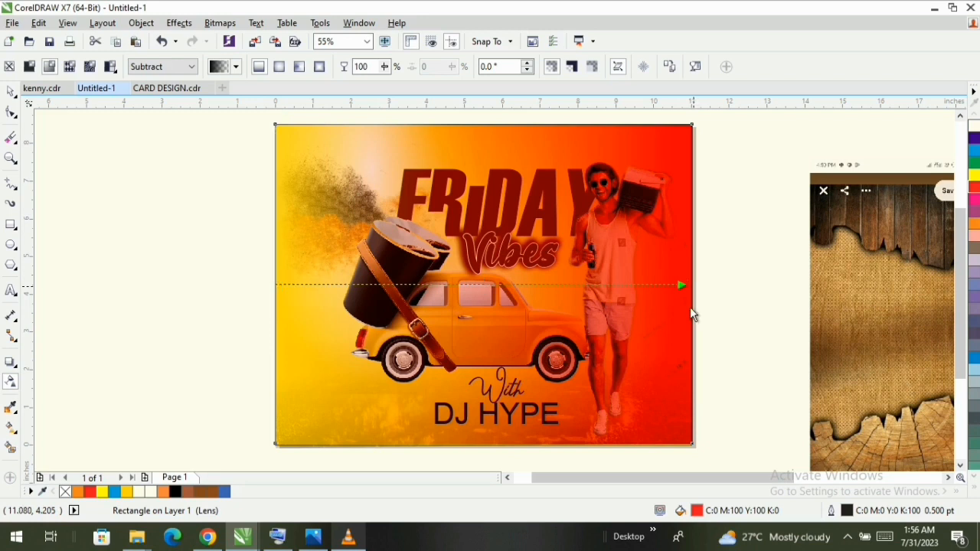
- Angle the rectangle's transparency gradient to about -23.1°, running from the drum area to the lower part of the page's right edge
{"action": "left_click_drag", "start_coordinate": [692, 284], "coordinate": [686, 364]}
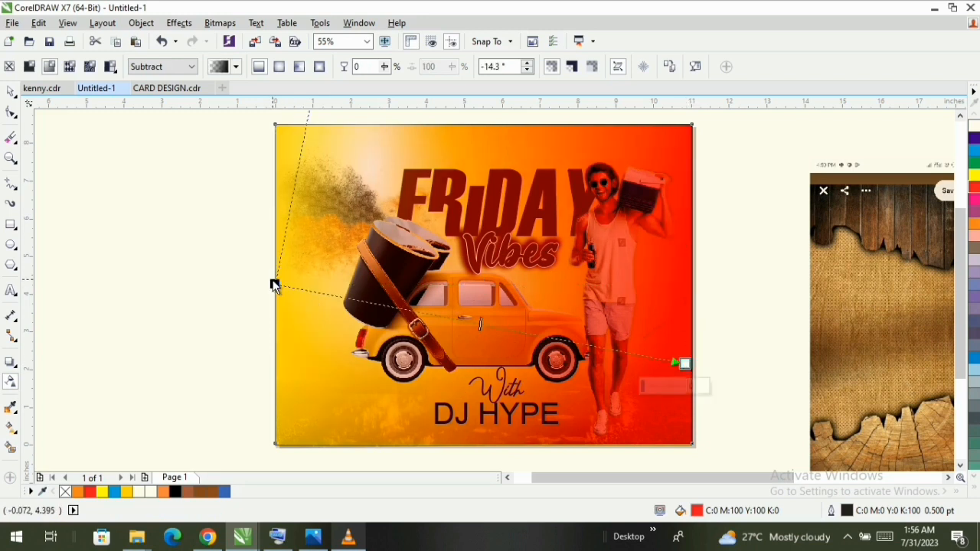
{"action": "left_click_drag", "start_coordinate": [276, 284], "coordinate": [414, 275]}
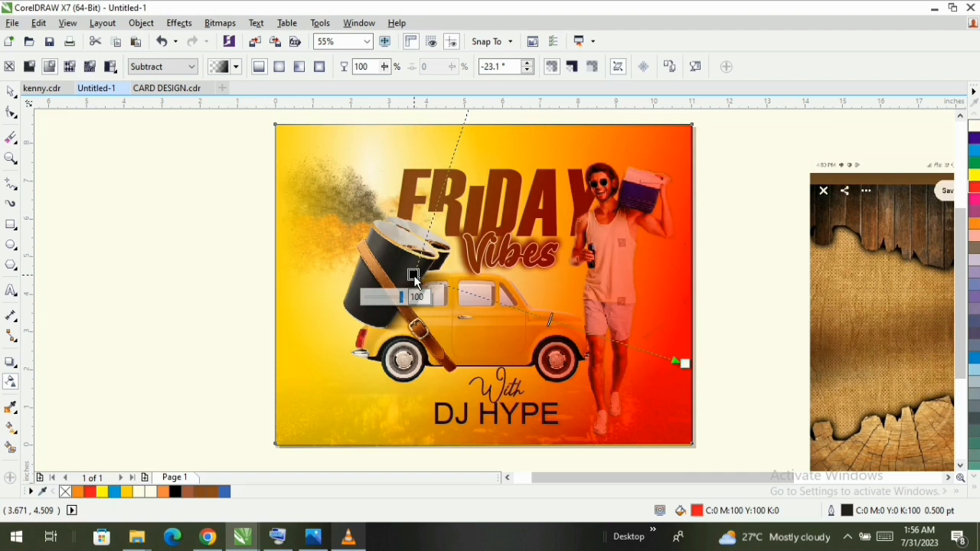
{"action": "key", "text": "space"}
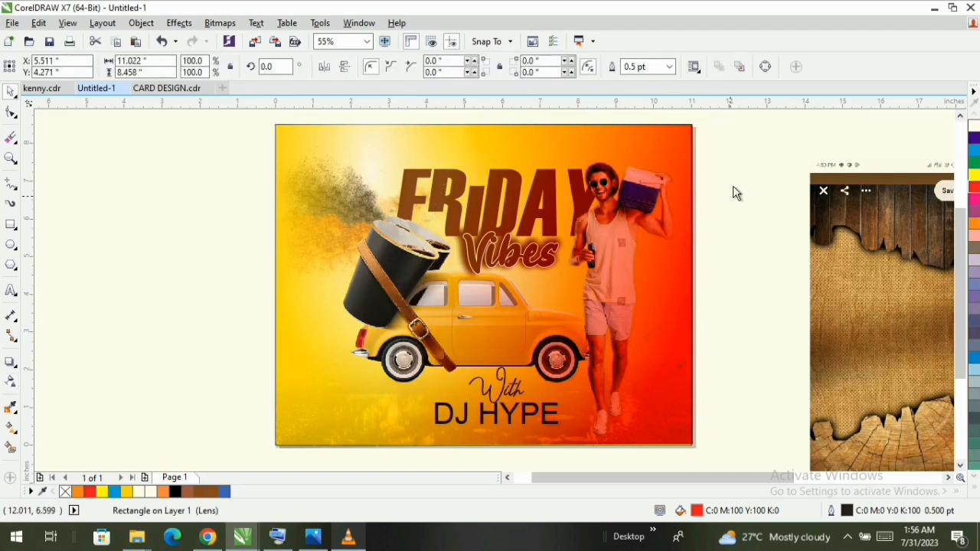
{"action": "left_click", "coordinate": [748, 144]}
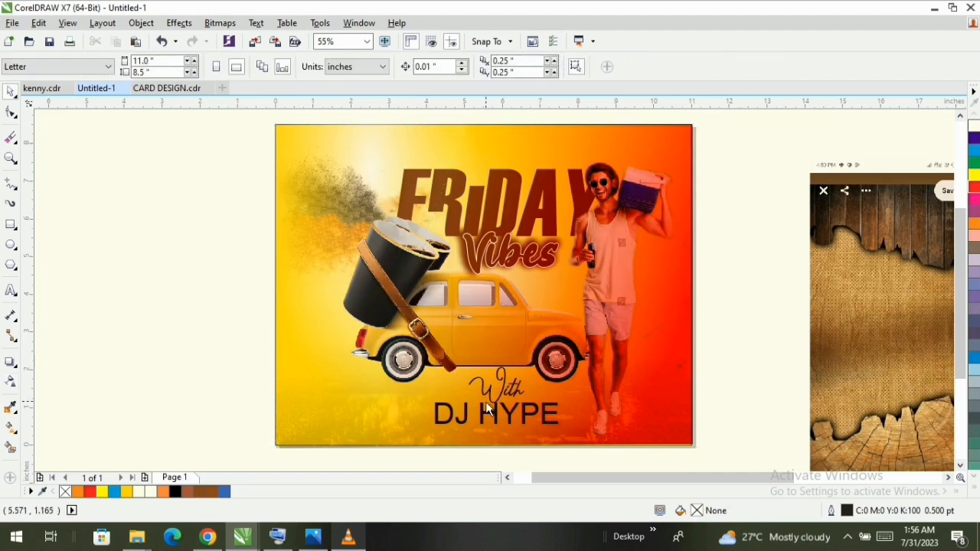
- Set the DJ HYPE text's font to Haettenschweiler and enlarge it to about 78 pt
{"action": "left_click", "coordinate": [262, 335]}
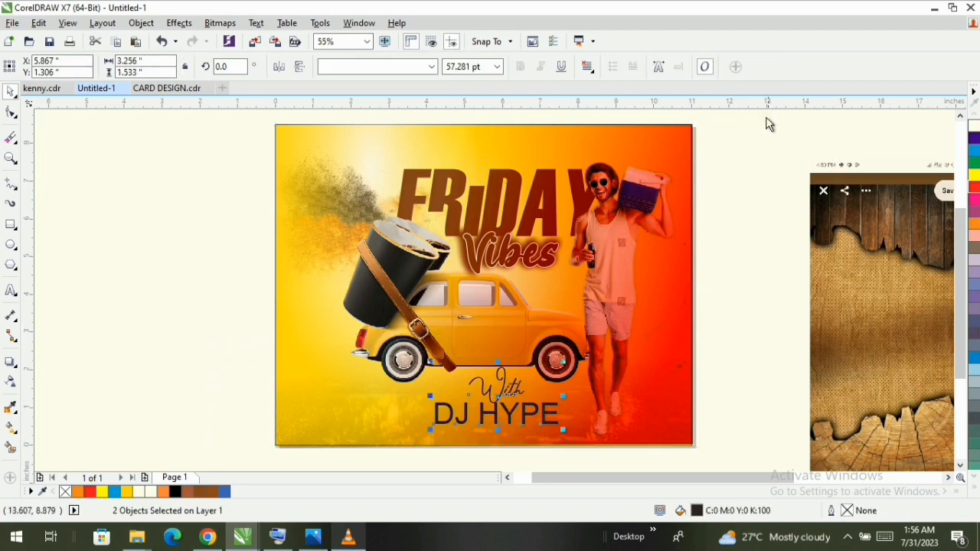
{"action": "key", "text": "z"}
{"action": "left_click", "coordinate": [211, 69]}
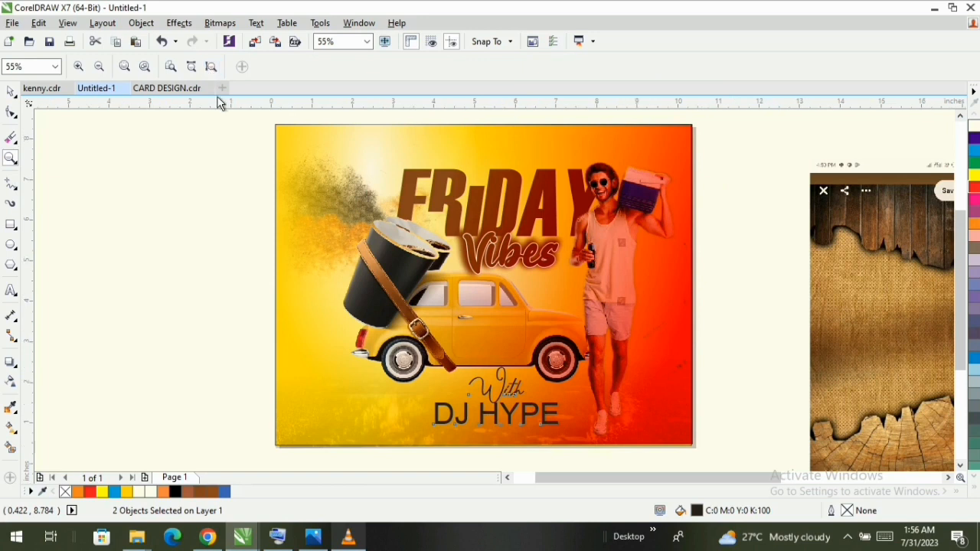
{"action": "key", "text": "space"}
{"action": "left_click", "coordinate": [197, 249]}
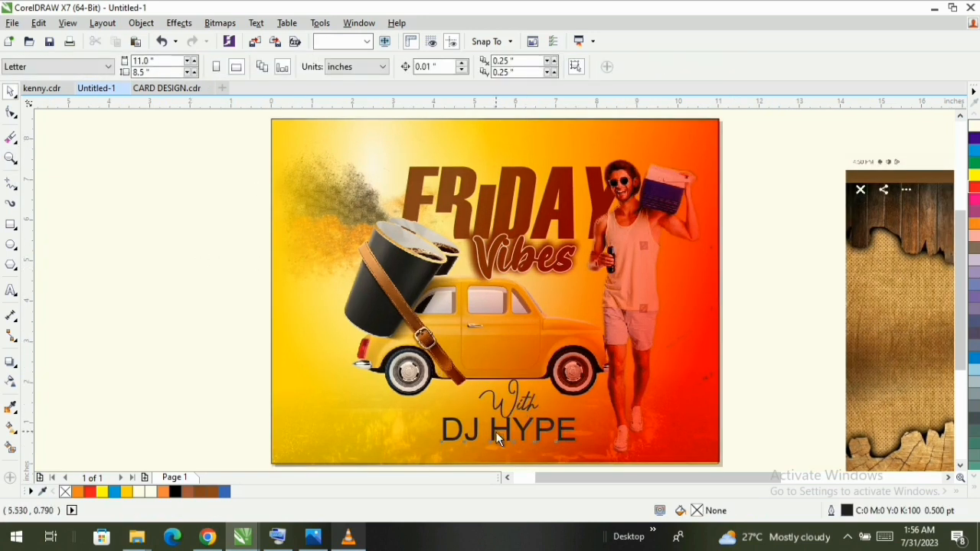
{"action": "left_click", "coordinate": [502, 436]}
{"action": "left_click", "coordinate": [375, 66]}
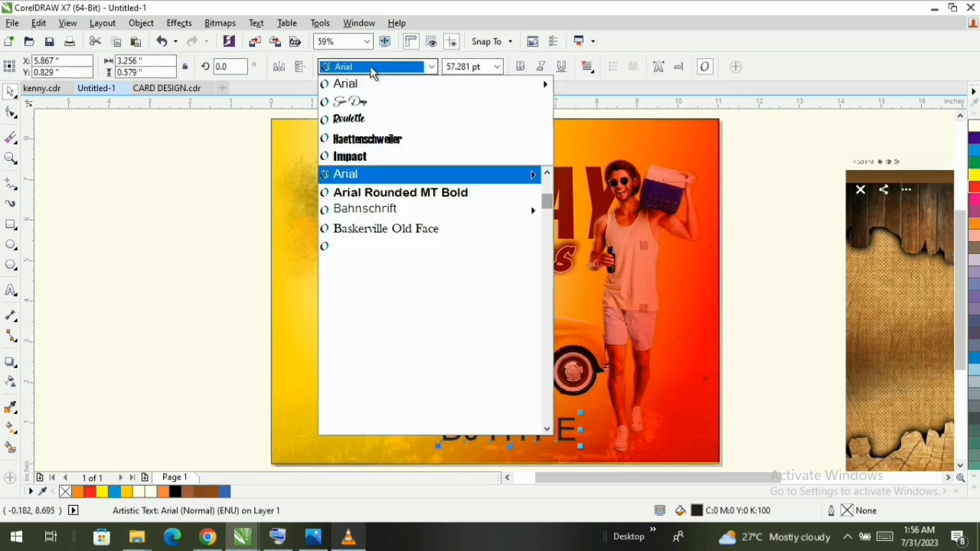
{"action": "left_click", "coordinate": [368, 140]}
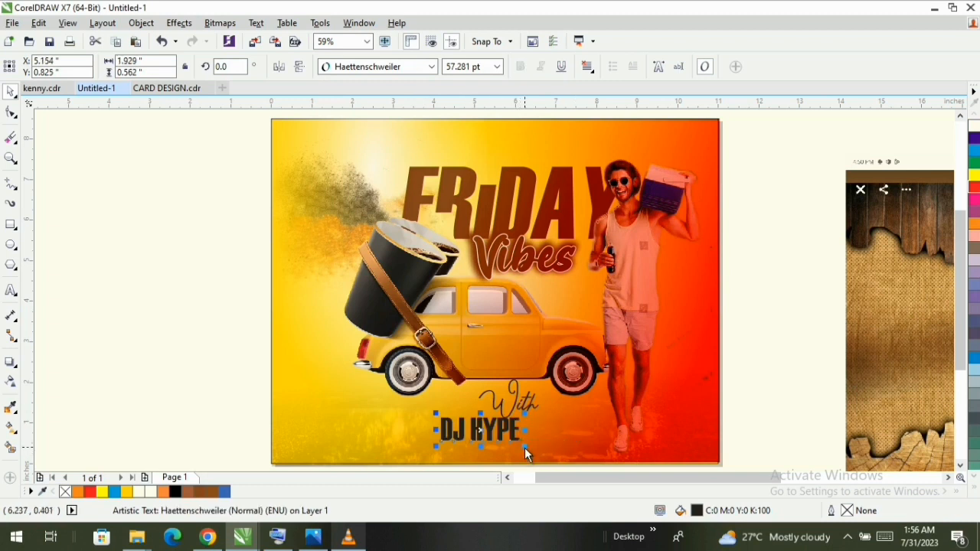
{"action": "left_click_drag", "start_coordinate": [526, 448], "coordinate": [541, 449]}
- Skew the DJ HYPE text so its letters slant to the right
{"action": "left_click", "coordinate": [494, 425]}
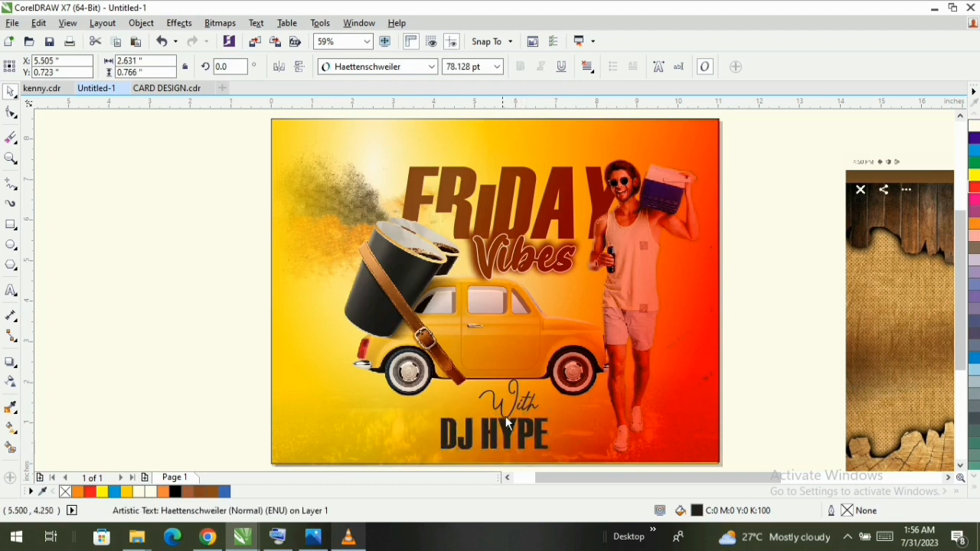
{"action": "left_click_drag", "start_coordinate": [505, 421], "coordinate": [524, 420]}
{"action": "key", "text": "z"}
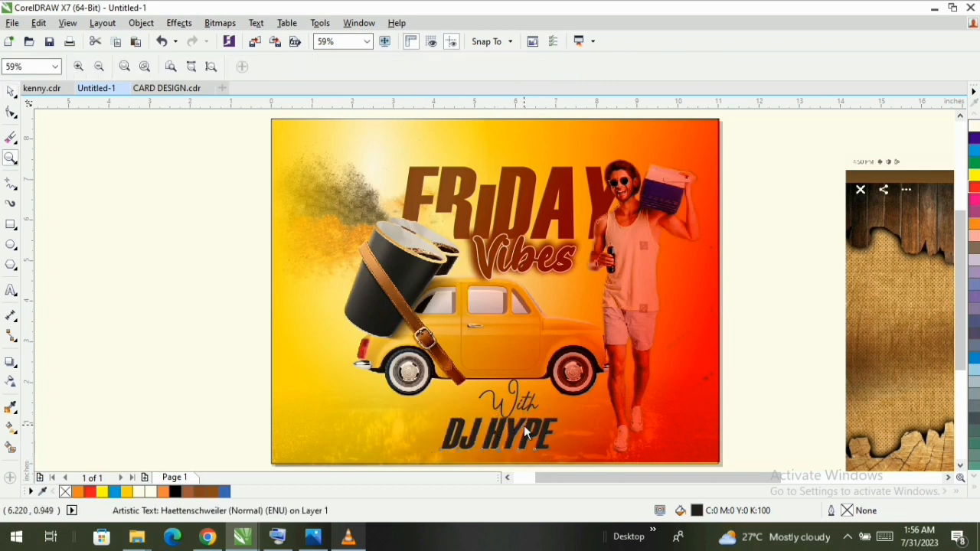
{"action": "key", "text": "space"}
- Move the With text to the left of DJ HYPE and raise DJ HYPE slightly to line up with it
{"action": "left_click", "coordinate": [542, 395]}
{"action": "left_click", "coordinate": [515, 406]}
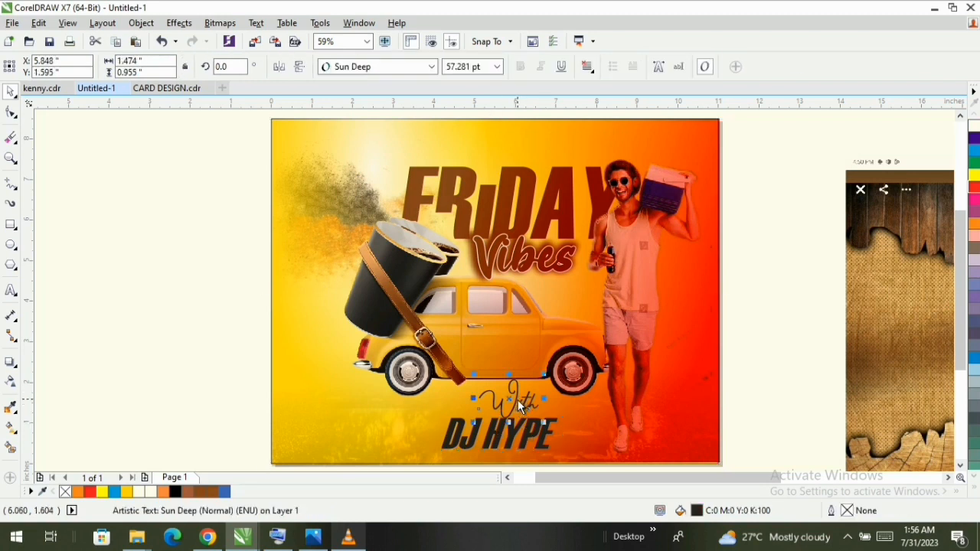
{"action": "left_click_drag", "start_coordinate": [518, 399], "coordinate": [403, 423]}
{"action": "left_click", "coordinate": [472, 434]}
{"action": "left_click_drag", "start_coordinate": [498, 430], "coordinate": [498, 419]}
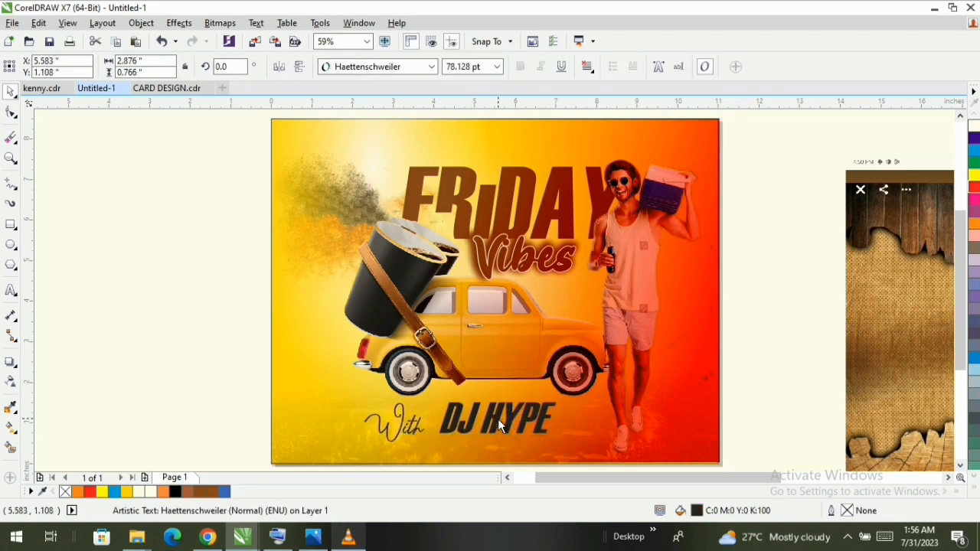
- Shrink the With text to about 45 pt and tuck it against the upper-left side of DJ HYPE
{"action": "left_click", "coordinate": [413, 434]}
{"action": "left_click_drag", "start_coordinate": [431, 441], "coordinate": [417, 447]}
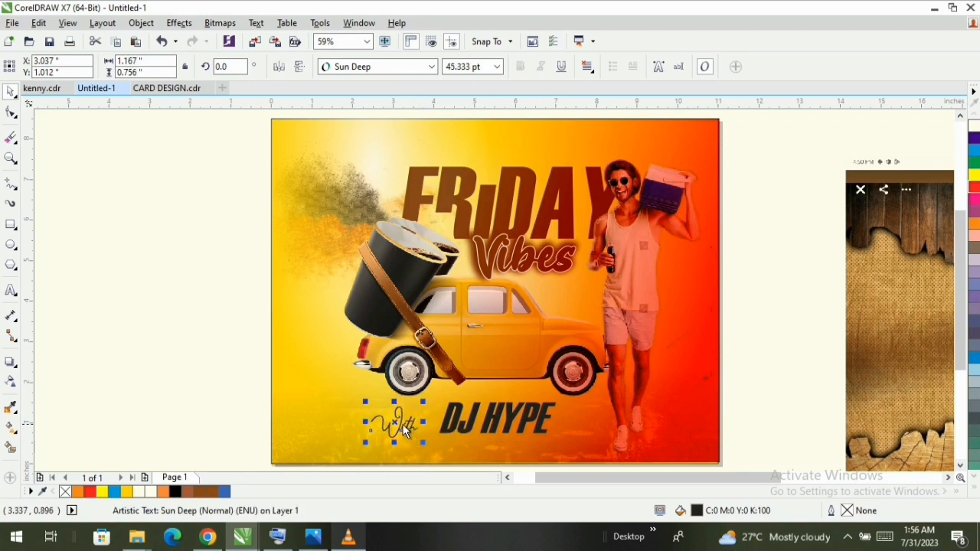
{"action": "left_click", "coordinate": [497, 417]}
{"action": "left_click", "coordinate": [549, 337]}
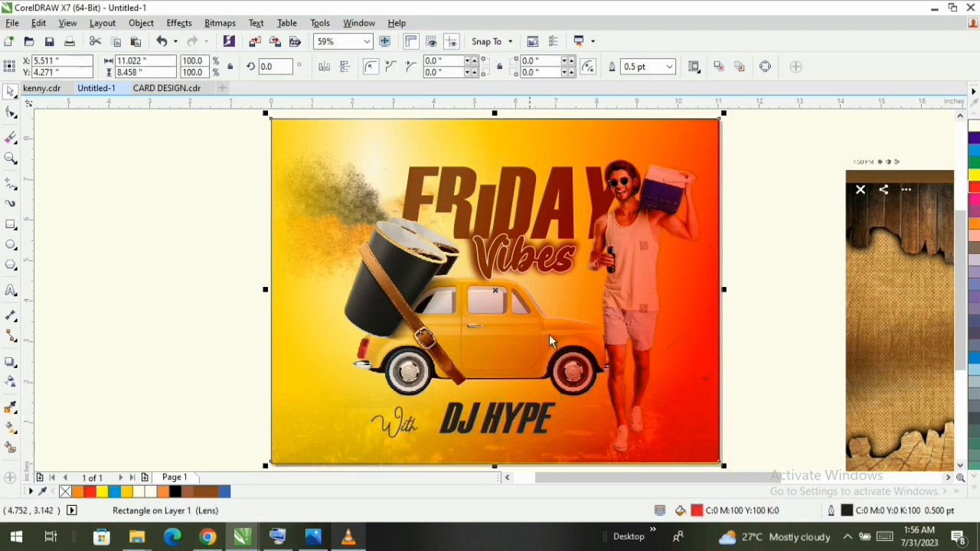
{"action": "left_click", "coordinate": [746, 332]}
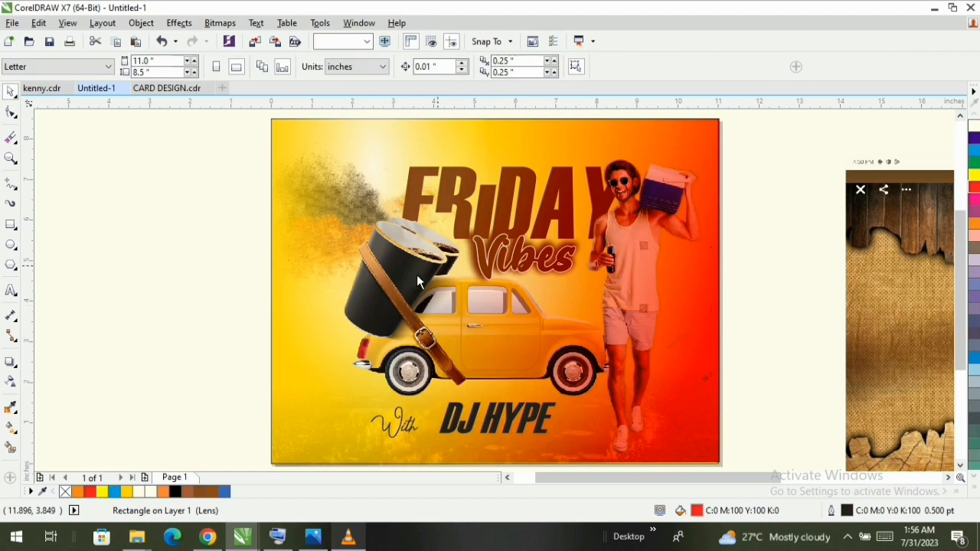
{"action": "left_click", "coordinate": [394, 429]}
{"action": "left_click_drag", "start_coordinate": [401, 420], "coordinate": [429, 408]}
- Fill the DJ HYPE lettering with white
{"action": "left_click", "coordinate": [492, 423]}
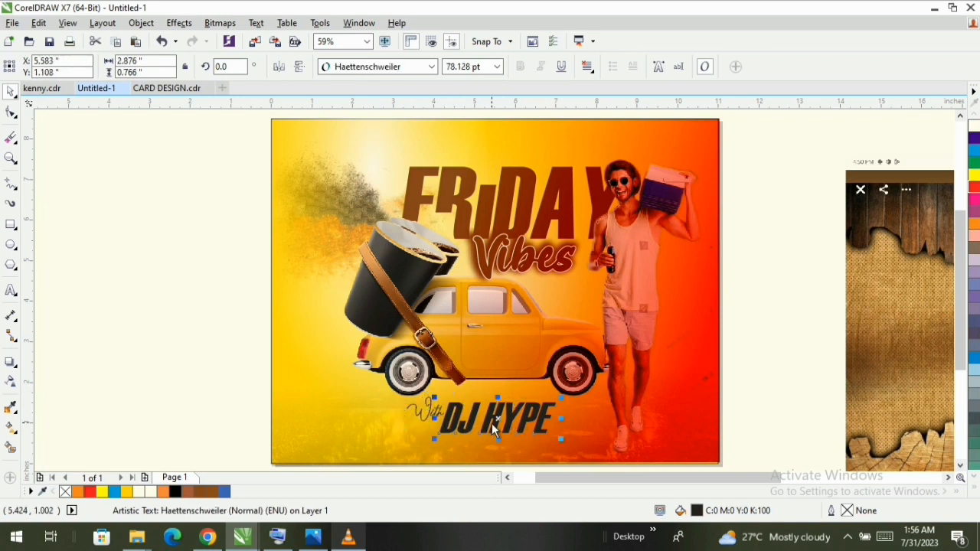
{"action": "left_click", "coordinate": [973, 129]}
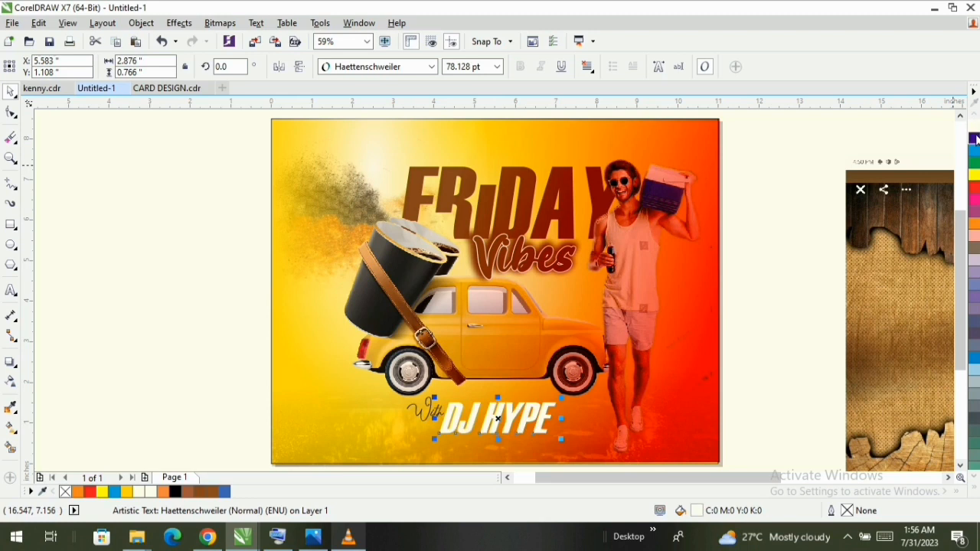
- Fill the With text with white to match the DJ HYPE lettering
{"action": "left_click", "coordinate": [431, 415]}
{"action": "left_click", "coordinate": [432, 415]}
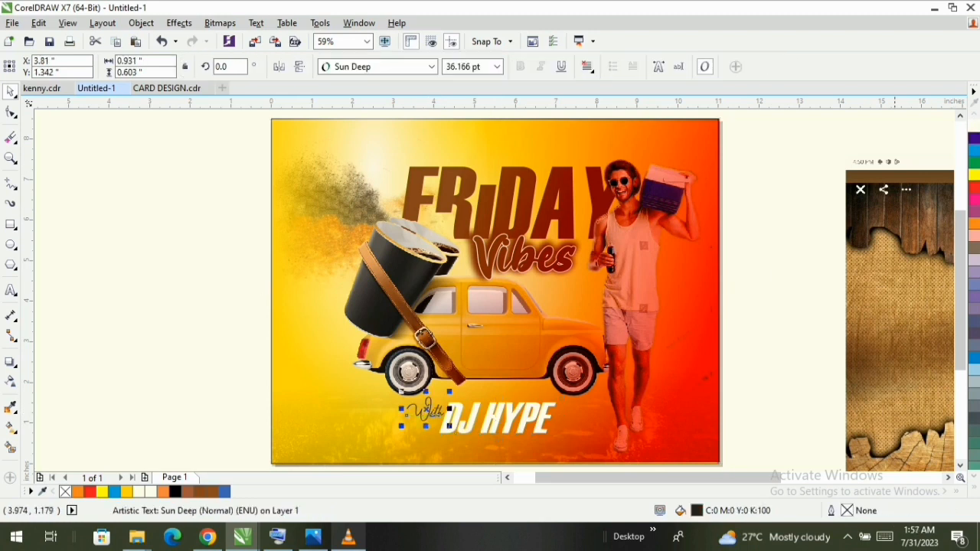
{"action": "left_click", "coordinate": [974, 128]}
{"action": "left_click", "coordinate": [814, 173]}
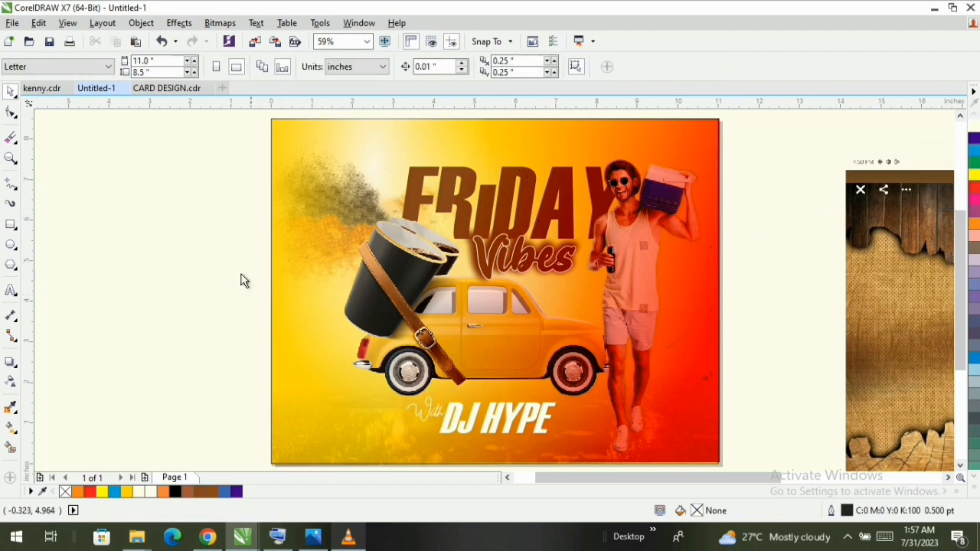
- Draw a rectangle about 3.68 by 1.54 inches over the page's lower-left area and move it onto the empty pasteboard beside the page
{"action": "left_click", "coordinate": [10, 224]}
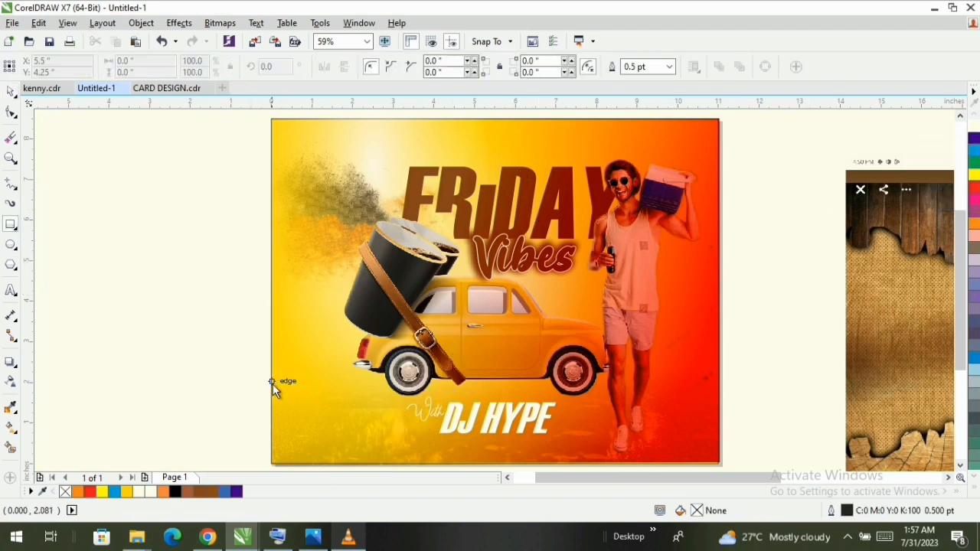
{"action": "left_click_drag", "start_coordinate": [272, 382], "coordinate": [421, 444]}
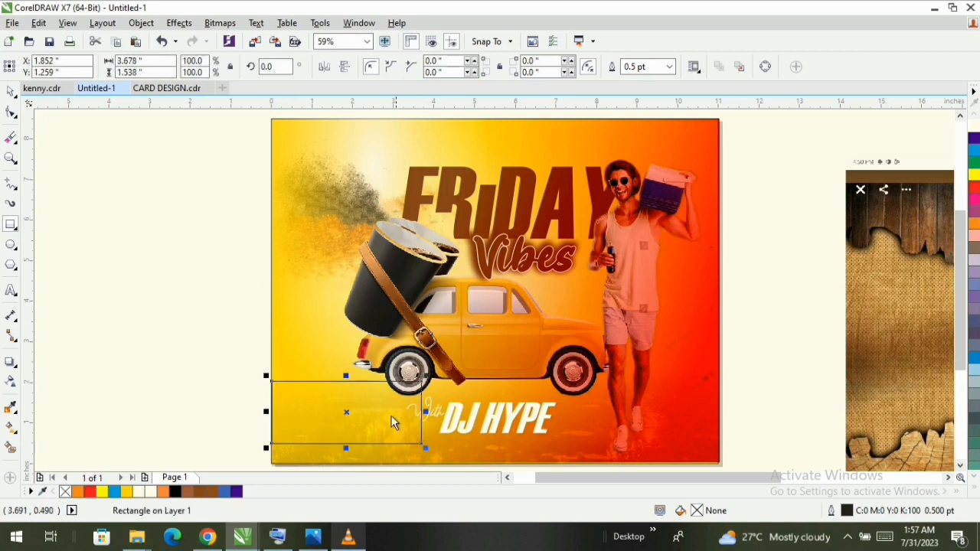
{"action": "key", "text": "space"}
{"action": "left_click_drag", "start_coordinate": [357, 420], "coordinate": [154, 288]}
{"action": "left_click", "coordinate": [462, 366]}
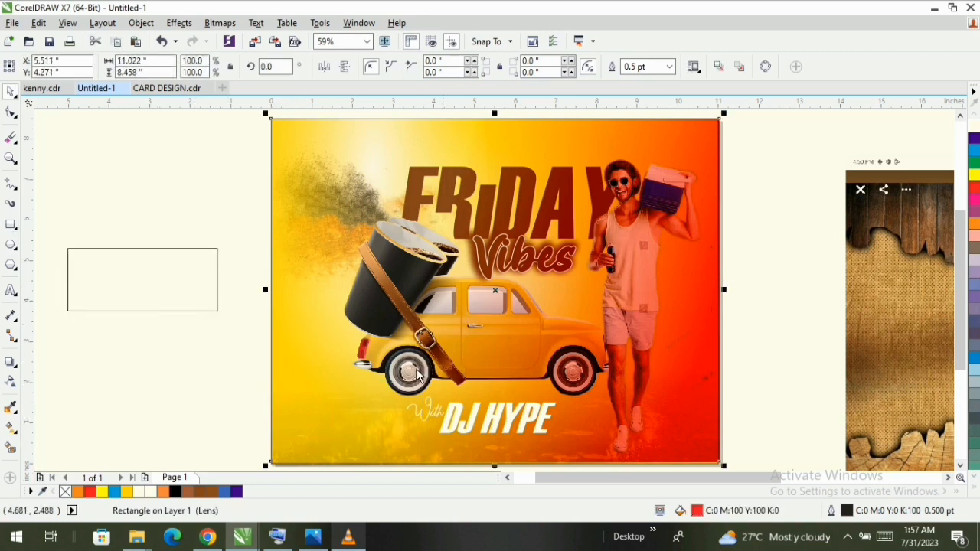
{"action": "left_click", "coordinate": [10, 364]}
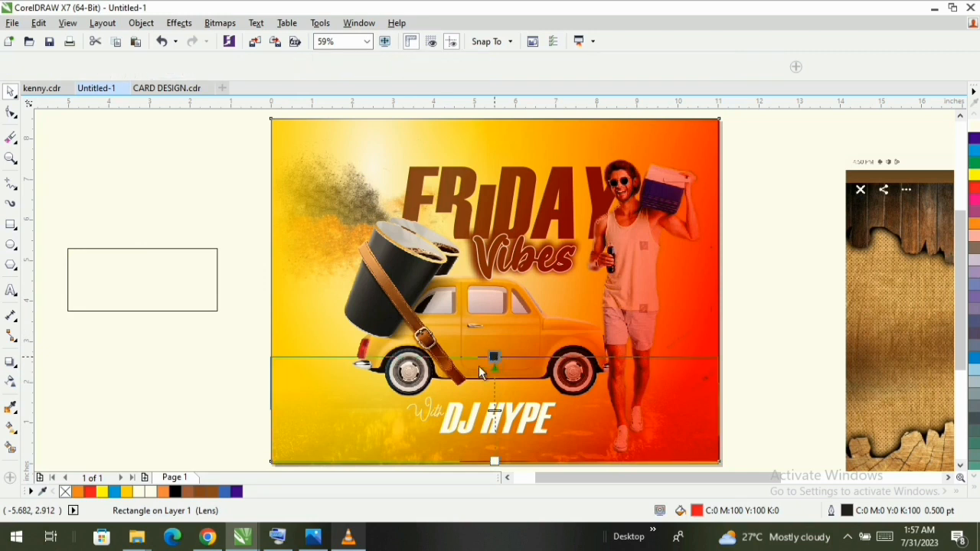
{"action": "key", "text": "space"}
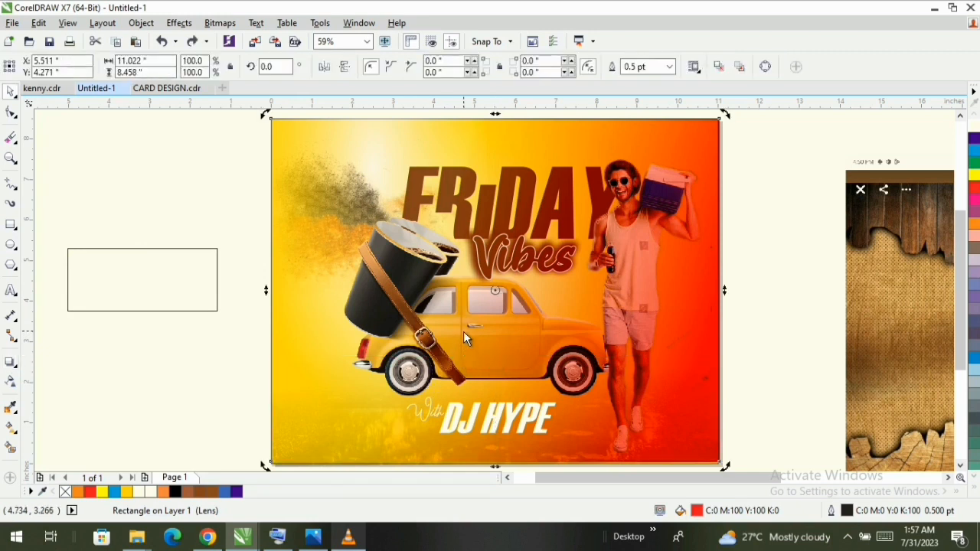
{"action": "left_click", "coordinate": [415, 257]}
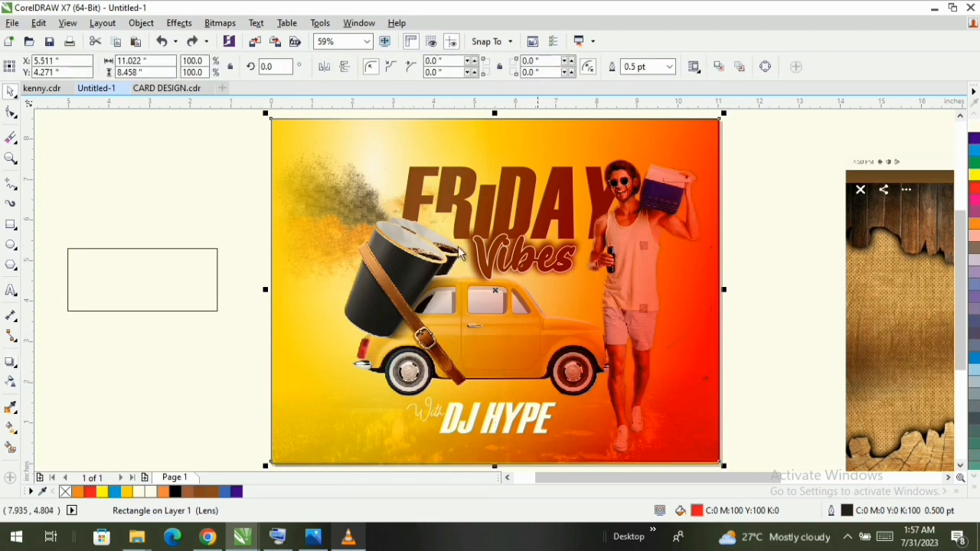
{"action": "left_click", "coordinate": [11, 382]}
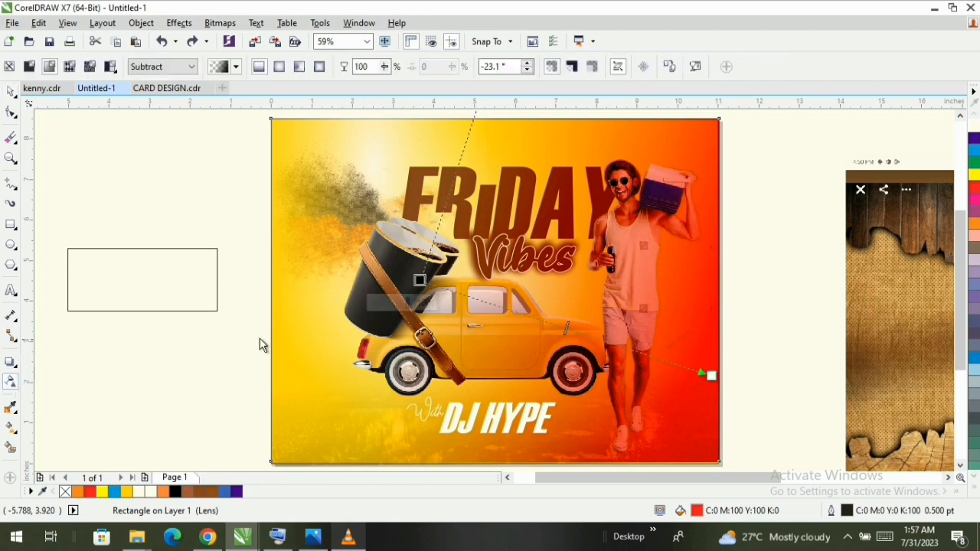
{"action": "key", "text": "space"}
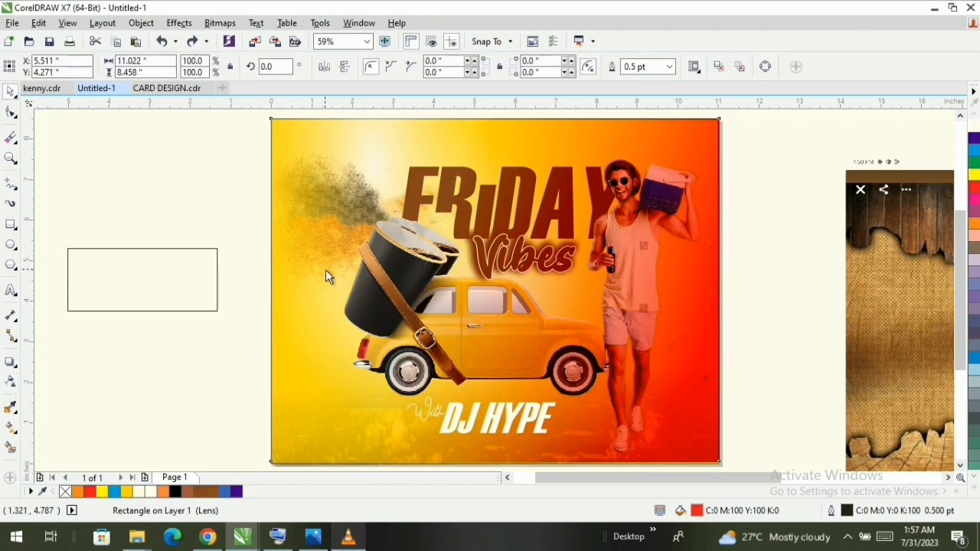
- Move the red gradient overlay to the right off the car and give the car image a drop shadow at ground level
{"action": "mouse_move", "coordinate": [325, 269]}
{"action": "left_mouse_down"}
{"action": "mouse_move", "coordinate": [560, 287]}
{"action": "mouse_move", "coordinate": [776, 287]}
{"action": "left_mouse_up"}
{"action": "left_click", "coordinate": [417, 345]}
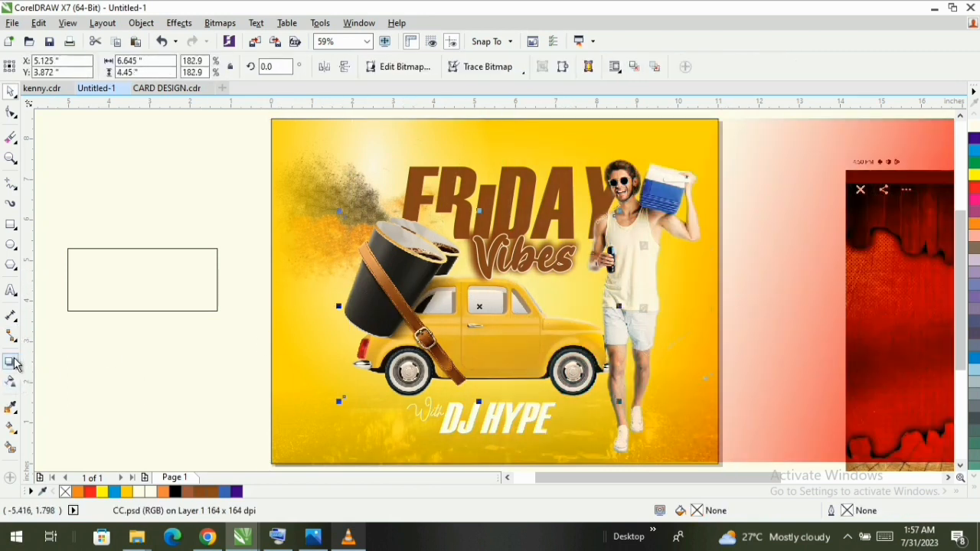
{"action": "left_click", "coordinate": [9, 362]}
{"action": "left_click_drag", "start_coordinate": [447, 379], "coordinate": [493, 369]}
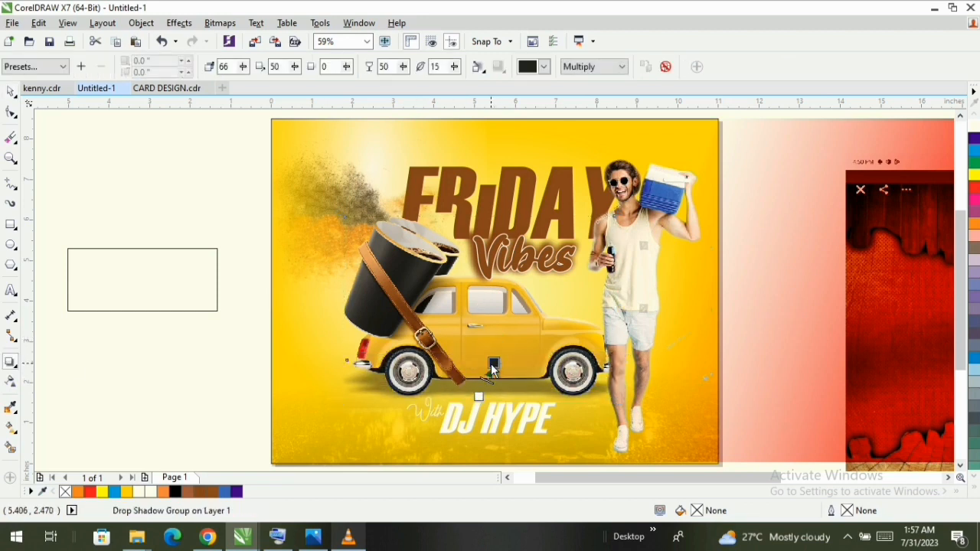
{"action": "left_click", "coordinate": [624, 250]}
{"action": "key", "text": "space"}
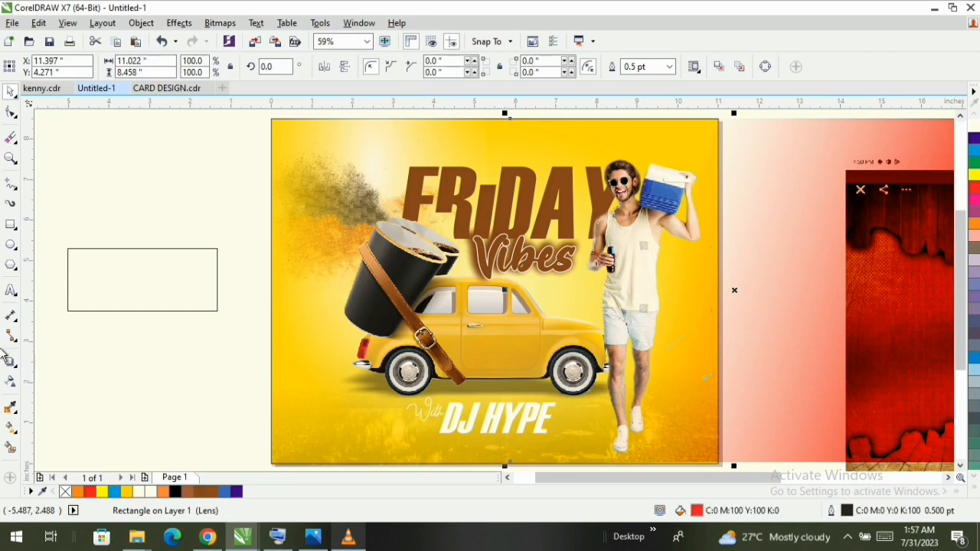
{"action": "left_click", "coordinate": [11, 363]}
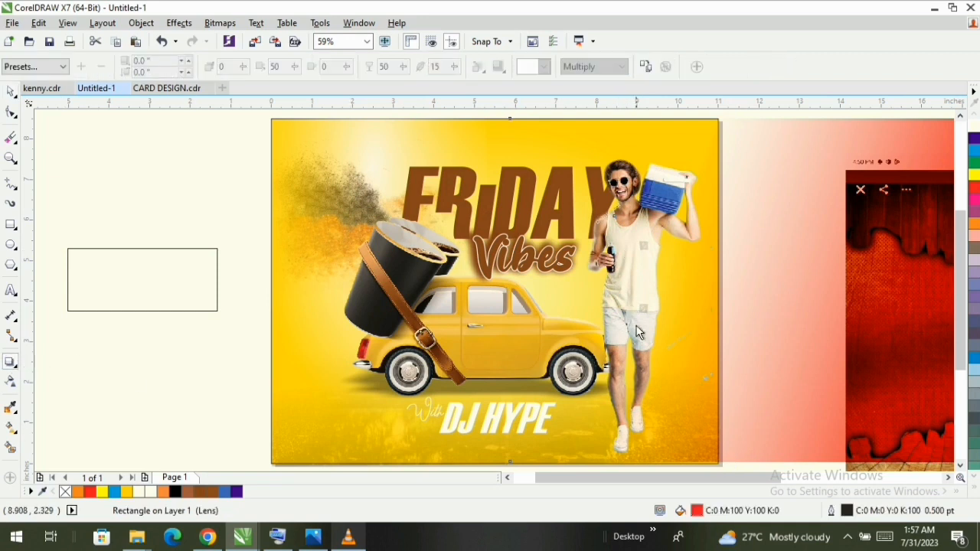
{"action": "key", "text": "space"}
- Move the red gradient overlay clear of the page and place a vertically mirrored copy of the man directly below him
{"action": "scroll", "coordinate": [612, 297], "scroll_direction": "down", "scroll_amount": 1}
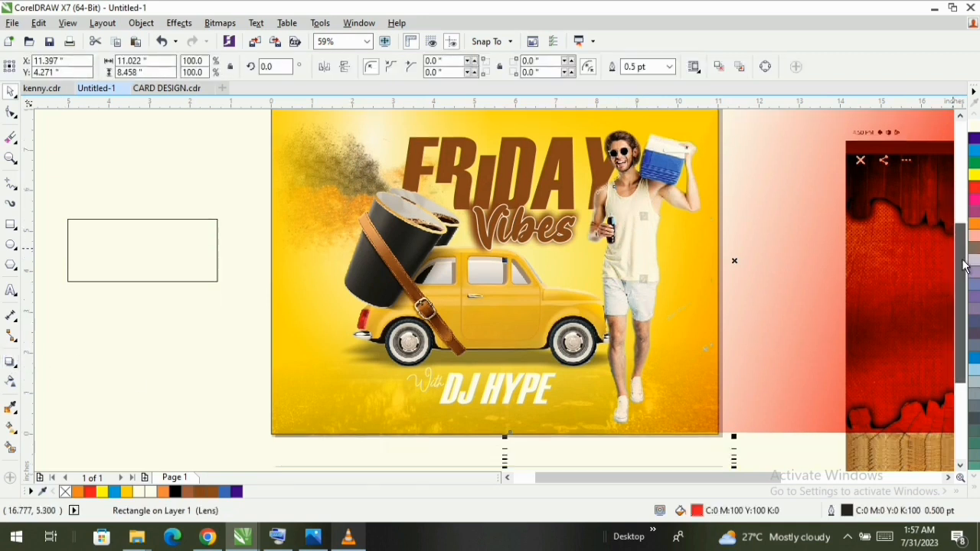
{"action": "scroll", "coordinate": [632, 165], "scroll_direction": "down", "scroll_amount": 2}
{"action": "left_click", "coordinate": [630, 158]}
{"action": "left_click", "coordinate": [687, 369]}
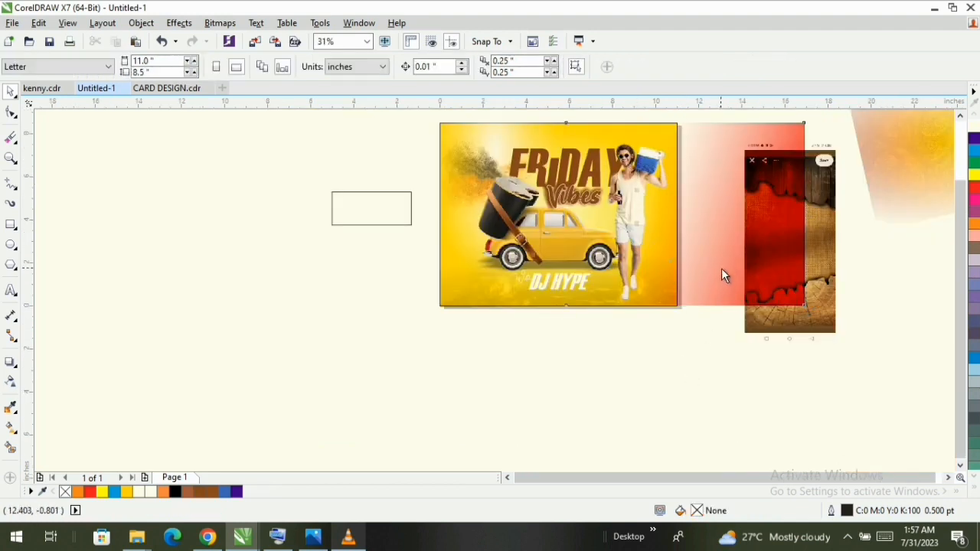
{"action": "left_click_drag", "start_coordinate": [721, 268], "coordinate": [824, 269]}
{"action": "left_click", "coordinate": [627, 150]}
{"action": "left_click_drag", "start_coordinate": [634, 141], "coordinate": [617, 389]}
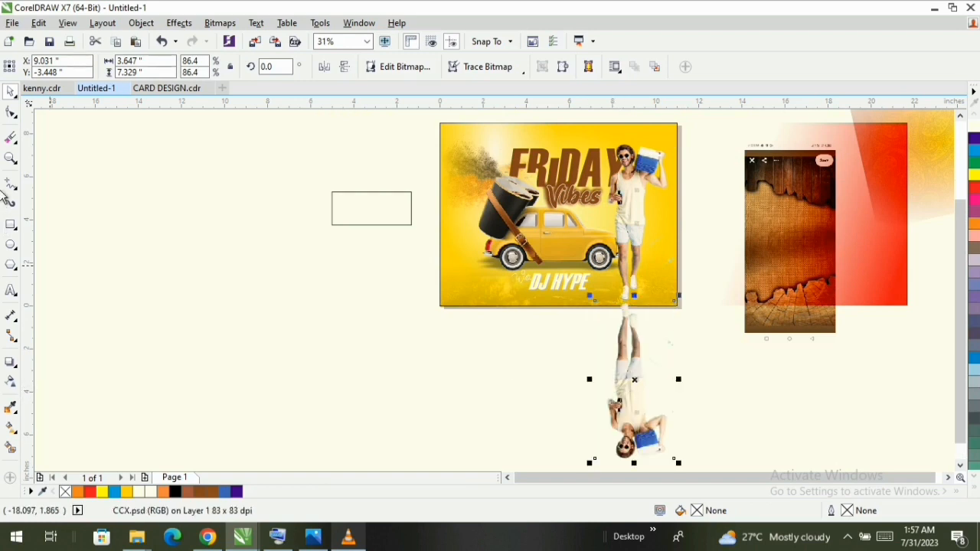
- Apply a linear transparency to the mirrored man so he fades out downward from the shoes, undoing the last adjustments
{"action": "left_click", "coordinate": [10, 381]}
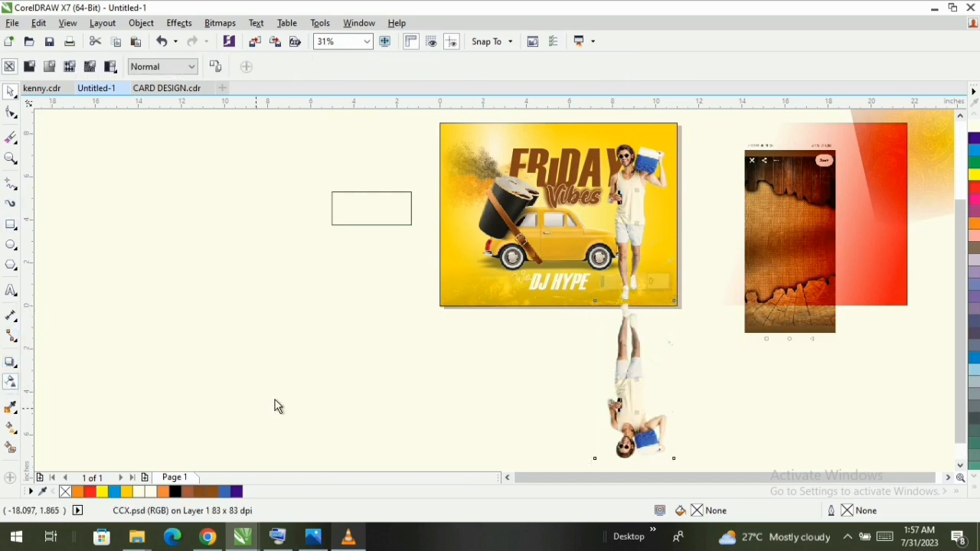
{"action": "left_click_drag", "start_coordinate": [624, 322], "coordinate": [628, 360]}
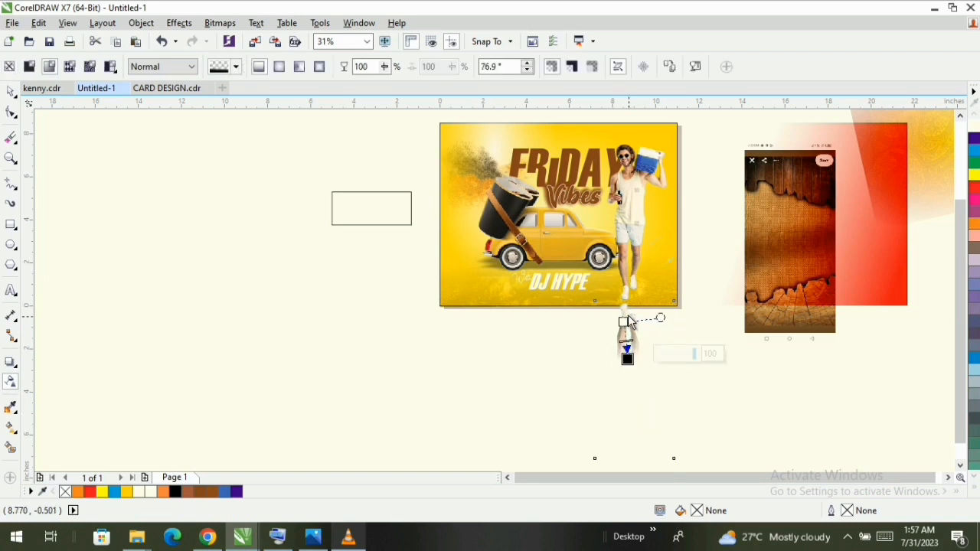
{"action": "left_click_drag", "start_coordinate": [624, 323], "coordinate": [619, 292]}
{"action": "left_click_drag", "start_coordinate": [627, 360], "coordinate": [624, 337]}
{"action": "key", "text": "ctrl+z"}
{"action": "key", "text": "ctrl+z"}
- Raise the mirrored copy so its shoes sit just beneath the man's shoes like a floor reflection
{"action": "key", "text": "z"}
{"action": "left_click_drag", "start_coordinate": [696, 263], "coordinate": [570, 393]}
{"action": "key", "text": "space"}
{"action": "key", "text": "Up"}
{"action": "key", "text": "Up"}
{"action": "key", "text": "Up"}
{"action": "key", "text": "Up"}
{"action": "key", "text": "Up"}
{"action": "key", "text": "Up"}
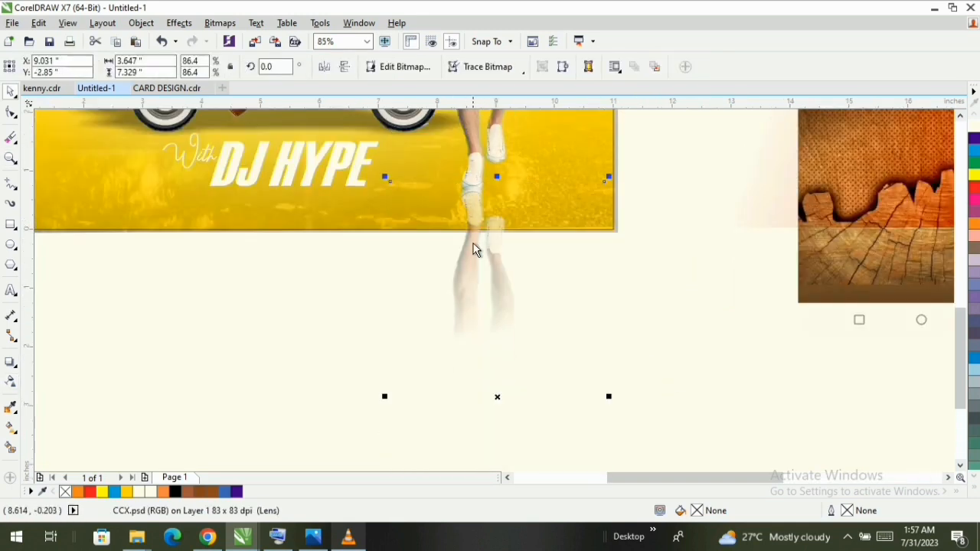
{"action": "left_click_drag", "start_coordinate": [473, 250], "coordinate": [474, 260]}
- Shorten the reflection's transparency gradient so it fades out just below the page's lower edge
{"action": "left_click", "coordinate": [10, 381]}
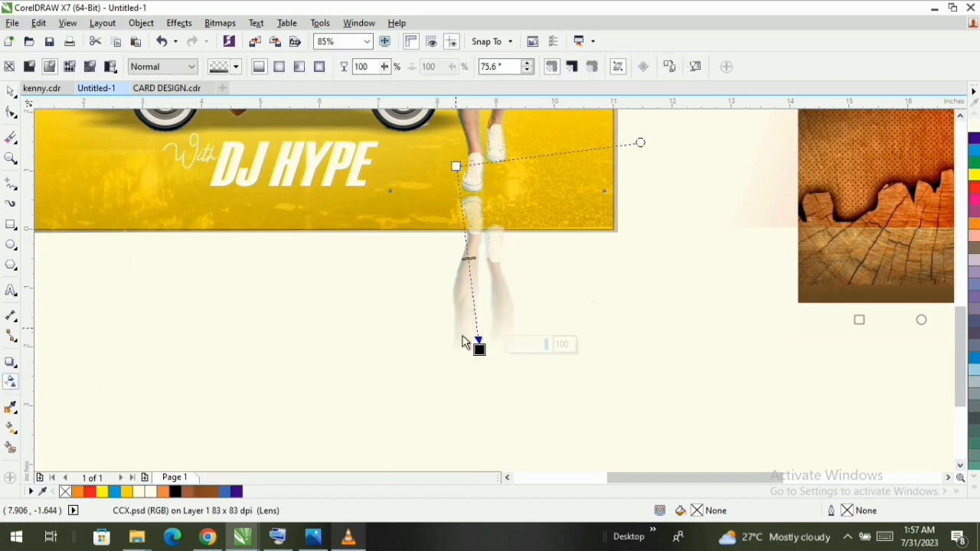
{"action": "left_click_drag", "start_coordinate": [477, 348], "coordinate": [471, 253]}
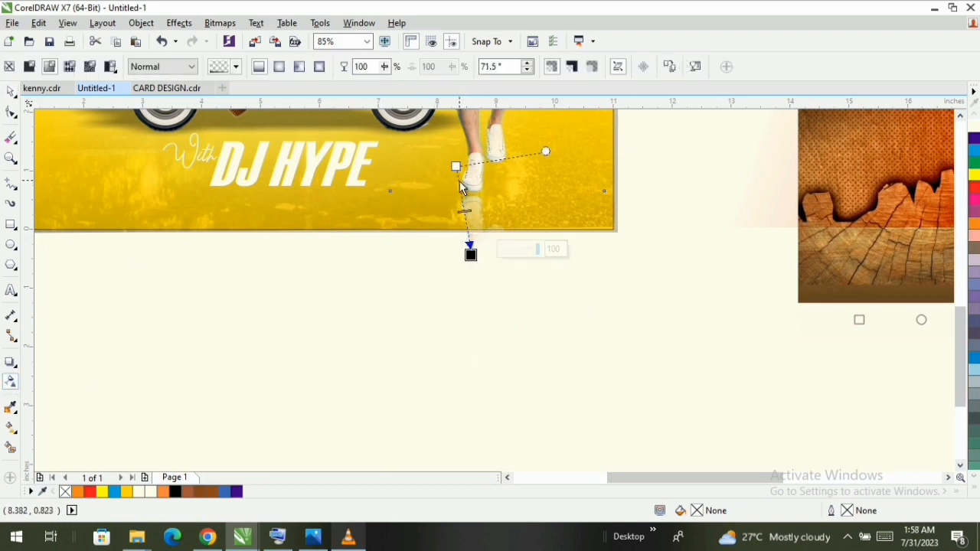
{"action": "key", "text": "space"}
- Crop the reflection image by raising its lower corner nodes to the page's lower edge, leaving it about 0.8 inch tall
{"action": "scroll", "coordinate": [190, 282], "scroll_direction": "down", "scroll_amount": 3}
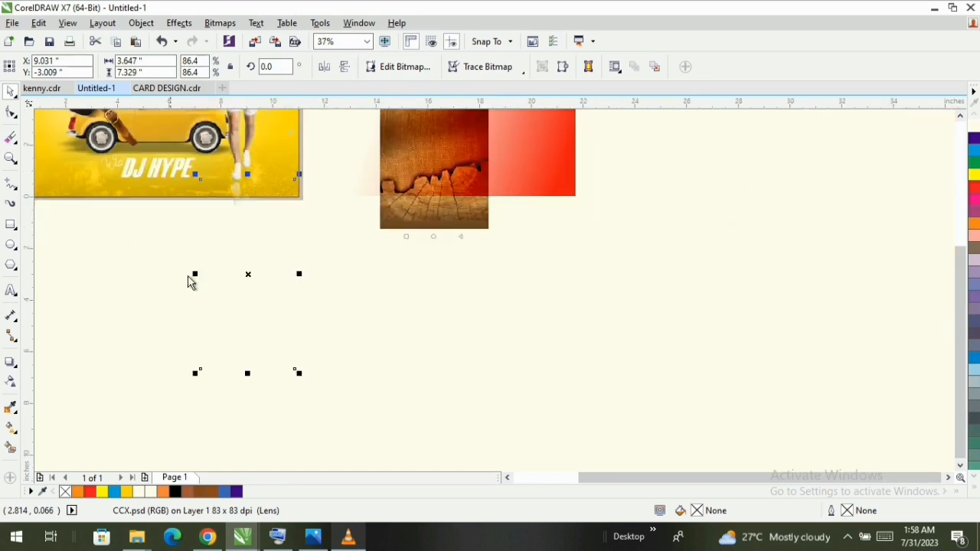
{"action": "left_click", "coordinate": [11, 112]}
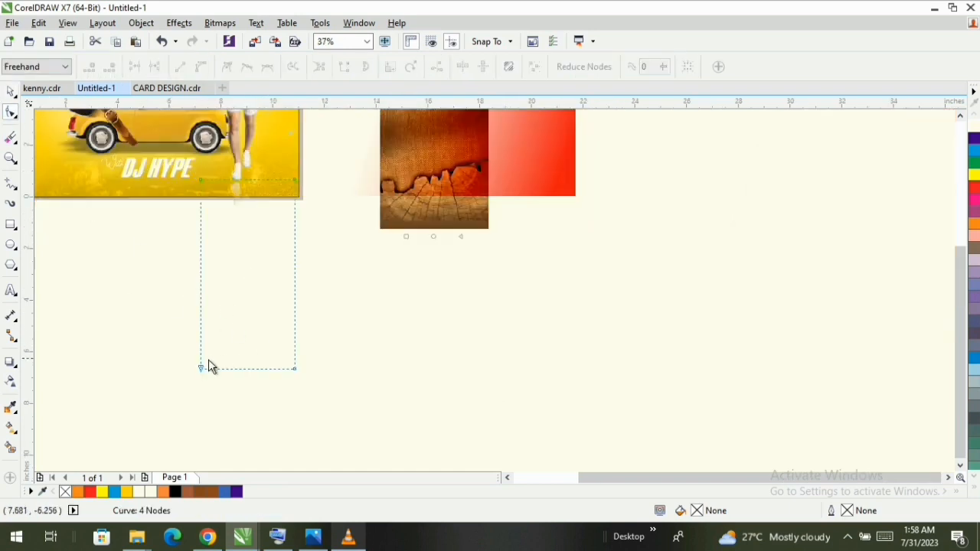
{"action": "left_click_drag", "start_coordinate": [201, 370], "coordinate": [201, 197]}
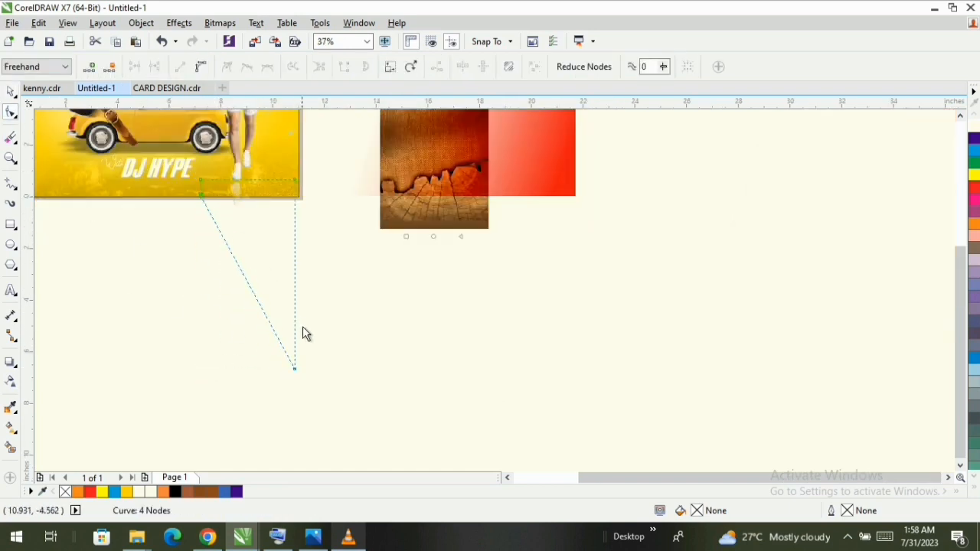
{"action": "left_click_drag", "start_coordinate": [295, 370], "coordinate": [275, 199]}
{"action": "key", "text": "space"}
- Shift DJ HYPE slightly to the right and move the red gradient overlay back over the page
{"action": "key", "text": "F3"}
{"action": "key", "text": "F3"}
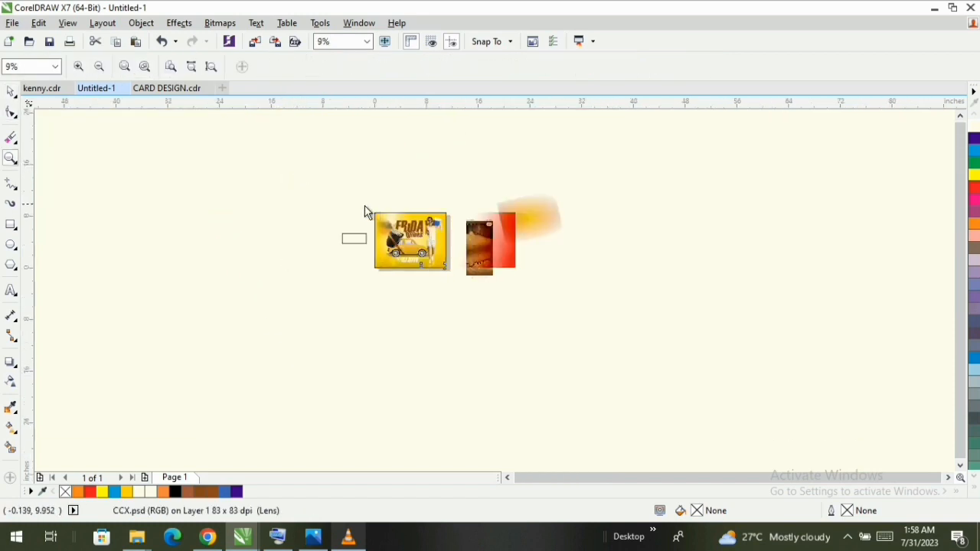
{"action": "key", "text": "F4"}
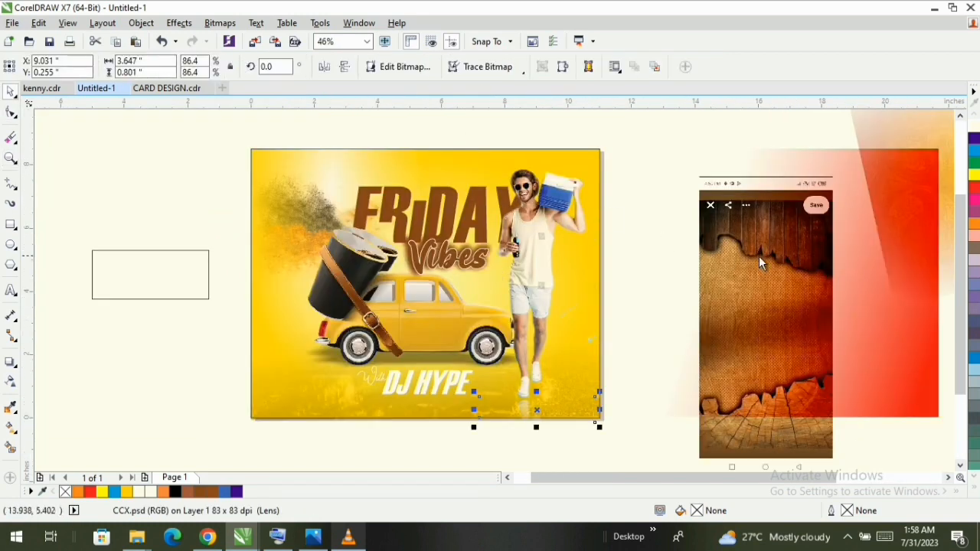
{"action": "left_click", "coordinate": [421, 387]}
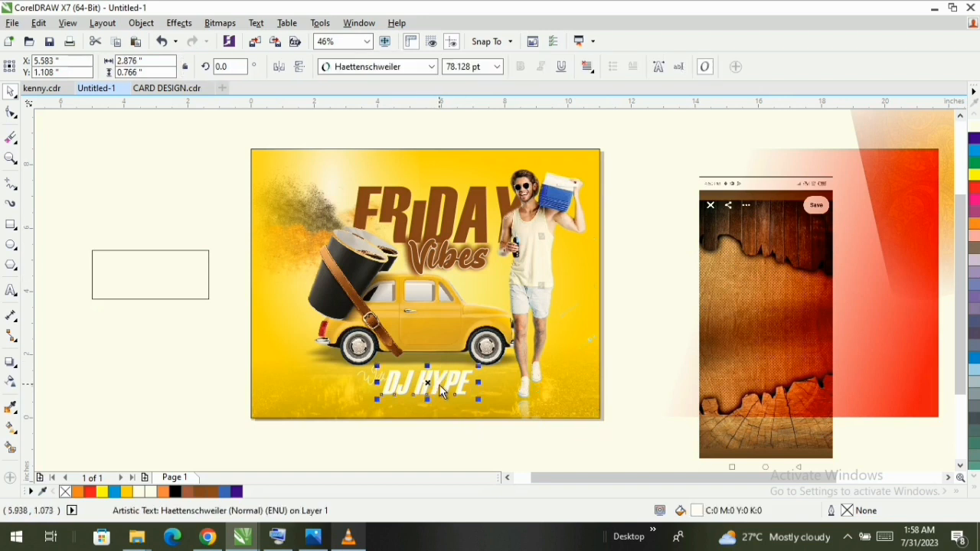
{"action": "left_click_drag", "start_coordinate": [877, 301], "coordinate": [540, 291]}
{"action": "key", "text": "z"}
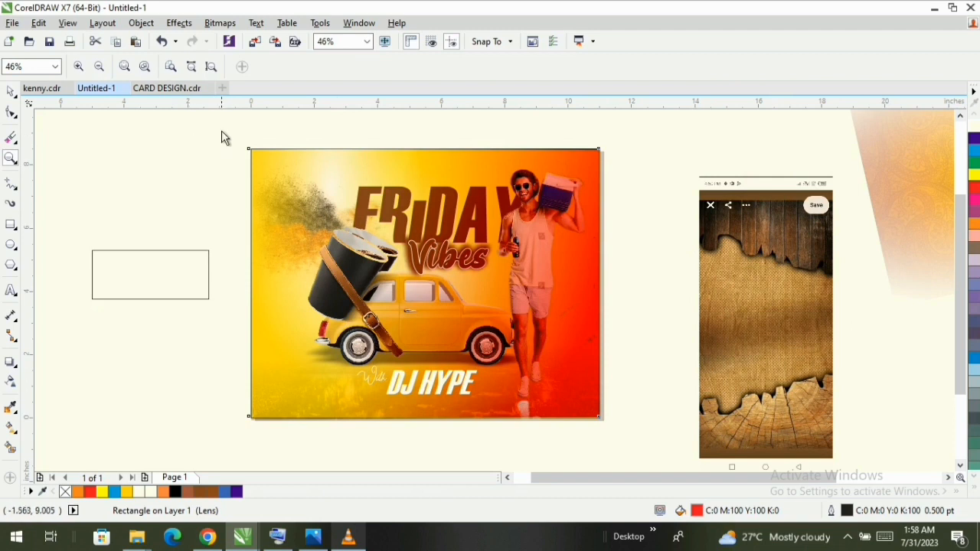
{"action": "left_click_drag", "start_coordinate": [222, 138], "coordinate": [629, 447]}
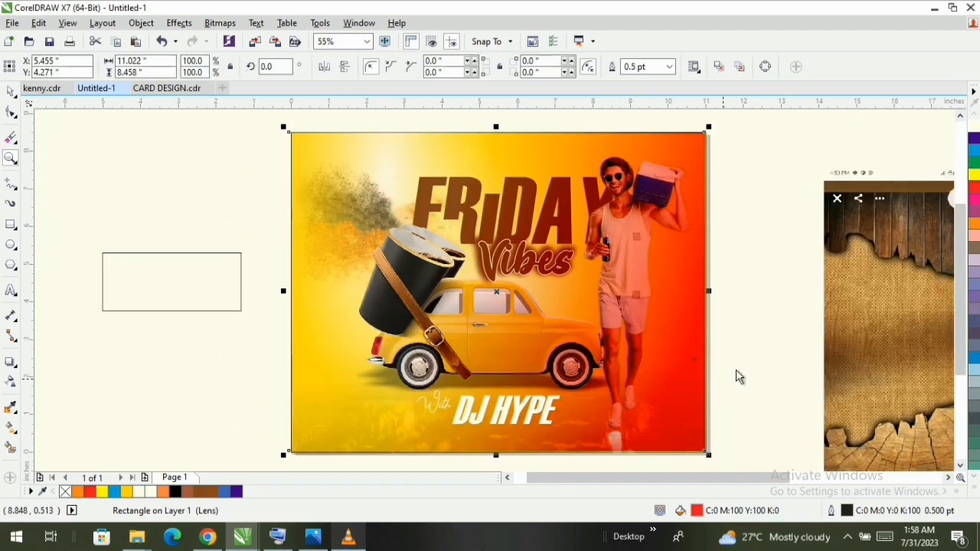
- Move the empty rectangle from the pasteboard to the page's lower-left area, flush with the left page edge
{"action": "key", "text": "space"}
{"action": "left_click", "coordinate": [724, 373]}
{"action": "left_click", "coordinate": [184, 266]}
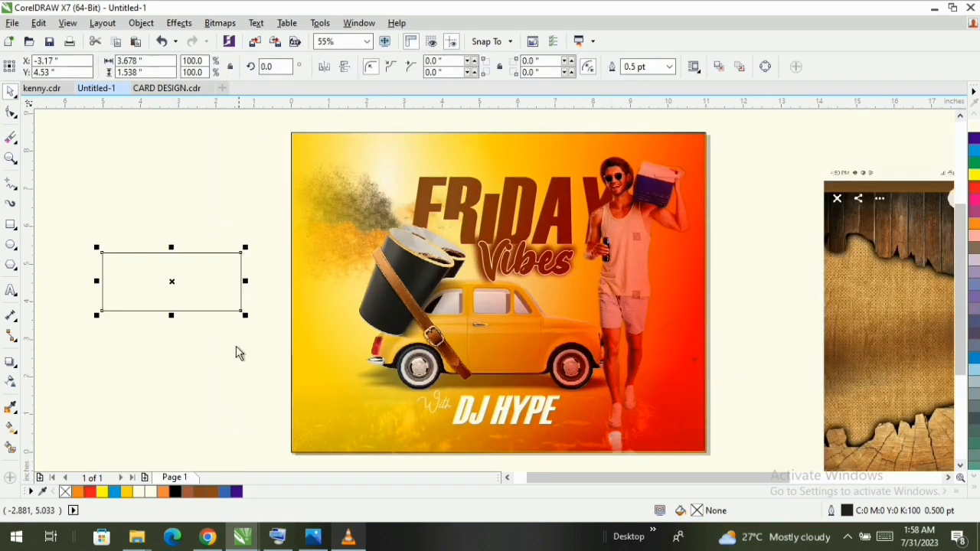
{"action": "left_click_drag", "start_coordinate": [141, 279], "coordinate": [329, 397]}
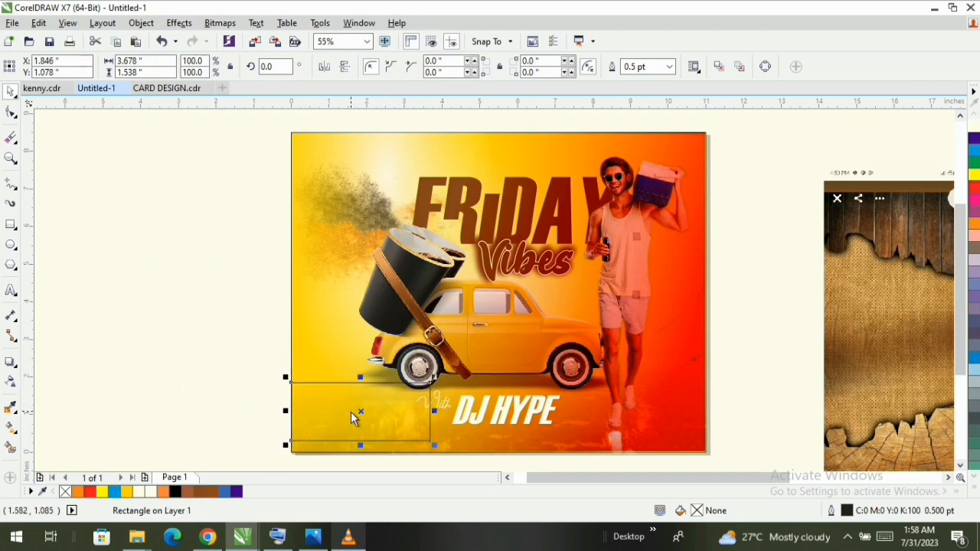
- Move the empty rectangle back to the pasteboard beside the page and paste the Bamboo Lounge logo and contact artwork above it
{"action": "left_click_drag", "start_coordinate": [367, 418], "coordinate": [188, 326]}
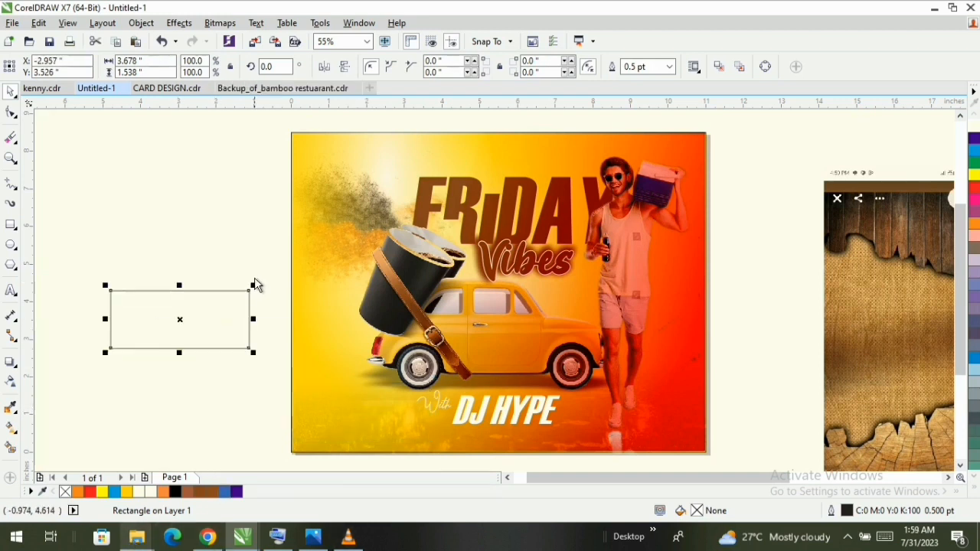
{"action": "left_click", "coordinate": [267, 280]}
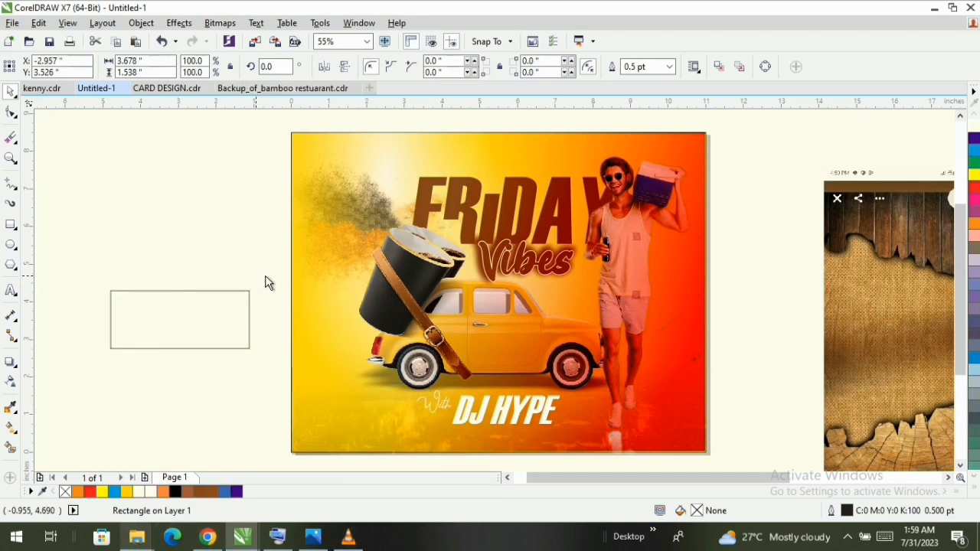
{"action": "key", "text": "ctrl+v"}
{"action": "left_click_drag", "start_coordinate": [278, 285], "coordinate": [142, 220]}
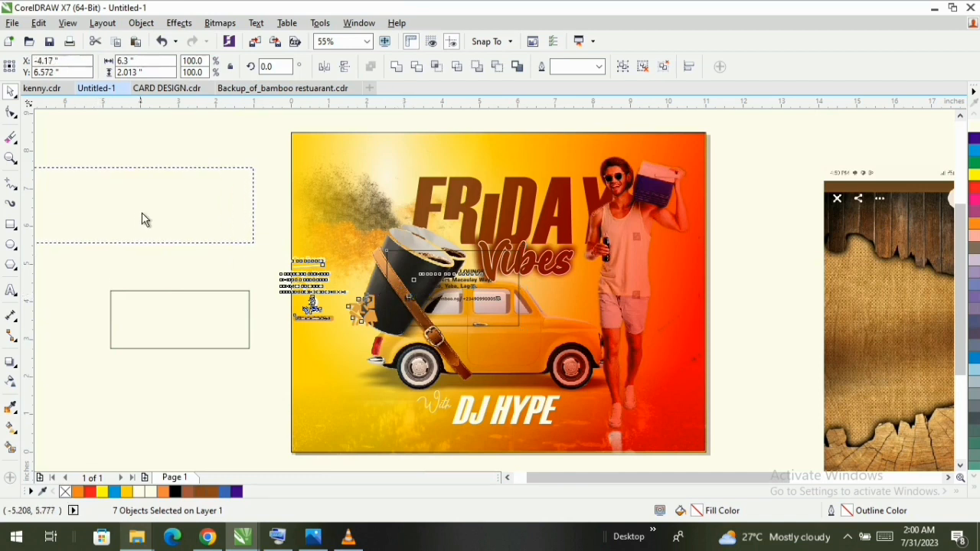
{"action": "left_click", "coordinate": [193, 274]}
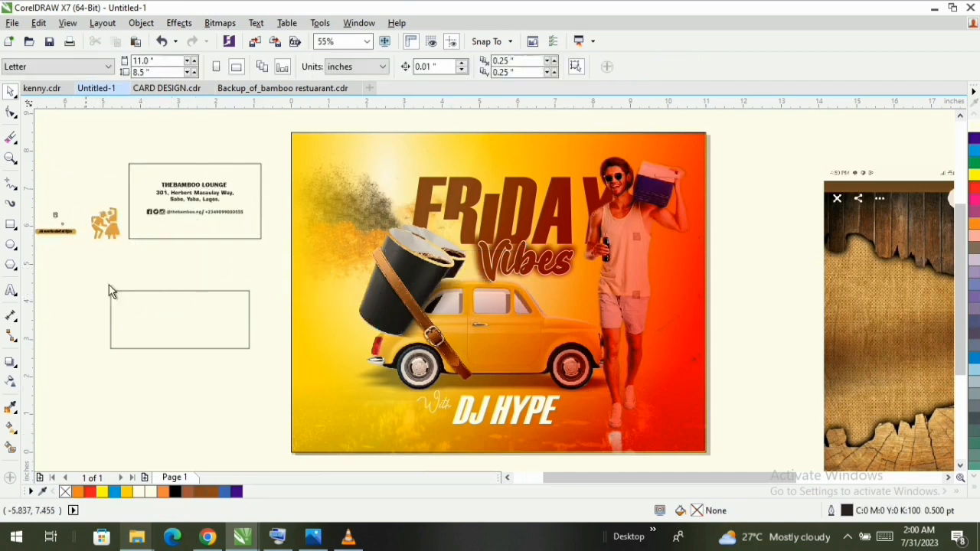
- Fill the pasted logo and events text purple (C100 M100) and move the logo with its slogan bar onto the page's upper-left area
{"action": "left_click", "coordinate": [509, 478]}
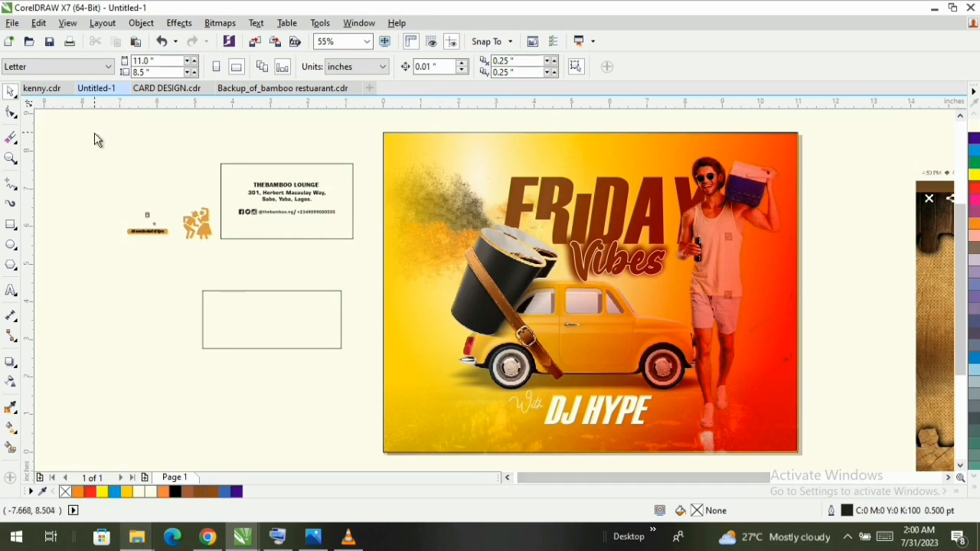
{"action": "left_click_drag", "start_coordinate": [92, 151], "coordinate": [149, 230]}
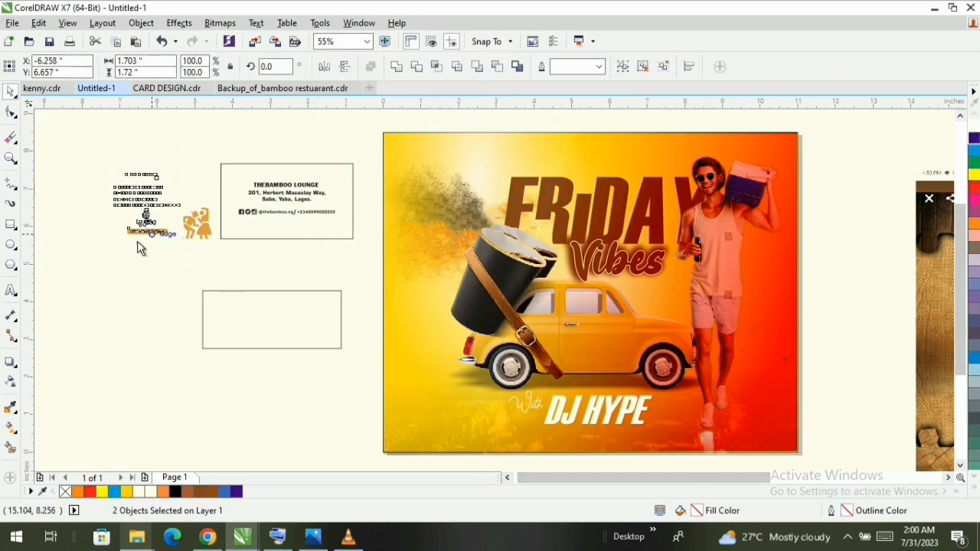
{"action": "left_click", "coordinate": [88, 271]}
{"action": "left_click_drag", "start_coordinate": [147, 220], "coordinate": [407, 218]}
{"action": "left_click_drag", "start_coordinate": [430, 170], "coordinate": [429, 170]}
- Delete the slogan bar under the logo and enlarge the logo to about 1.04 inches wide near the page's upper-left corner
{"action": "key", "text": "z"}
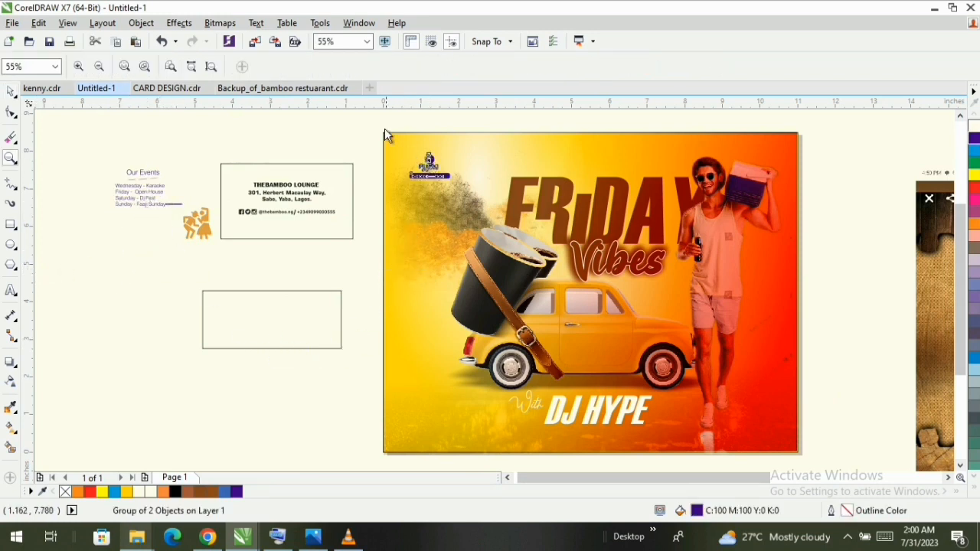
{"action": "left_click_drag", "start_coordinate": [516, 216], "coordinate": [516, 217]}
{"action": "left_click", "coordinate": [502, 282]}
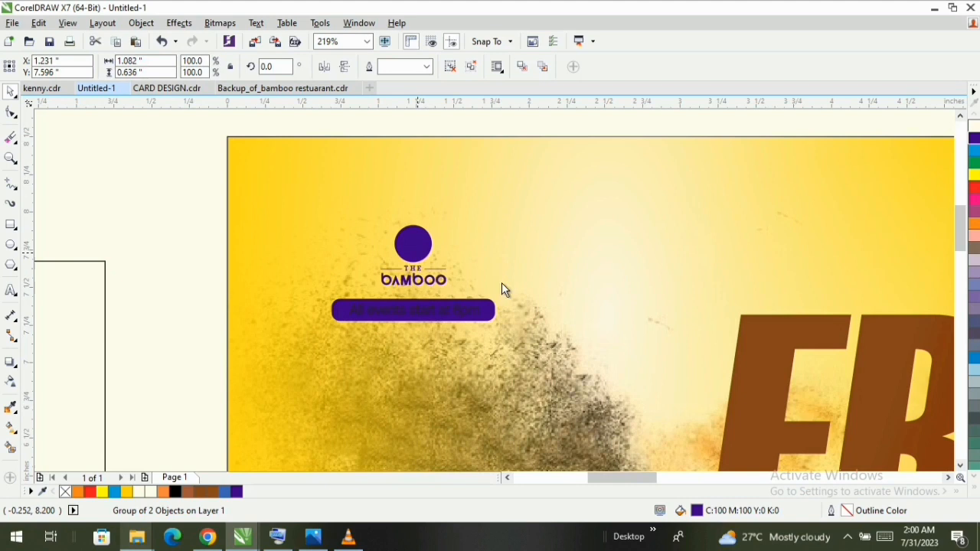
{"action": "left_click", "coordinate": [479, 314], "text": "ctrl"}
{"action": "key", "text": "Delete"}
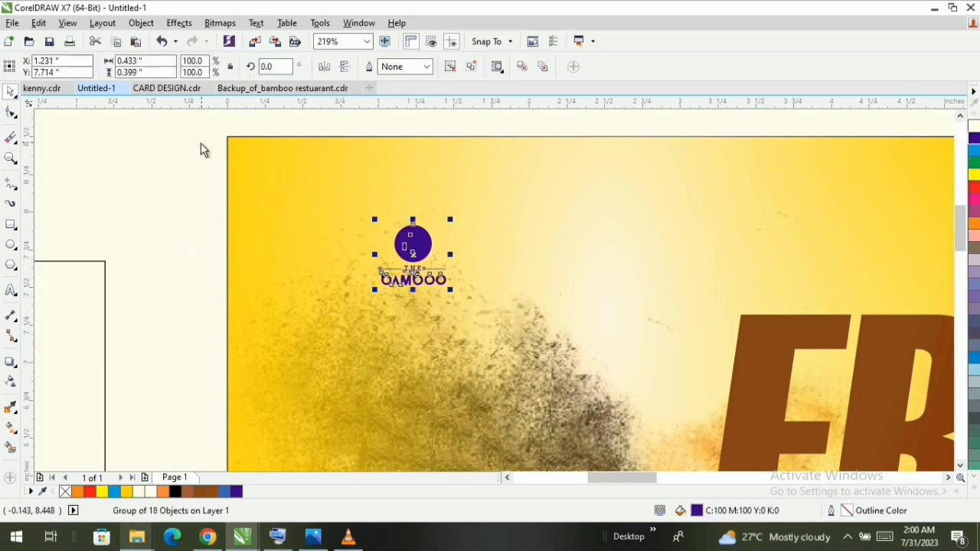
{"action": "left_click_drag", "start_coordinate": [203, 149], "coordinate": [496, 349]}
{"action": "left_click_drag", "start_coordinate": [412, 222], "coordinate": [387, 226]}
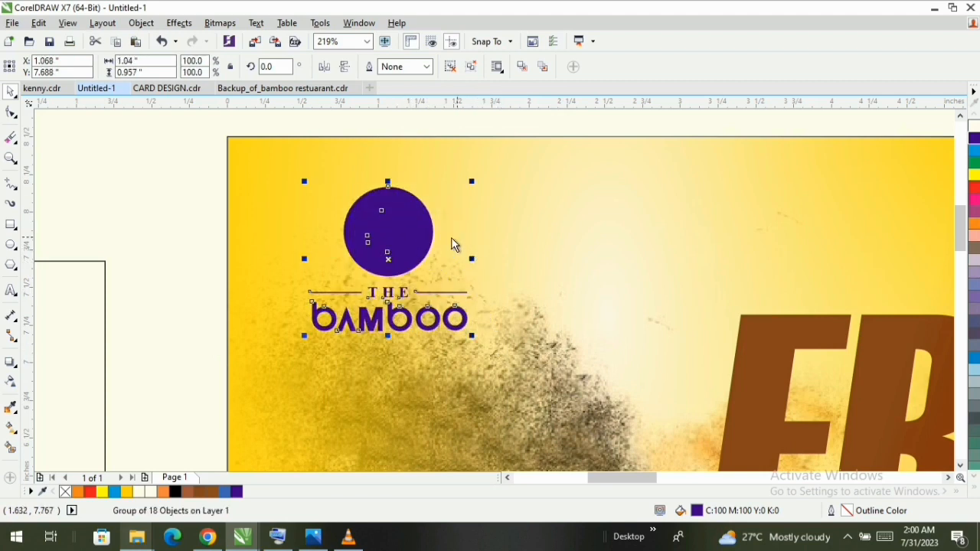
- Fill the logo's circle with gold (C0 M20 Y60 K20)
{"action": "left_click", "coordinate": [421, 250], "text": "ctrl"}
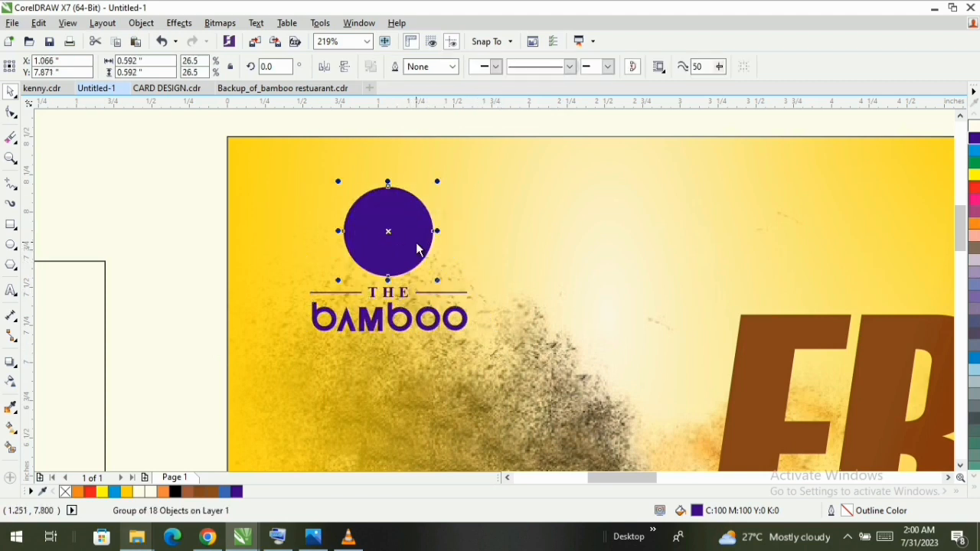
{"action": "left_click", "coordinate": [976, 492]}
{"action": "left_click", "coordinate": [950, 118]}
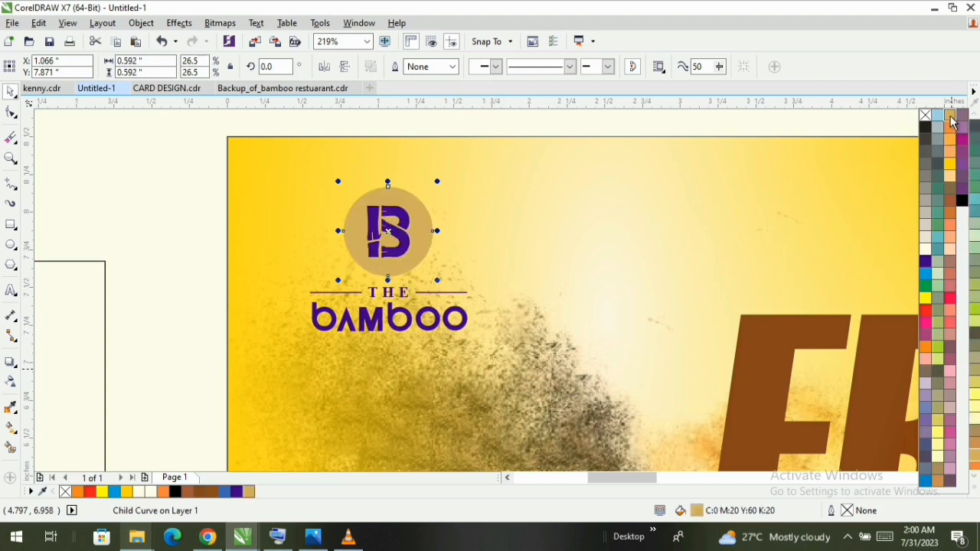
- Ungroup the logo and fill the B emblem inside the circle with white
{"action": "left_click", "coordinate": [353, 222]}
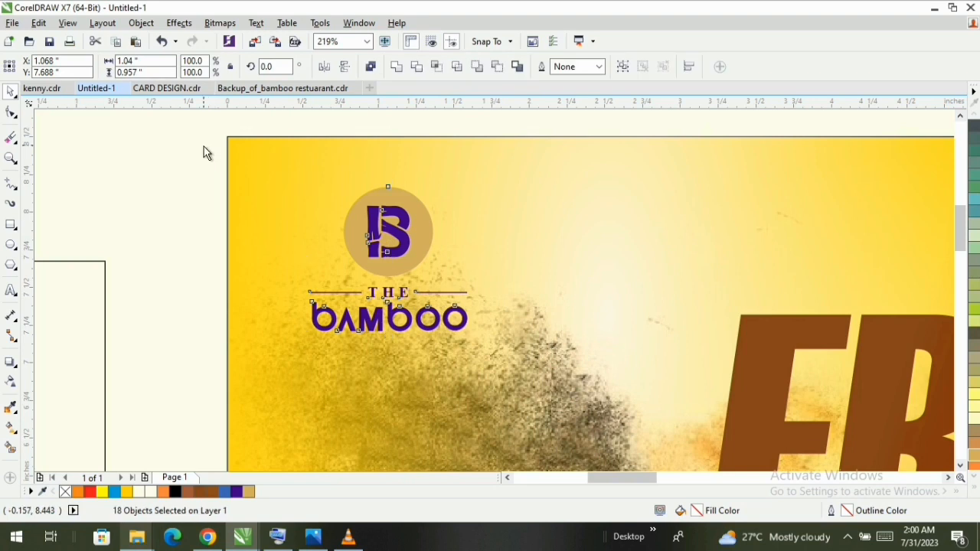
{"action": "left_click_drag", "start_coordinate": [201, 146], "coordinate": [479, 273]}
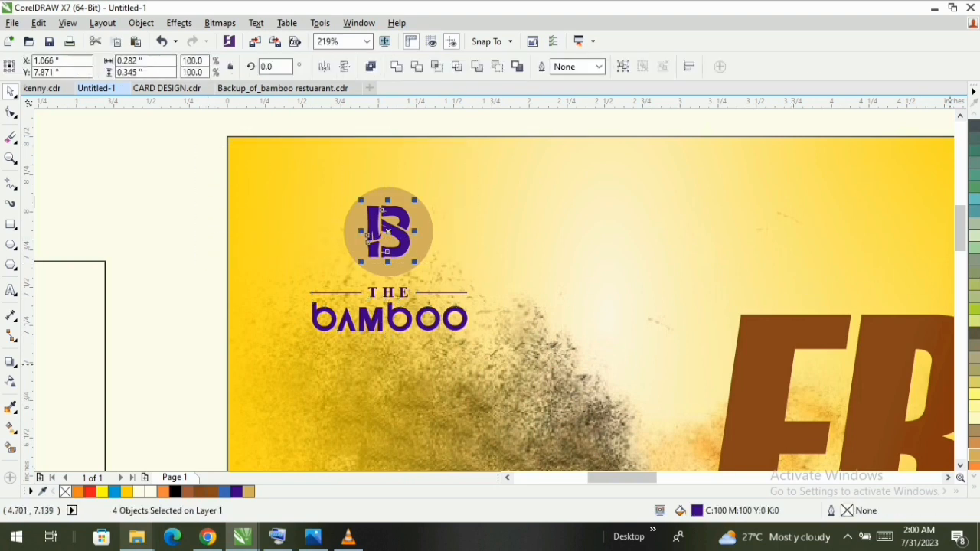
{"action": "left_click", "coordinate": [974, 469]}
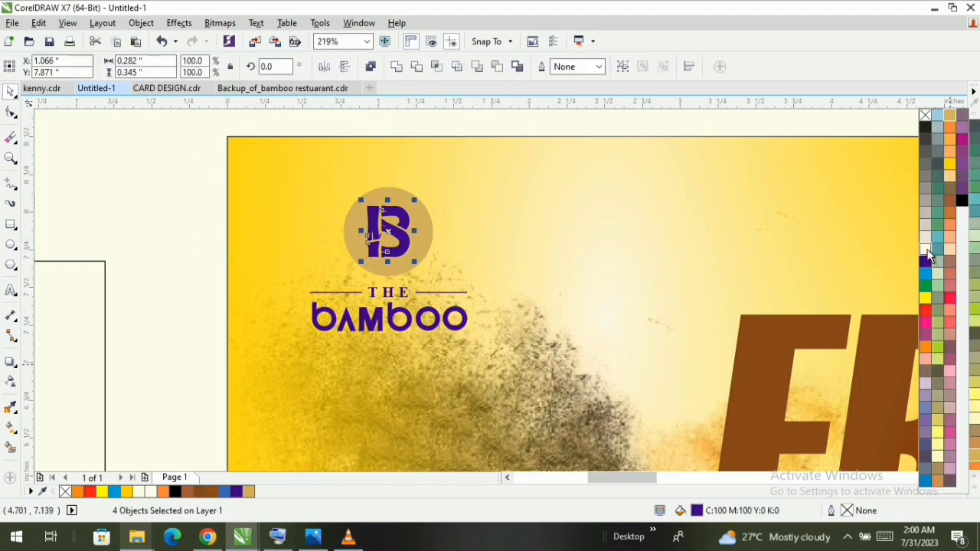
{"action": "left_click", "coordinate": [926, 250]}
- Fill the logo's THE BAMBOO lettering and its thin lines with black (K100)
{"action": "left_click_drag", "start_coordinate": [171, 277], "coordinate": [513, 404]}
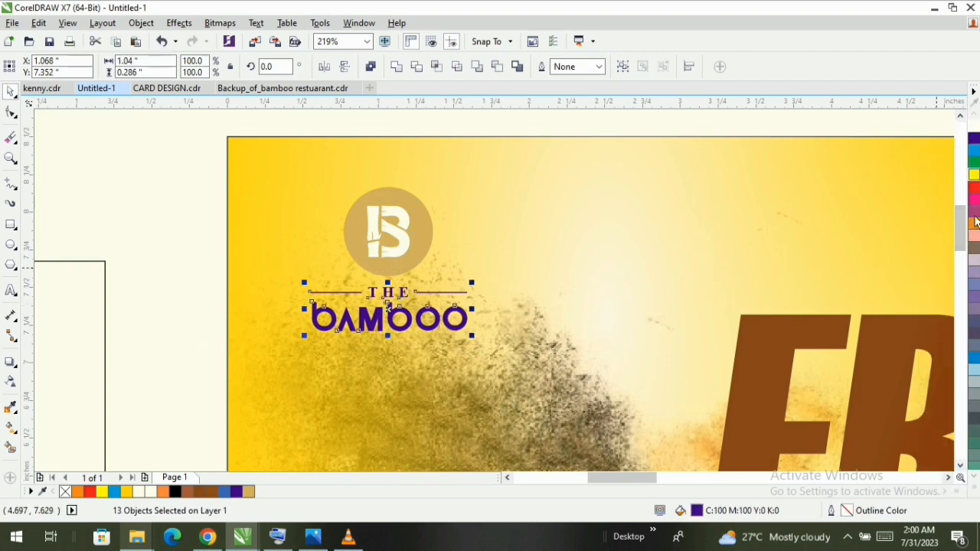
{"action": "left_click", "coordinate": [977, 496]}
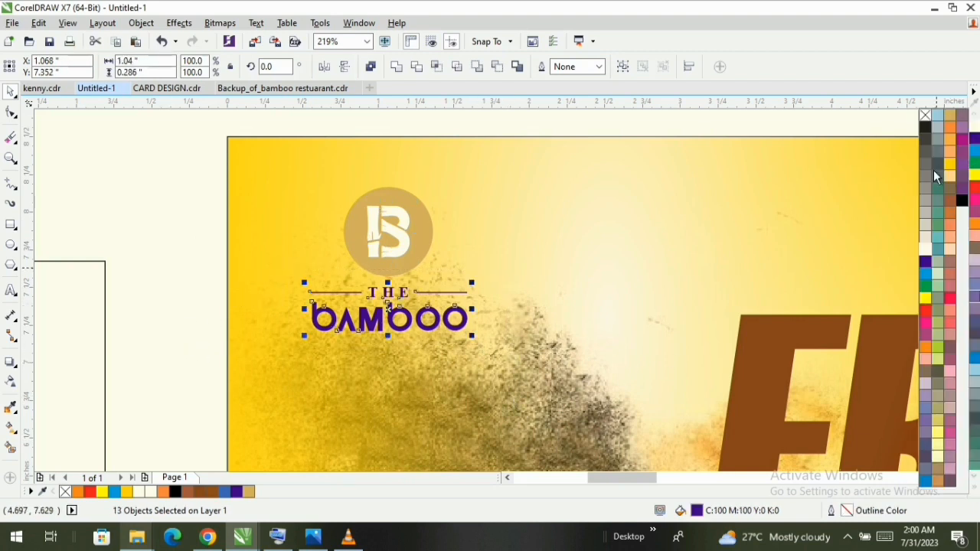
{"action": "left_click", "coordinate": [950, 116]}
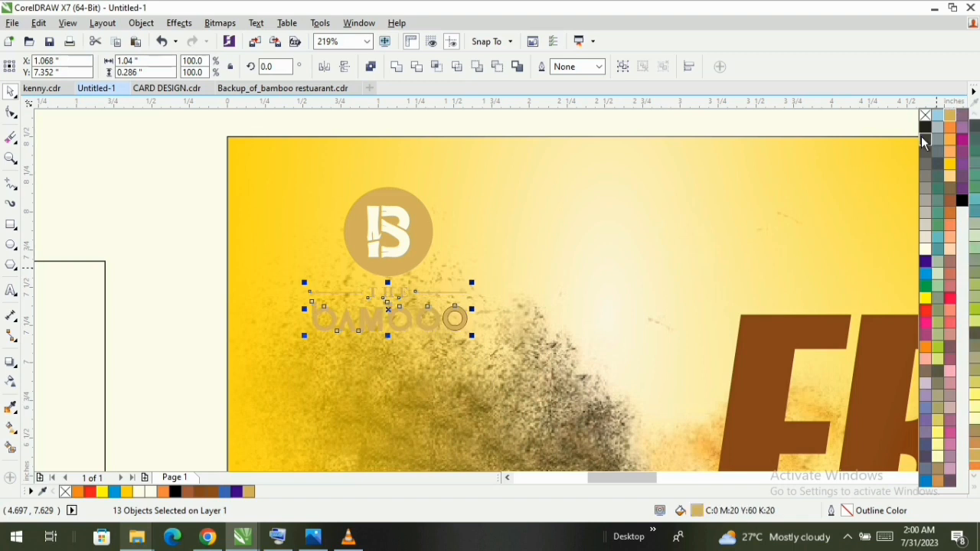
{"action": "left_click", "coordinate": [925, 127]}
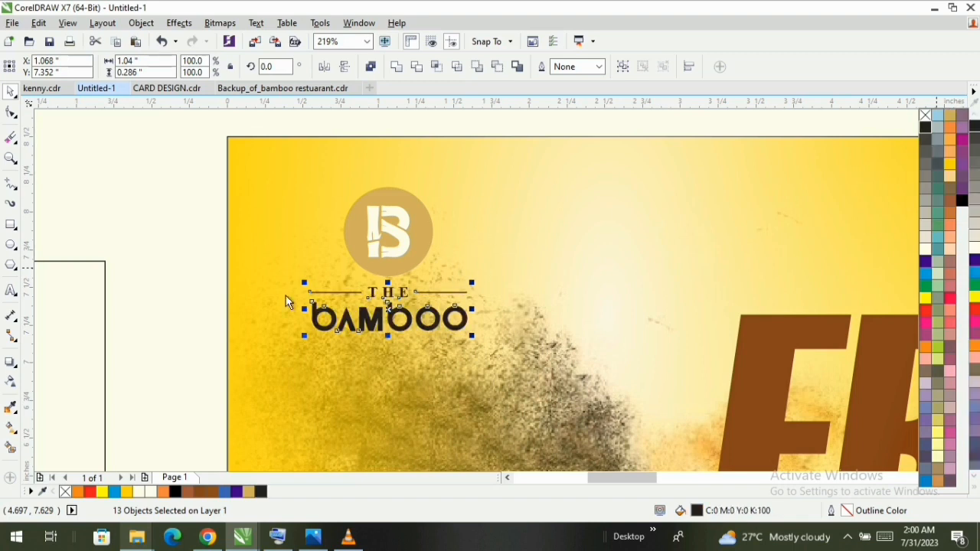
{"action": "left_click", "coordinate": [152, 269]}
- Move the whole logo slightly right and down, closer to the FRIDAY lettering
{"action": "key", "text": "F3"}
{"action": "key", "text": "F3"}
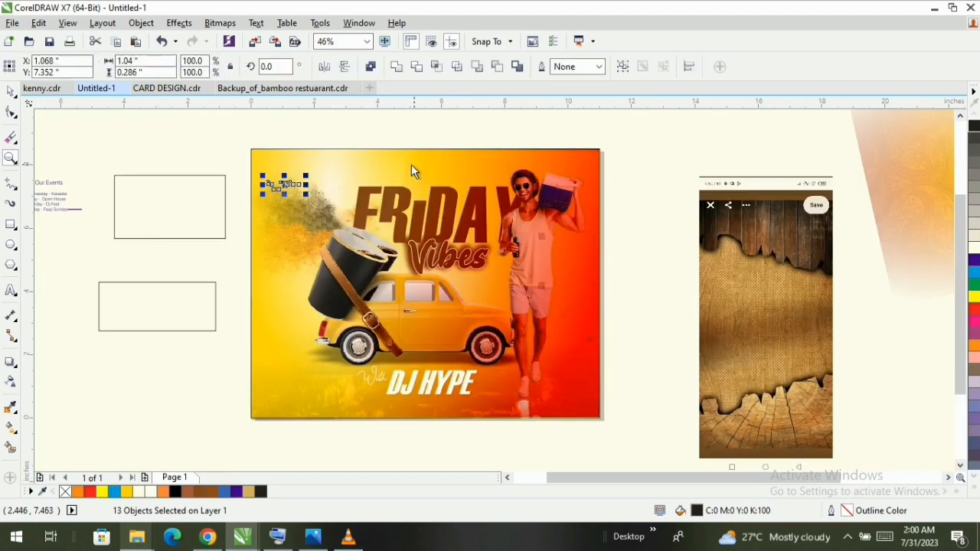
{"action": "left_click_drag", "start_coordinate": [242, 145], "coordinate": [297, 173]}
{"action": "key", "text": "Escape"}
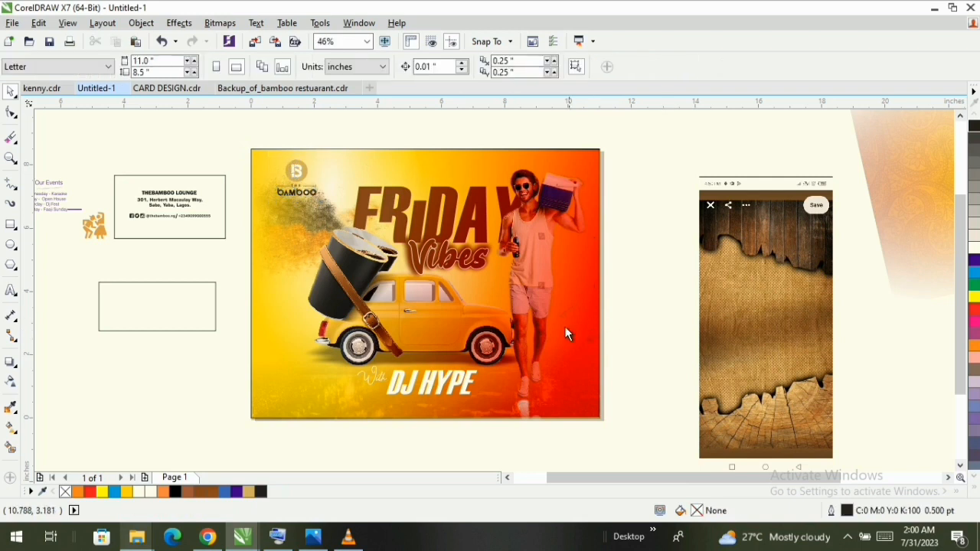
- Import the brush-stroke image images (37).jpeg and place it about 2.53 inches wide over the page's lower-right corner
{"action": "key", "text": "z"}
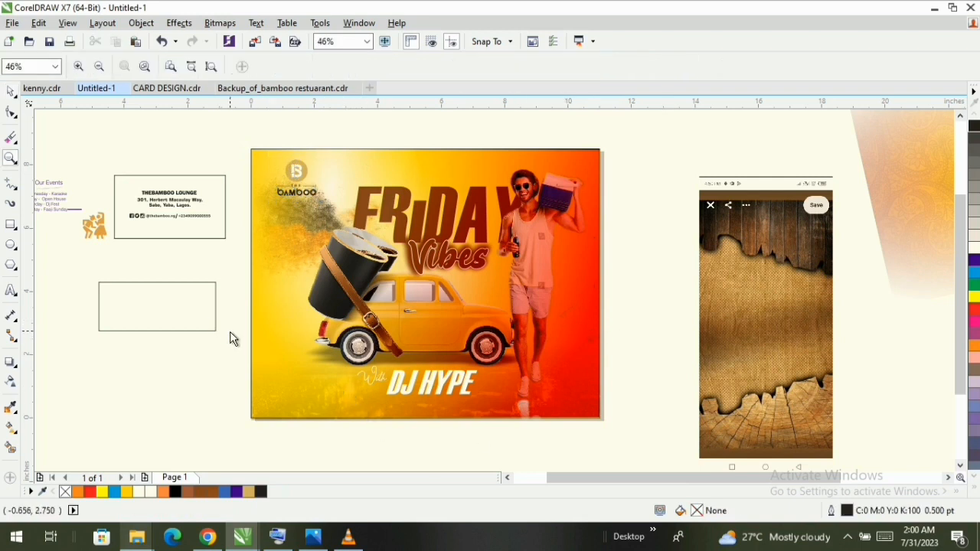
{"action": "left_click_drag", "start_coordinate": [230, 334], "coordinate": [589, 432]}
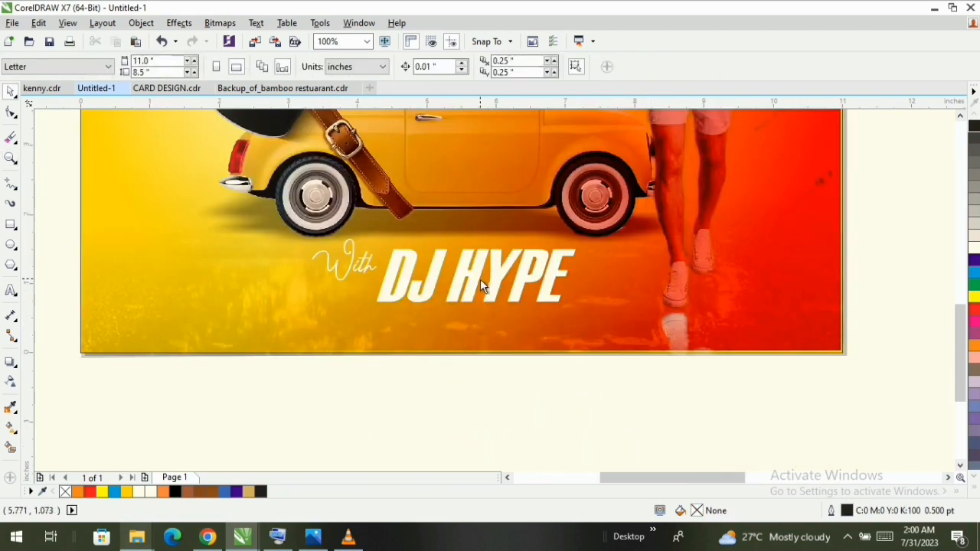
{"action": "right_click", "coordinate": [898, 164]}
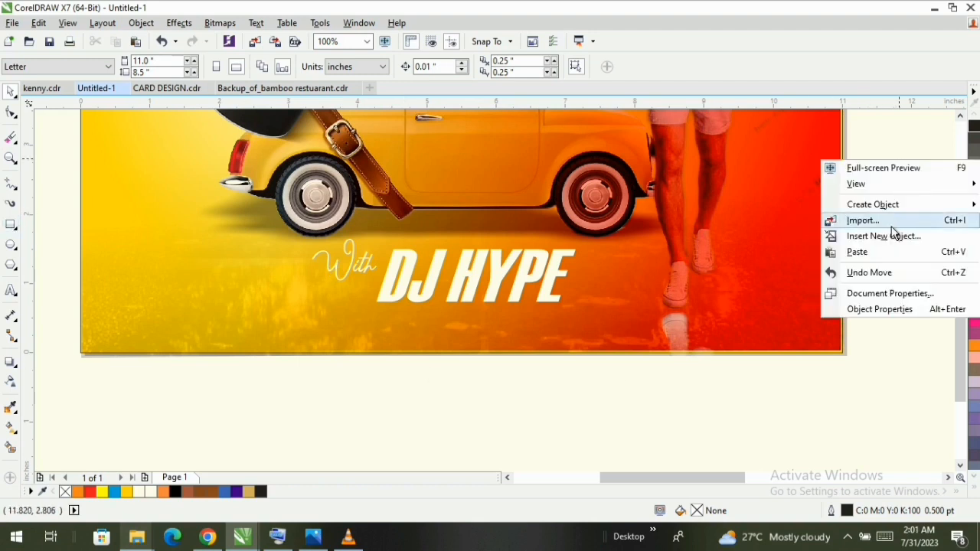
{"action": "left_click", "coordinate": [889, 222]}
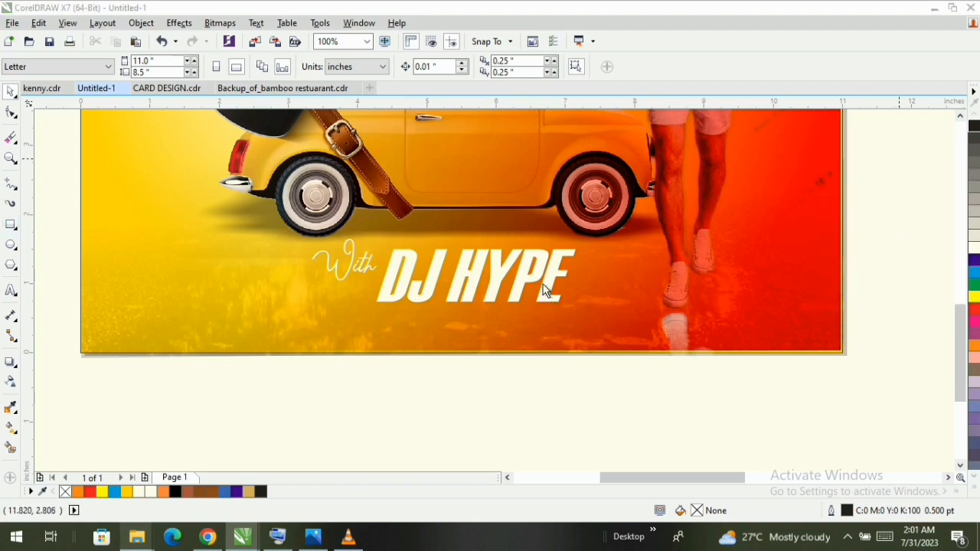
{"action": "left_click_drag", "start_coordinate": [670, 166], "coordinate": [664, 190]}
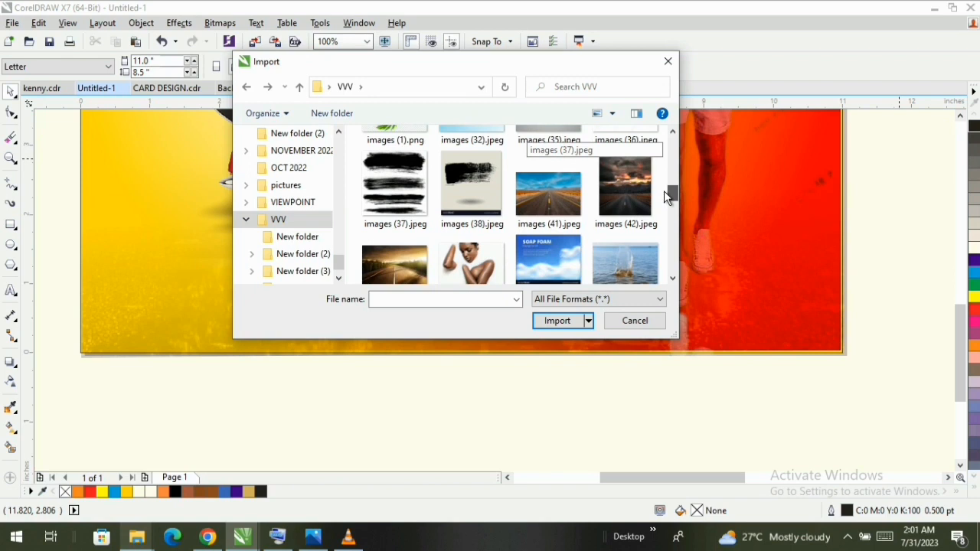
{"action": "double_click", "coordinate": [383, 190]}
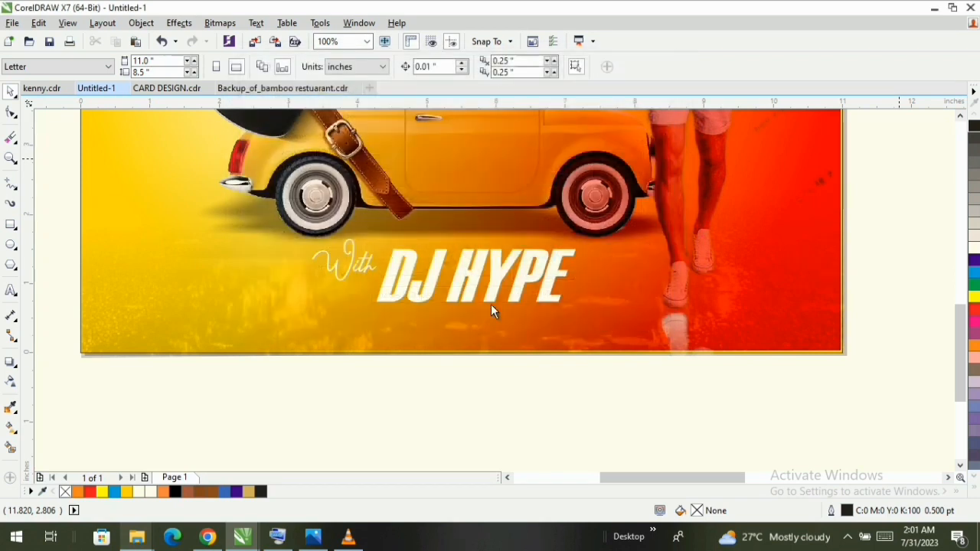
{"action": "left_click_drag", "start_coordinate": [698, 204], "coordinate": [875, 427]}
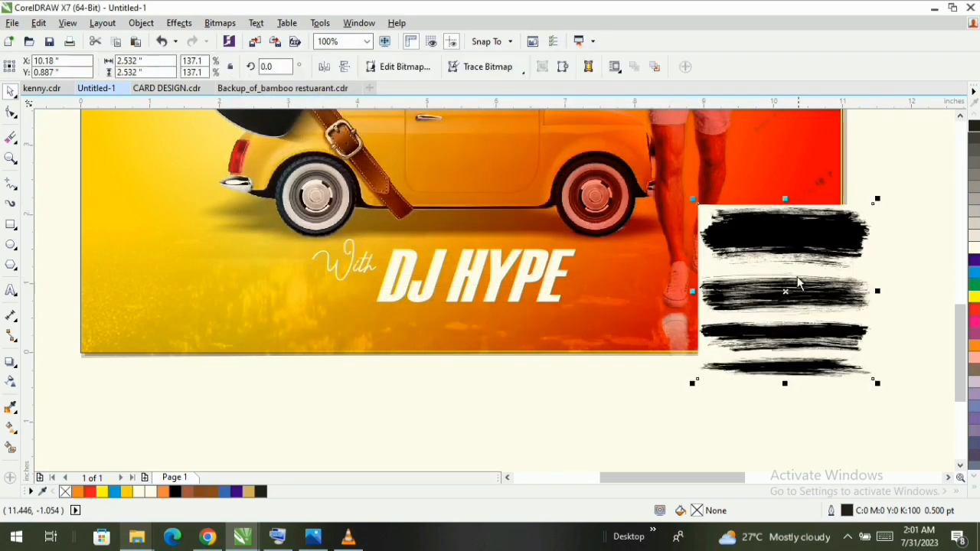
{"action": "left_click_drag", "start_coordinate": [767, 293], "coordinate": [736, 304]}
- Convert the brush-stroke image to a 300 dpi CMYK bitmap with anti-aliasing and a transparent background
{"action": "left_click", "coordinate": [221, 23]}
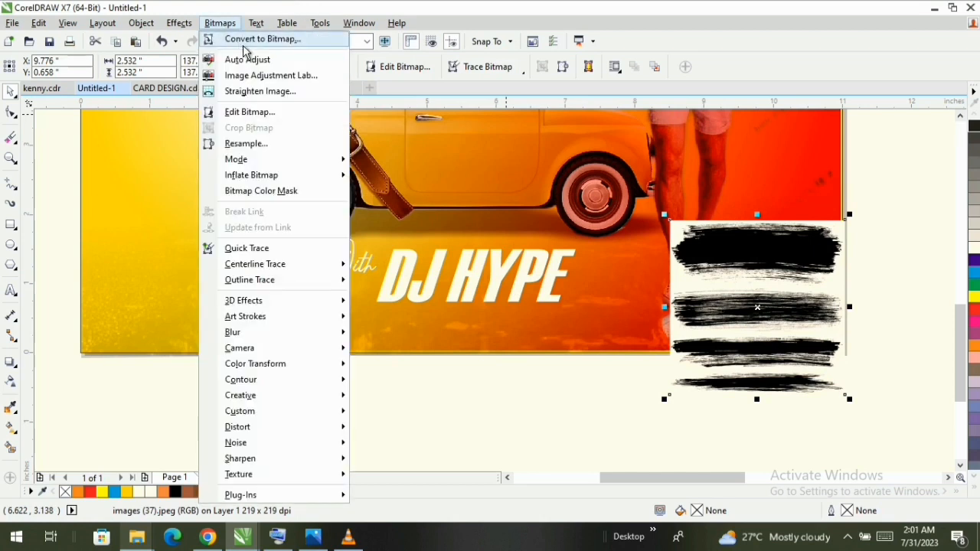
{"action": "left_click", "coordinate": [248, 37]}
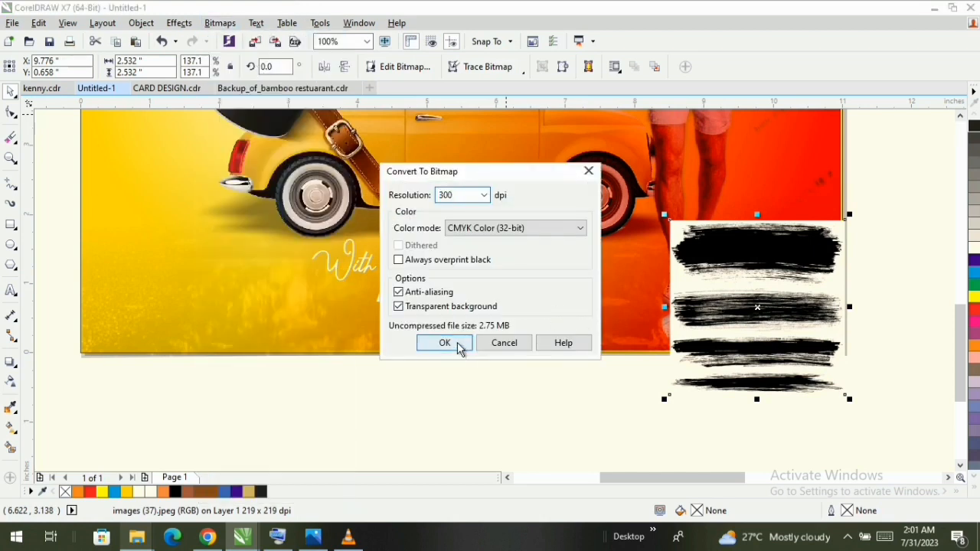
{"action": "left_click", "coordinate": [445, 343]}
- Convert the brush-stroke bitmap to 1-bit black and white using Line Art with a threshold of 204
{"action": "left_click", "coordinate": [221, 23]}
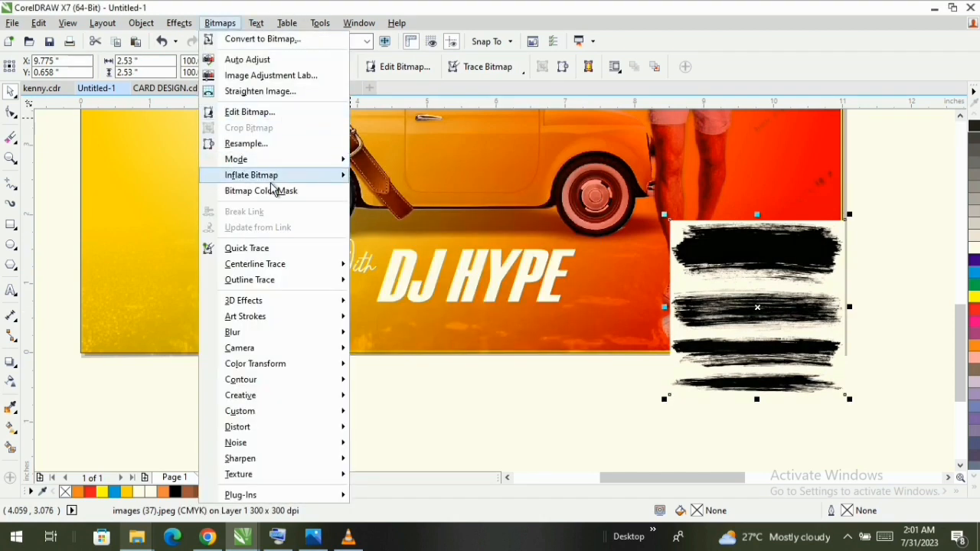
{"action": "mouse_move", "coordinate": [337, 160]}
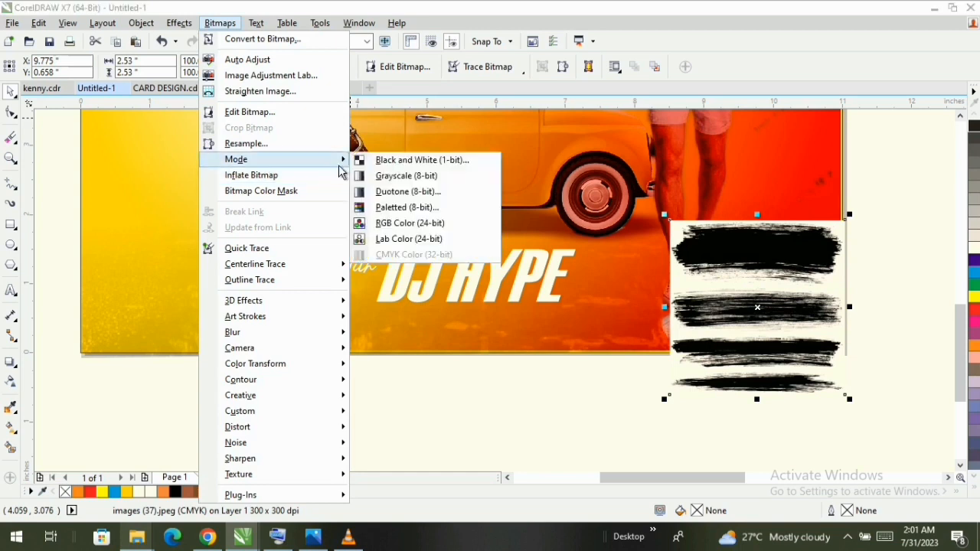
{"action": "left_click", "coordinate": [402, 161]}
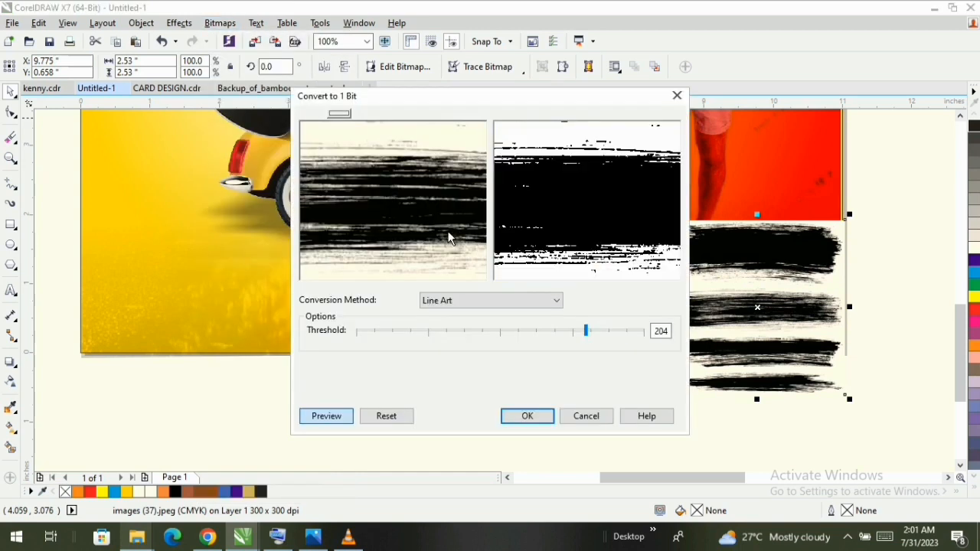
{"action": "right_click", "coordinate": [434, 232]}
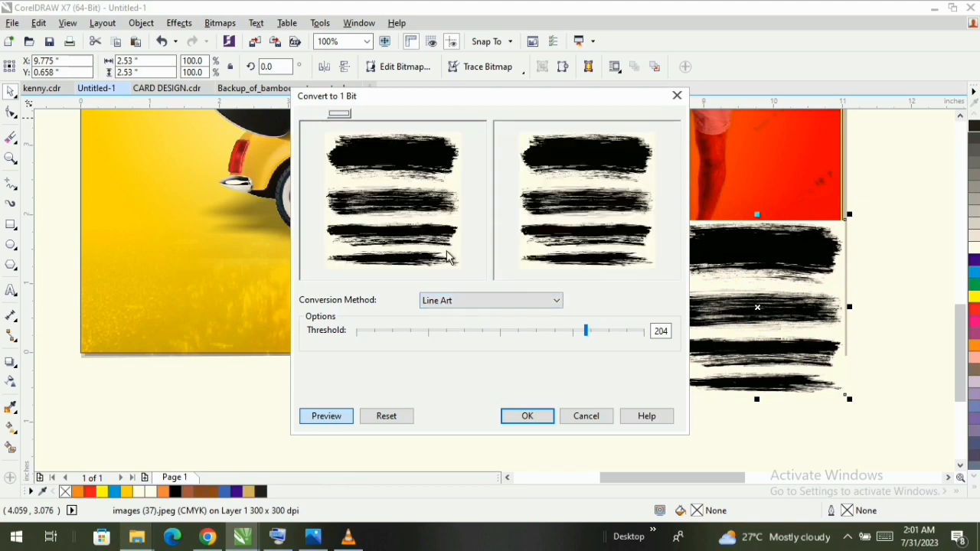
{"action": "left_click", "coordinate": [528, 416]}
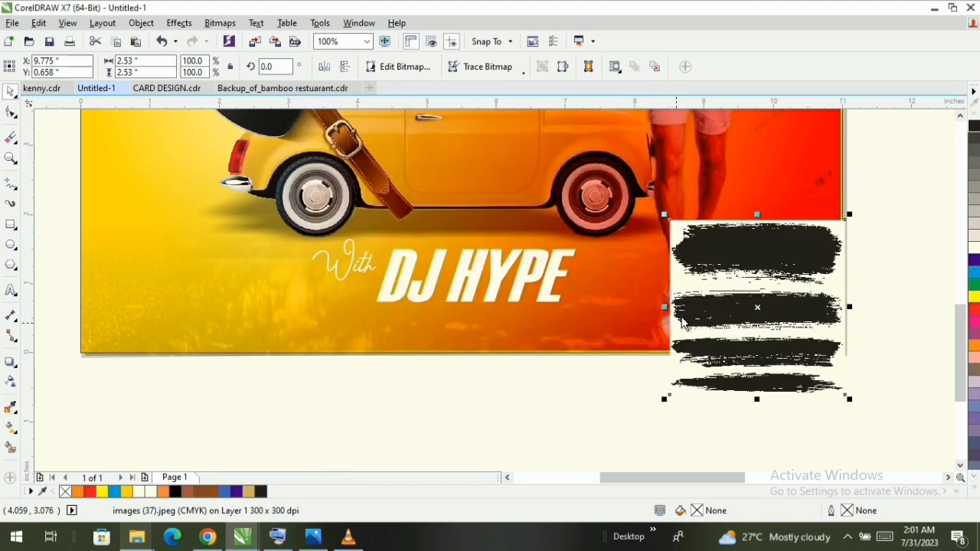
- Try to vectorise the brush-stroke bitmap with Quick Trace
{"action": "right_click", "coordinate": [769, 251]}
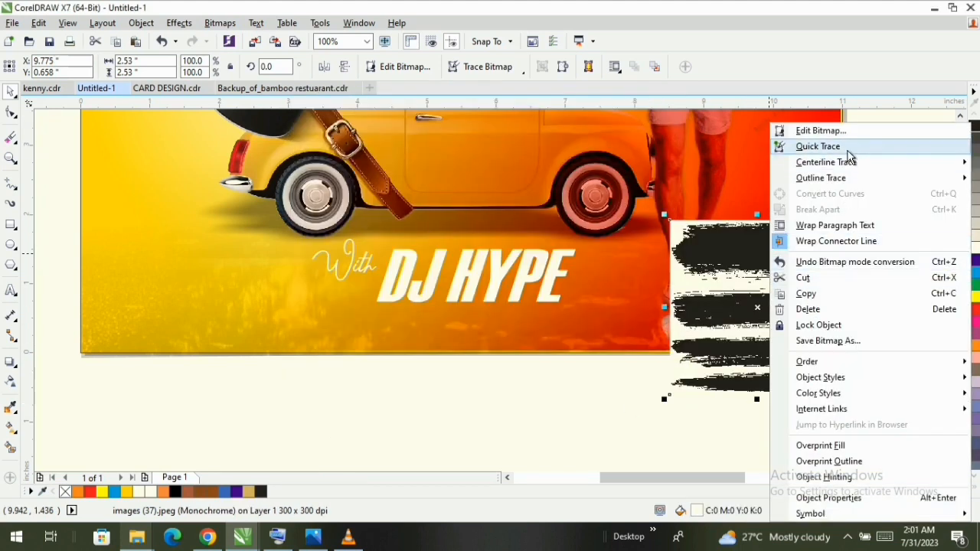
{"action": "left_click", "coordinate": [817, 146]}
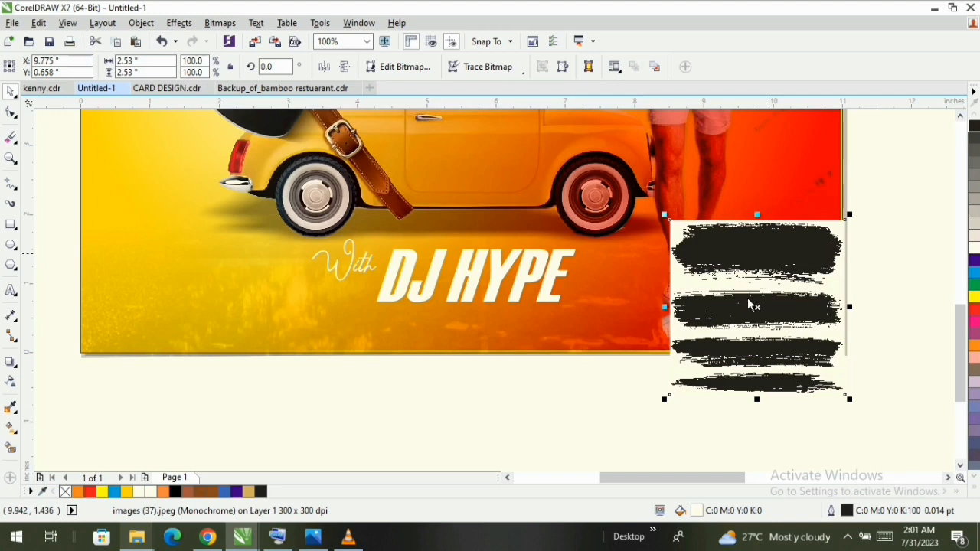
{"action": "key", "text": "ctrl+z"}
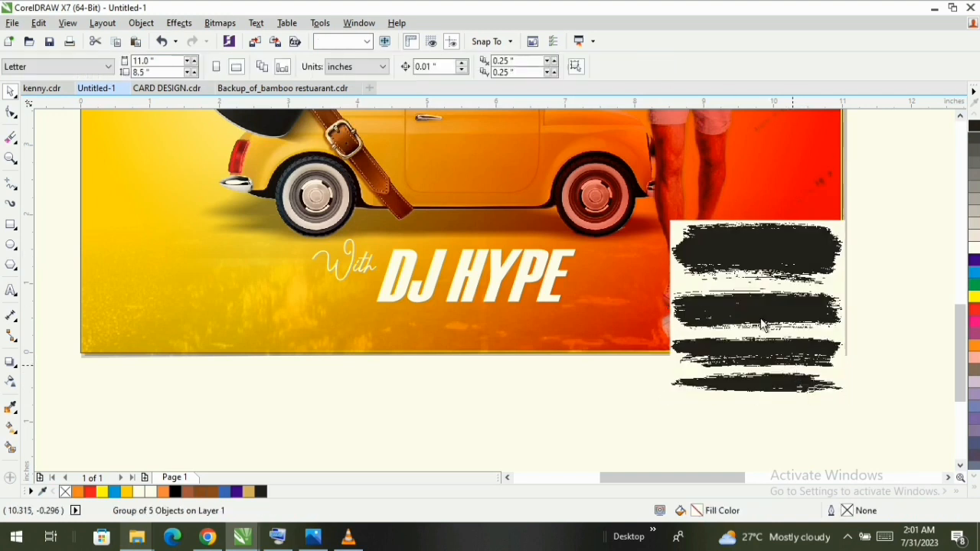
- Crop the brush-stroke image by its nodes to only the second stroke, about 2.53 by 0.71 inches, and remove its fill
{"action": "left_click", "coordinate": [762, 304]}
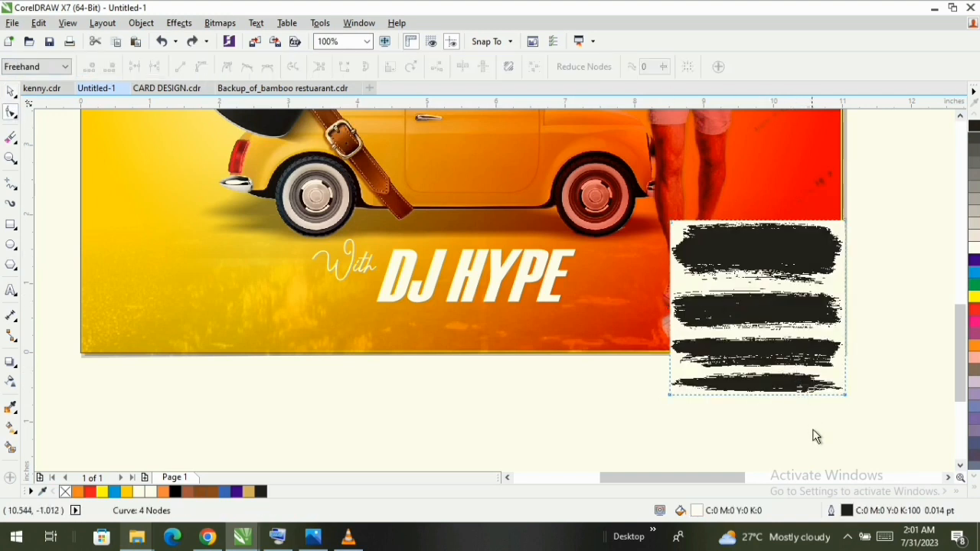
{"action": "left_click", "coordinate": [673, 218]}
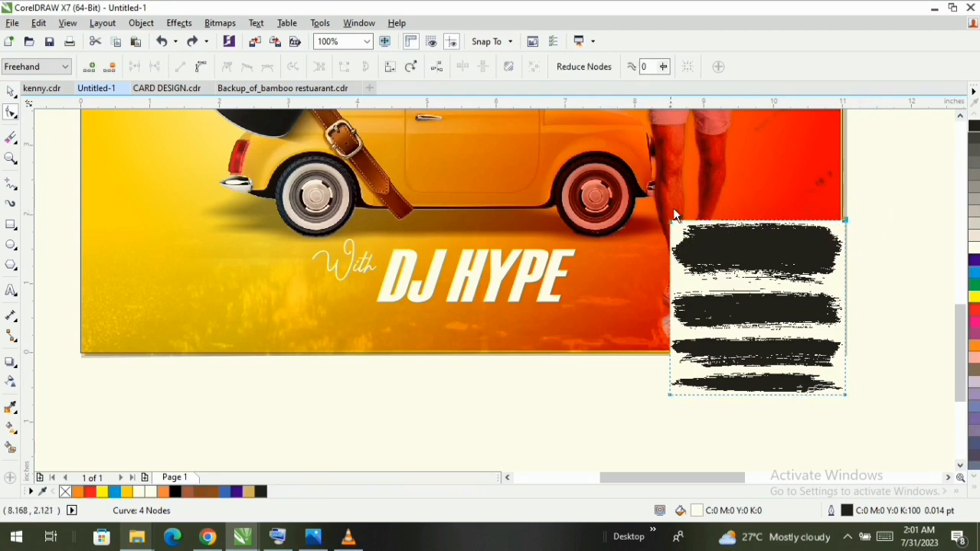
{"action": "left_click_drag", "start_coordinate": [673, 227], "coordinate": [672, 285]}
{"action": "left_click_drag", "start_coordinate": [844, 397], "coordinate": [845, 331]}
{"action": "left_click_drag", "start_coordinate": [670, 395], "coordinate": [671, 333]}
{"action": "key", "text": "space"}
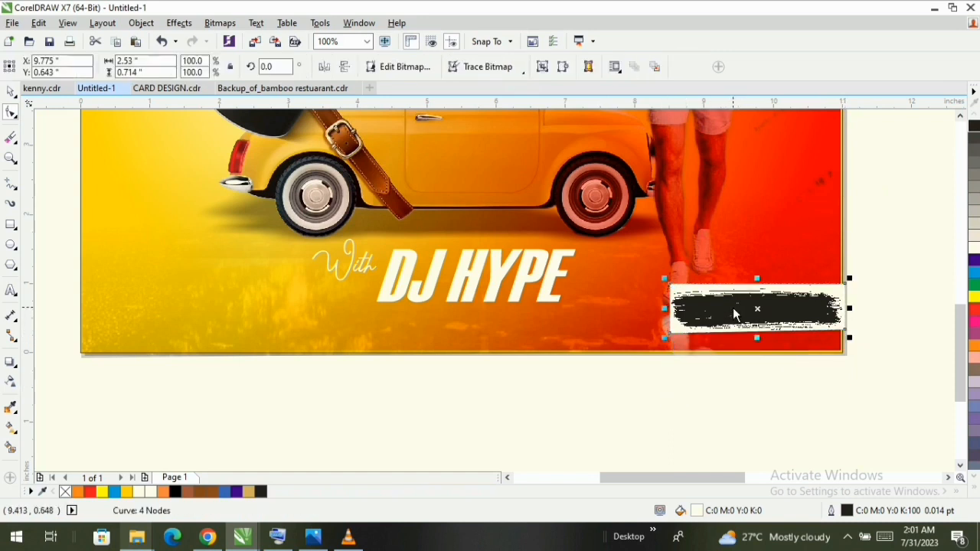
{"action": "left_click", "coordinate": [974, 488]}
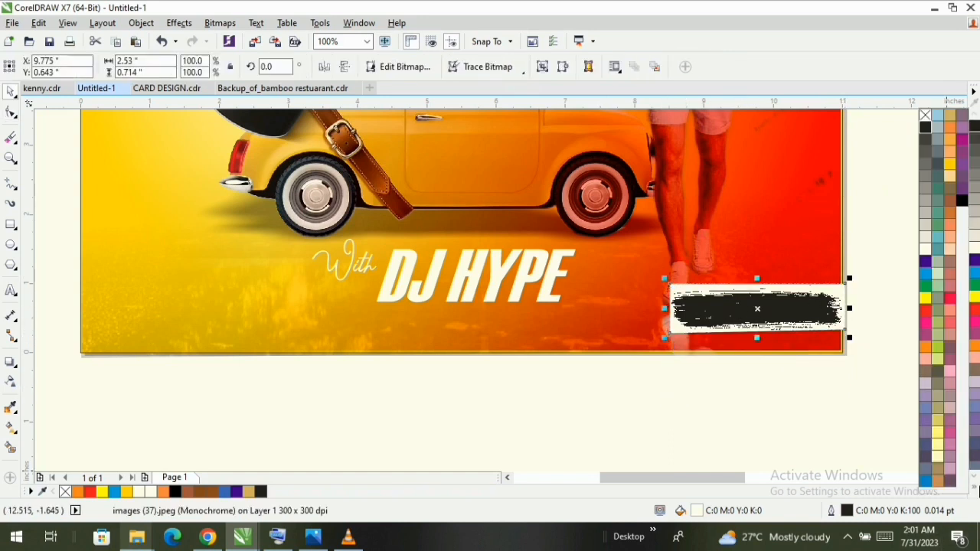
{"action": "left_click", "coordinate": [924, 116]}
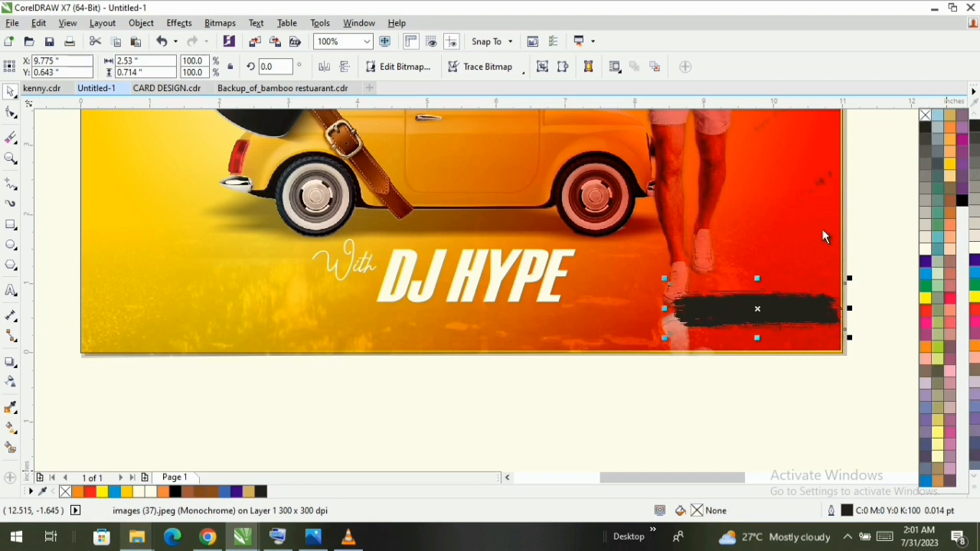
- Move the black brush stroke over the DJ HYPE lettering and enlarge it to about 7 inches wide
{"action": "left_click_drag", "start_coordinate": [724, 312], "coordinate": [365, 301]}
{"action": "mouse_move", "coordinate": [494, 328]}
{"action": "left_mouse_down"}
{"action": "mouse_move", "coordinate": [658, 390]}
{"action": "mouse_move", "coordinate": [664, 383]}
{"action": "left_mouse_up"}
{"action": "left_click_drag", "start_coordinate": [512, 323], "coordinate": [578, 328]}
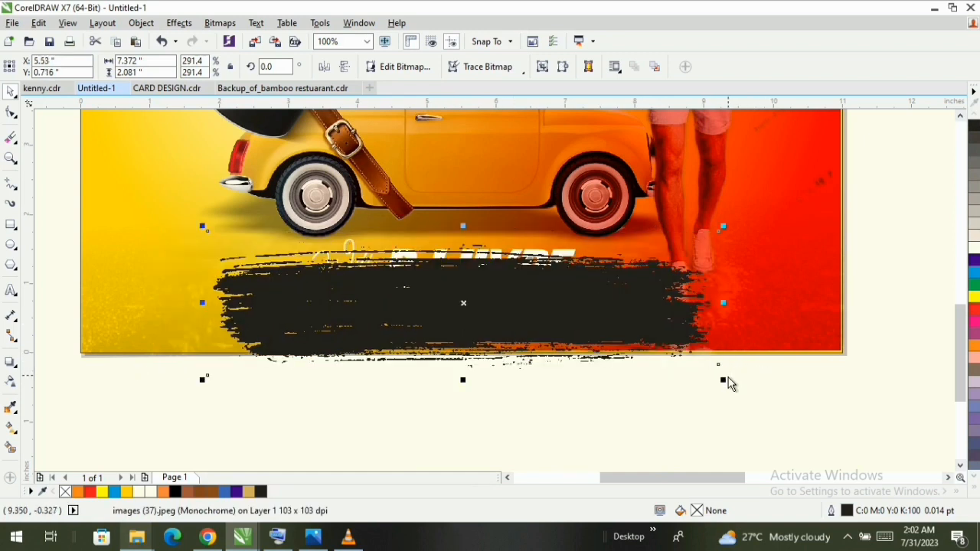
{"action": "left_click_drag", "start_coordinate": [723, 380], "coordinate": [716, 383]}
- Bring the DJ HYPE and With texts in front of the brush stroke and position the stroke behind them
{"action": "left_click_drag", "start_coordinate": [382, 317], "coordinate": [384, 379]}
{"action": "left_click", "coordinate": [397, 268]}
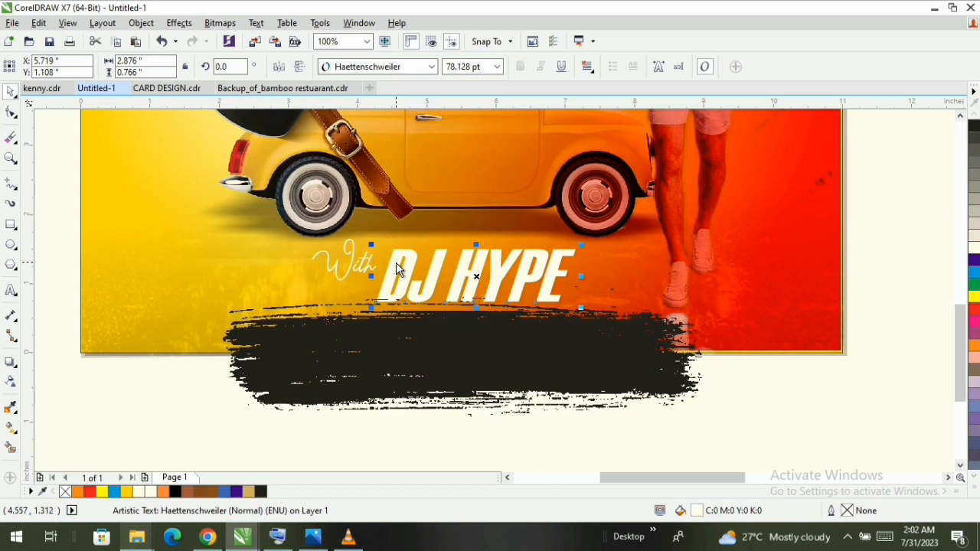
{"action": "left_click", "coordinate": [326, 264]}
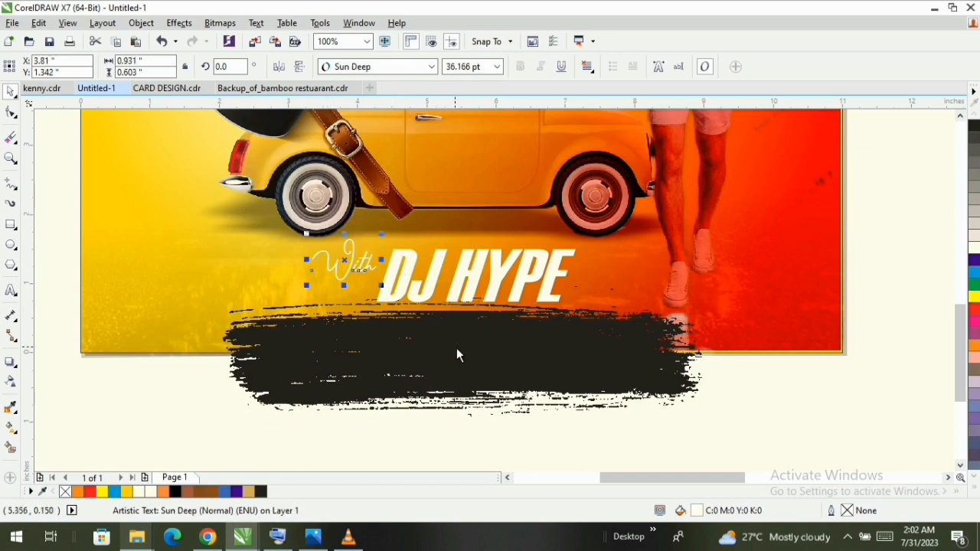
{"action": "mouse_move", "coordinate": [456, 354]}
{"action": "left_mouse_down"}
{"action": "mouse_move", "coordinate": [459, 317]}
{"action": "mouse_move", "coordinate": [468, 319]}
{"action": "left_mouse_up"}
- Recolour the THEBAMBOO LOUNGE and venue address texts white and place them beneath the DJ HYPE lettering
{"action": "key", "text": "z"}
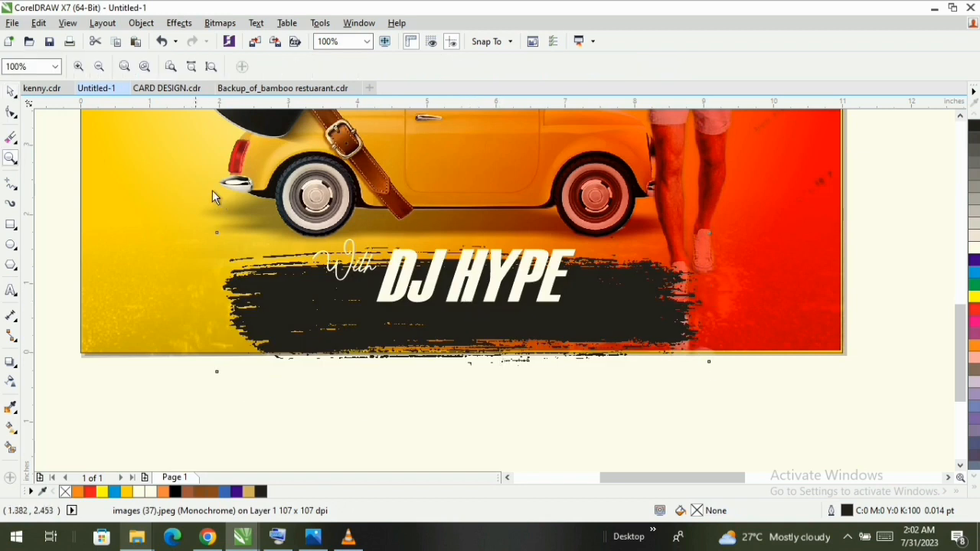
{"action": "key", "text": "F3"}
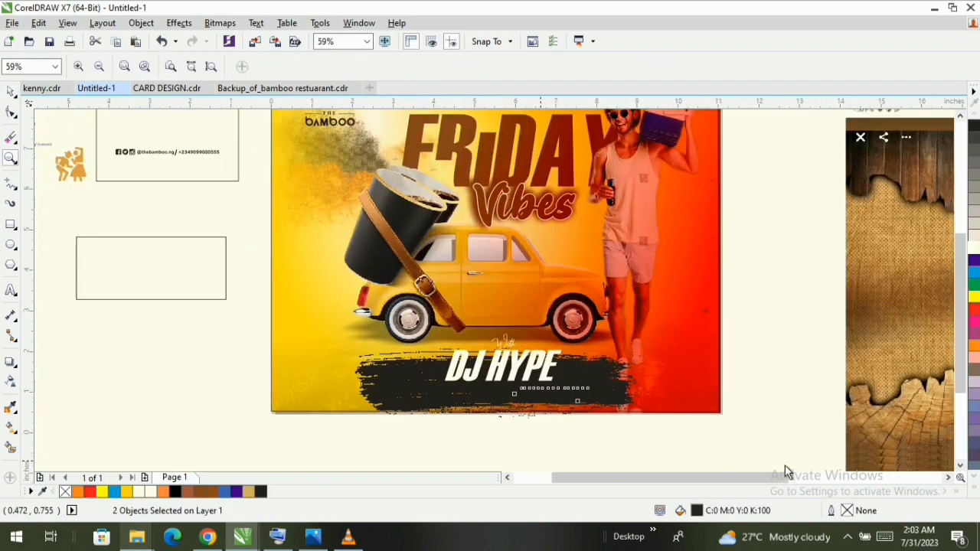
{"action": "left_click_drag", "start_coordinate": [265, 349], "coordinate": [785, 465]}
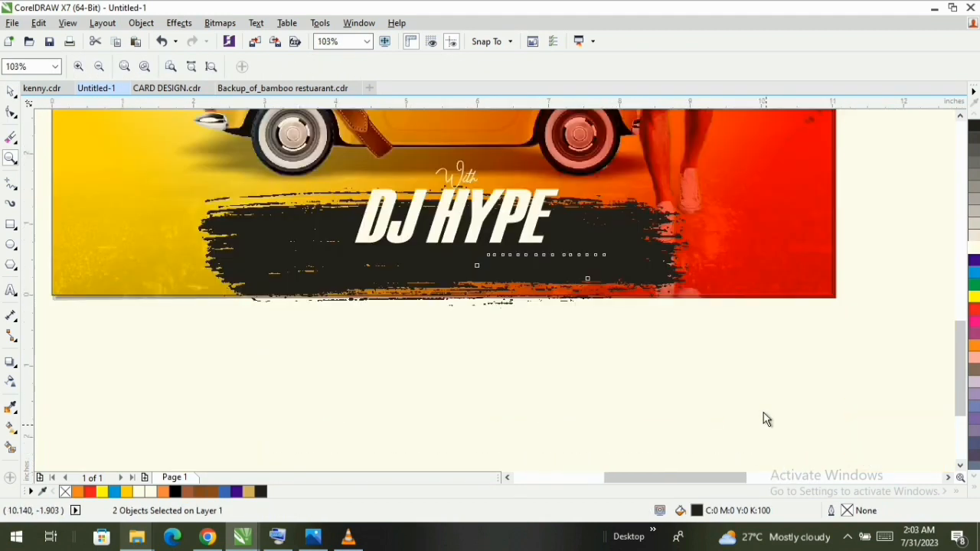
{"action": "left_click", "coordinate": [974, 248]}
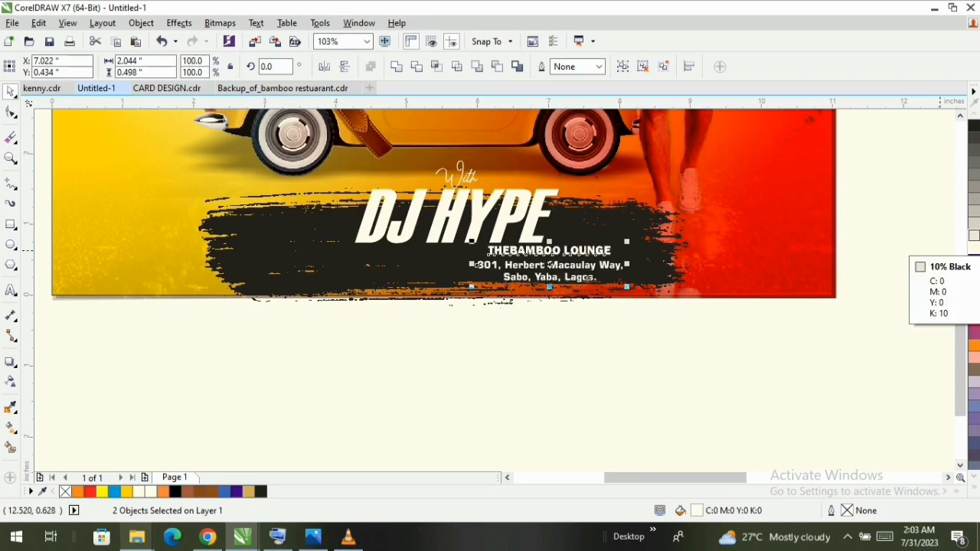
{"action": "left_click_drag", "start_coordinate": [557, 276], "coordinate": [499, 325]}
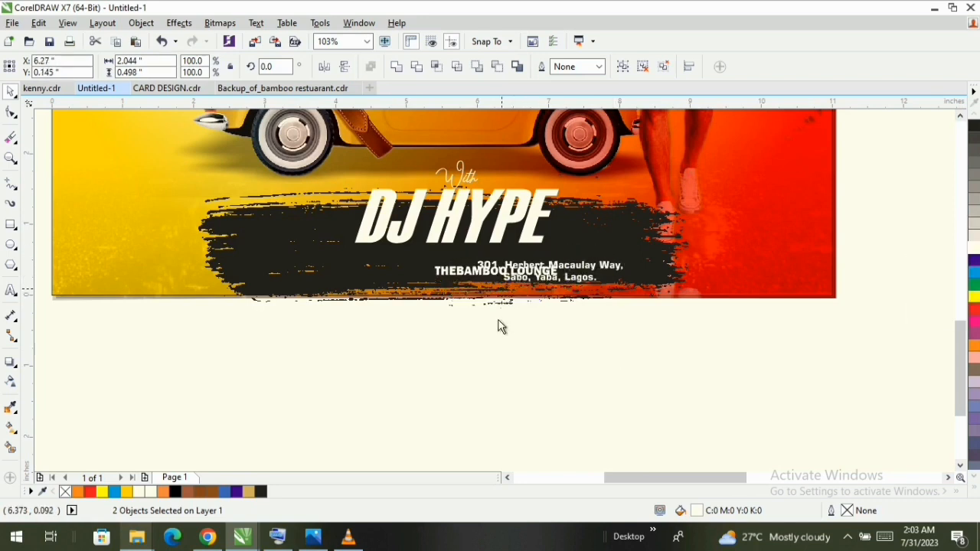
{"action": "left_click", "coordinate": [452, 291]}
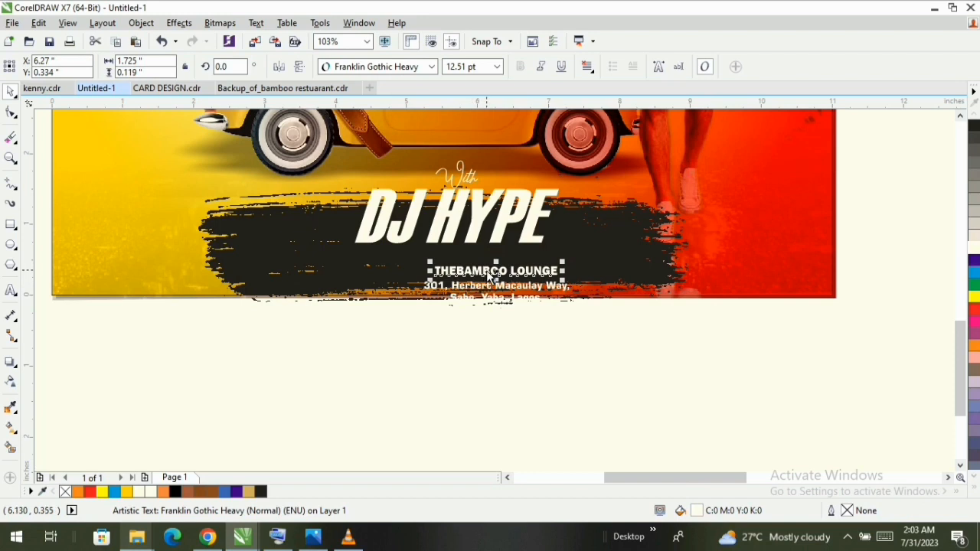
{"action": "left_click_drag", "start_coordinate": [488, 275], "coordinate": [453, 267]}
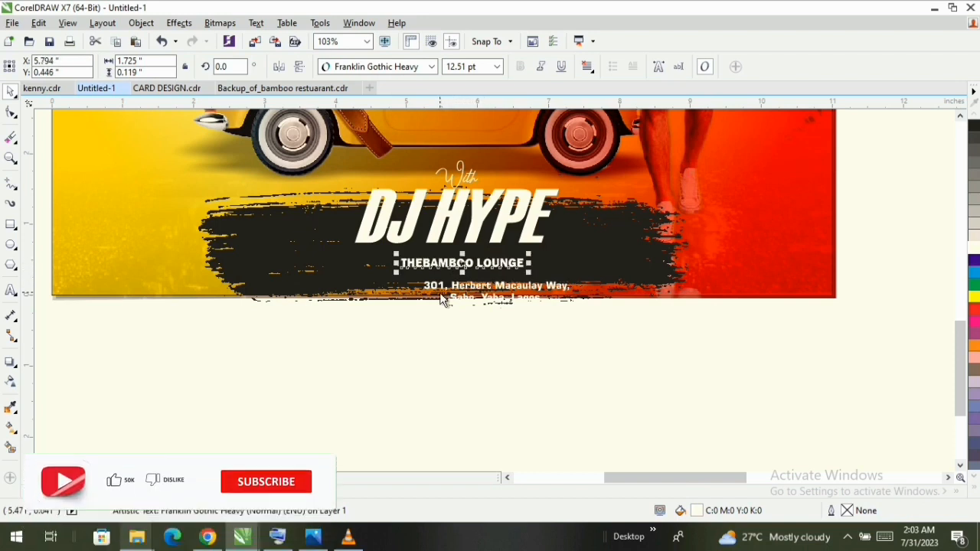
- Recolour the venue address black and move it straight down off the page, below the brush stroke
{"action": "left_click", "coordinate": [462, 300]}
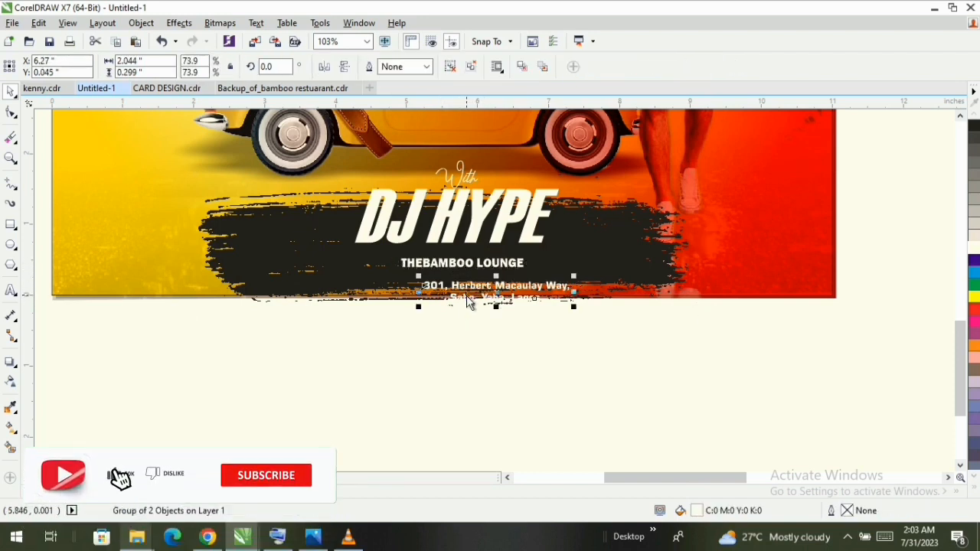
{"action": "left_click", "coordinate": [494, 300]}
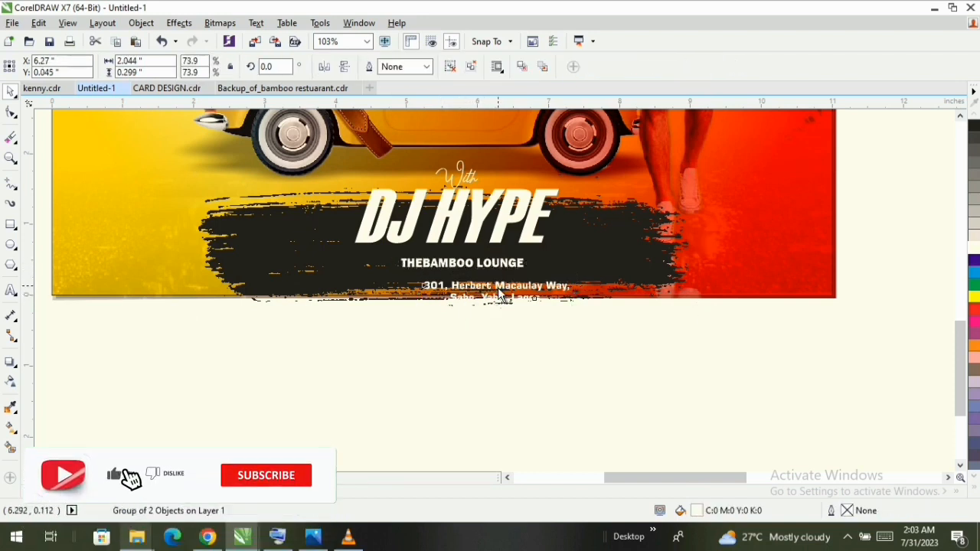
{"action": "left_click", "coordinate": [973, 126]}
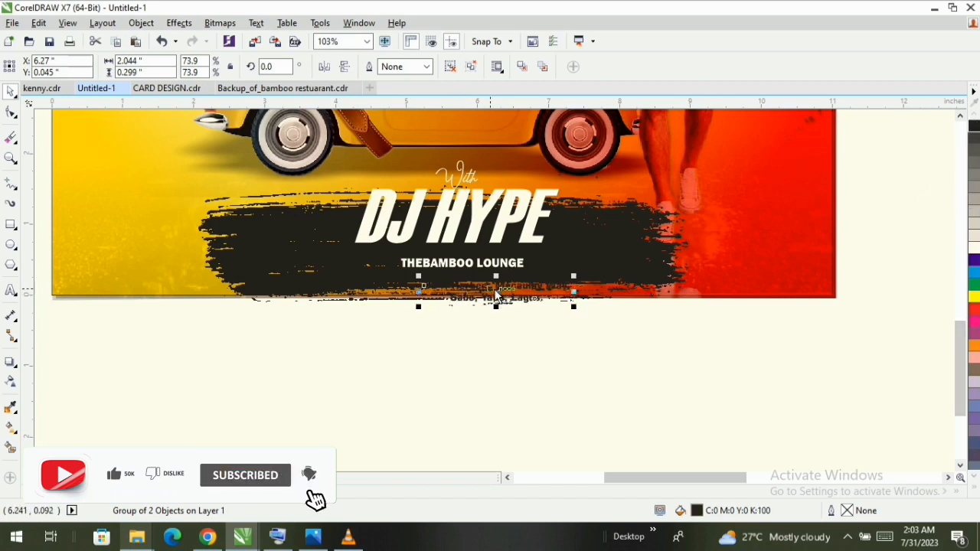
{"action": "left_click_drag", "start_coordinate": [496, 294], "coordinate": [496, 366]}
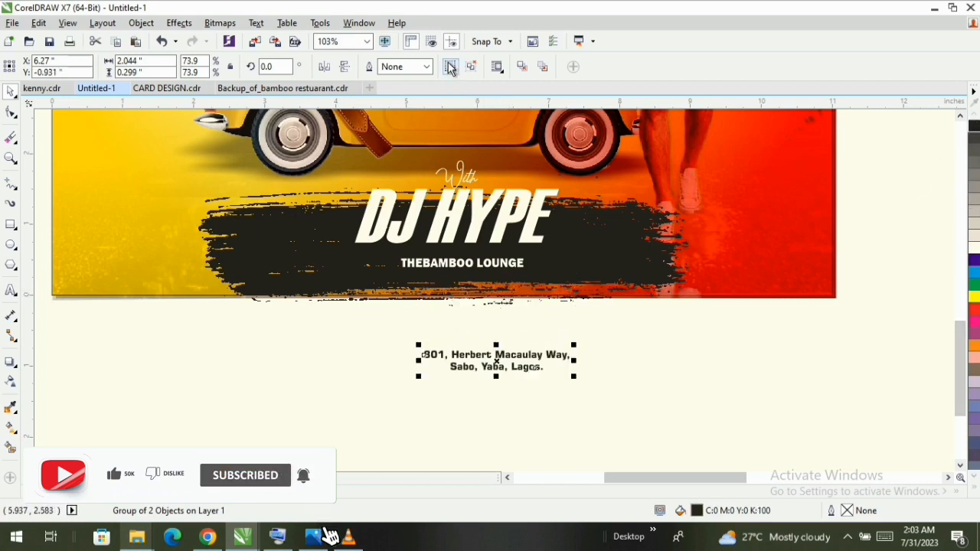
- Ungroup the venue address and select its main lettering curve
{"action": "left_click", "coordinate": [450, 66]}
{"action": "left_click", "coordinate": [597, 361]}
{"action": "left_click", "coordinate": [521, 374]}
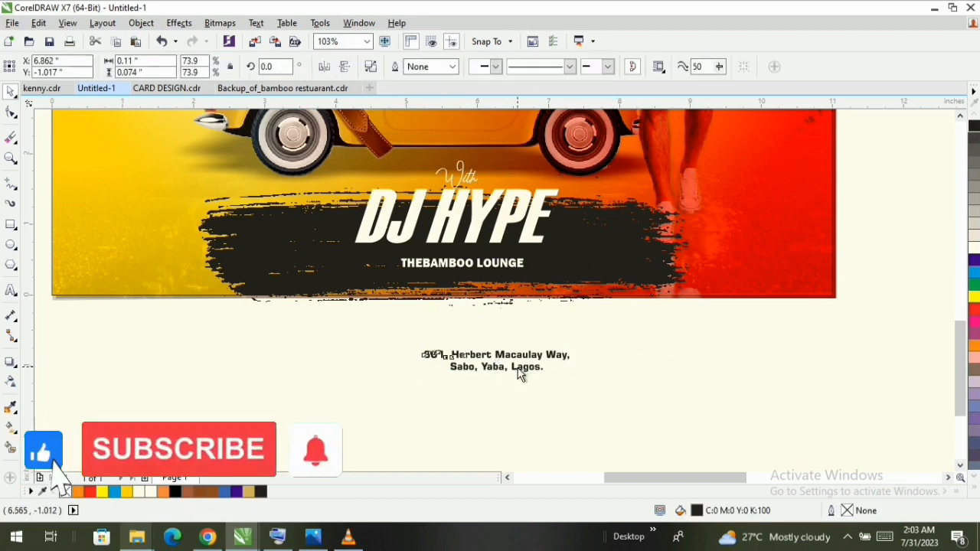
{"action": "double_click", "coordinate": [489, 371]}
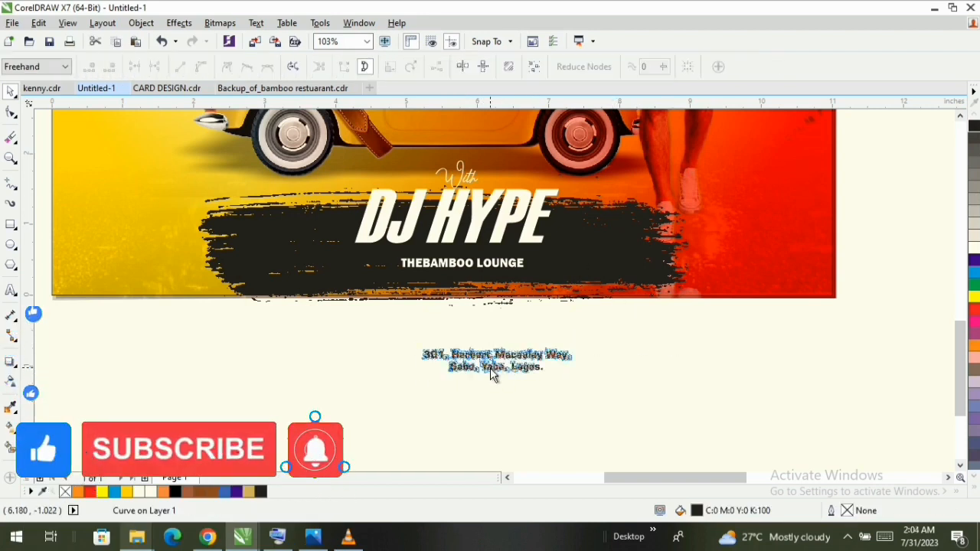
{"action": "key", "text": "space"}
- Delete the THEBAMBOO LOUNGE text from the brush stroke
{"action": "scroll", "coordinate": [496, 360], "scroll_direction": "up", "scroll_amount": 2}
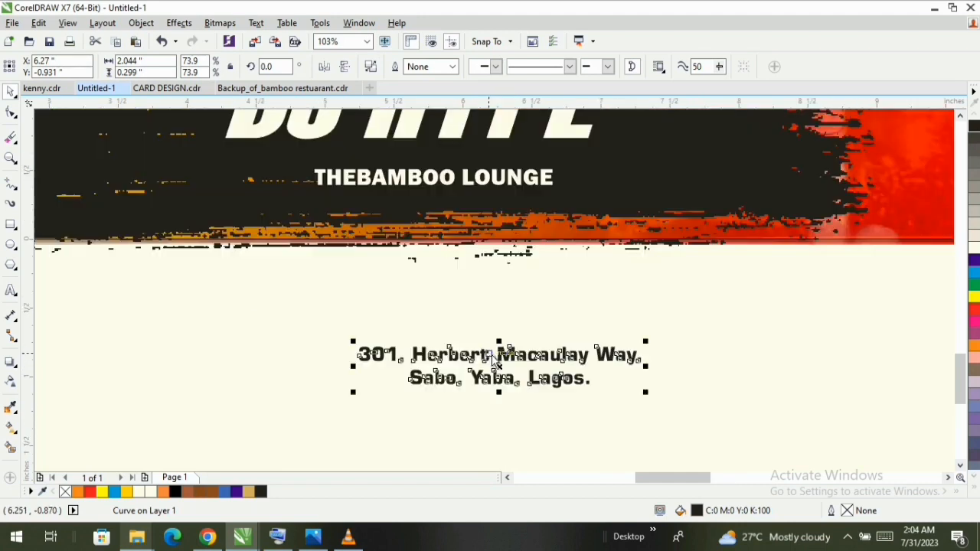
{"action": "left_click", "coordinate": [457, 183]}
{"action": "key", "text": "Delete"}
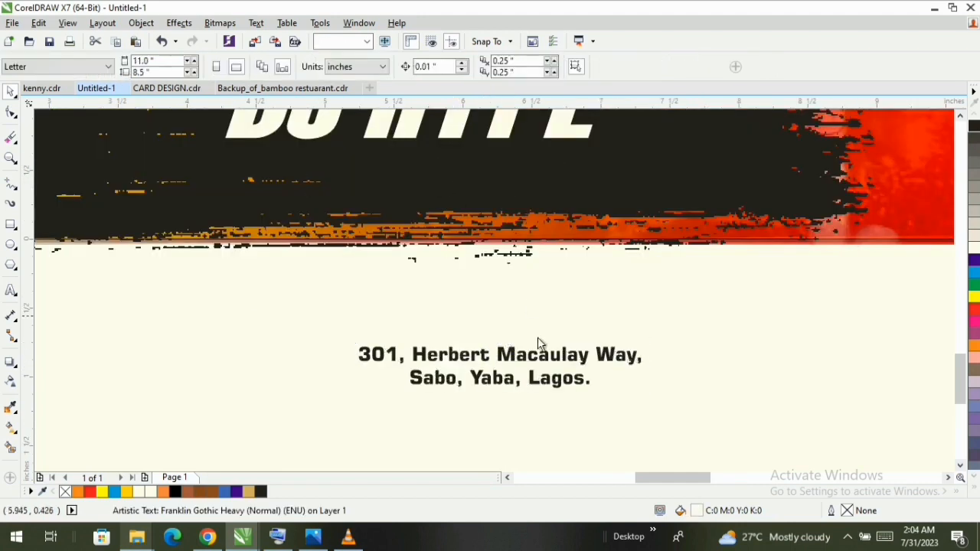
- Shrink the brush stroke to about 4.79 inches wide and reposition it behind the DJ HYPE lettering
{"action": "scroll", "coordinate": [567, 349], "scroll_direction": "down", "scroll_amount": 1}
{"action": "scroll", "coordinate": [532, 341], "scroll_direction": "down", "scroll_amount": 1}
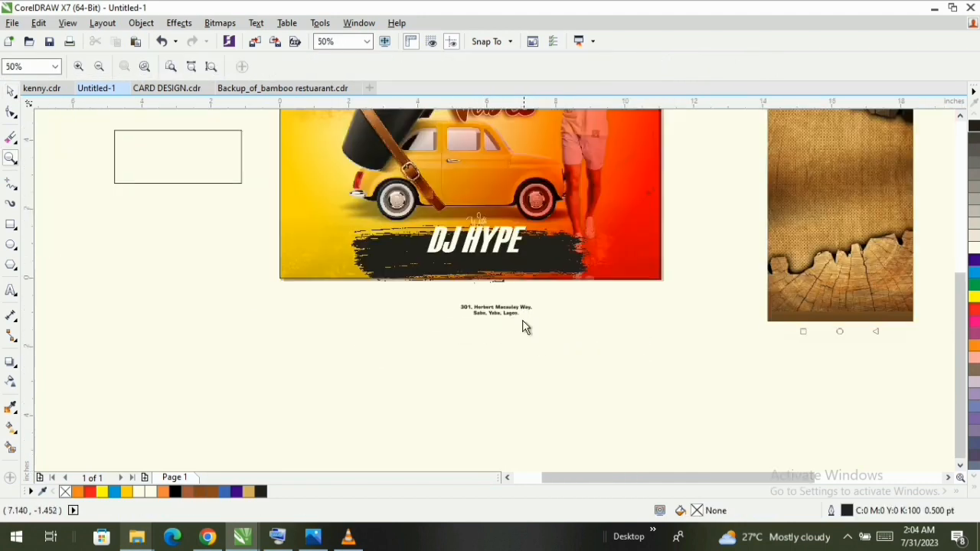
{"action": "left_click", "coordinate": [617, 274]}
{"action": "key", "text": "z"}
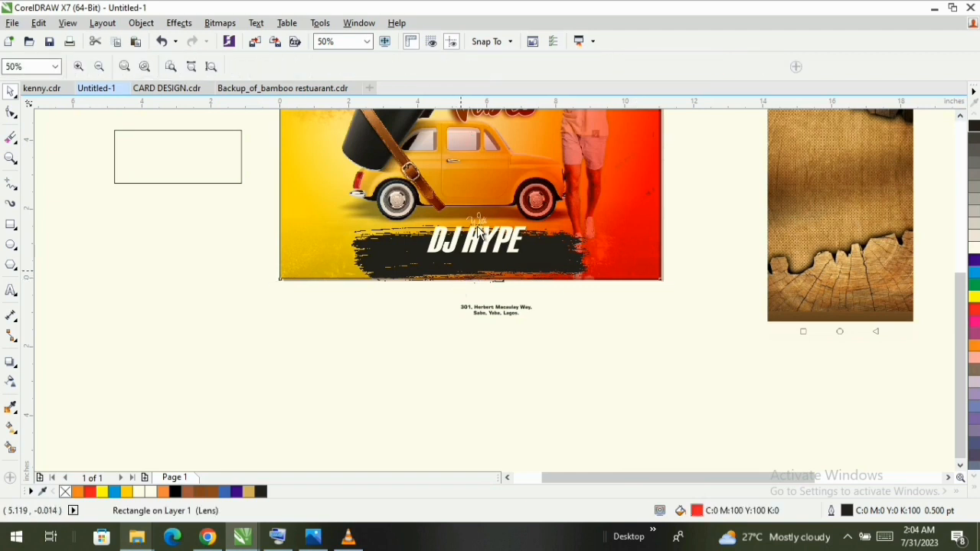
{"action": "scroll", "coordinate": [510, 288], "scroll_direction": "down", "scroll_amount": 1}
{"action": "left_click_drag", "start_coordinate": [383, 134], "coordinate": [593, 300]}
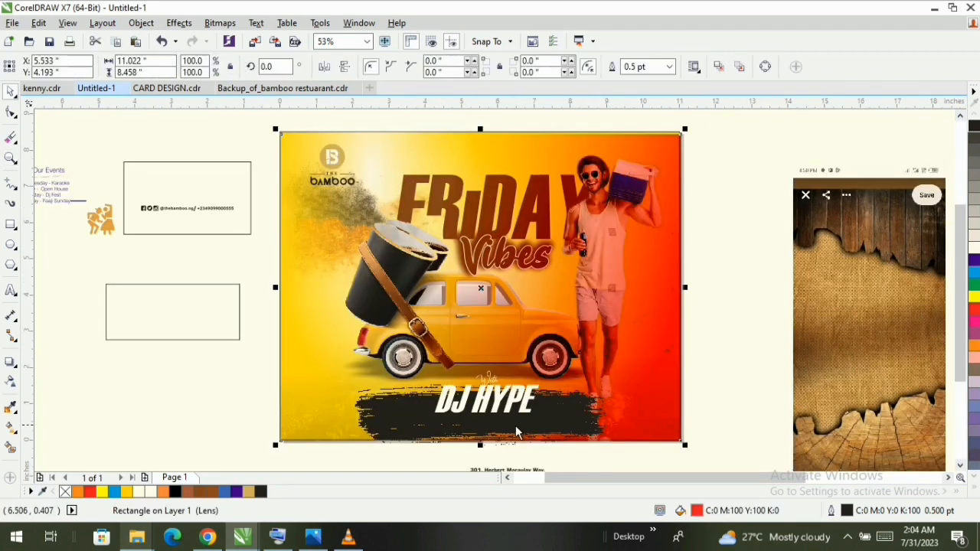
{"action": "left_click", "coordinate": [533, 420]}
{"action": "left_click_drag", "start_coordinate": [574, 426], "coordinate": [532, 419]}
{"action": "left_click_drag", "start_coordinate": [567, 456], "coordinate": [457, 460]}
{"action": "left_click_drag", "start_coordinate": [385, 404], "coordinate": [434, 408]}
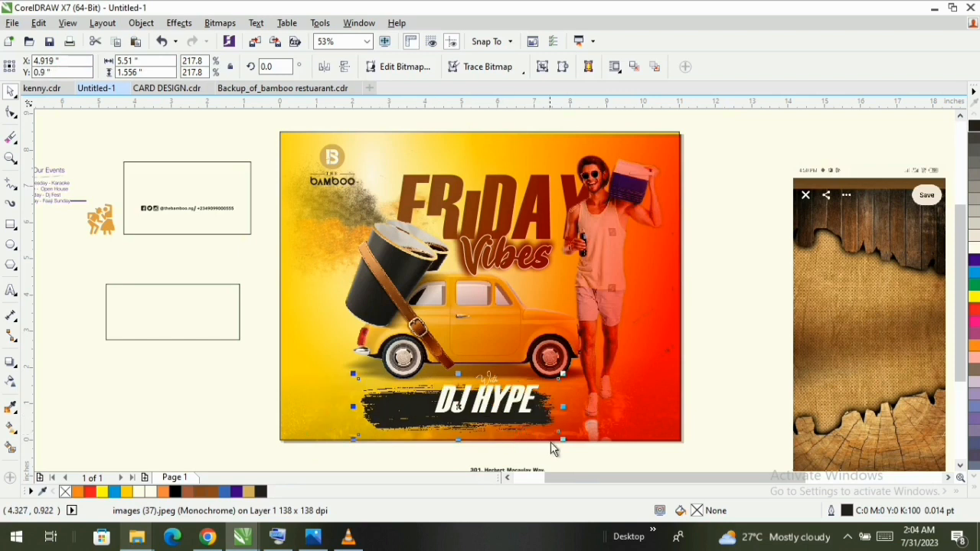
{"action": "left_click_drag", "start_coordinate": [562, 441], "coordinate": [551, 433]}
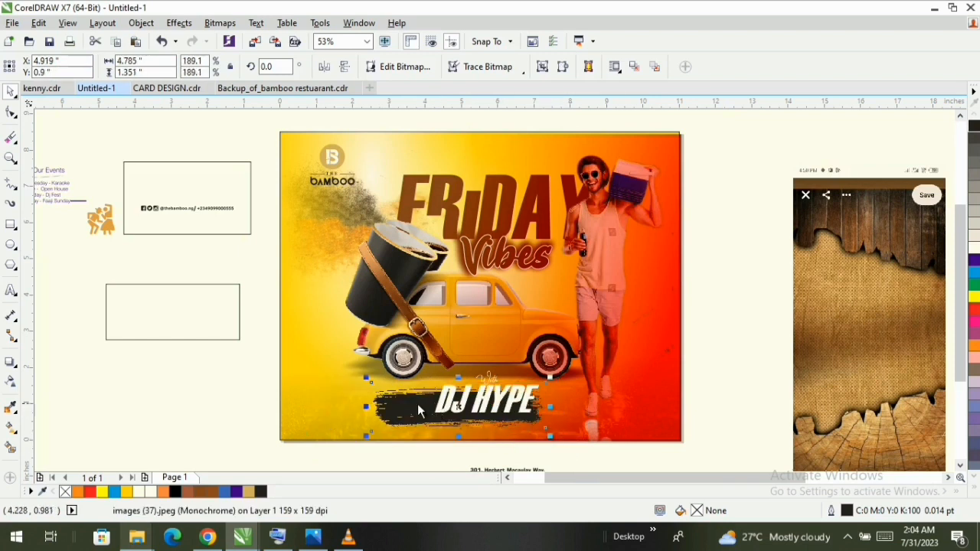
{"action": "left_click_drag", "start_coordinate": [425, 404], "coordinate": [444, 403]}
- Centre the DJ HYPE and With texts horizontally on the brush stroke
{"action": "left_click", "coordinate": [505, 408]}
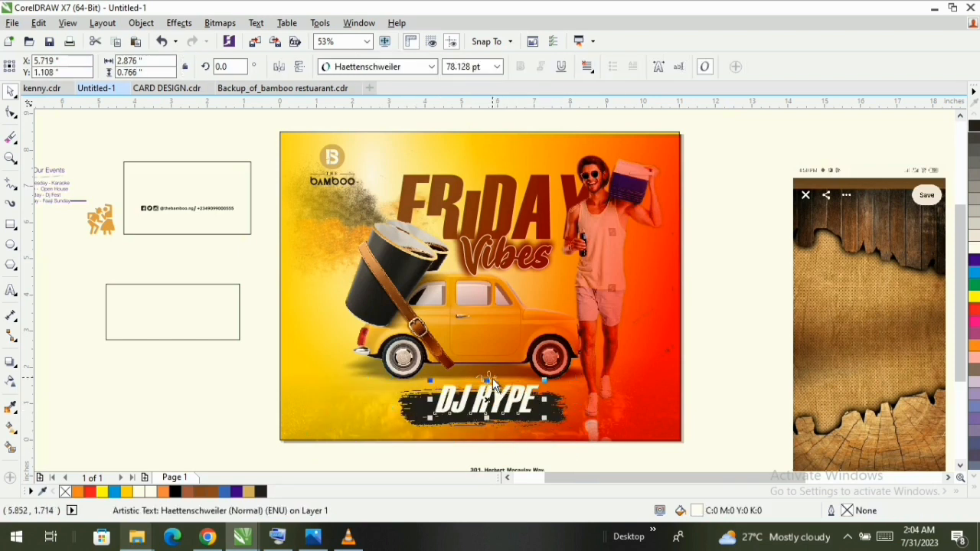
{"action": "left_click", "coordinate": [492, 379], "text": "shift"}
{"action": "left_click", "coordinate": [547, 417], "text": "shift"}
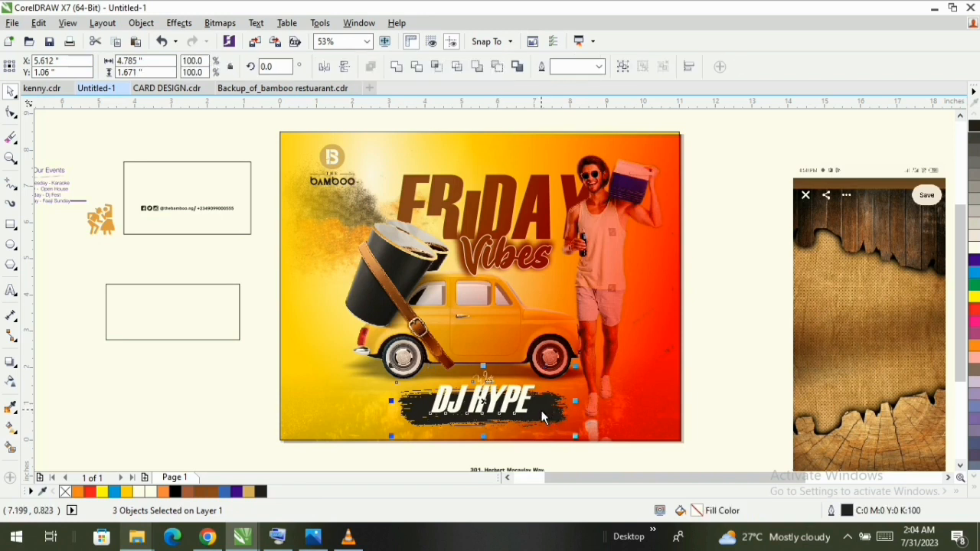
{"action": "left_click", "coordinate": [728, 284]}
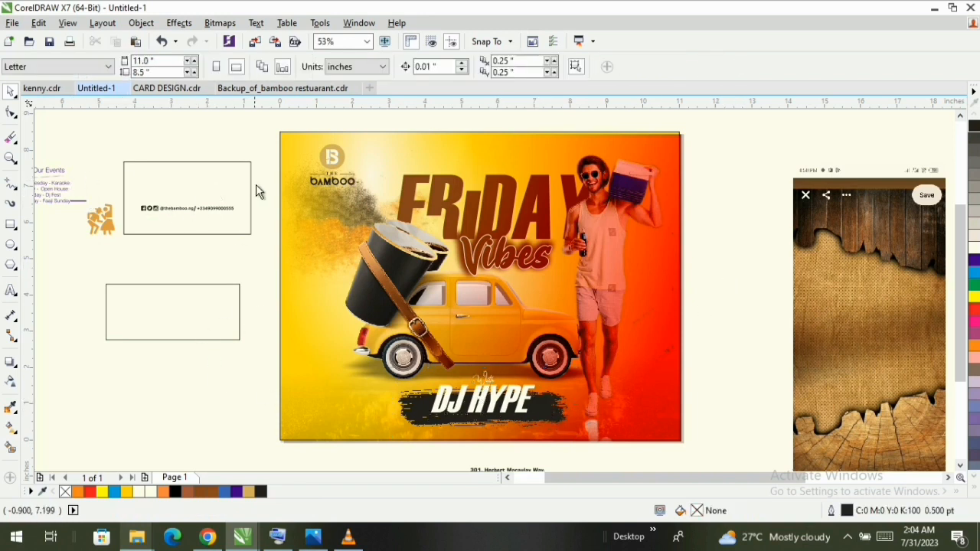
- Move the group of social media icons, handle and phone number onto the lower-left corner of the design
{"action": "left_click_drag", "start_coordinate": [278, 184], "coordinate": [121, 227]}
{"action": "left_click_drag", "start_coordinate": [190, 209], "coordinate": [343, 428]}
{"action": "key", "text": "z"}
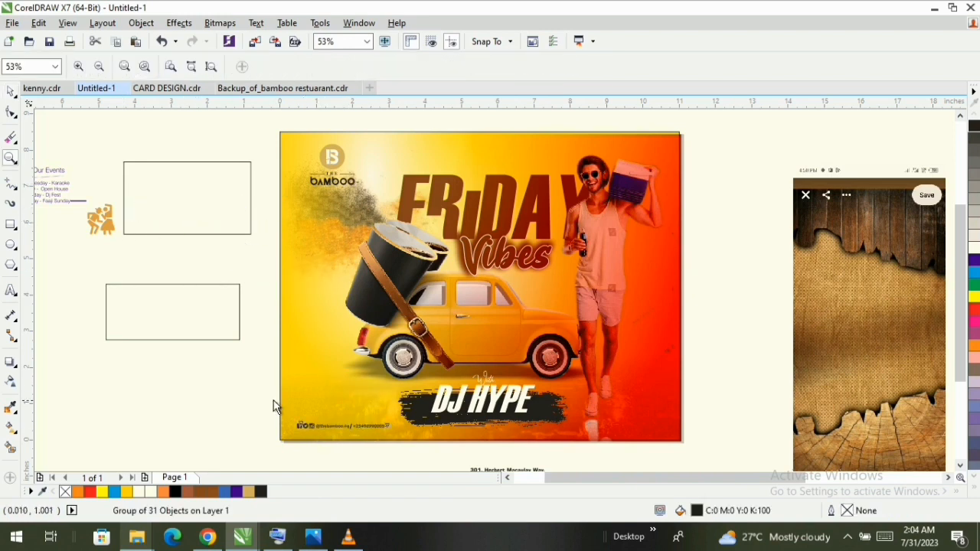
{"action": "left_click_drag", "start_coordinate": [247, 394], "coordinate": [435, 442]}
{"action": "key", "text": "space"}
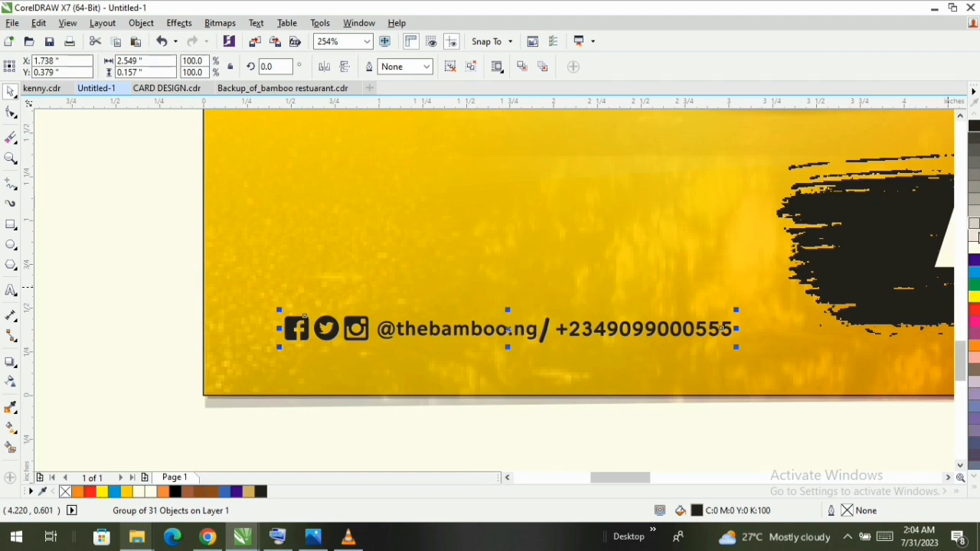
- Recolour the group of social media icons, handle and phone number white and shrink it to about 2.11 inches wide
{"action": "key", "text": "z"}
{"action": "right_click", "coordinate": [562, 279]}
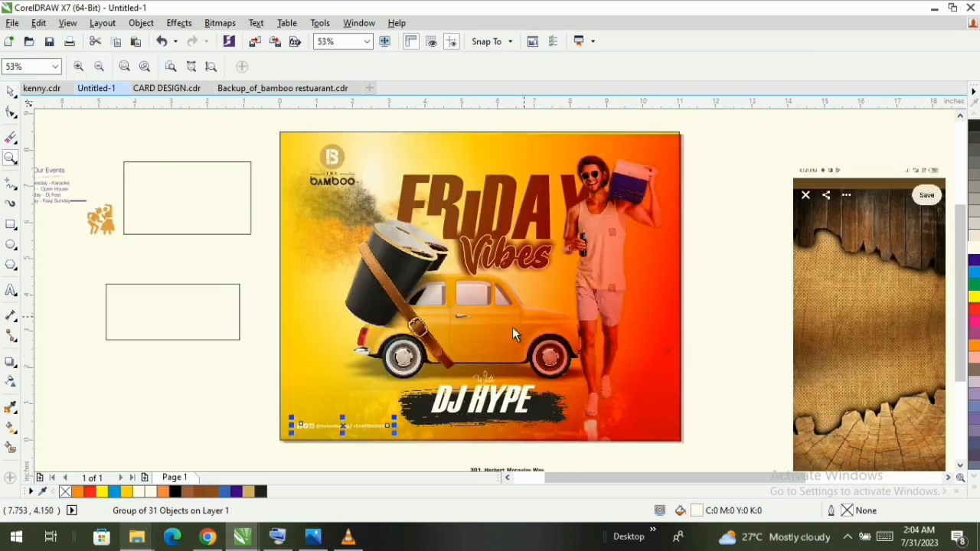
{"action": "key", "text": "space"}
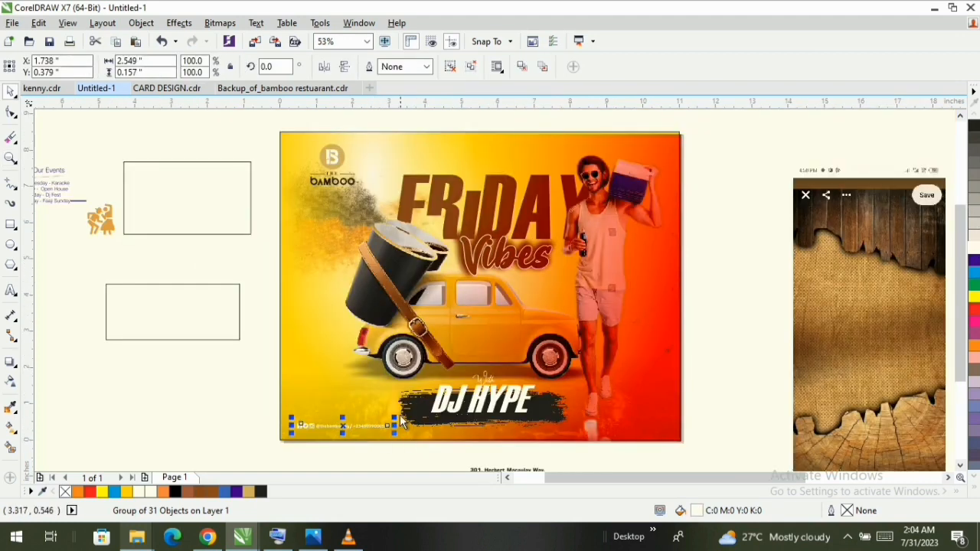
{"action": "left_click_drag", "start_coordinate": [395, 416], "coordinate": [398, 435]}
{"action": "key", "text": "z"}
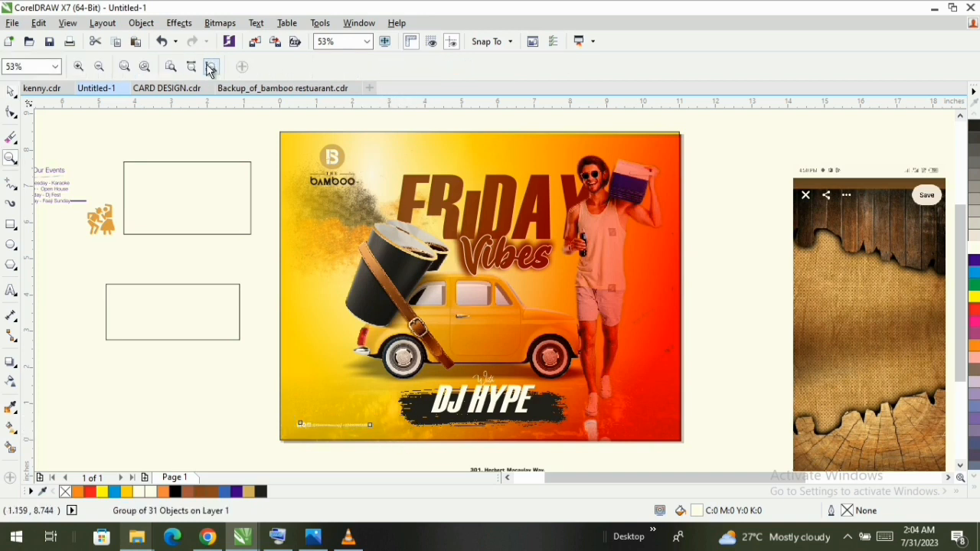
{"action": "left_click", "coordinate": [210, 70]}
{"action": "key", "text": "space"}
{"action": "left_click", "coordinate": [507, 402]}
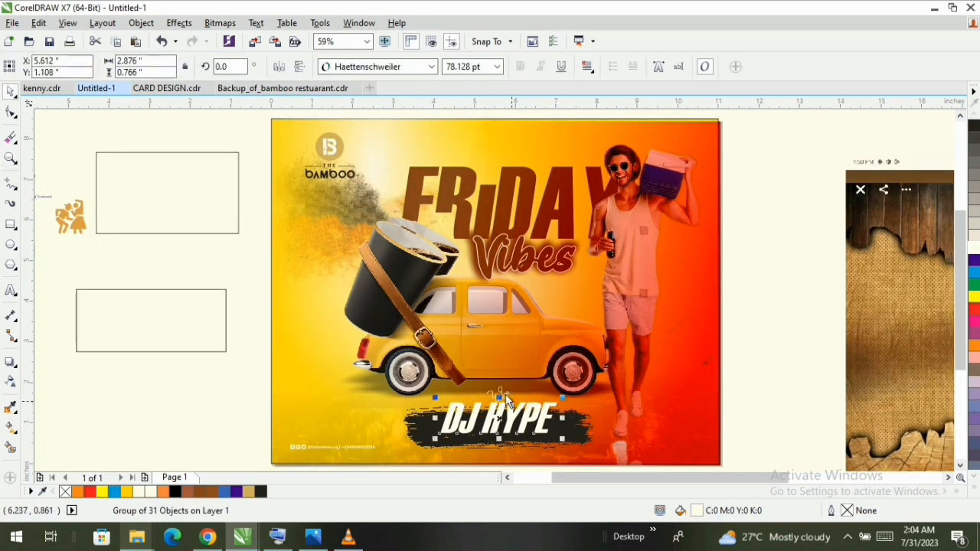
{"action": "left_click", "coordinate": [505, 396], "text": "shift"}
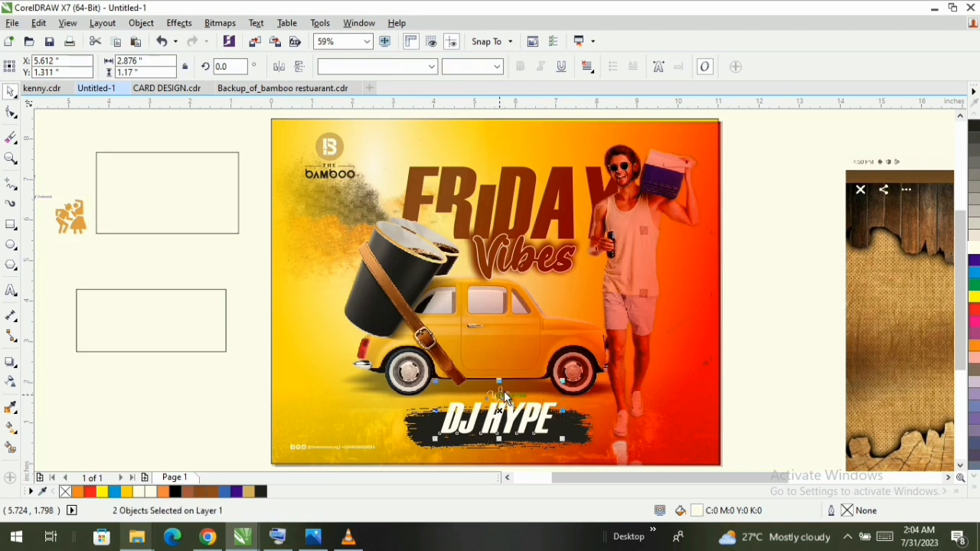
{"action": "left_click", "coordinate": [428, 426], "text": "shift"}
{"action": "left_click", "coordinate": [768, 273]}
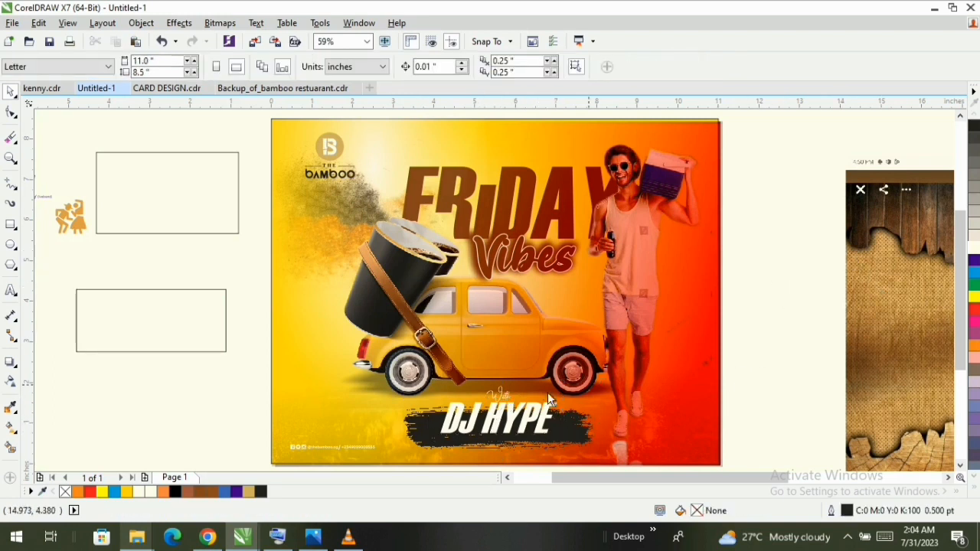
- Enlarge the social media and phone number group to about 2.52 inches wide
{"action": "scroll", "coordinate": [245, 434], "scroll_direction": "down", "scroll_amount": 1}
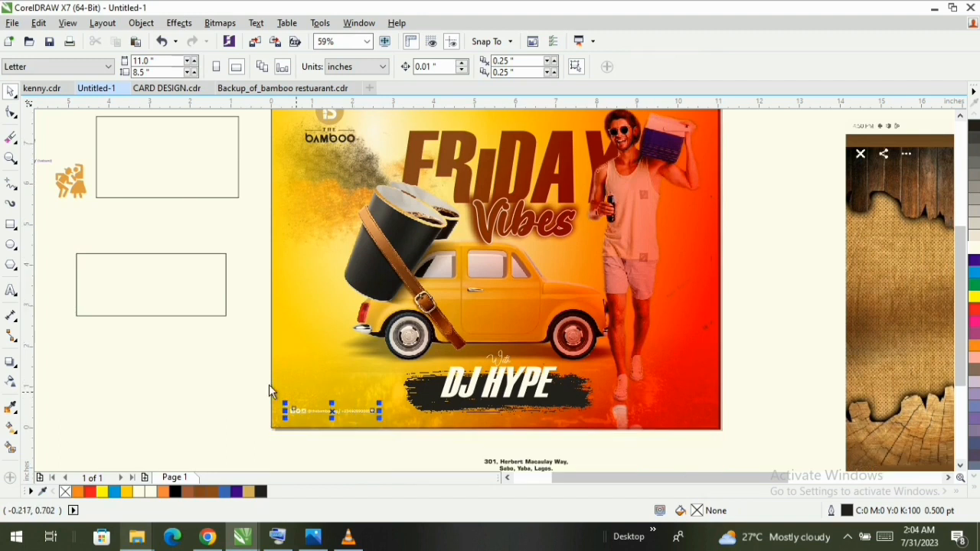
{"action": "left_click_drag", "start_coordinate": [227, 399], "coordinate": [379, 449]}
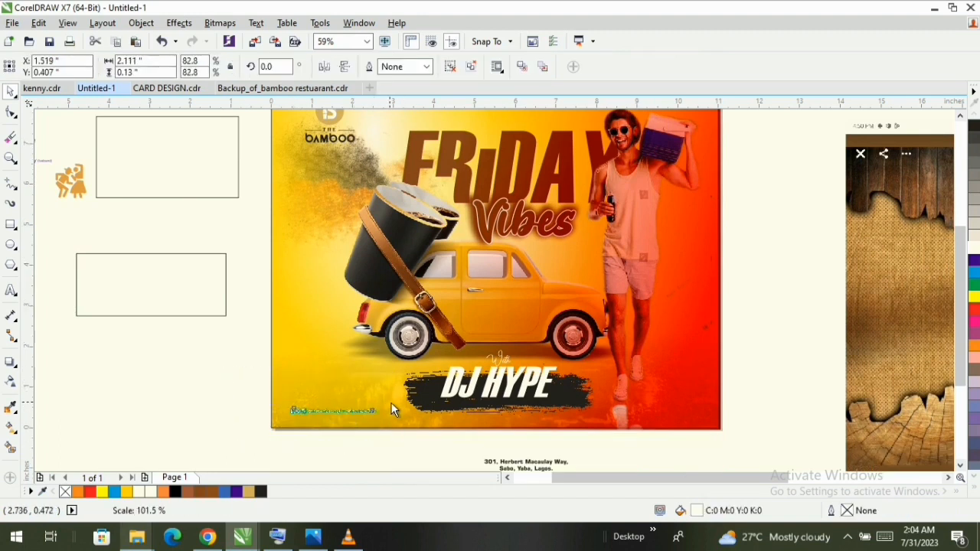
{"action": "key", "text": "z"}
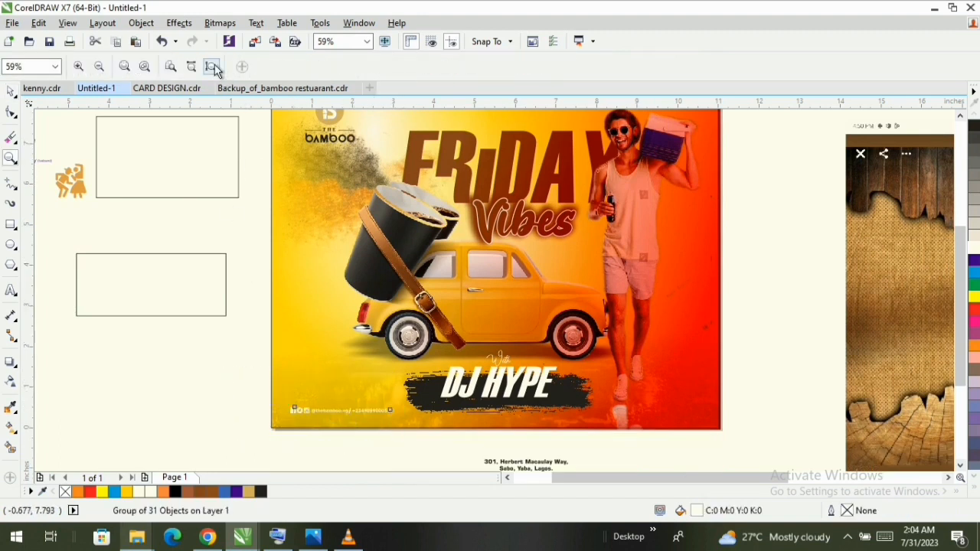
{"action": "scroll", "coordinate": [676, 248], "scroll_direction": "up", "scroll_amount": 1}
{"action": "key", "text": "space"}
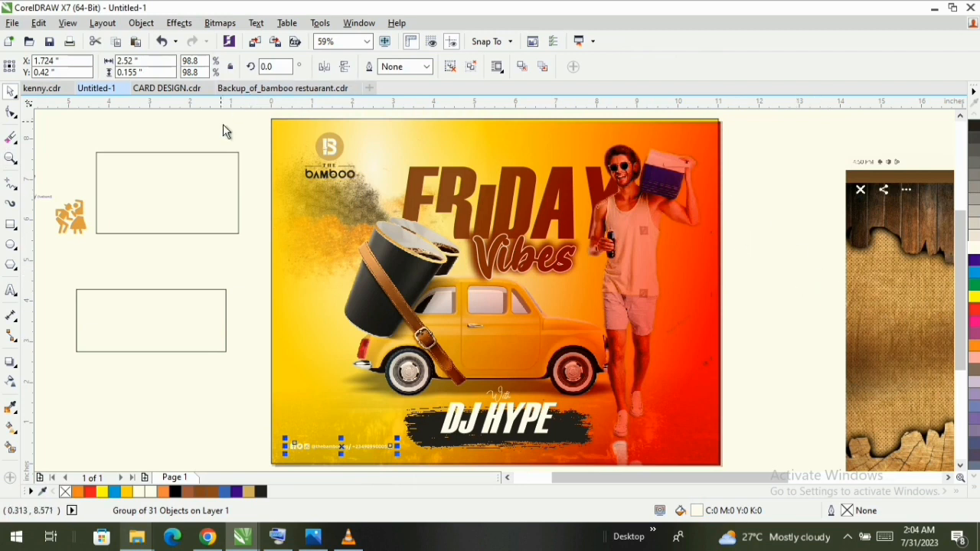
- Shift all parts of The Bamboo logo together slightly to the right
{"action": "left_click_drag", "start_coordinate": [243, 134], "coordinate": [366, 191]}
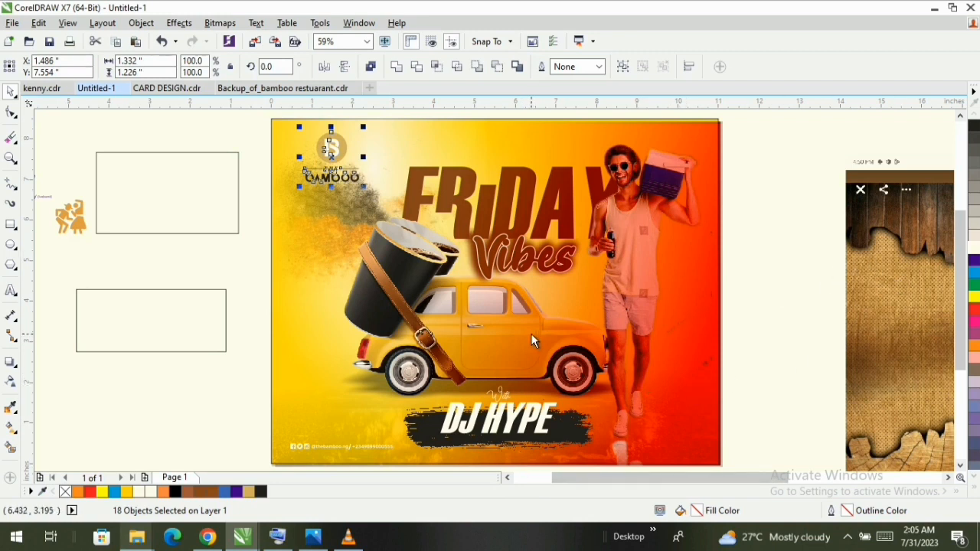
{"action": "left_click", "coordinate": [477, 354]}
{"action": "left_click", "coordinate": [438, 312]}
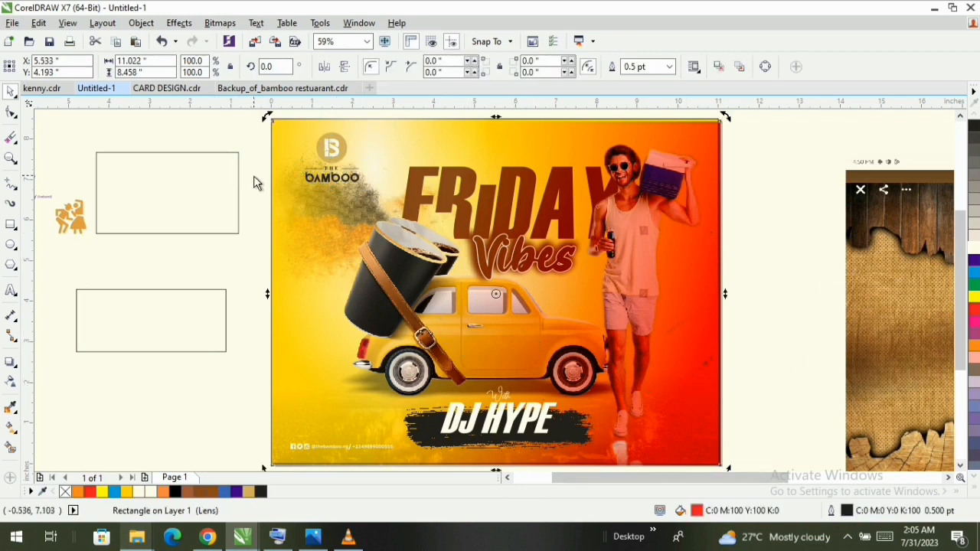
- Move the car, the strapped cups and the Vibes lettering together slightly up and to the left
{"action": "left_click_drag", "start_coordinate": [254, 176], "coordinate": [611, 379]}
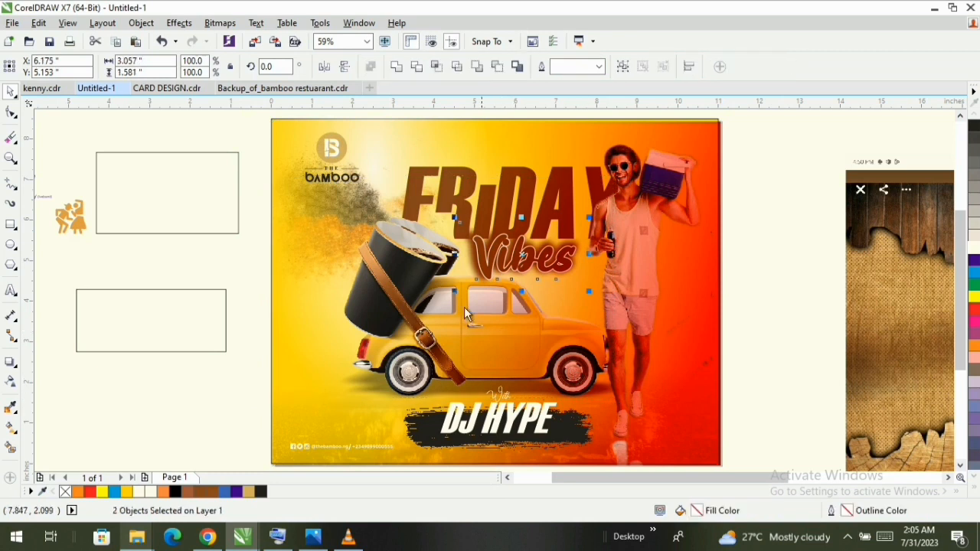
{"action": "left_click", "coordinate": [464, 307]}
{"action": "left_click_drag", "start_coordinate": [253, 205], "coordinate": [674, 399]}
{"action": "left_click_drag", "start_coordinate": [483, 303], "coordinate": [472, 304]}
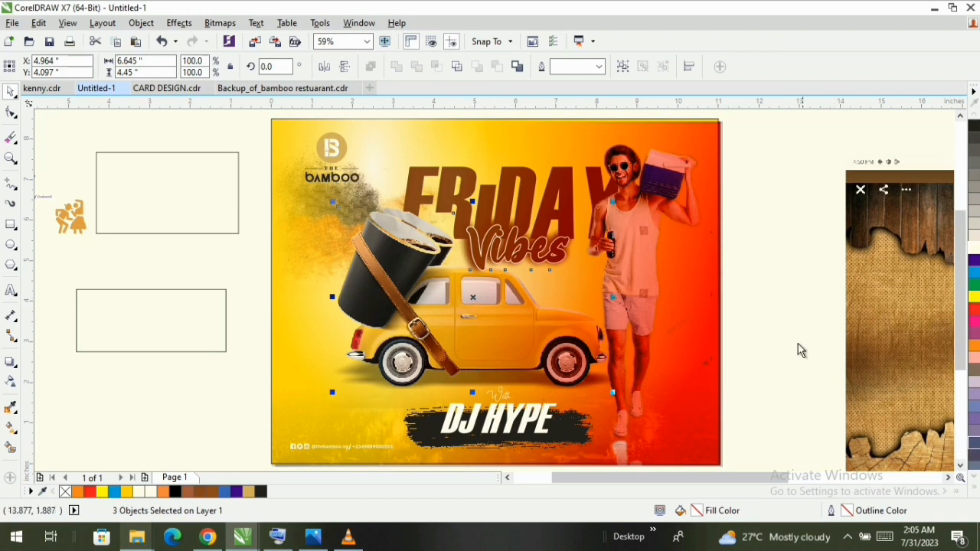
- Move the DJ HYPE and With texts, the brush stroke and the shoe reflection up together by about 0.47 inches
{"action": "left_click_drag", "start_coordinate": [798, 351], "coordinate": [386, 468]}
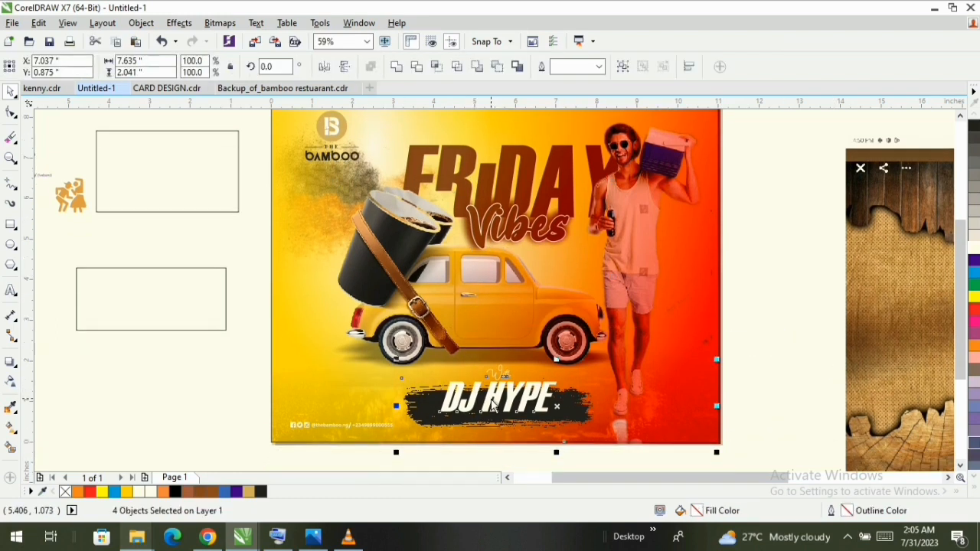
{"action": "left_click_drag", "start_coordinate": [486, 411], "coordinate": [488, 390]}
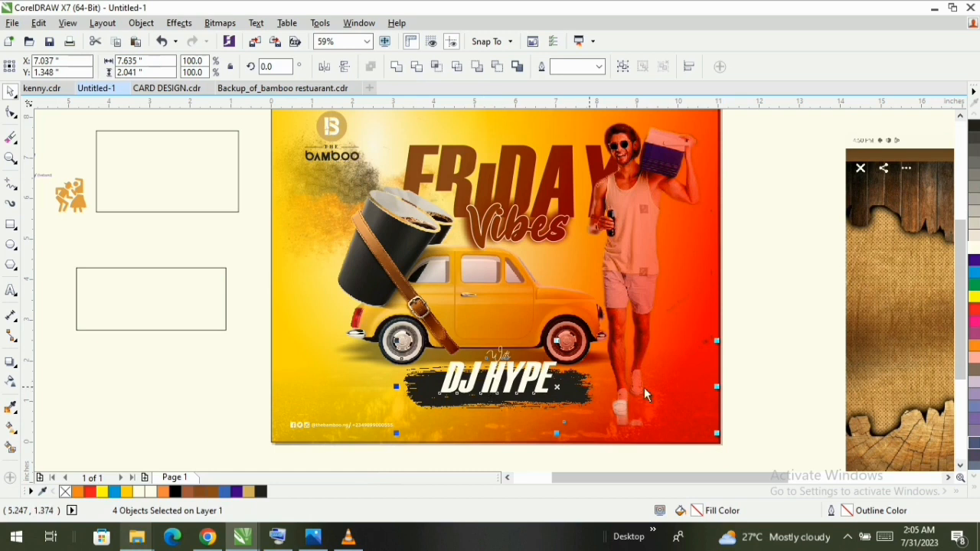
{"action": "left_click", "coordinate": [771, 383]}
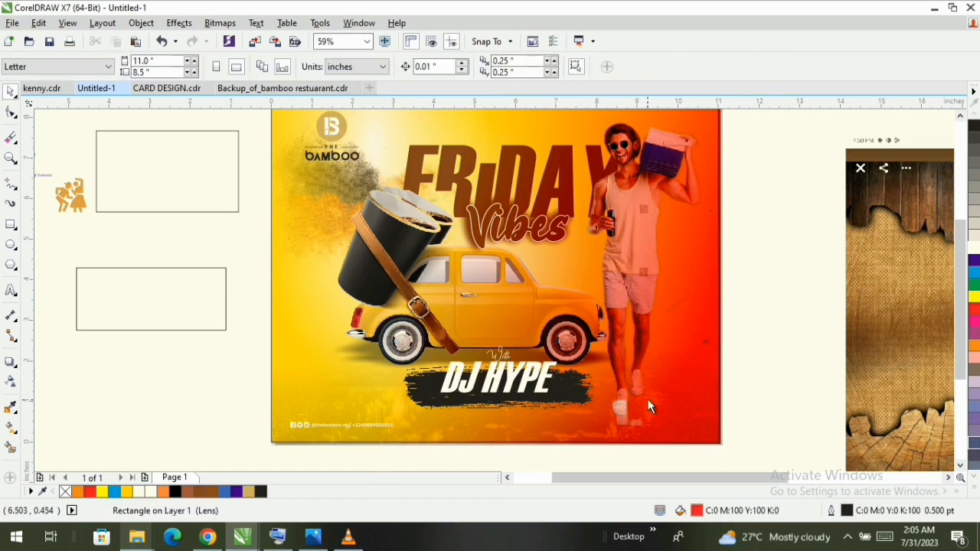
- Move the shoe reflection image down so that it sits directly beneath the walking man's feet
{"action": "left_click", "coordinate": [621, 427]}
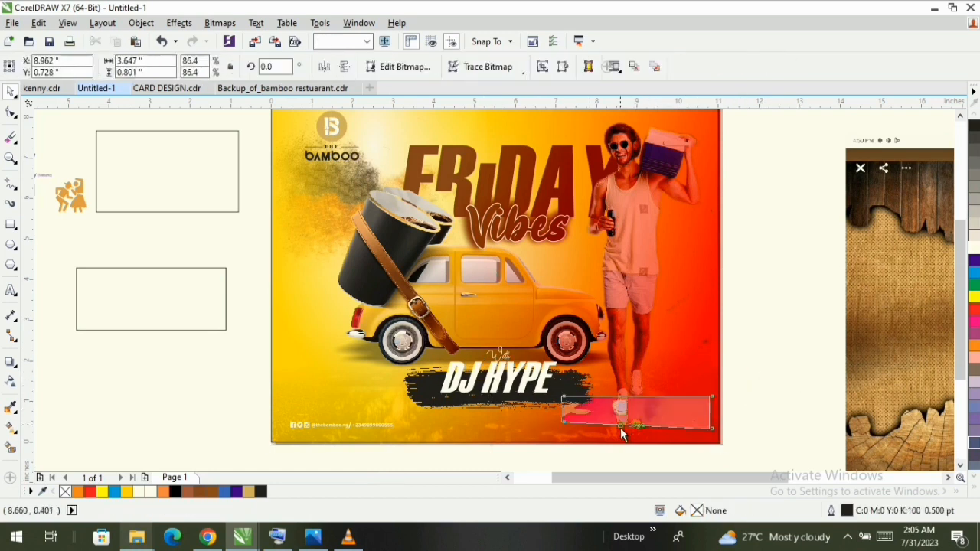
{"action": "scroll", "coordinate": [631, 435], "scroll_direction": "up", "scroll_amount": 2}
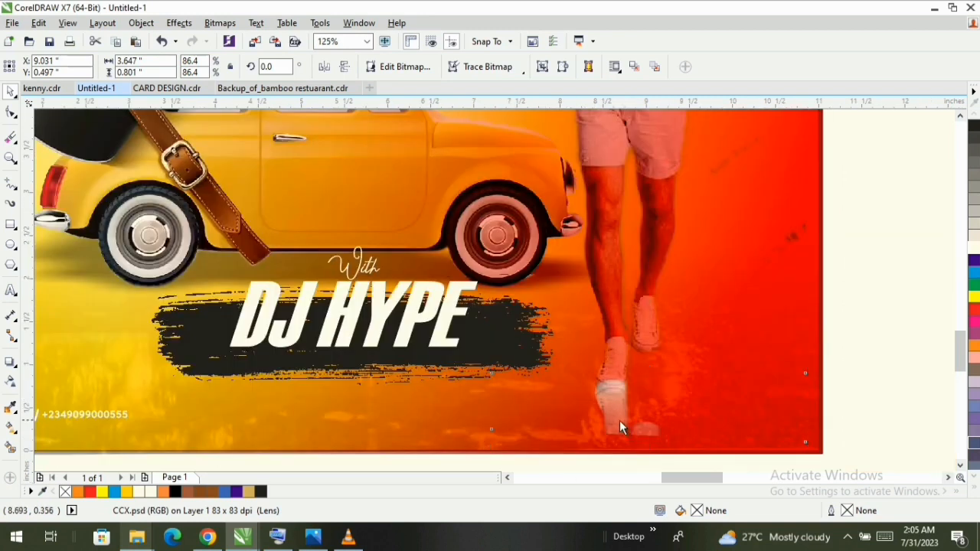
{"action": "scroll", "coordinate": [620, 420], "scroll_direction": "up", "scroll_amount": 2}
{"action": "mouse_move", "coordinate": [622, 421]}
{"action": "left_mouse_down"}
{"action": "mouse_move", "coordinate": [608, 440]}
{"action": "mouse_move", "coordinate": [620, 438]}
{"action": "mouse_move", "coordinate": [615, 427]}
{"action": "left_mouse_up"}
{"action": "scroll", "coordinate": [614, 427], "scroll_direction": "down", "scroll_amount": 2}
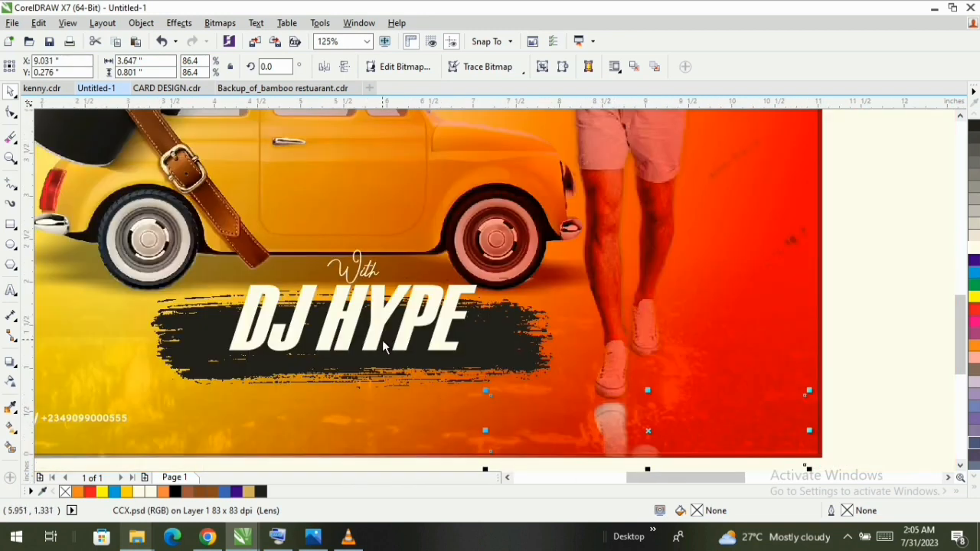
{"action": "scroll", "coordinate": [407, 350], "scroll_direction": "down", "scroll_amount": 2}
{"action": "left_click", "coordinate": [435, 411]}
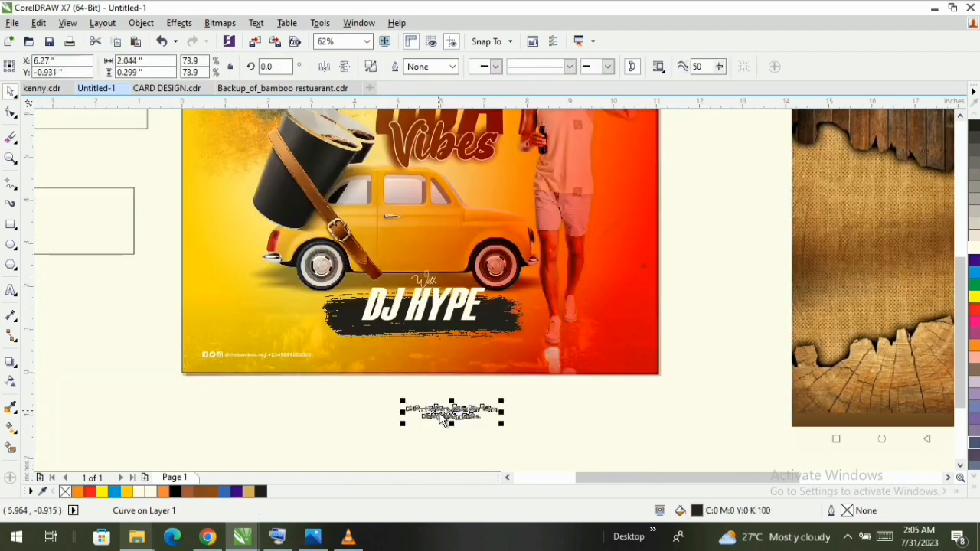
{"action": "left_click_drag", "start_coordinate": [450, 414], "coordinate": [446, 412]}
{"action": "scroll", "coordinate": [435, 413], "scroll_direction": "up", "scroll_amount": 2}
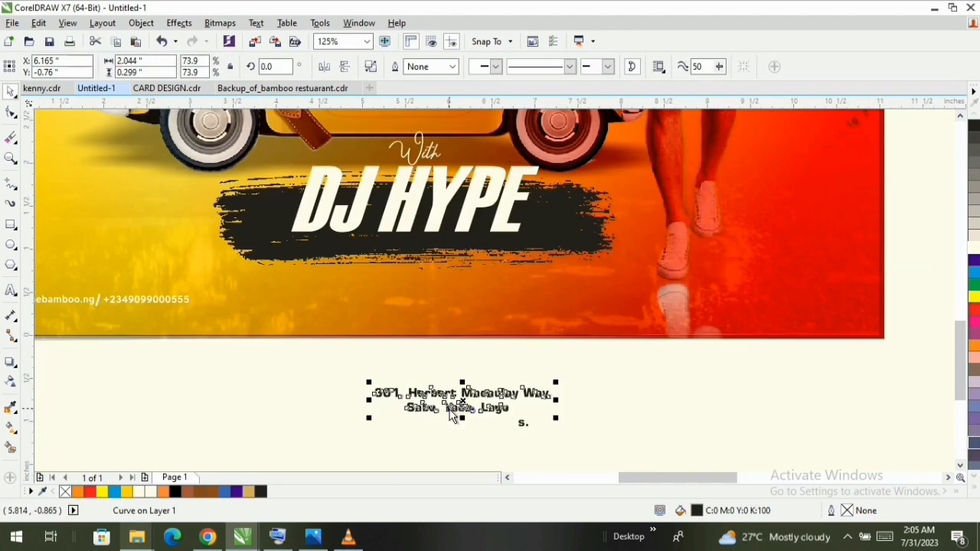
{"action": "scroll", "coordinate": [463, 401], "scroll_direction": "up", "scroll_amount": 2}
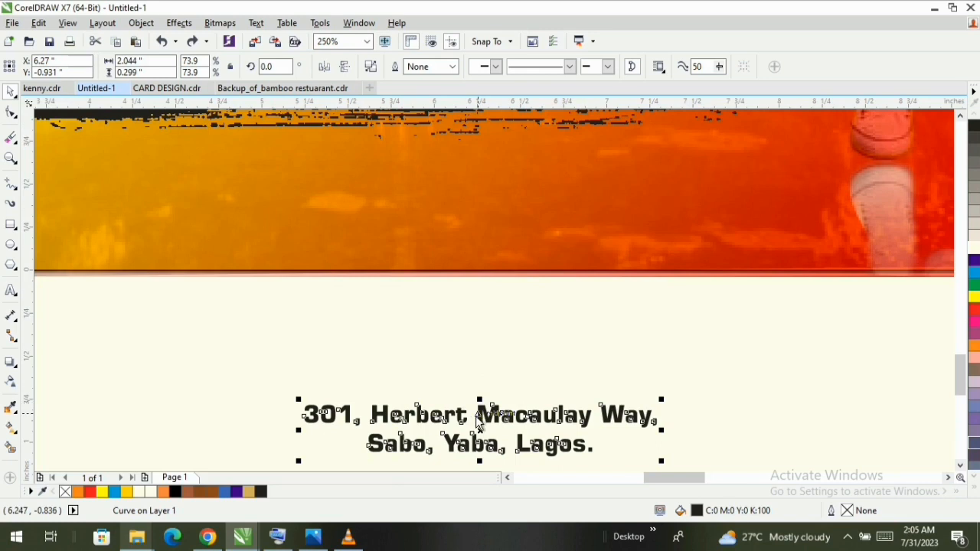
- Move both pieces of the venue address text together onto the design, below the DJ HYPE brush stroke
{"action": "left_click_drag", "start_coordinate": [771, 381], "coordinate": [232, 494]}
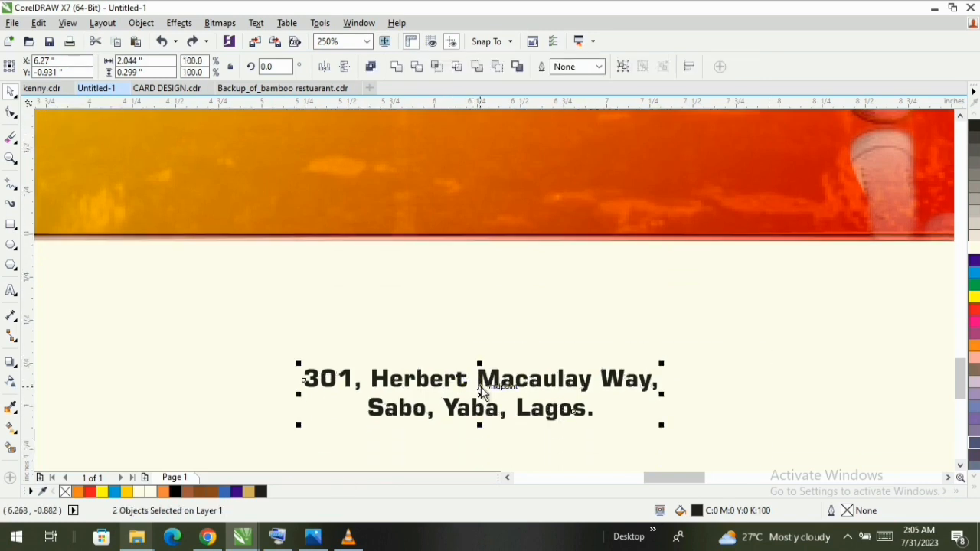
{"action": "left_click_drag", "start_coordinate": [482, 378], "coordinate": [408, 162]}
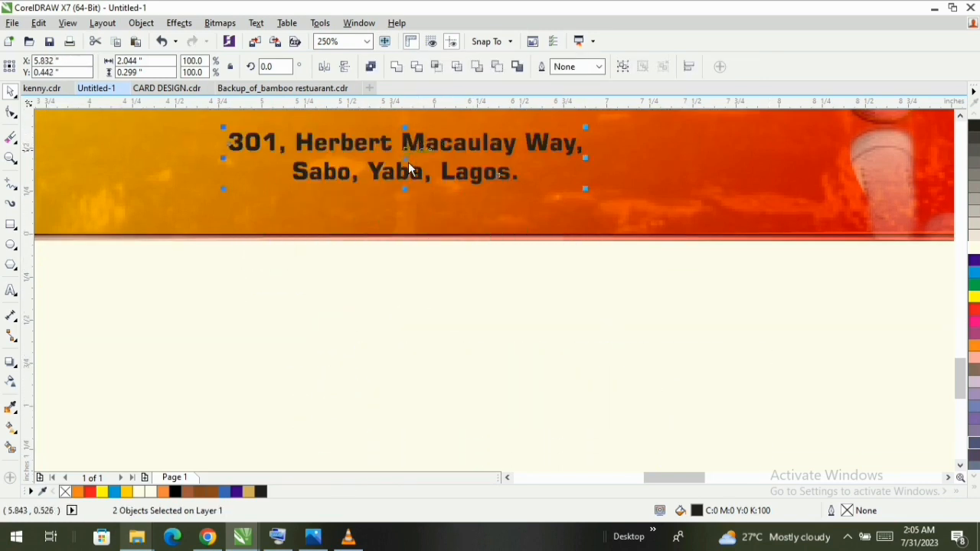
{"action": "scroll", "coordinate": [424, 209], "scroll_direction": "down", "scroll_amount": 1}
{"action": "scroll", "coordinate": [375, 234], "scroll_direction": "down", "scroll_amount": 1}
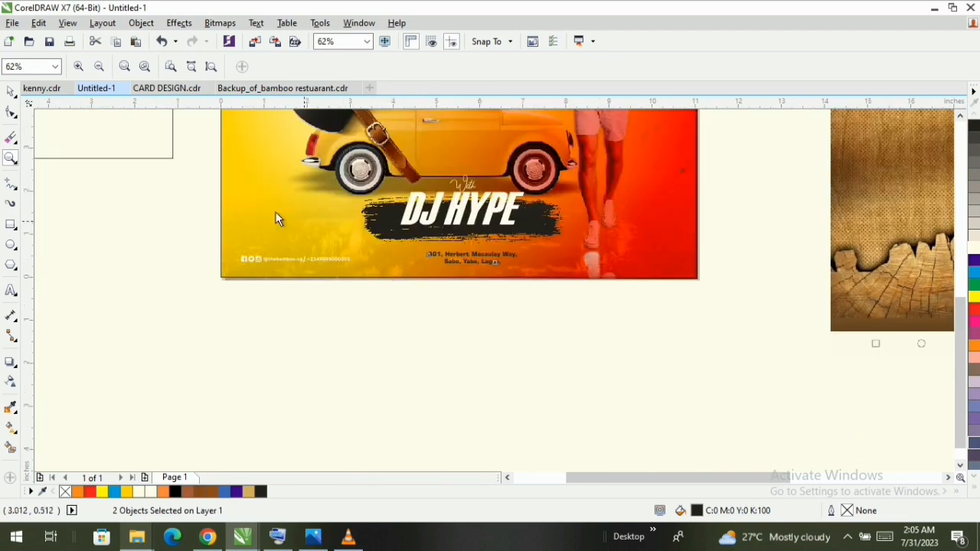
- Enlarge the main address text to about 2.57 inches wide, fill it white and place it just beneath the brush stroke
{"action": "left_click_drag", "start_coordinate": [206, 177], "coordinate": [801, 339]}
{"action": "key", "text": "space"}
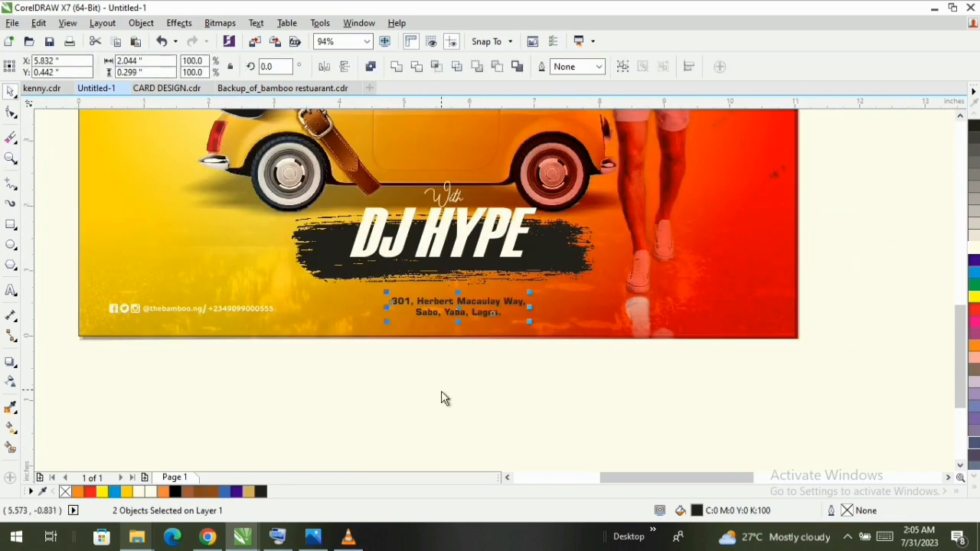
{"action": "left_click", "coordinate": [442, 391]}
{"action": "left_click", "coordinate": [487, 304]}
{"action": "left_click_drag", "start_coordinate": [531, 293], "coordinate": [552, 287]}
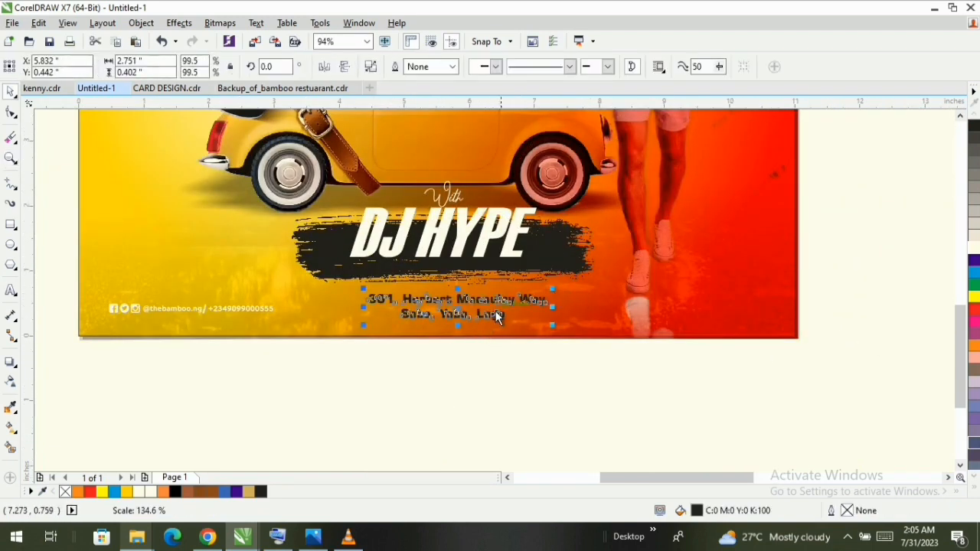
{"action": "left_click", "coordinate": [975, 248]}
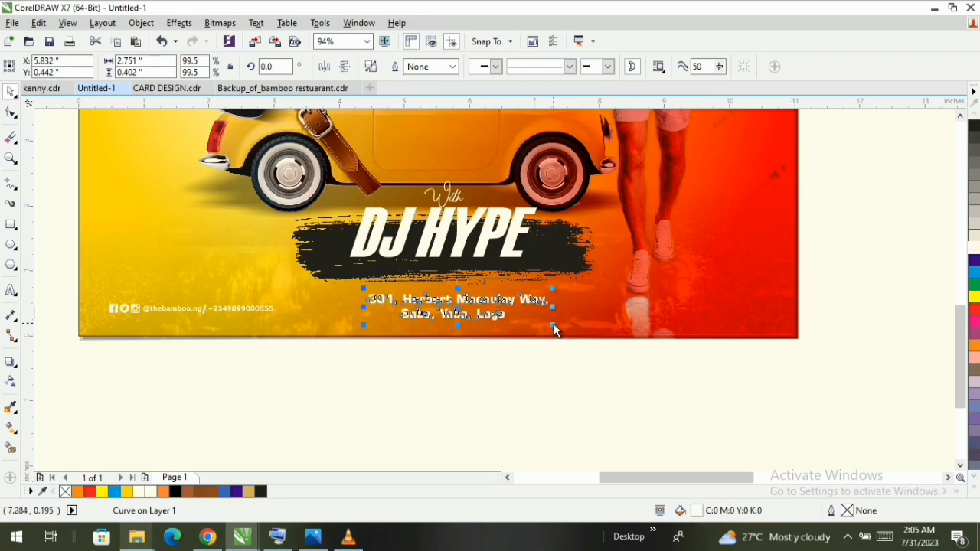
{"action": "left_click_drag", "start_coordinate": [553, 325], "coordinate": [545, 324]}
{"action": "left_click_drag", "start_coordinate": [454, 310], "coordinate": [454, 298]}
- Centre the white address text horizontally on the design's background rectangle
{"action": "key", "text": "z"}
{"action": "scroll", "coordinate": [464, 298], "scroll_direction": "down", "scroll_amount": 1}
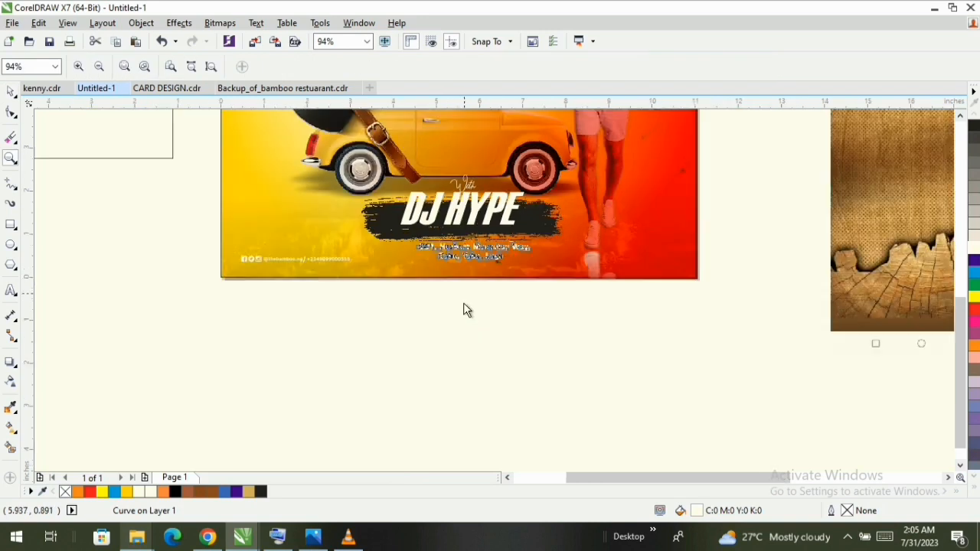
{"action": "left_click", "coordinate": [209, 68]}
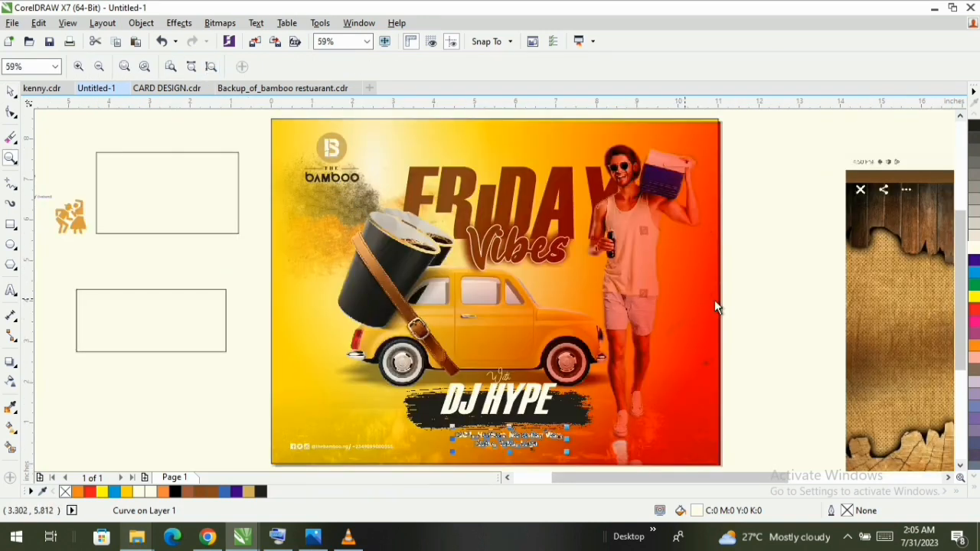
{"action": "key", "text": "space"}
{"action": "left_click", "coordinate": [769, 254]}
{"action": "left_click", "coordinate": [511, 450]}
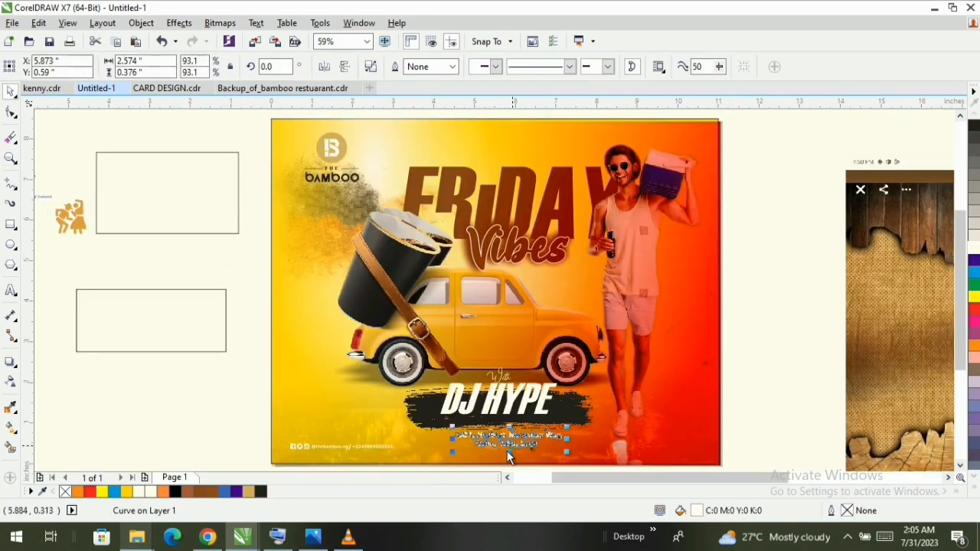
{"action": "left_click", "coordinate": [334, 366], "text": "shift"}
{"action": "key", "text": "c"}
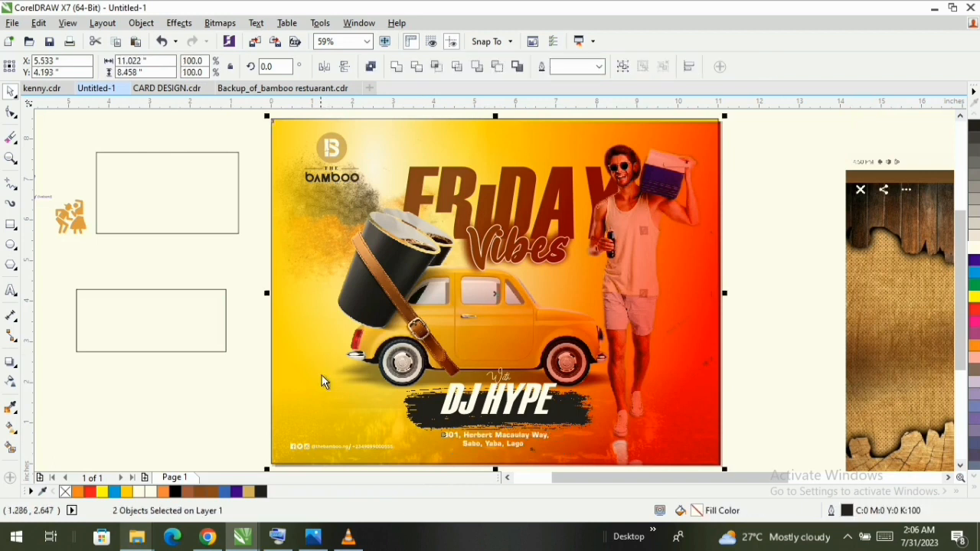
- Deselect everything and view the finished layout in full-screen preview
{"action": "left_click", "coordinate": [775, 310]}
{"action": "right_click", "coordinate": [791, 231]}
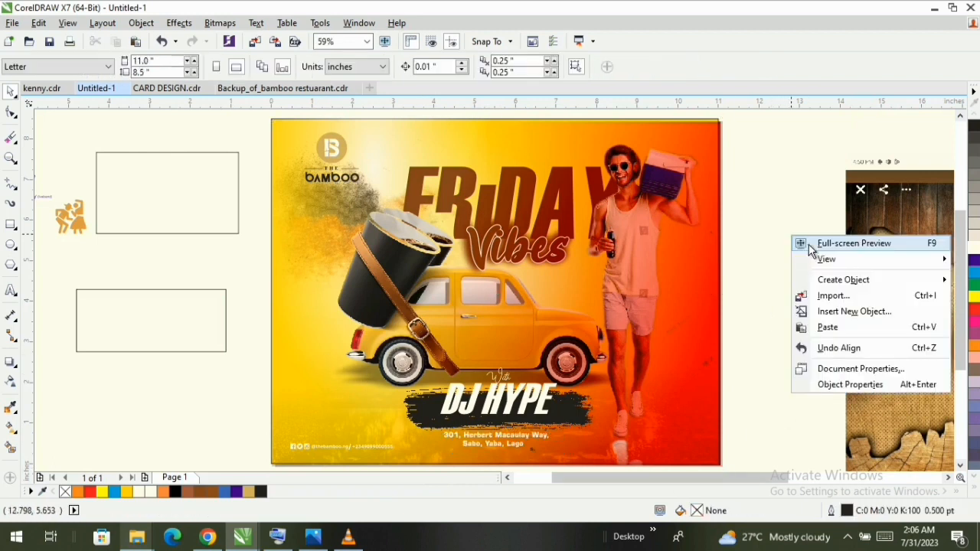
{"action": "left_click", "coordinate": [812, 244]}
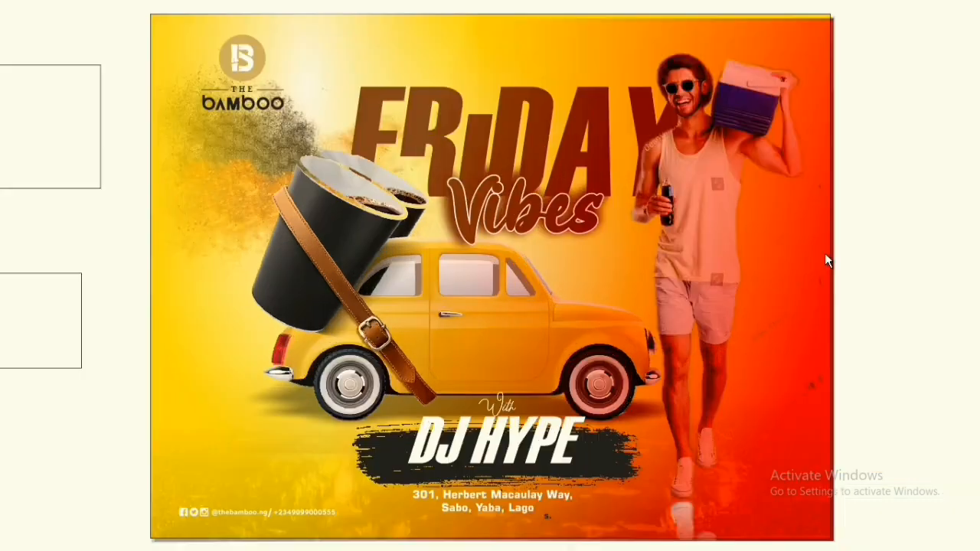
- Draw a rectangle about 0.34 by 0.30 inches above the i of FRiDAY and convert it to curves
{"action": "left_click", "coordinate": [869, 262]}
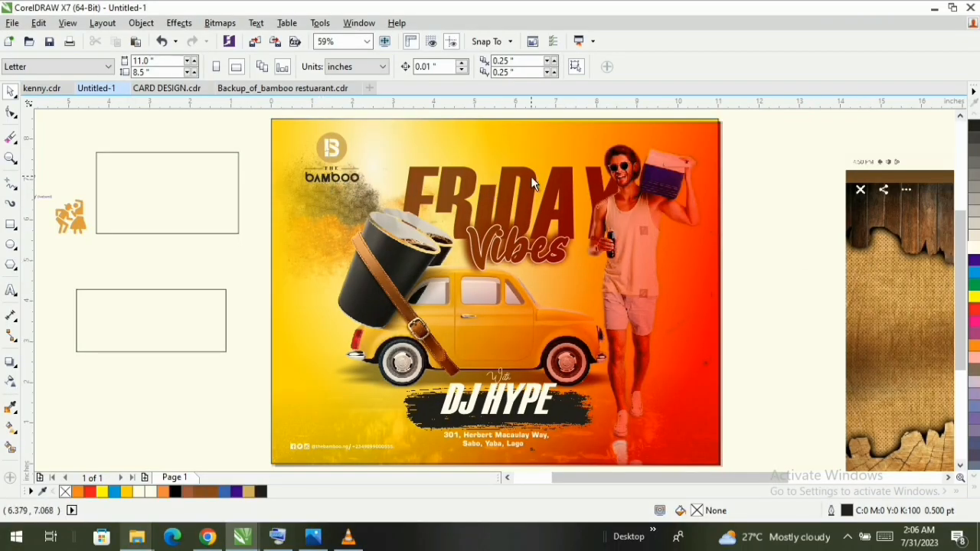
{"action": "scroll", "coordinate": [506, 170], "scroll_direction": "up", "scroll_amount": 3}
{"action": "scroll", "coordinate": [350, 223], "scroll_direction": "up", "scroll_amount": 1}
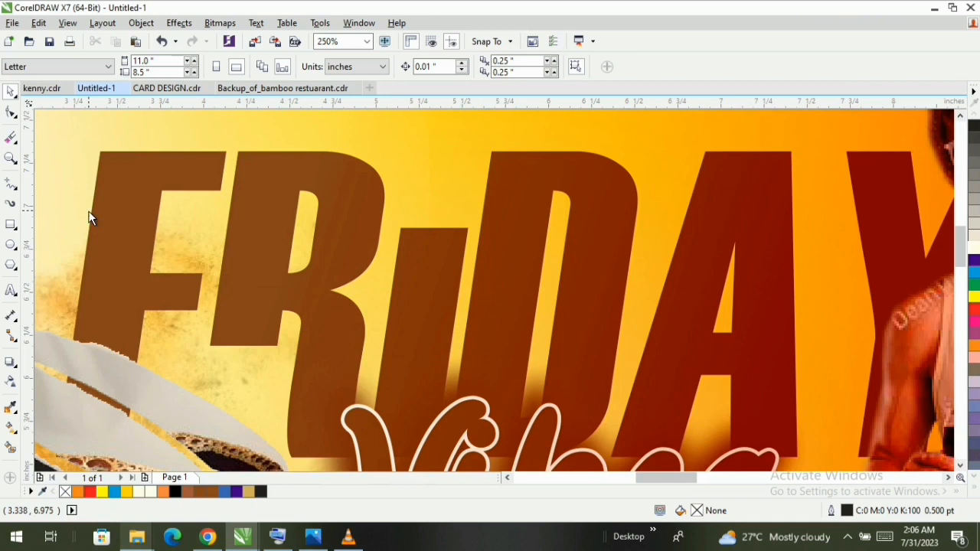
{"action": "left_click", "coordinate": [11, 224]}
{"action": "mouse_move", "coordinate": [410, 169]}
{"action": "left_mouse_down"}
{"action": "mouse_move", "coordinate": [477, 216]}
{"action": "mouse_move", "coordinate": [469, 221]}
{"action": "left_mouse_up"}
{"action": "right_click", "coordinate": [443, 189]}
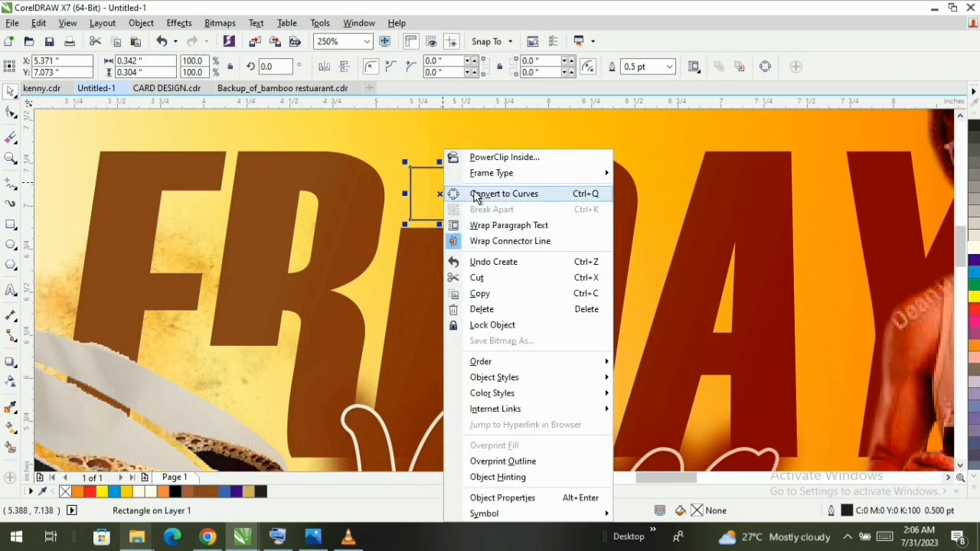
{"action": "left_click", "coordinate": [480, 195]}
- Reshape the rectangle's corner nodes into a slanted dot matching the i's italic lean, with its upper edge near the neighbouring letters' height
{"action": "key", "text": "F10"}
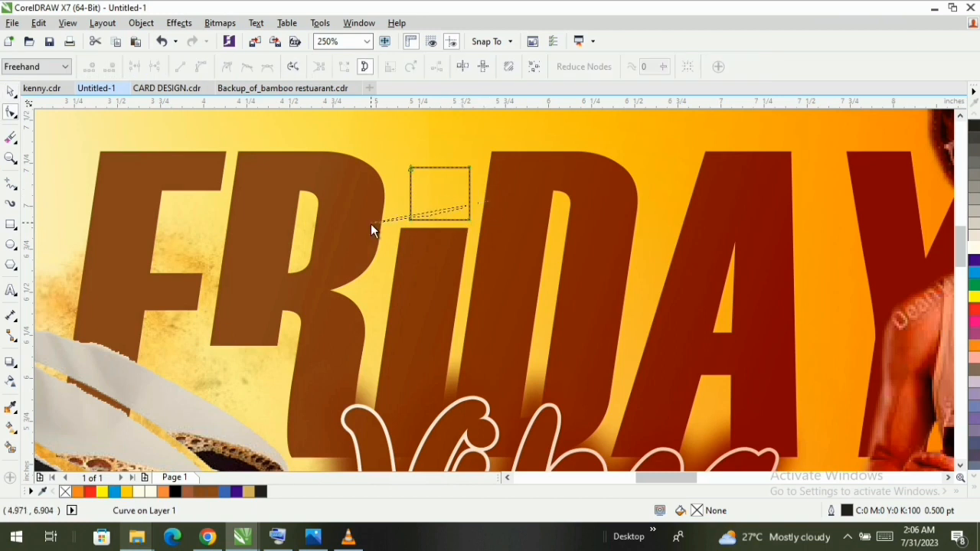
{"action": "left_click_drag", "start_coordinate": [411, 221], "coordinate": [471, 223]}
{"action": "scroll", "coordinate": [466, 215], "scroll_direction": "up", "scroll_amount": 2}
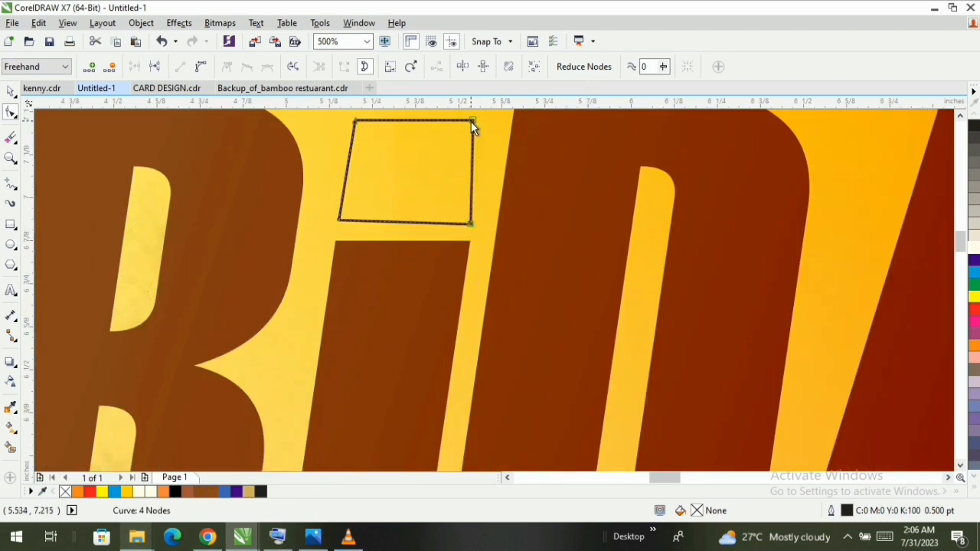
{"action": "left_click_drag", "start_coordinate": [472, 121], "coordinate": [505, 132]}
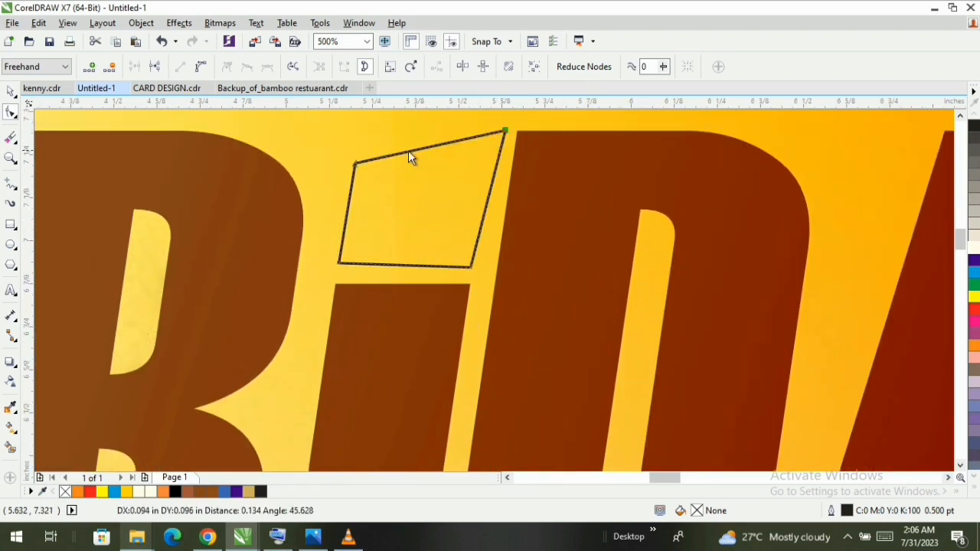
{"action": "left_click_drag", "start_coordinate": [355, 163], "coordinate": [371, 128]}
{"action": "left_click_drag", "start_coordinate": [339, 264], "coordinate": [330, 267]}
{"action": "scroll", "coordinate": [341, 258], "scroll_direction": "up", "scroll_amount": 4}
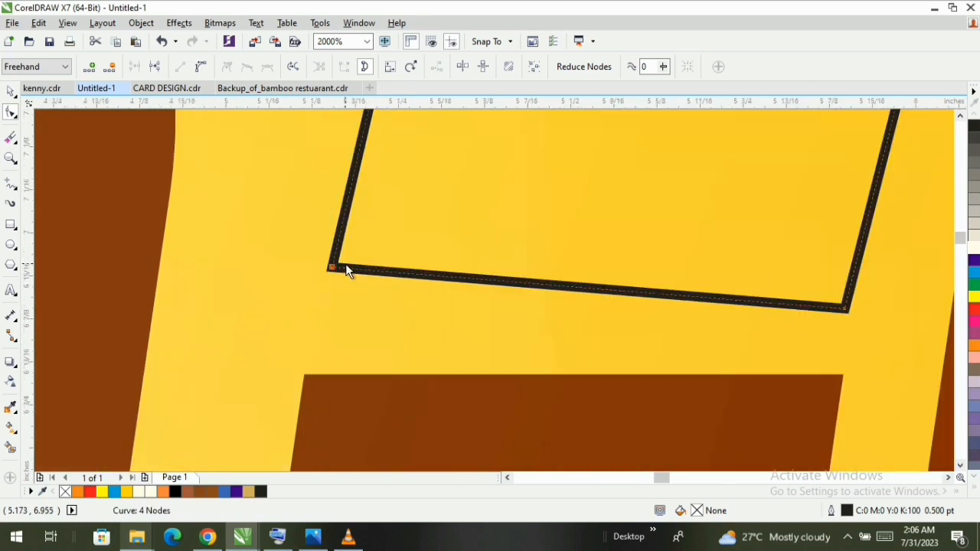
{"action": "scroll", "coordinate": [331, 267], "scroll_direction": "down", "scroll_amount": 4}
{"action": "left_click", "coordinate": [496, 176]}
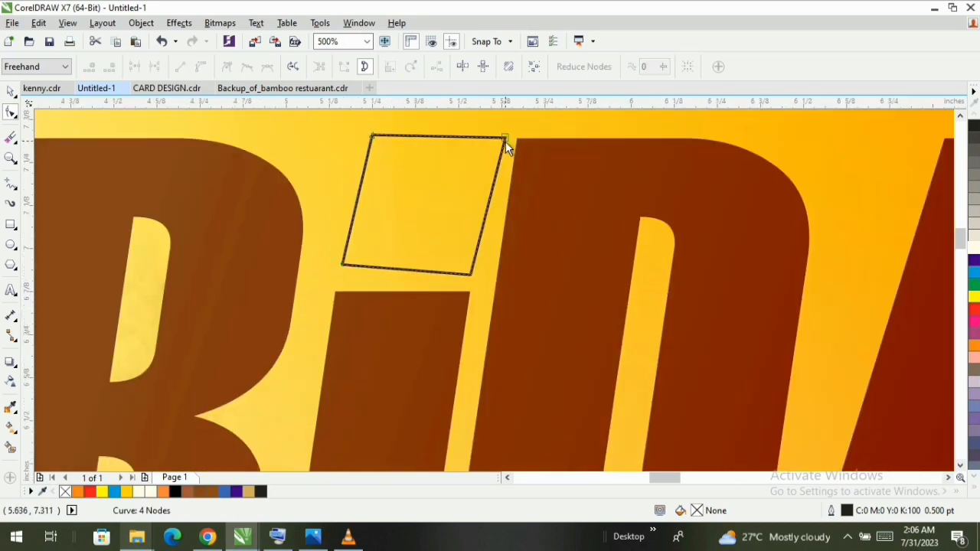
- Refine the dot's corners by narrowing its upper right, levelling its lower edge and shifting its upper-left corner to parallel the i's stem
{"action": "left_click_drag", "start_coordinate": [505, 142], "coordinate": [495, 140]}
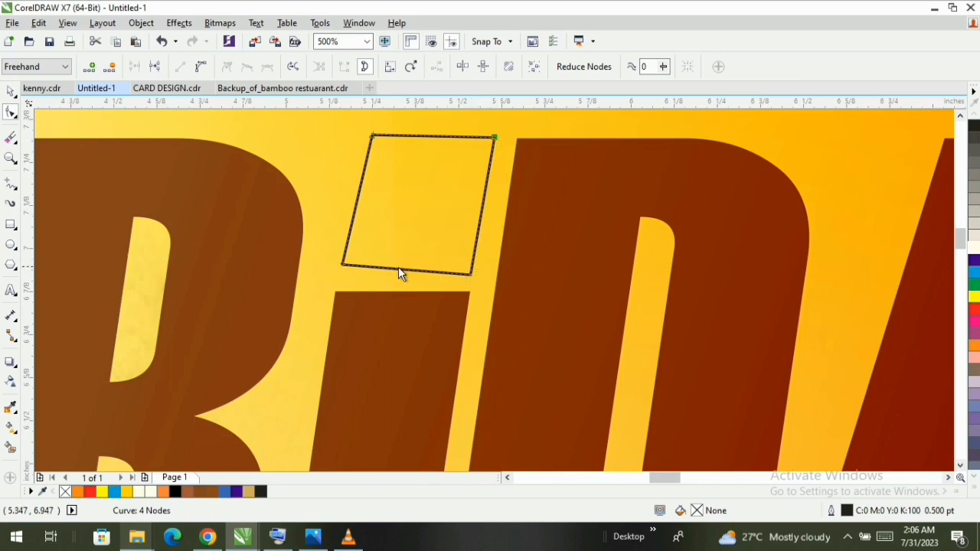
{"action": "left_click", "coordinate": [340, 265]}
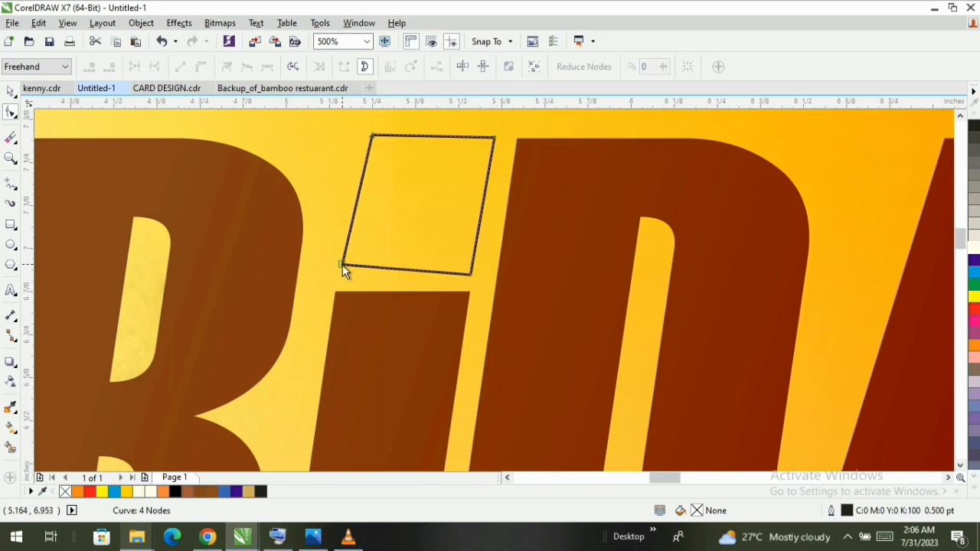
{"action": "left_click_drag", "start_coordinate": [343, 267], "coordinate": [338, 275]}
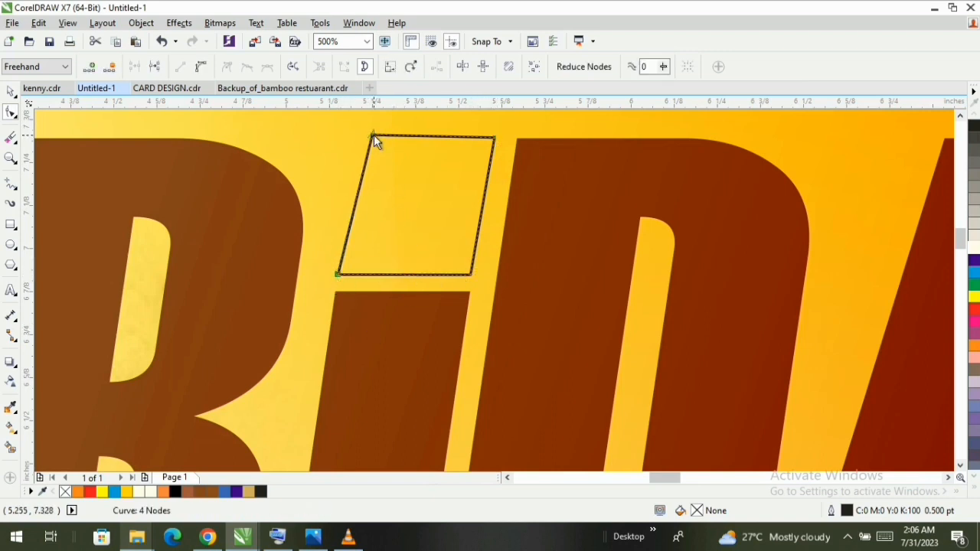
{"action": "scroll", "coordinate": [373, 135], "scroll_direction": "up", "scroll_amount": 4}
{"action": "left_click_drag", "start_coordinate": [371, 149], "coordinate": [353, 153]}
{"action": "scroll", "coordinate": [353, 153], "scroll_direction": "down", "scroll_amount": 4}
- Colour the i-dot shape's fill and outline red (C0 M100 Y100 K0)
{"action": "key", "text": "space"}
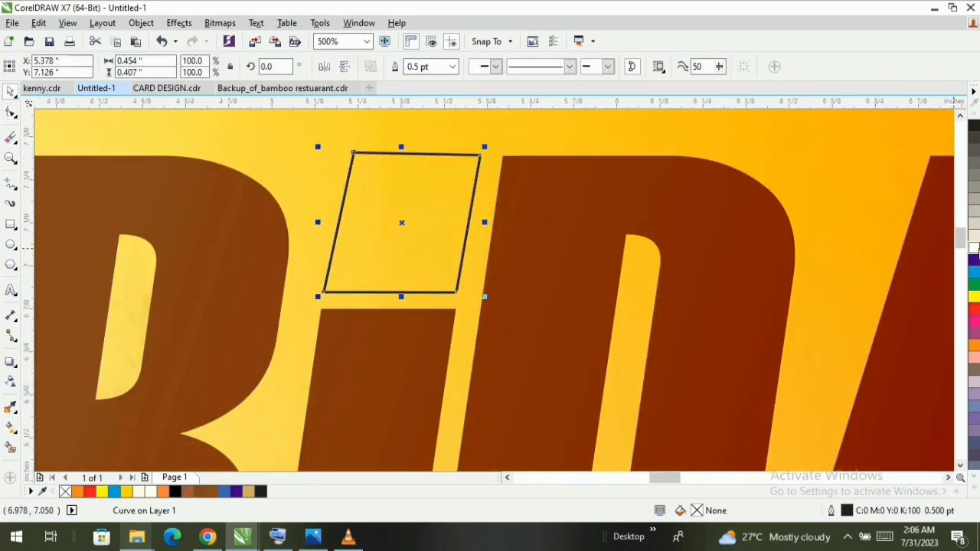
{"action": "left_click", "coordinate": [976, 250]}
{"action": "right_click", "coordinate": [976, 249]}
{"action": "key", "text": "F3"}
{"action": "key", "text": "F3"}
{"action": "key", "text": "F3"}
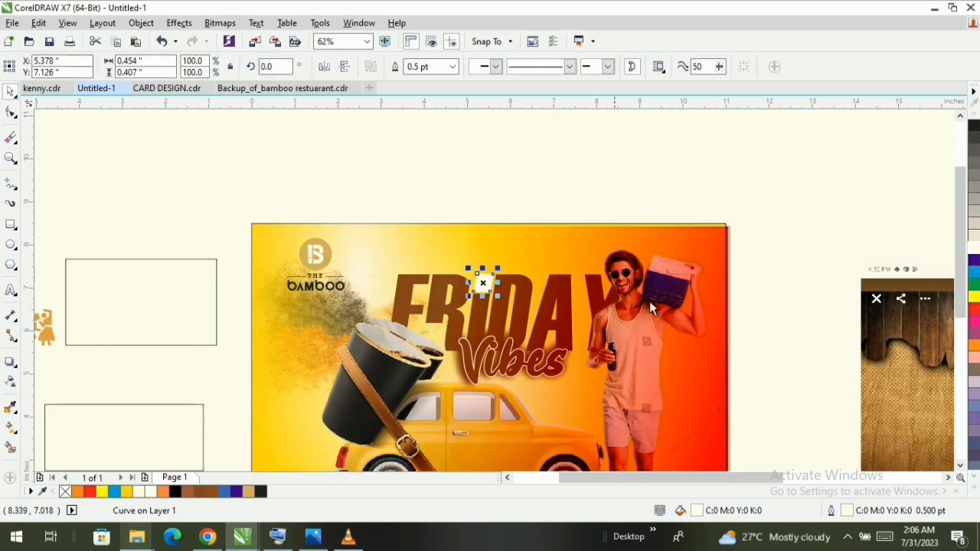
{"action": "left_click", "coordinate": [975, 309]}
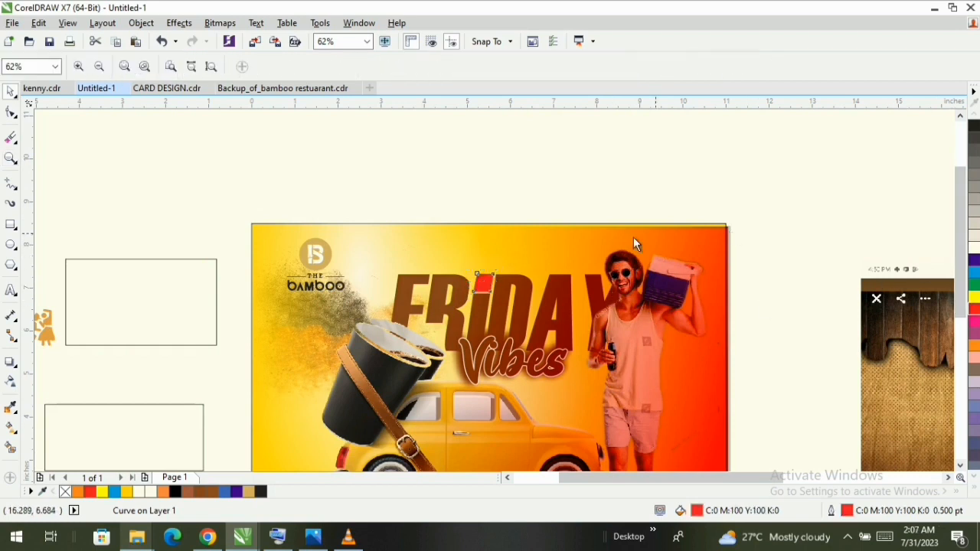
- Deselect the dot and inspect the whole page in full-screen preview
{"action": "key", "text": "z"}
{"action": "left_click", "coordinate": [212, 67]}
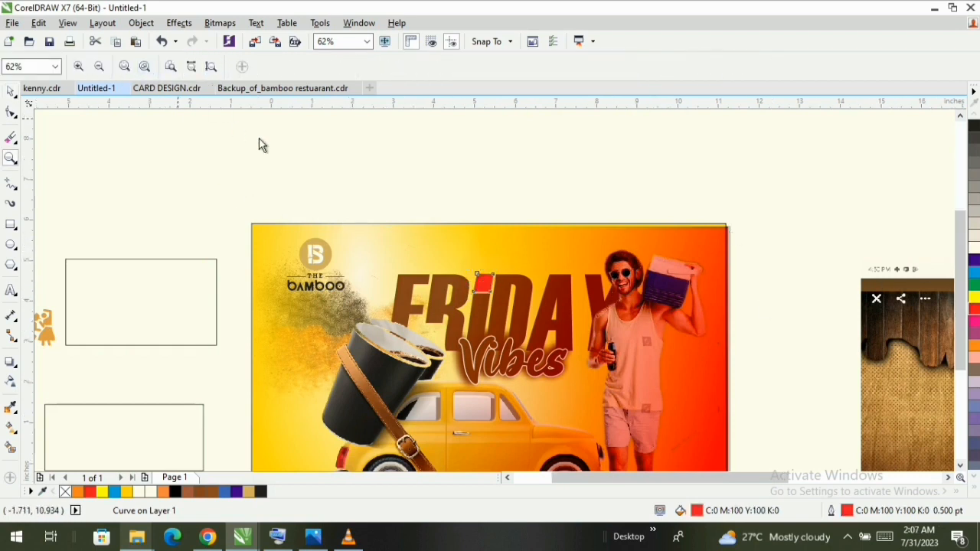
{"action": "key", "text": "space"}
{"action": "right_click", "coordinate": [781, 167]}
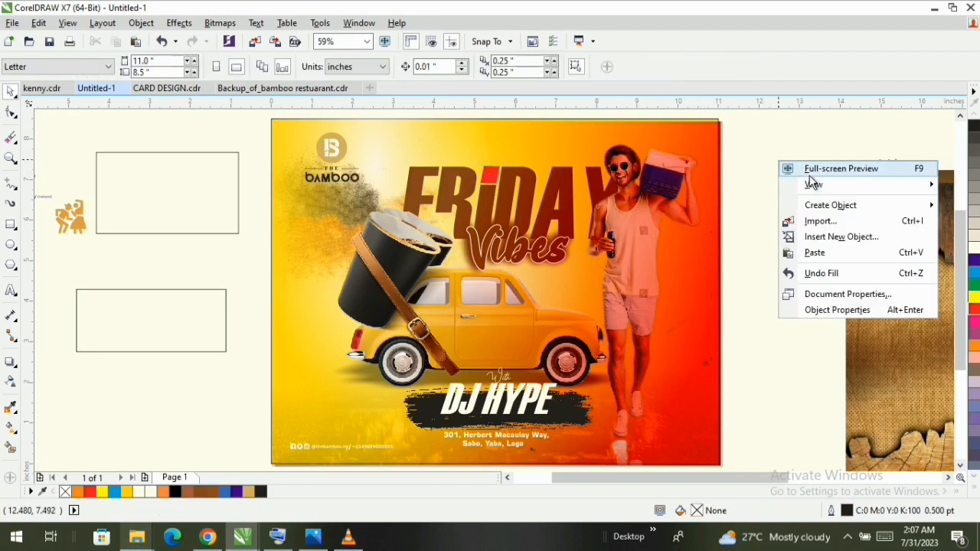
{"action": "left_click", "coordinate": [810, 167]}
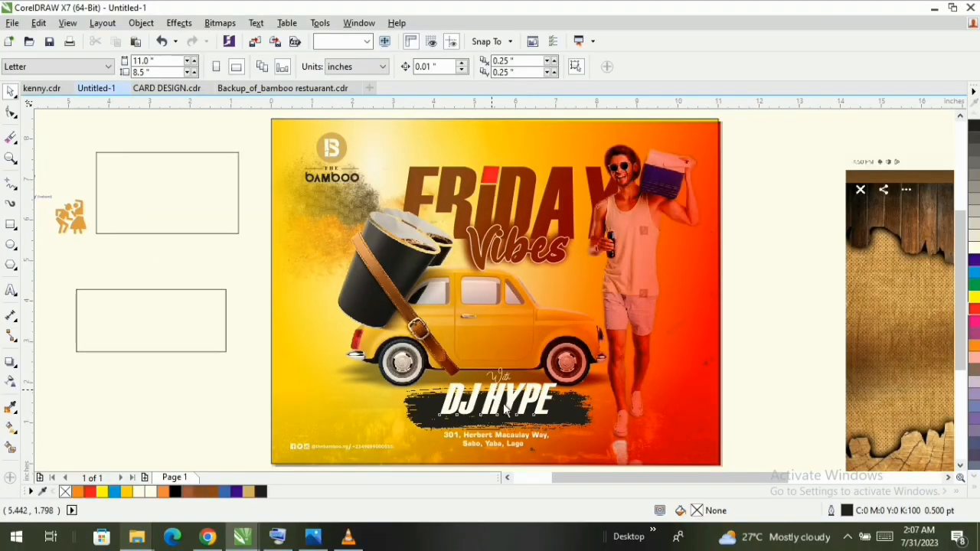
- Shift the DJ HYPE text slightly left and down on the brush stroke and fill it orange (C0 M60 Y100 K0)
{"action": "left_click", "coordinate": [521, 463]}
{"action": "scroll", "coordinate": [515, 417], "scroll_direction": "up", "scroll_amount": 2}
{"action": "scroll", "coordinate": [520, 395], "scroll_direction": "up", "scroll_amount": 2}
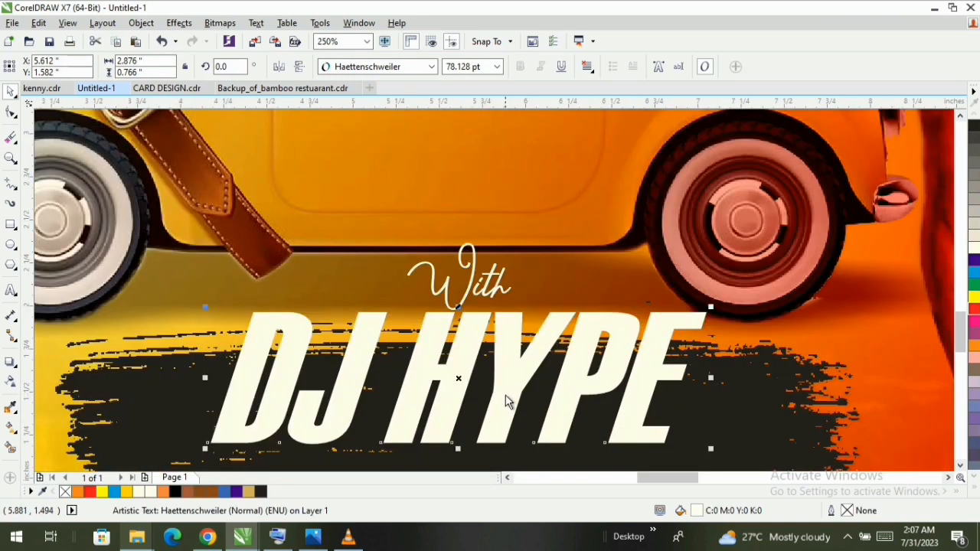
{"action": "left_click_drag", "start_coordinate": [493, 400], "coordinate": [489, 403]}
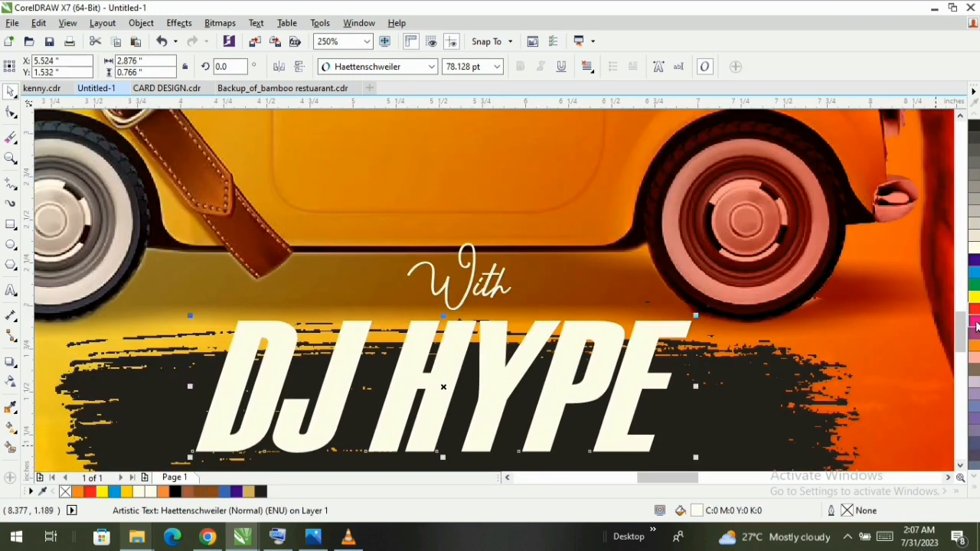
{"action": "left_click", "coordinate": [975, 347]}
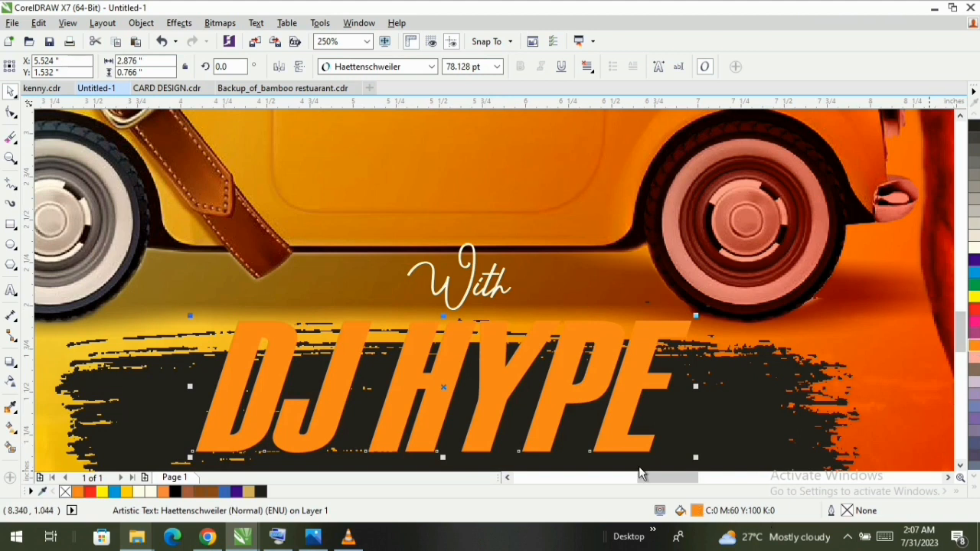
- Apply a linear fountain fill to DJ HYPE from orange to red (C 0, M 255, Y 255), rotated to about 309.7°
{"action": "key", "text": "shift+F11"}
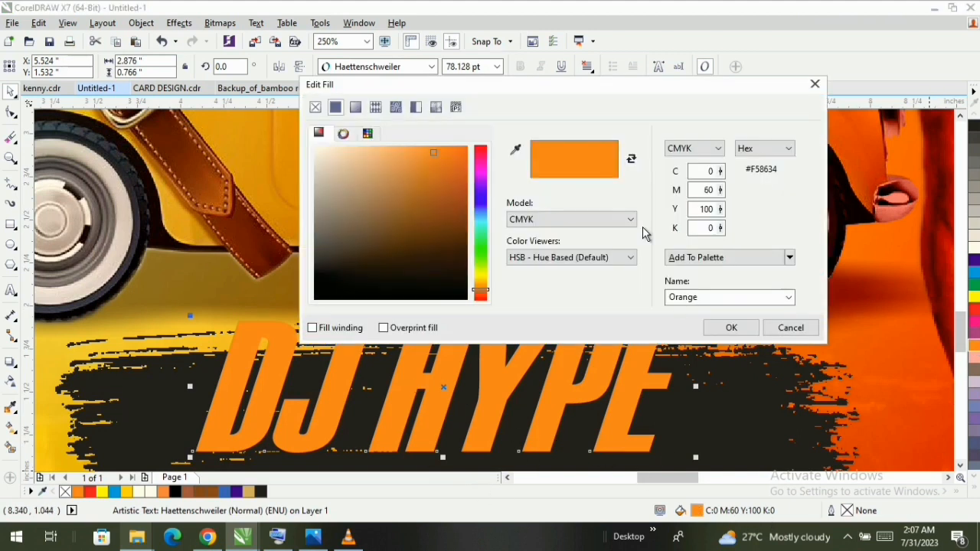
{"action": "left_click", "coordinate": [356, 107]}
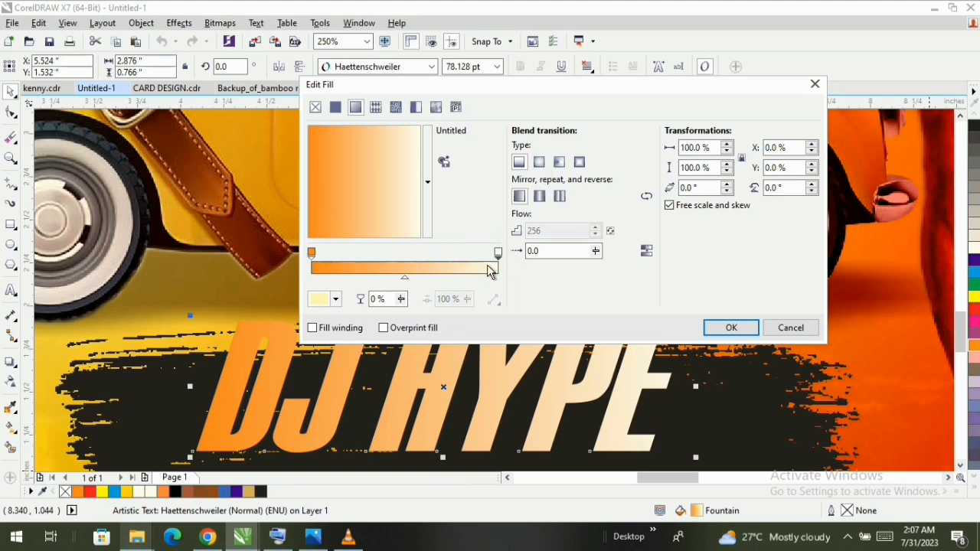
{"action": "left_click", "coordinate": [335, 300]}
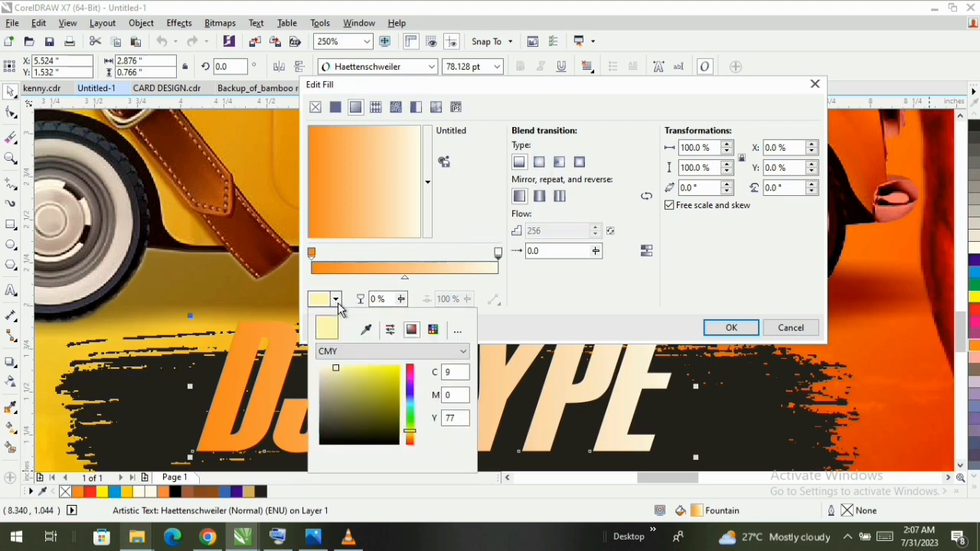
{"action": "left_click", "coordinate": [411, 372]}
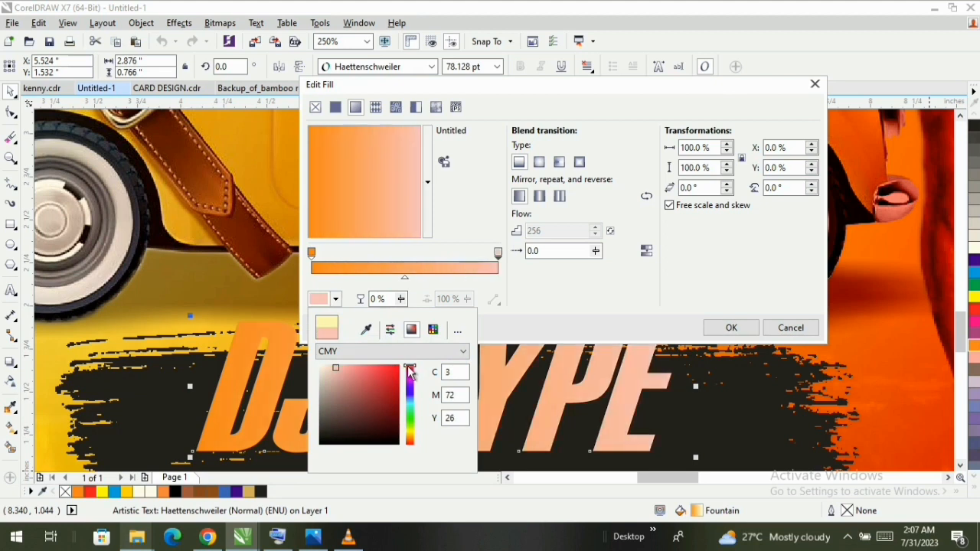
{"action": "left_click", "coordinate": [407, 352]}
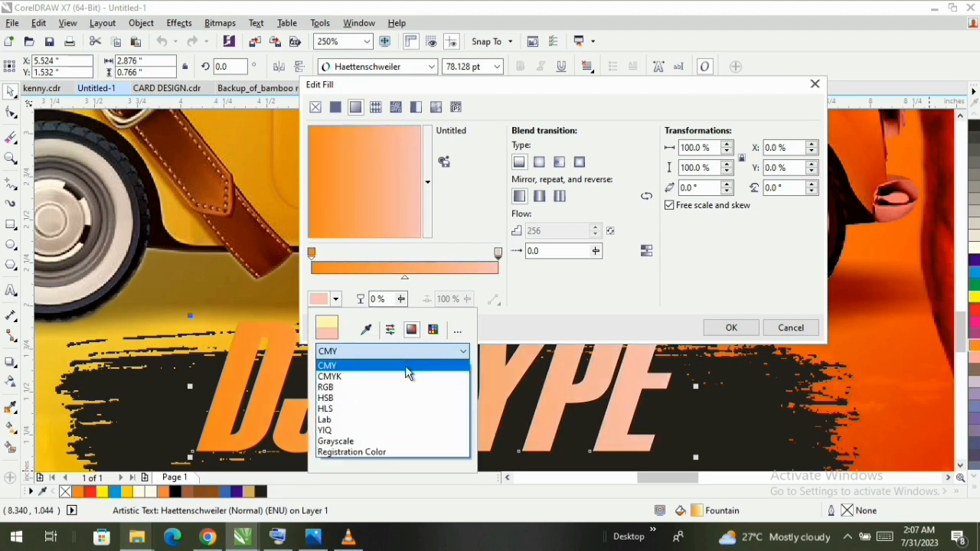
{"action": "left_click", "coordinate": [587, 334]}
{"action": "left_click_drag", "start_coordinate": [410, 370], "coordinate": [415, 366]}
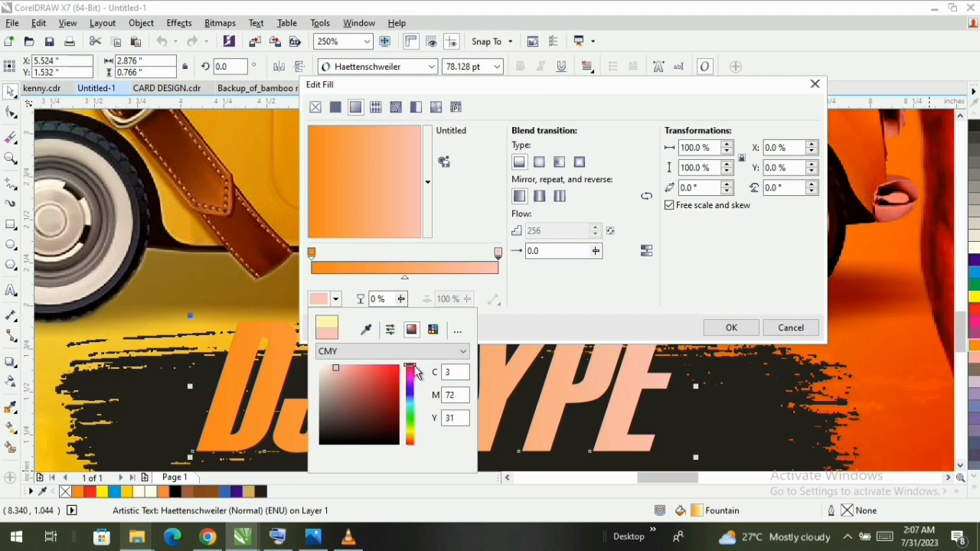
{"action": "left_click", "coordinate": [393, 367]}
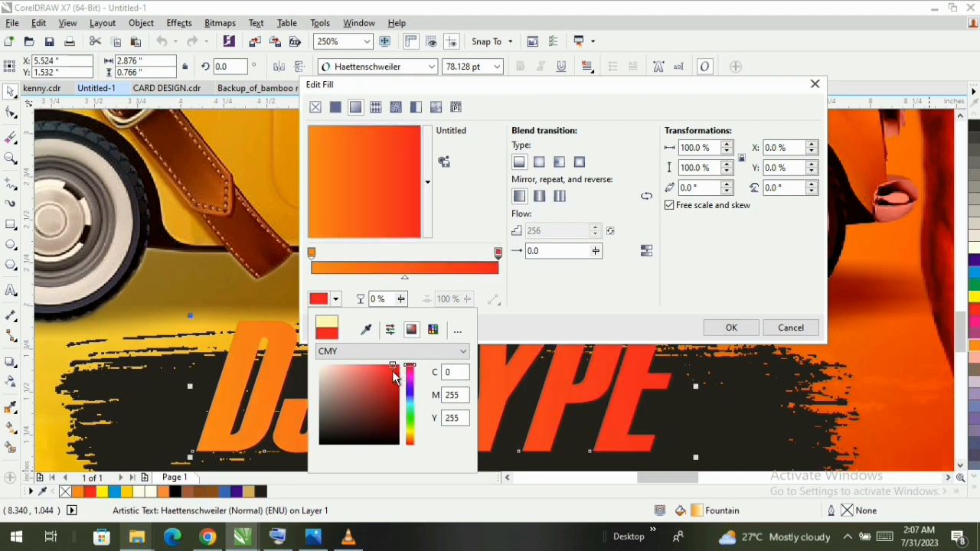
{"action": "left_click", "coordinate": [379, 209]}
{"action": "left_click_drag", "start_coordinate": [399, 164], "coordinate": [386, 205]}
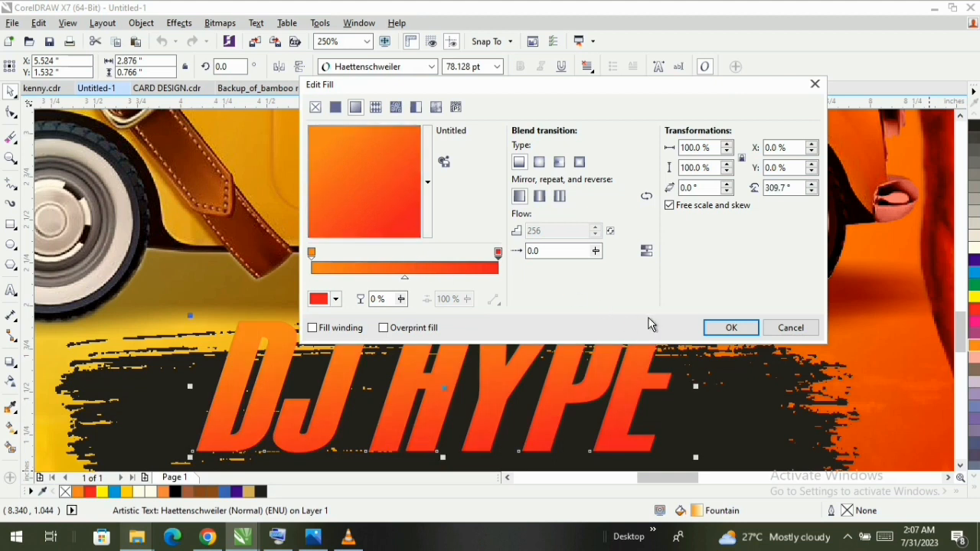
{"action": "left_click", "coordinate": [731, 327]}
- Change the "With" text to the Roulette font and place it on the brush stroke beside the upper left of DJ HYPE
{"action": "left_click", "coordinate": [491, 290]}
{"action": "left_click", "coordinate": [490, 289]}
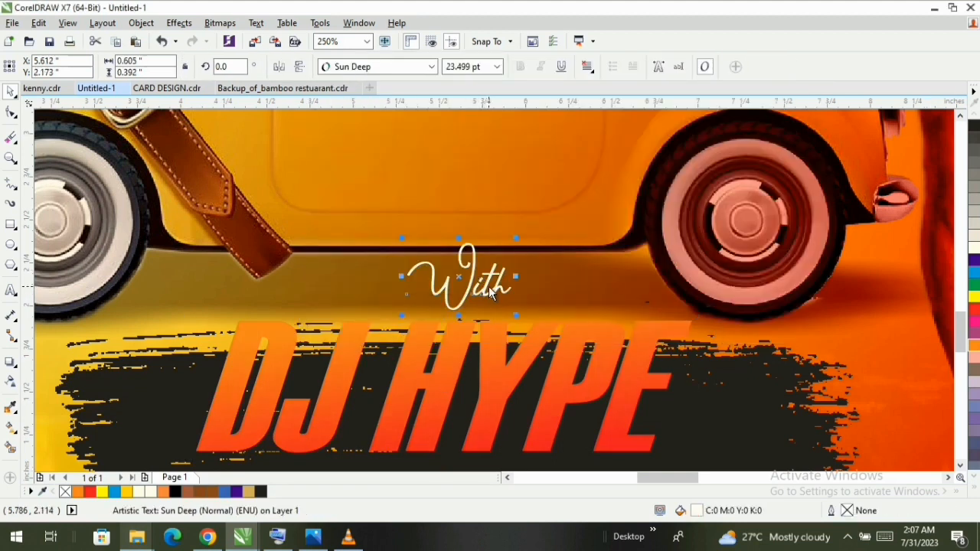
{"action": "left_click", "coordinate": [380, 66]}
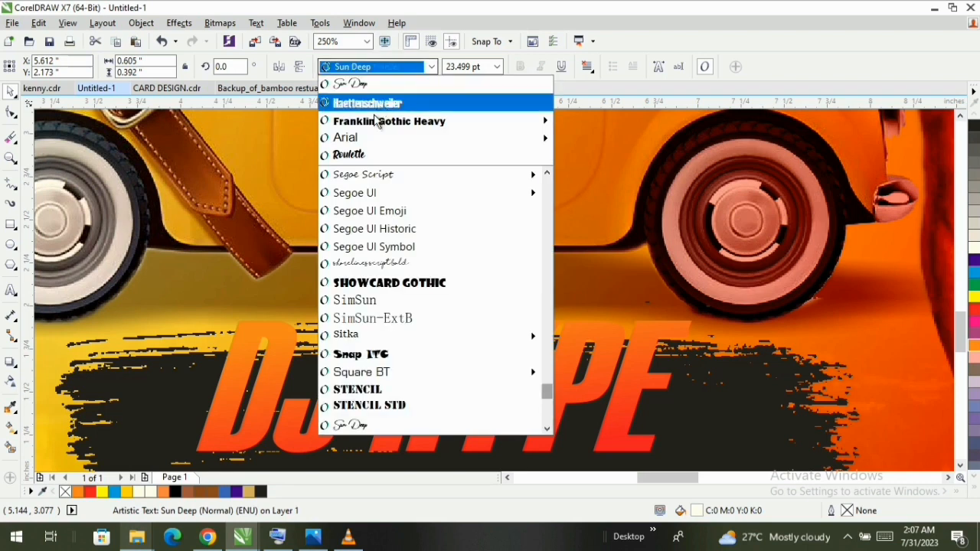
{"action": "mouse_move", "coordinate": [370, 127]}
{"action": "left_click", "coordinate": [348, 155]}
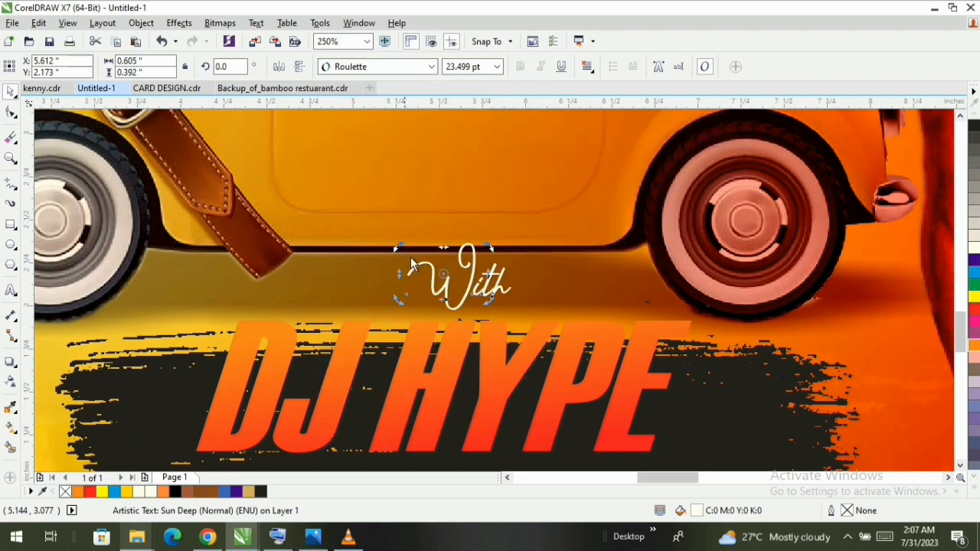
{"action": "mouse_move", "coordinate": [445, 281]}
{"action": "left_mouse_down"}
{"action": "mouse_move", "coordinate": [453, 296]}
{"action": "mouse_move", "coordinate": [171, 352]}
{"action": "mouse_move", "coordinate": [184, 366]}
{"action": "left_mouse_up"}
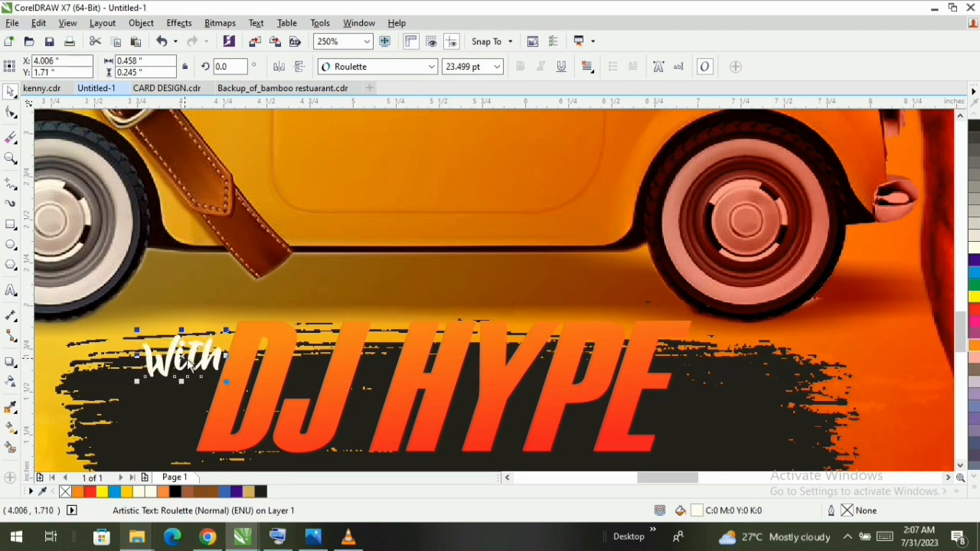
- Move DJ HYPE slightly down on the brush stroke and the With text slightly down and right beside the D
{"action": "scroll", "coordinate": [370, 375], "scroll_direction": "down", "scroll_amount": 4}
{"action": "key", "text": "z"}
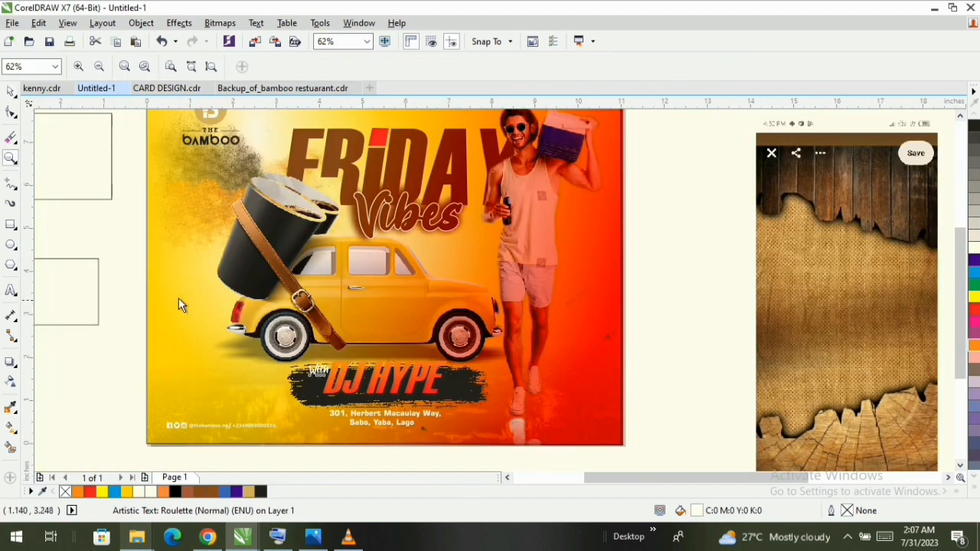
{"action": "mouse_move", "coordinate": [129, 281]}
{"action": "left_mouse_down"}
{"action": "mouse_move", "coordinate": [589, 445]}
{"action": "mouse_move", "coordinate": [680, 457]}
{"action": "left_mouse_up"}
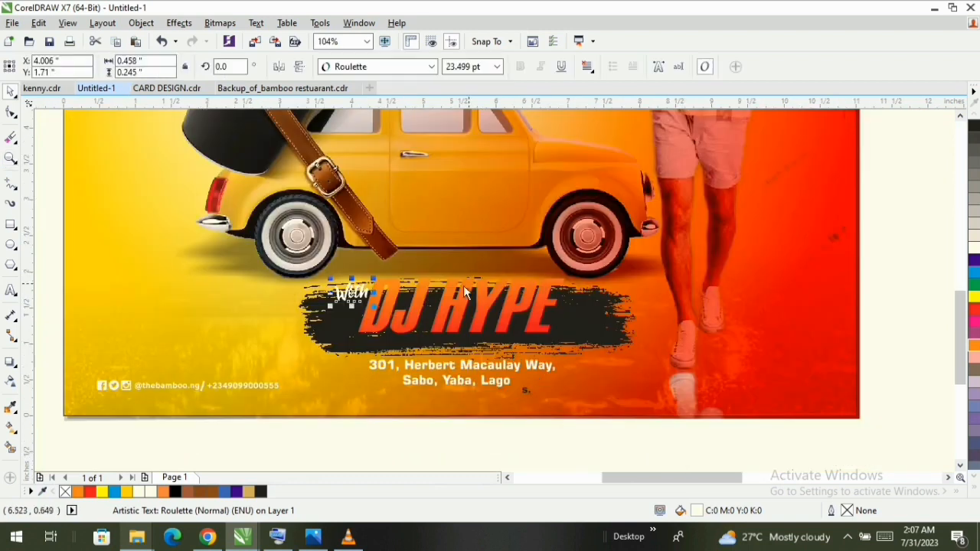
{"action": "left_click", "coordinate": [472, 306]}
{"action": "left_click", "coordinate": [485, 311]}
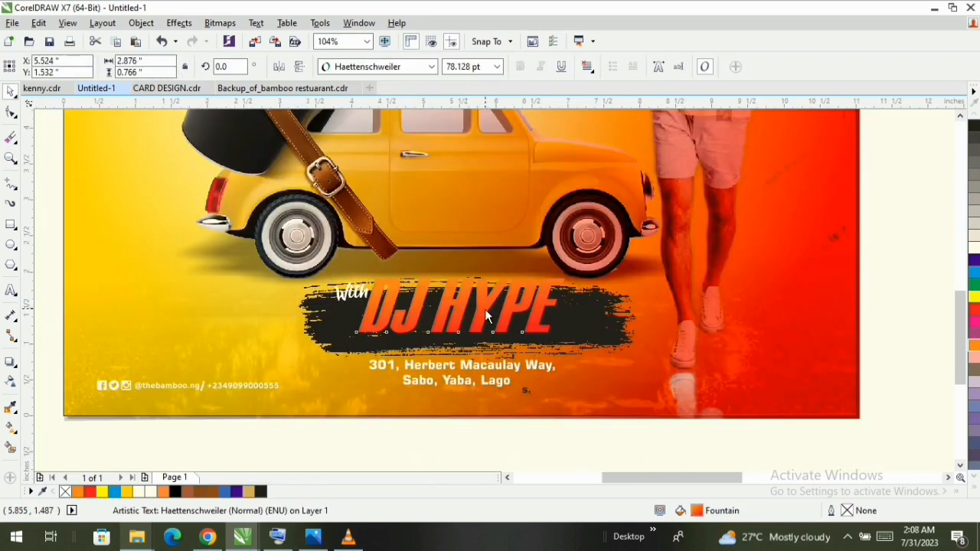
{"action": "left_click", "coordinate": [366, 292]}
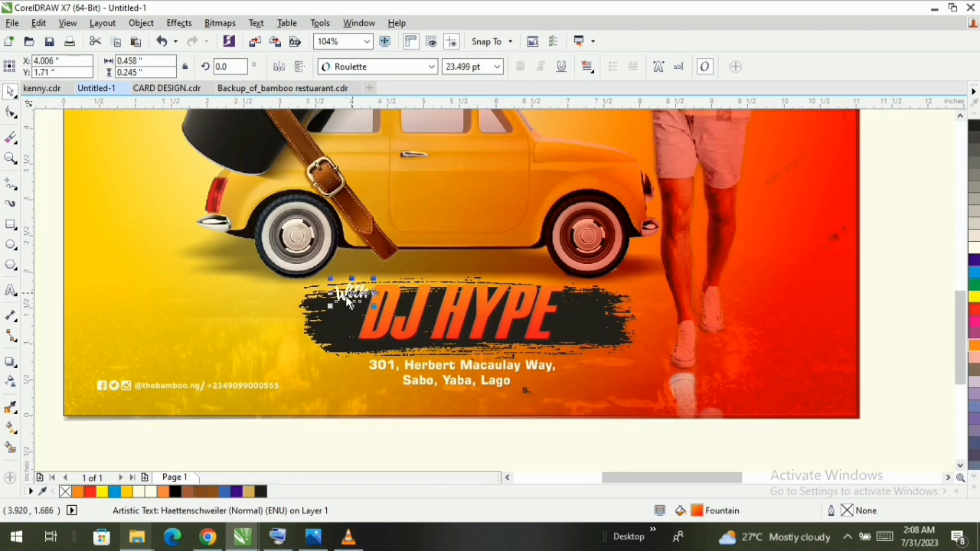
{"action": "mouse_move", "coordinate": [367, 292]}
{"action": "left_mouse_down"}
{"action": "mouse_move", "coordinate": [452, 271]}
{"action": "mouse_move", "coordinate": [357, 300]}
{"action": "left_mouse_up"}
- Draw a rectangle about 0.606 by 0.235 inches around the With text, overlapping the upper part of the D
{"action": "key", "text": "z"}
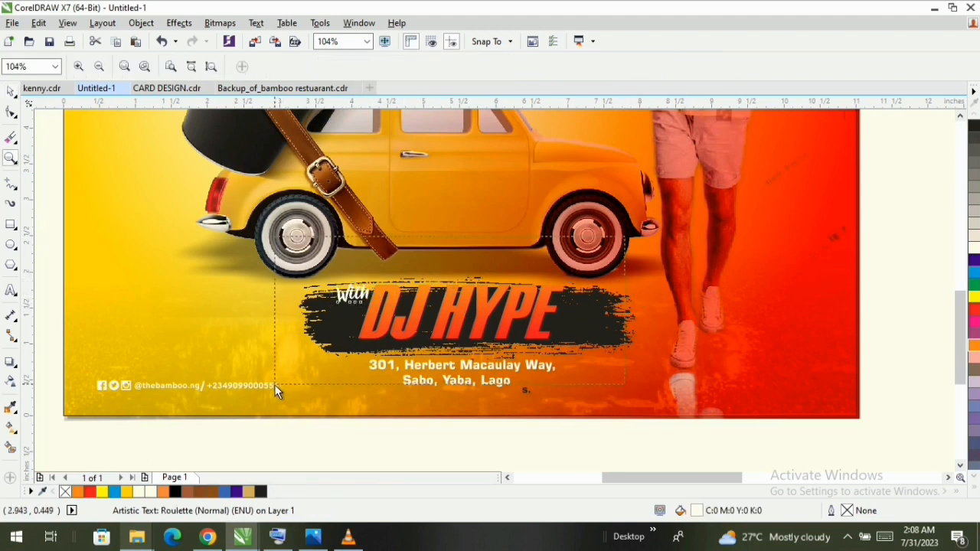
{"action": "left_click_drag", "start_coordinate": [274, 385], "coordinate": [274, 384]}
{"action": "key", "text": "space"}
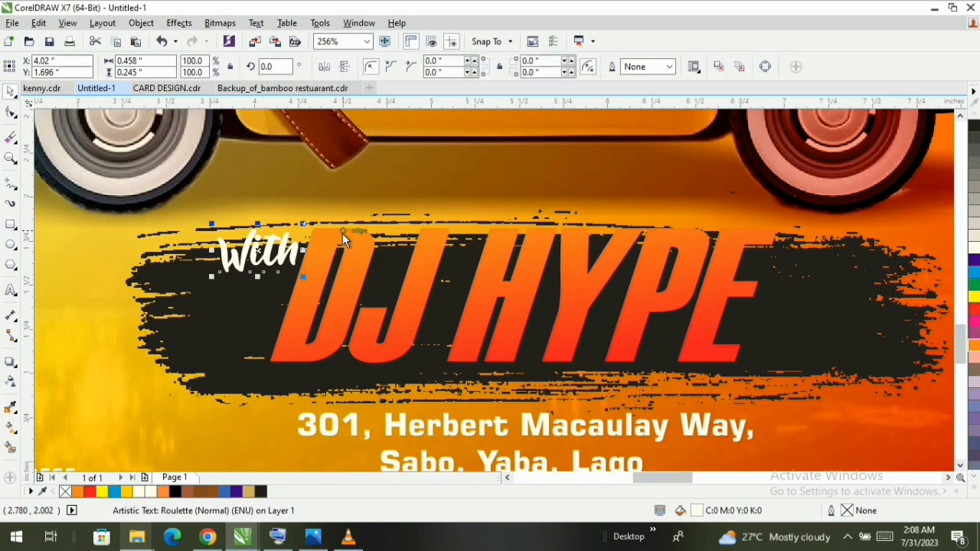
{"action": "key", "text": "F6"}
{"action": "left_click_drag", "start_coordinate": [327, 230], "coordinate": [217, 274]}
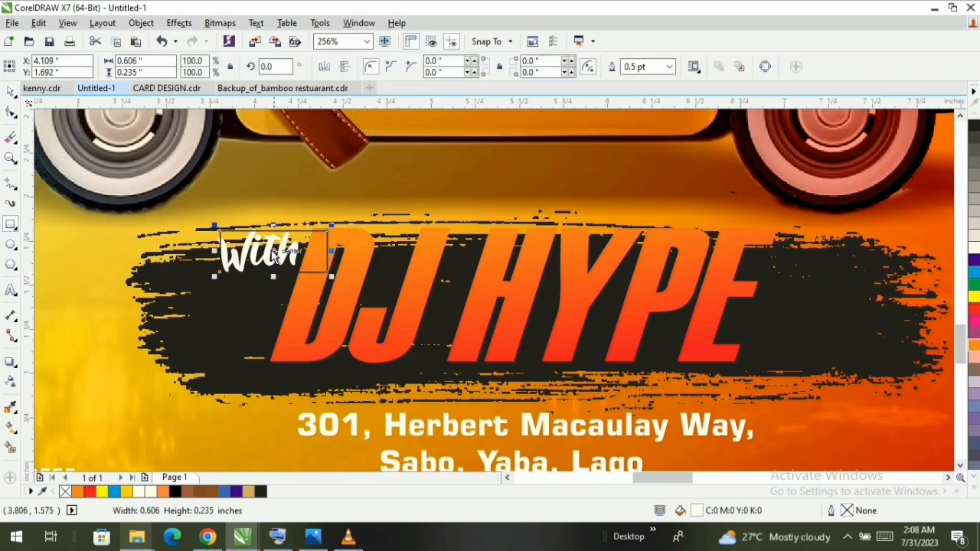
{"action": "scroll", "coordinate": [234, 265], "scroll_direction": "up", "scroll_amount": 2}
{"action": "left_click", "coordinate": [303, 261]}
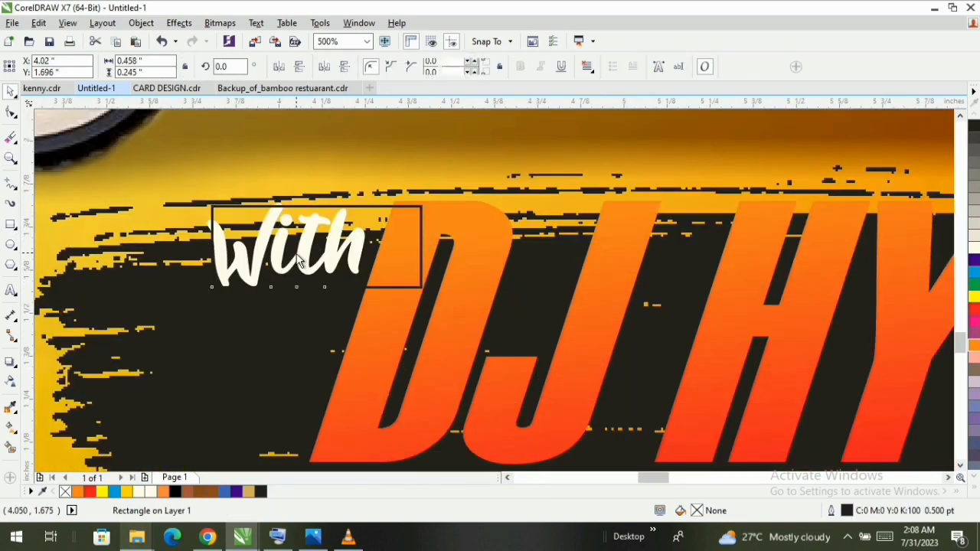
{"action": "left_click", "coordinate": [441, 230]}
{"action": "double_click", "coordinate": [695, 511]}
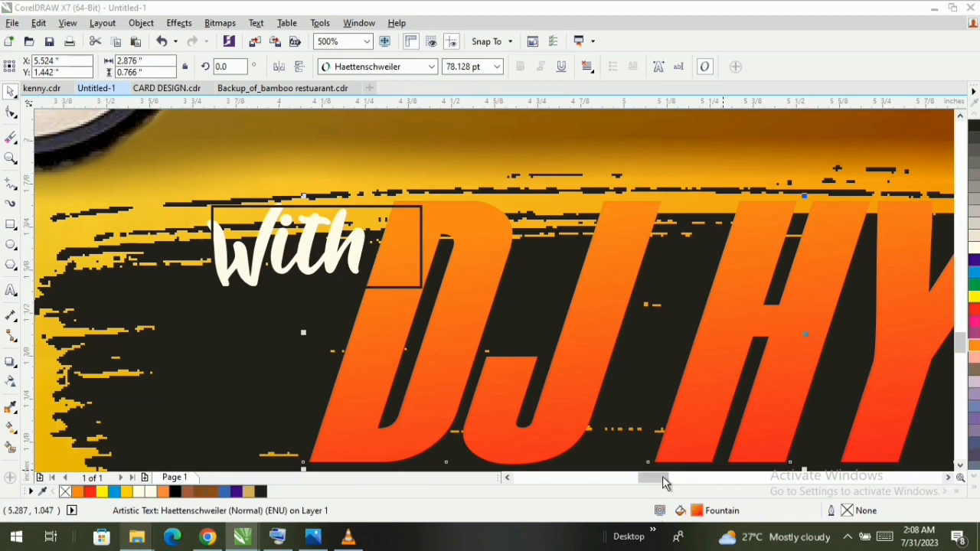
{"action": "left_click", "coordinate": [789, 333]}
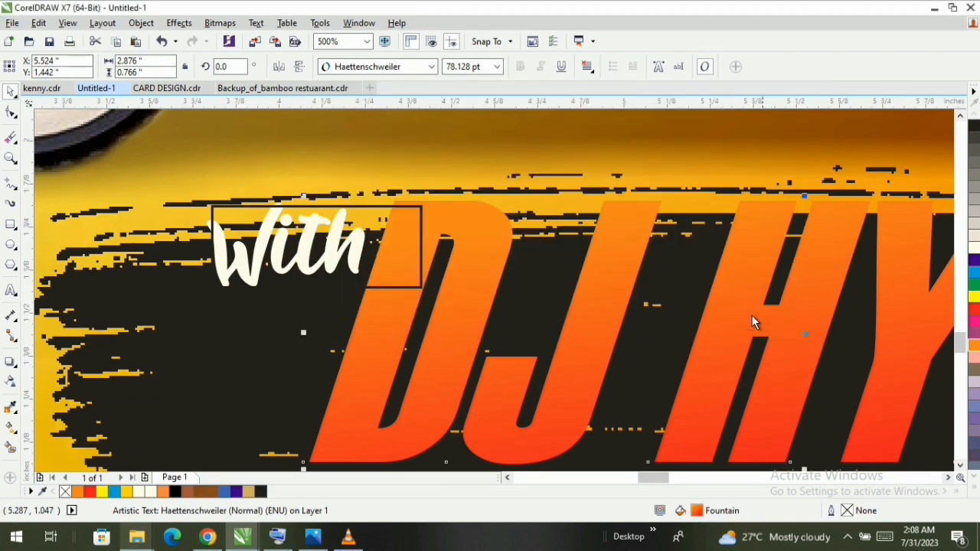
- Recolour the black brush stroke bitmap behind DJ HYPE to yellow (C0 M20 Y100 K0)
{"action": "key", "text": "z"}
{"action": "scroll", "coordinate": [642, 276], "scroll_direction": "down", "scroll_amount": 2}
{"action": "scroll", "coordinate": [645, 276], "scroll_direction": "down", "scroll_amount": 2}
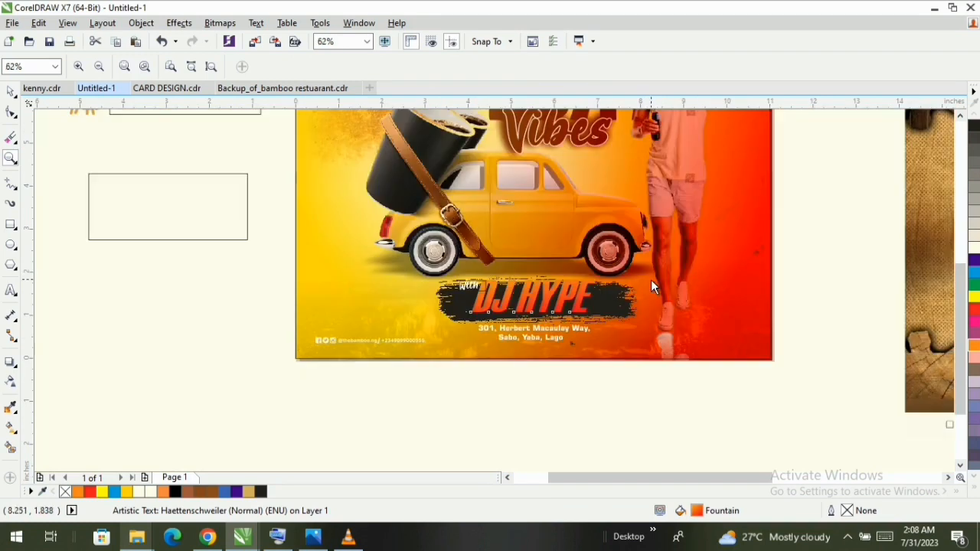
{"action": "left_click_drag", "start_coordinate": [287, 233], "coordinate": [705, 366]}
{"action": "left_click", "coordinate": [374, 301]}
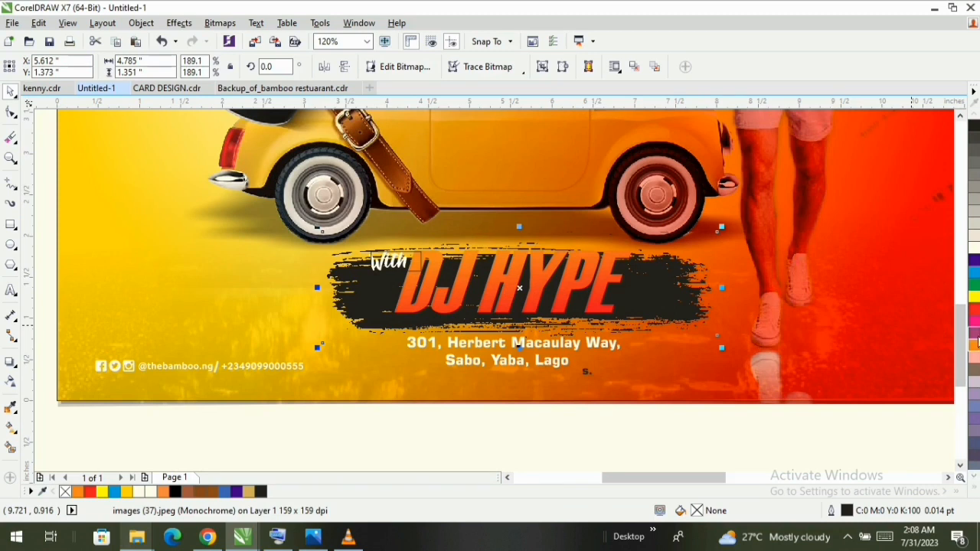
{"action": "left_click", "coordinate": [976, 346]}
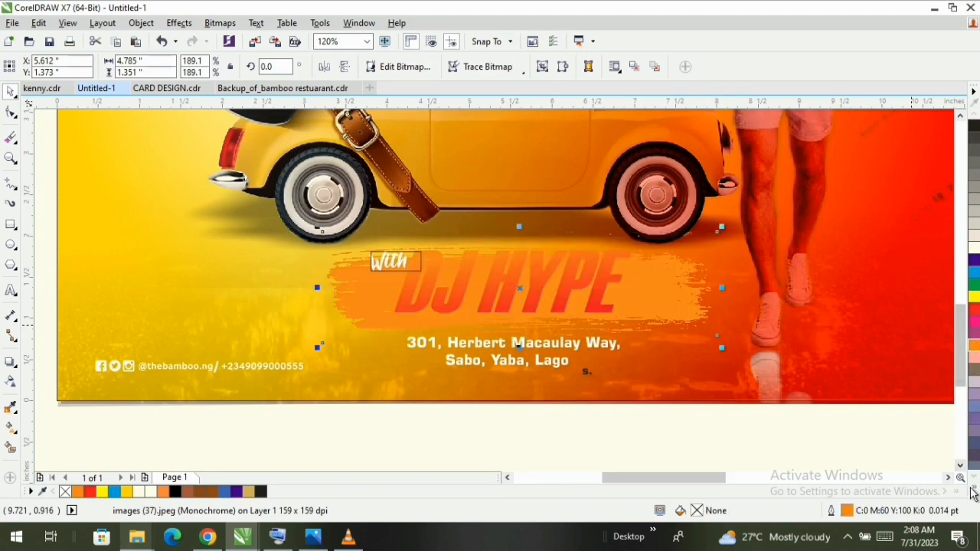
{"action": "left_click", "coordinate": [974, 488]}
{"action": "left_click", "coordinate": [950, 165]}
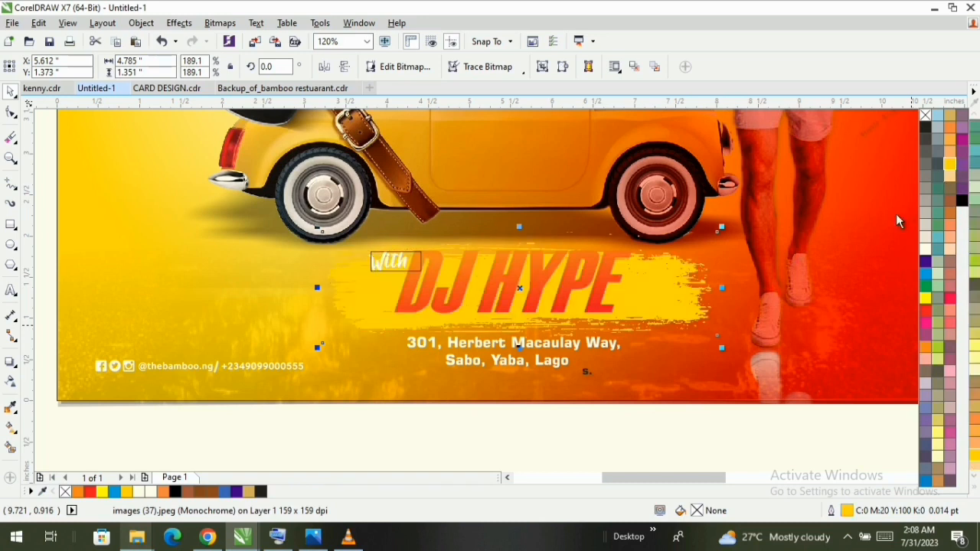
- Enlarge the yellow brush stroke proportionally to about 5.377 by 1.518 inches behind DJ HYPE
{"action": "key", "text": "z"}
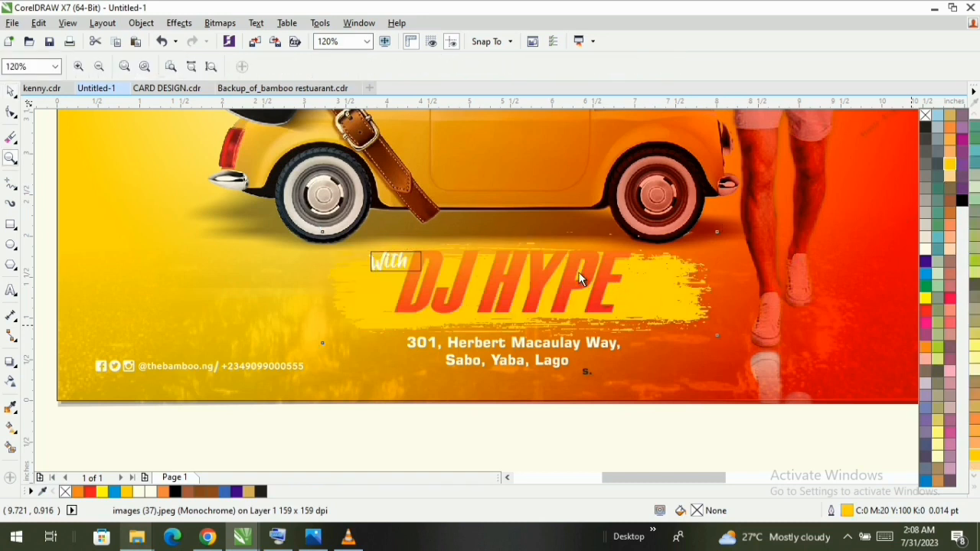
{"action": "left_click", "coordinate": [211, 66]}
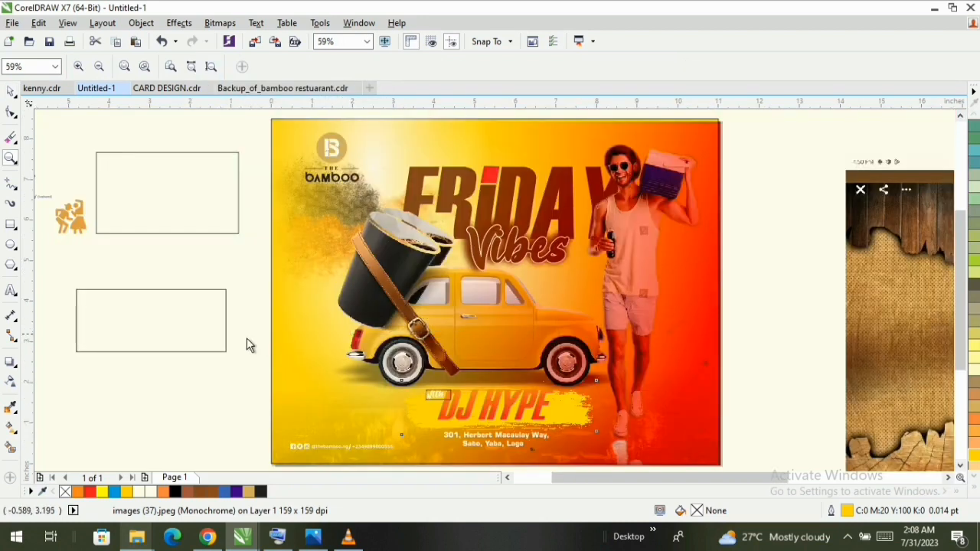
{"action": "left_click_drag", "start_coordinate": [246, 338], "coordinate": [753, 458]}
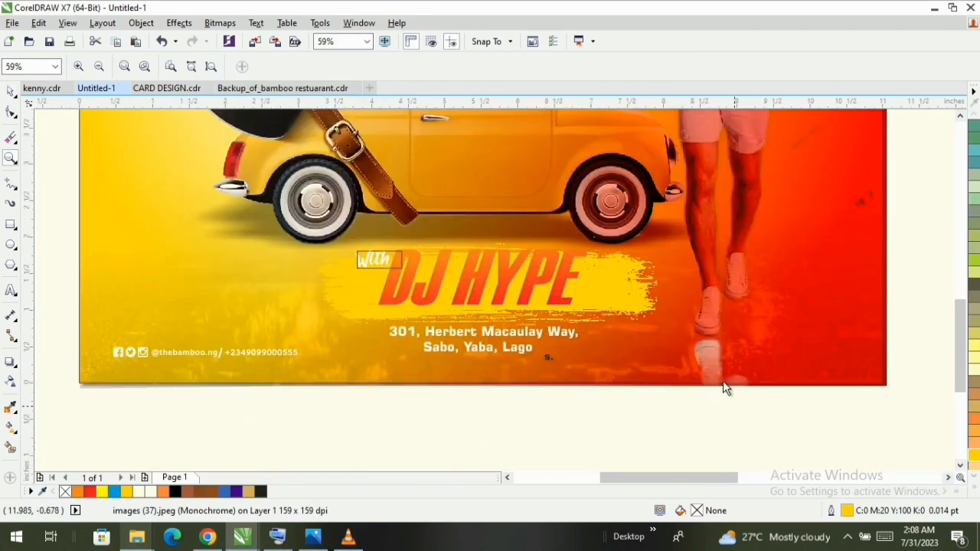
{"action": "key", "text": "space"}
{"action": "left_click", "coordinate": [646, 314]}
{"action": "left_click", "coordinate": [645, 314]}
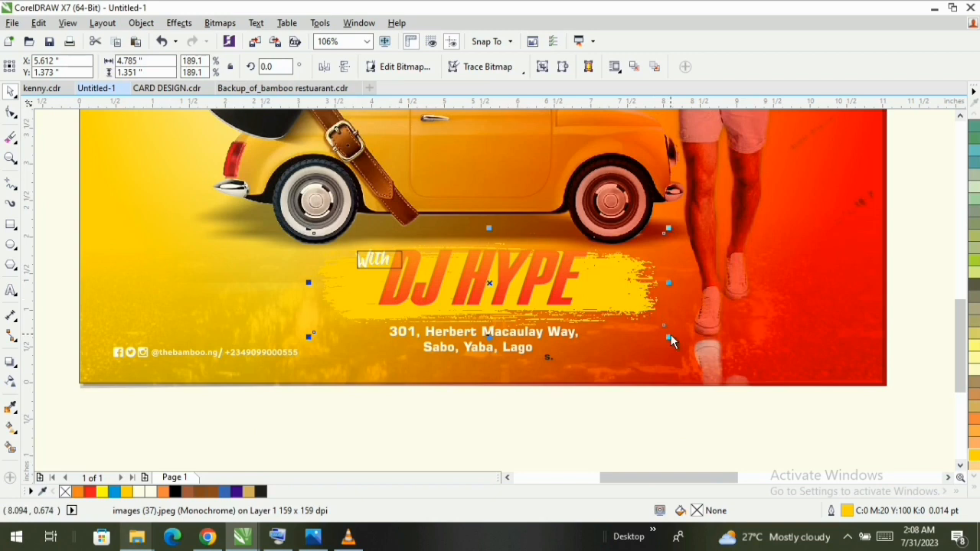
{"action": "left_click_drag", "start_coordinate": [671, 335], "coordinate": [690, 344]}
- Delete the outlined rectangle around the With text
{"action": "left_click", "coordinate": [386, 263]}
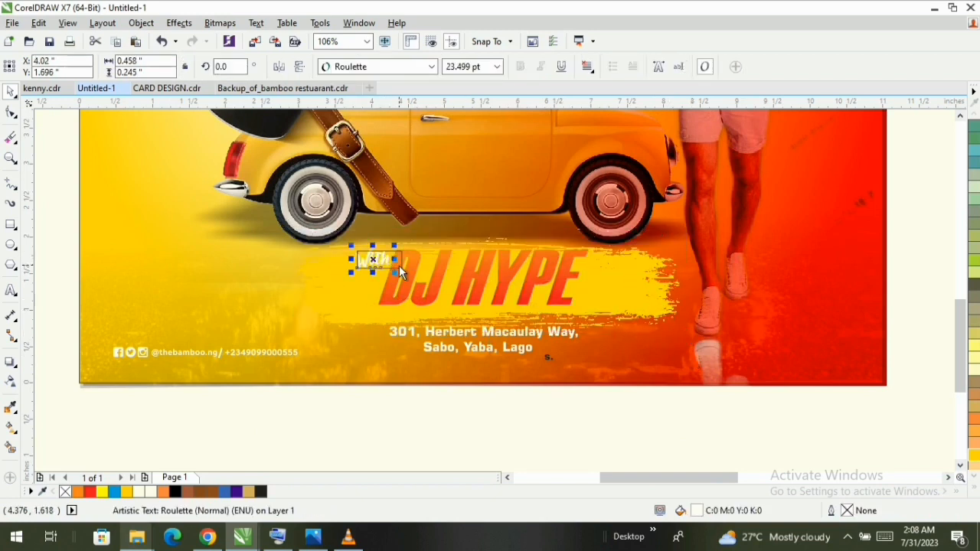
{"action": "left_click", "coordinate": [401, 265]}
{"action": "key", "text": "Delete"}
{"action": "left_click", "coordinate": [380, 264]}
- Reposition the yellow brush stroke just above the address and nudge DJ HYPE slightly down on it
{"action": "left_click", "coordinate": [354, 307]}
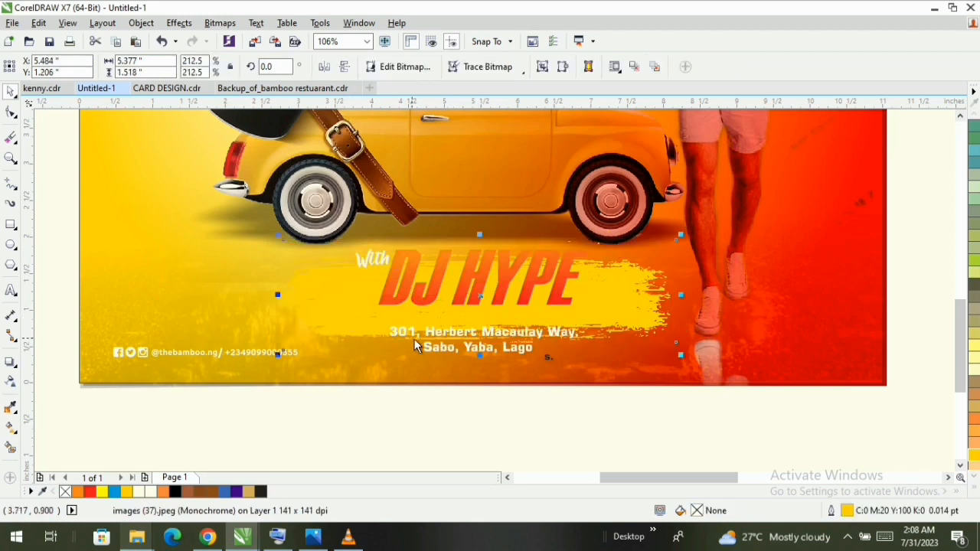
{"action": "left_click_drag", "start_coordinate": [606, 299], "coordinate": [607, 290]}
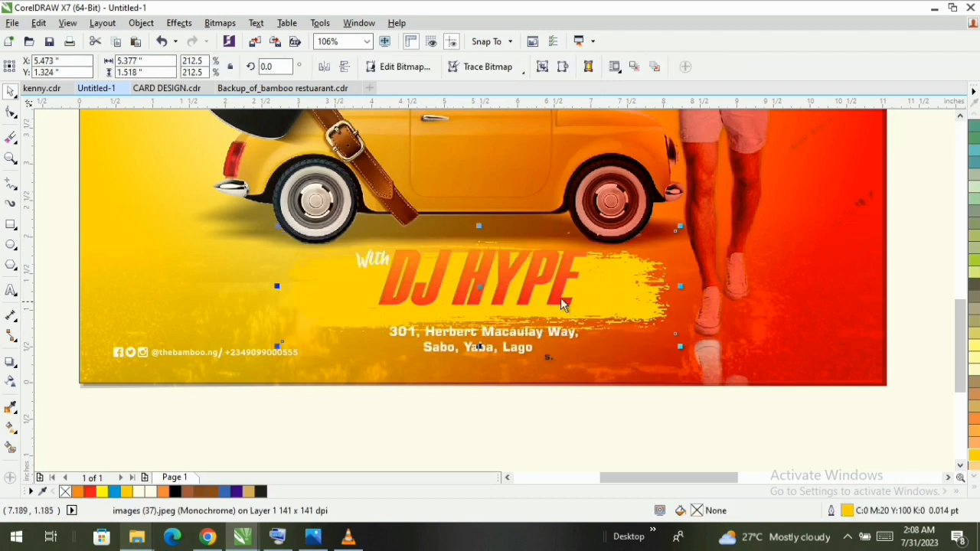
{"action": "left_click", "coordinate": [487, 281]}
{"action": "key", "text": "Right"}
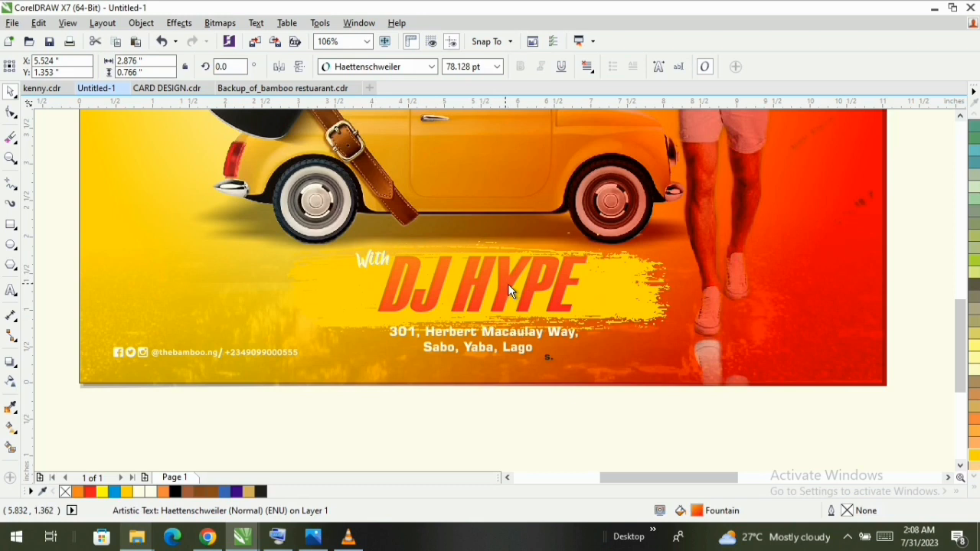
- Move the With text down and right so that it overlaps the left stem of the D
{"action": "left_click", "coordinate": [377, 265]}
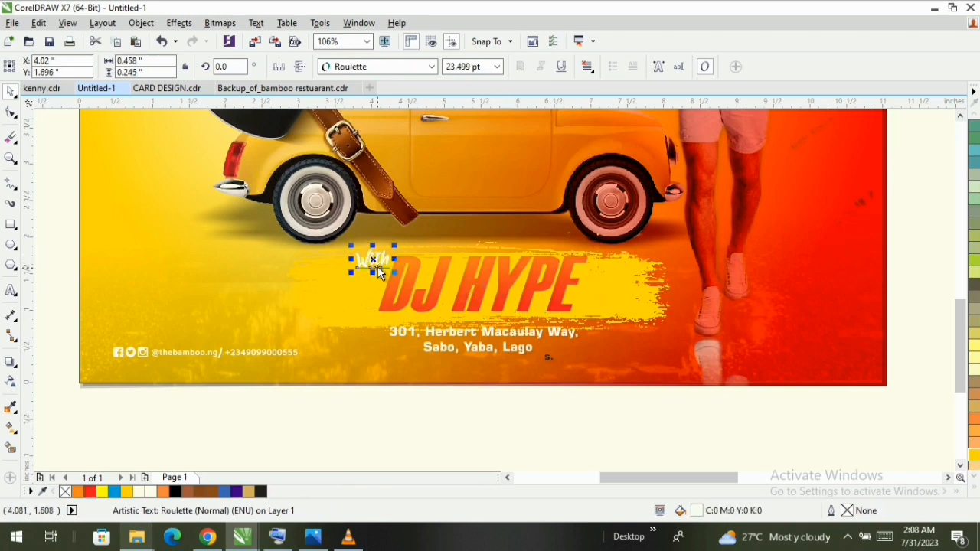
{"action": "scroll", "coordinate": [377, 267], "scroll_direction": "up", "scroll_amount": 2}
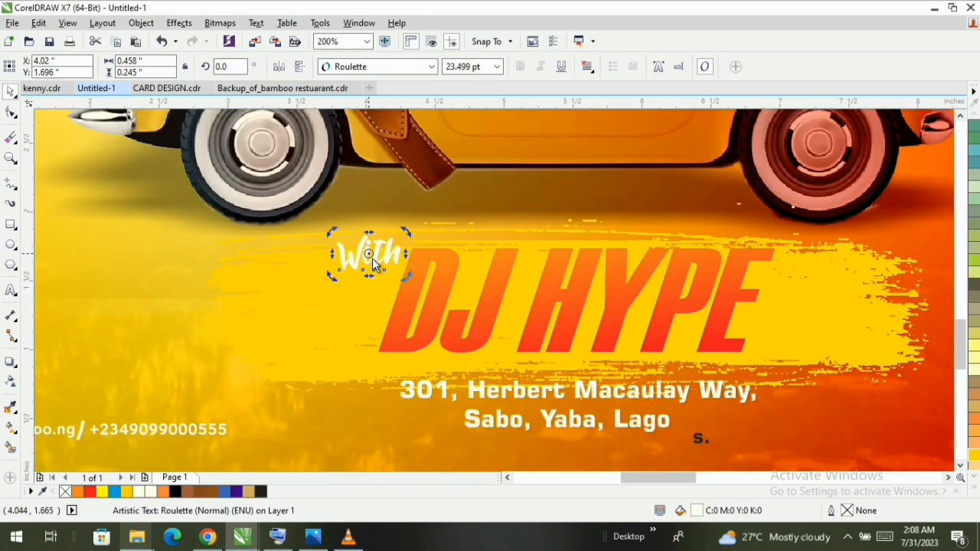
{"action": "left_click_drag", "start_coordinate": [375, 258], "coordinate": [413, 298]}
- Draw a rectangle about 0.187 by 0.267 inches over the "th" of With on the D's stem and convert it to curves
{"action": "scroll", "coordinate": [412, 298], "scroll_direction": "up", "scroll_amount": 1}
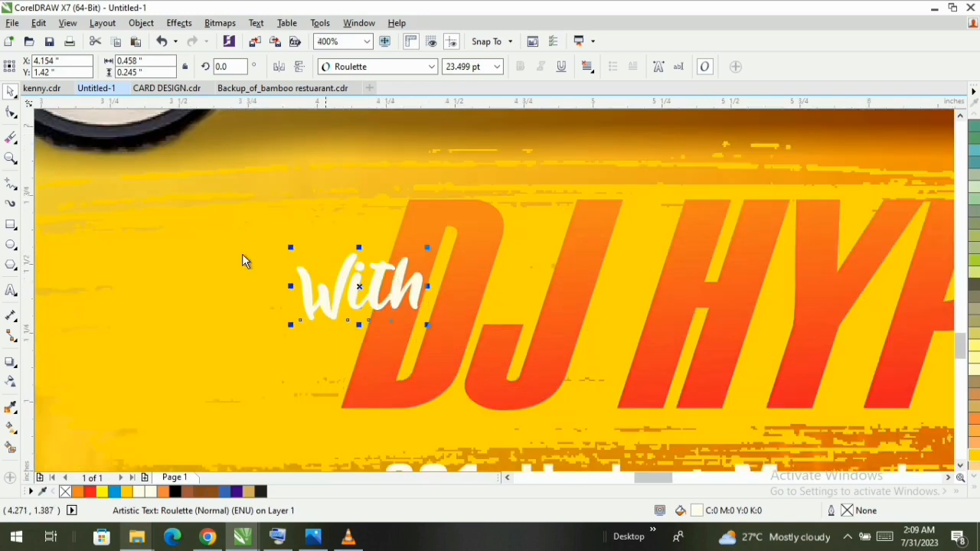
{"action": "left_click", "coordinate": [11, 225]}
{"action": "left_click_drag", "start_coordinate": [373, 247], "coordinate": [425, 320]}
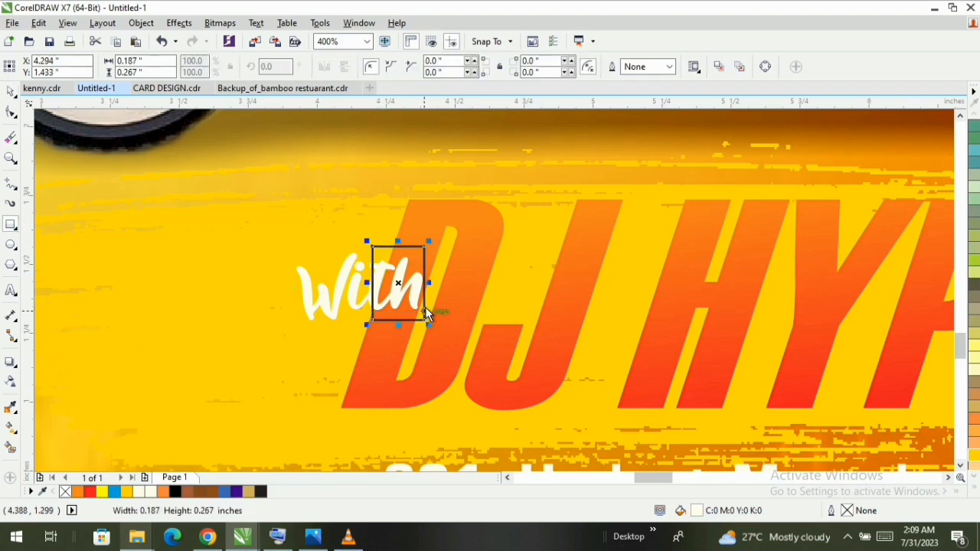
{"action": "key", "text": "space"}
{"action": "right_click", "coordinate": [416, 256]}
{"action": "left_click", "coordinate": [460, 193]}
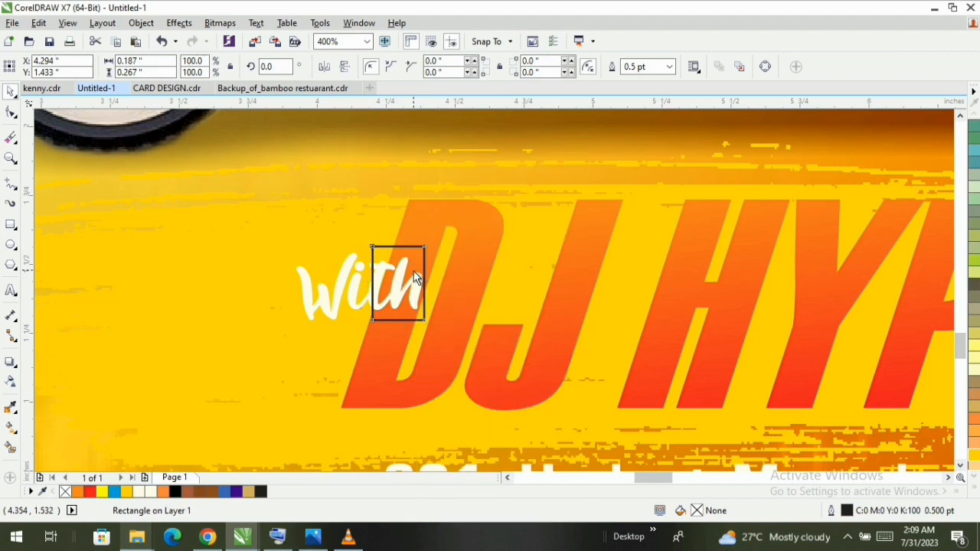
- Move the rectangle's upper-right node outward and lower-left node leftward so it slants across the D's stem
{"action": "key", "text": "F10"}
{"action": "left_click_drag", "start_coordinate": [424, 247], "coordinate": [438, 251]}
{"action": "left_click_drag", "start_coordinate": [372, 319], "coordinate": [358, 319]}
{"action": "key", "text": "space"}
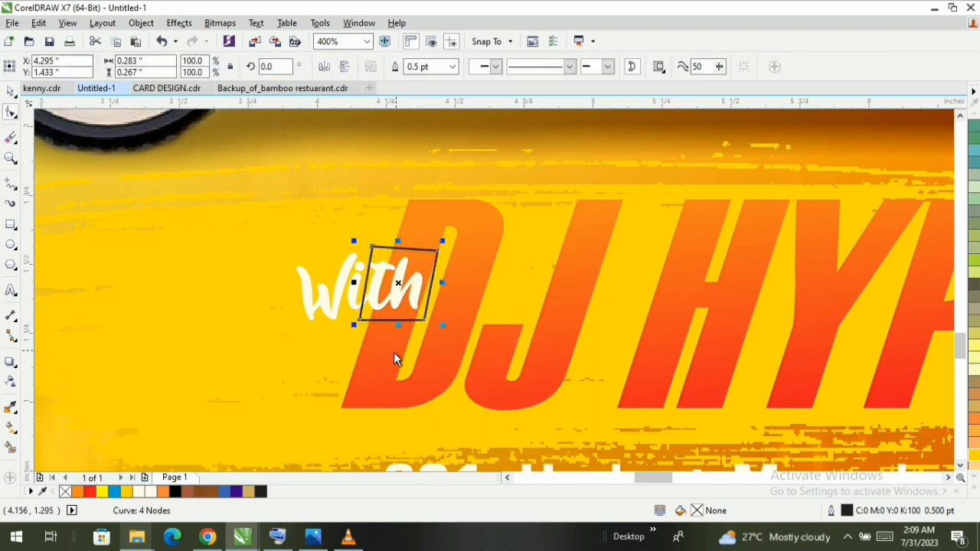
- Trim DJ HYPE with the slanted shape to cut a gap in the D's stem, and delete the shape
{"action": "left_click", "coordinate": [394, 355], "text": "shift"}
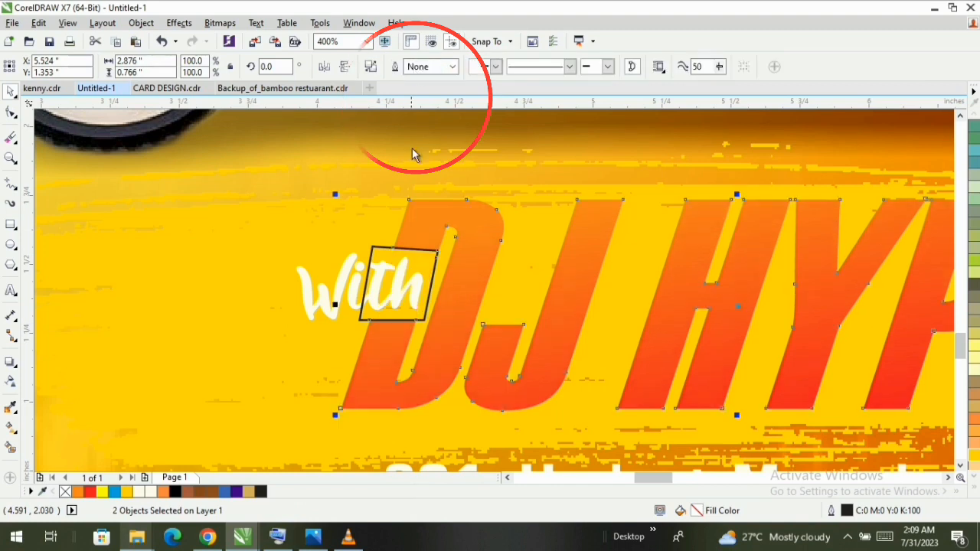
{"action": "left_click", "coordinate": [385, 250]}
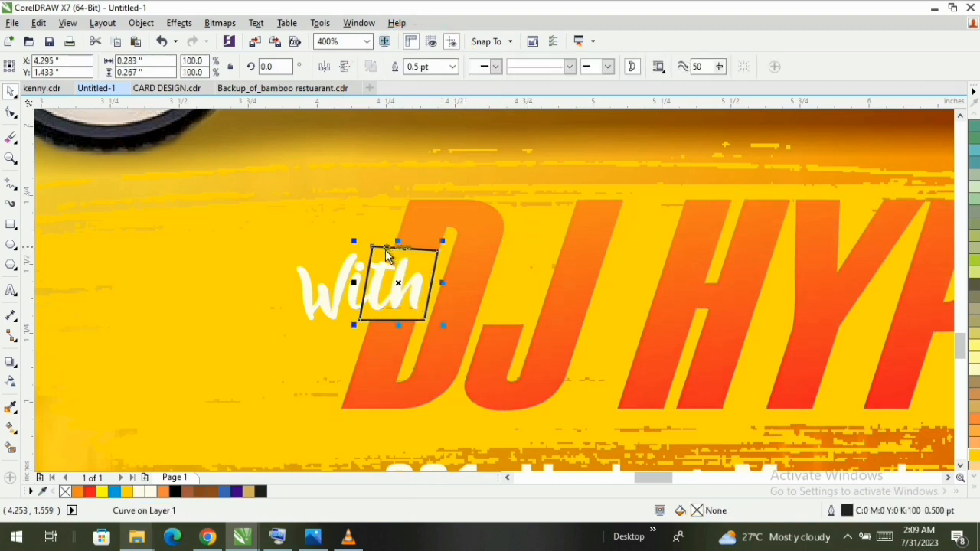
{"action": "key", "text": "Delete"}
- Nudge the With text slightly up and right within the gap in the D's stem
{"action": "left_click", "coordinate": [397, 290]}
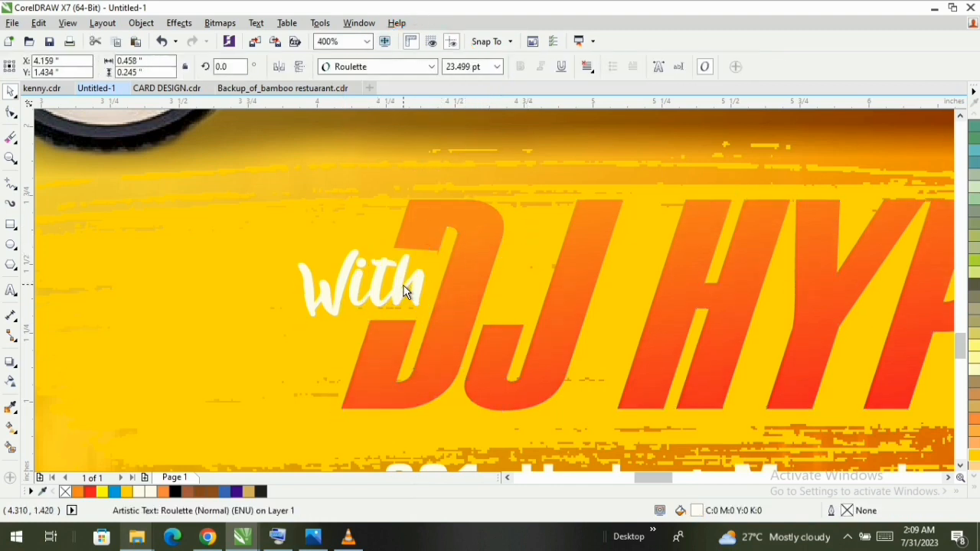
{"action": "key", "text": "F3"}
{"action": "key", "text": "F3"}
{"action": "key", "text": "F3"}
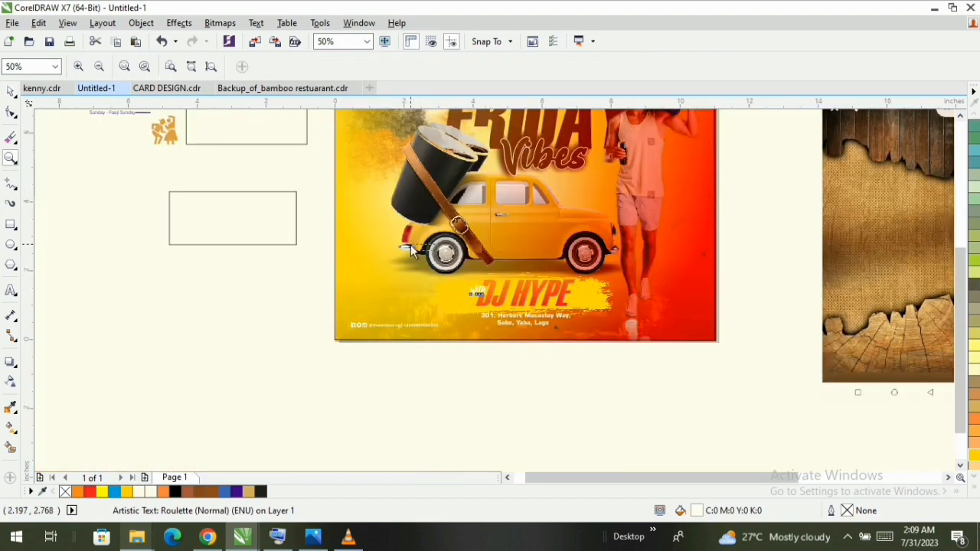
{"action": "left_click_drag", "start_coordinate": [410, 244], "coordinate": [409, 244]}
{"action": "left_click_drag", "start_coordinate": [398, 245], "coordinate": [611, 332]}
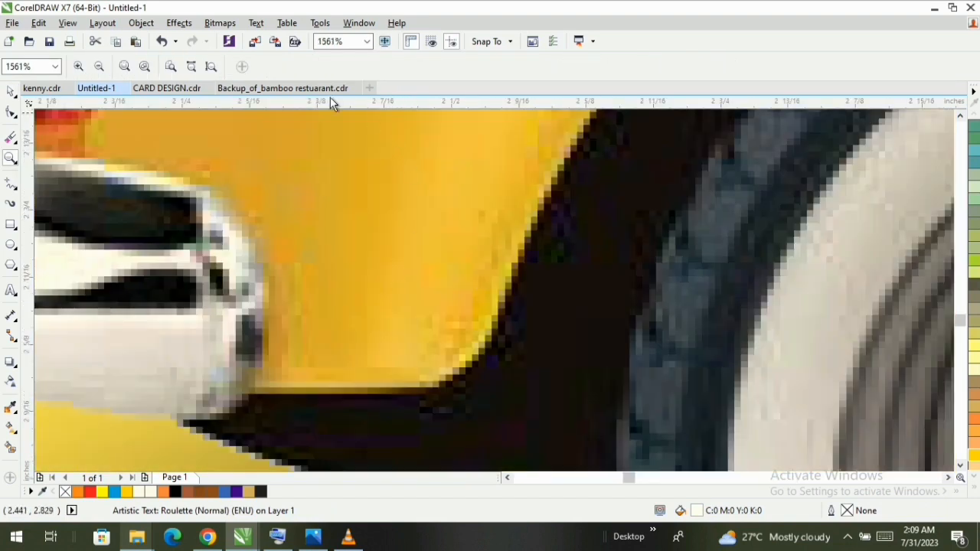
{"action": "left_click", "coordinate": [210, 66]}
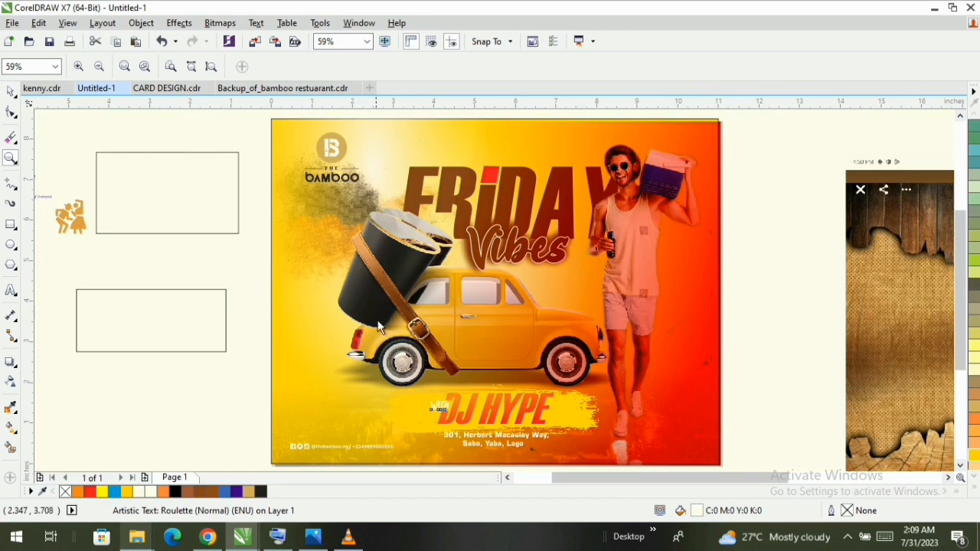
{"action": "left_click_drag", "start_coordinate": [394, 358], "coordinate": [566, 445]}
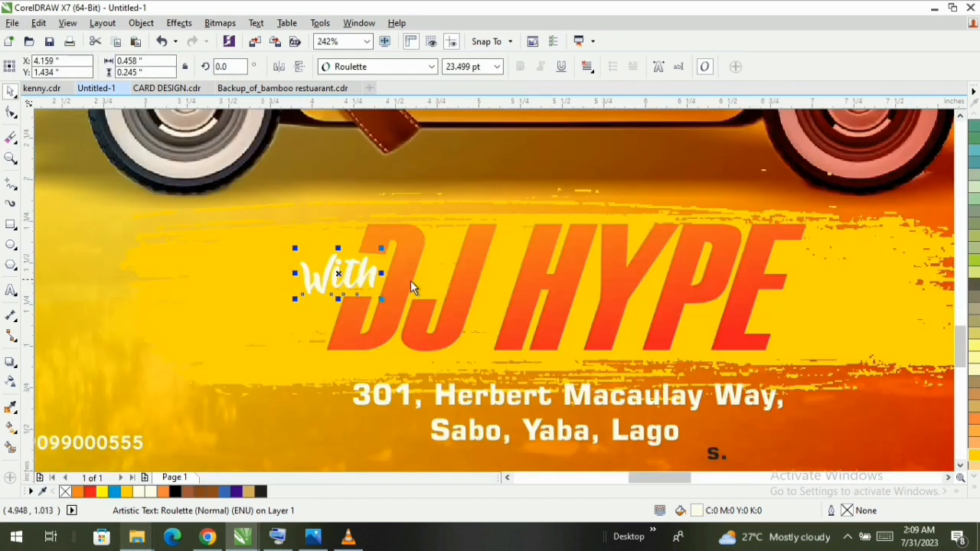
- Fill the With text beside DJ HYPE with black (K:100)
{"action": "left_click", "coordinate": [976, 491]}
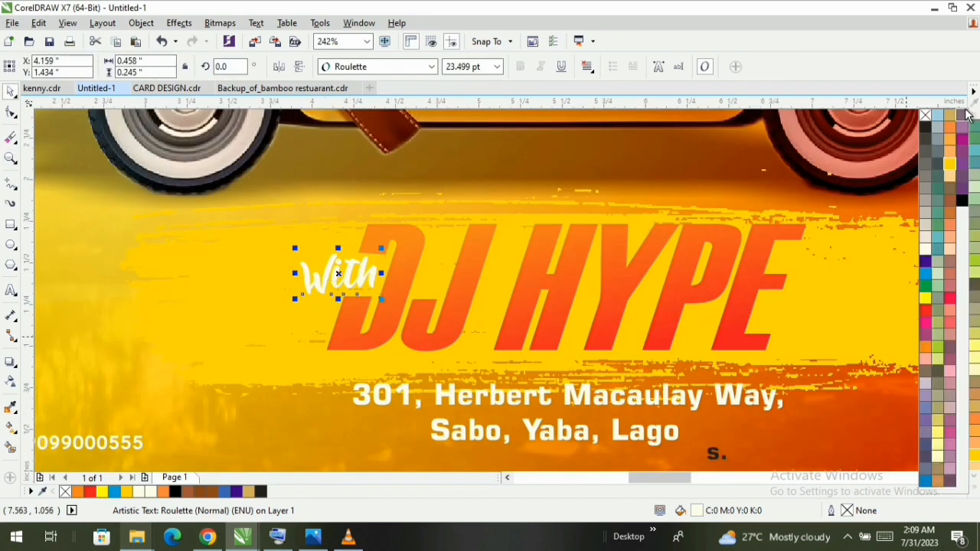
{"action": "left_click", "coordinate": [926, 126]}
{"action": "key", "text": "z"}
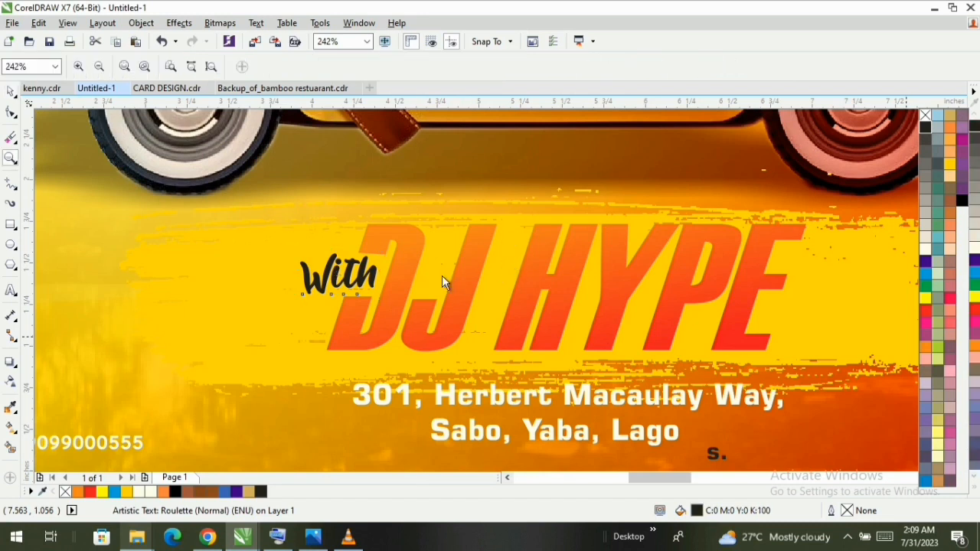
{"action": "left_click", "coordinate": [210, 70]}
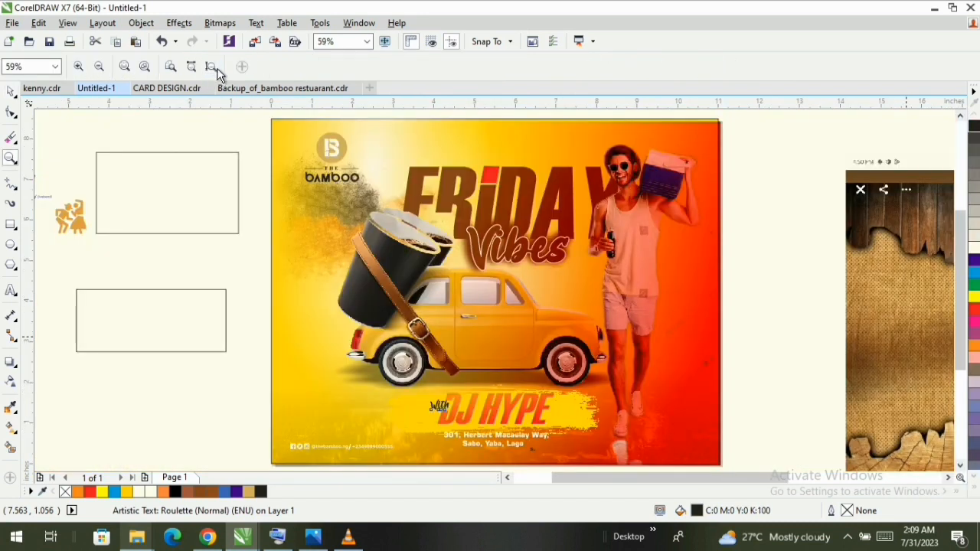
- Move the stray black "s." to the end of the address's second line and fill it with white
{"action": "left_click_drag", "start_coordinate": [405, 394], "coordinate": [595, 471]}
{"action": "key", "text": "space"}
{"action": "left_click", "coordinate": [610, 310]}
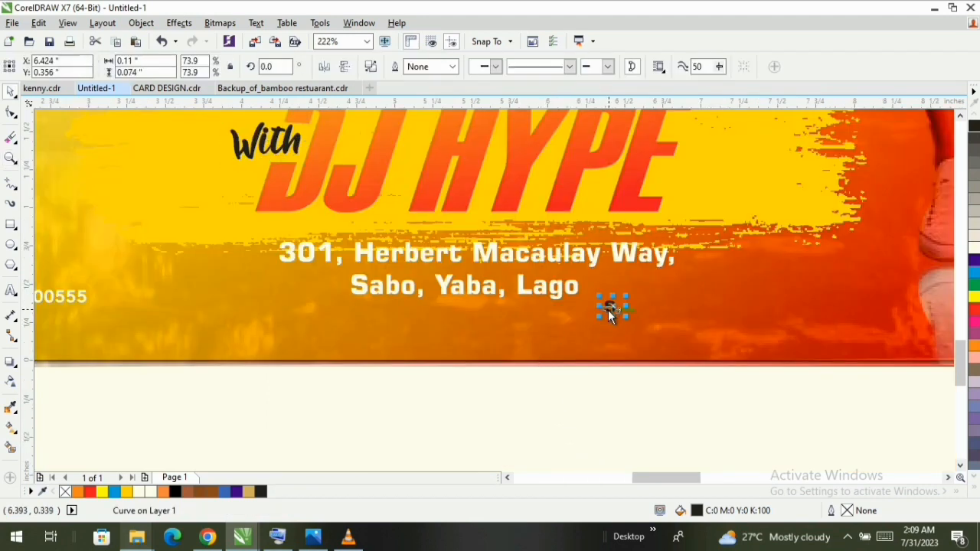
{"action": "left_click_drag", "start_coordinate": [584, 291], "coordinate": [587, 292]}
- Enlarge the "s." to 79.7% scale and position it clear of the preceding "o" to complete the city name
{"action": "key", "text": "z"}
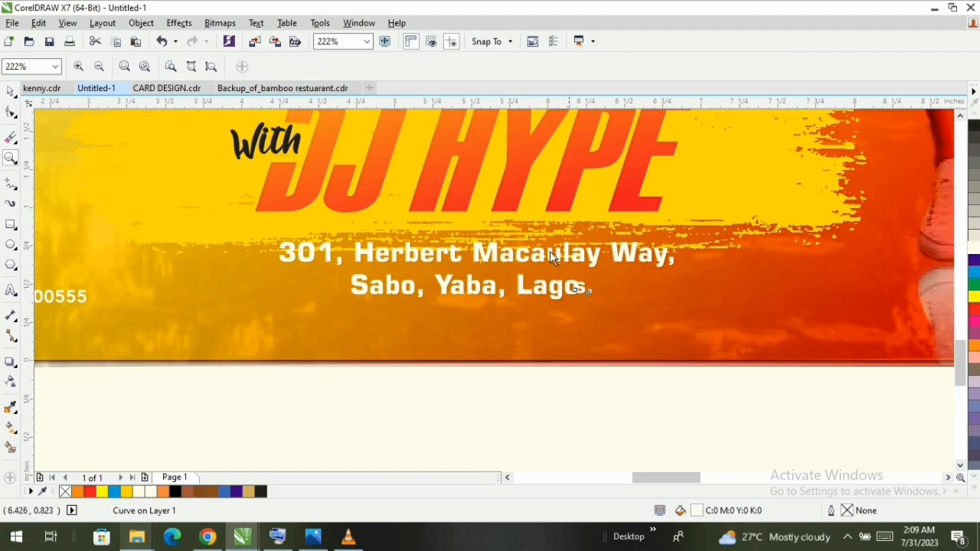
{"action": "left_click_drag", "start_coordinate": [634, 318], "coordinate": [520, 264]}
{"action": "key", "text": "space"}
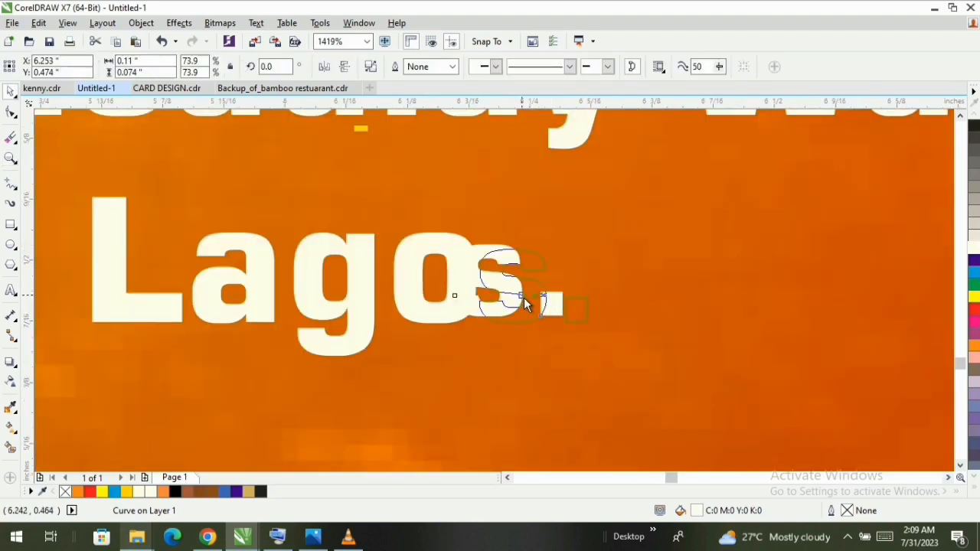
{"action": "left_click_drag", "start_coordinate": [591, 243], "coordinate": [621, 239]}
{"action": "key", "text": "z"}
{"action": "right_click", "coordinate": [511, 280]}
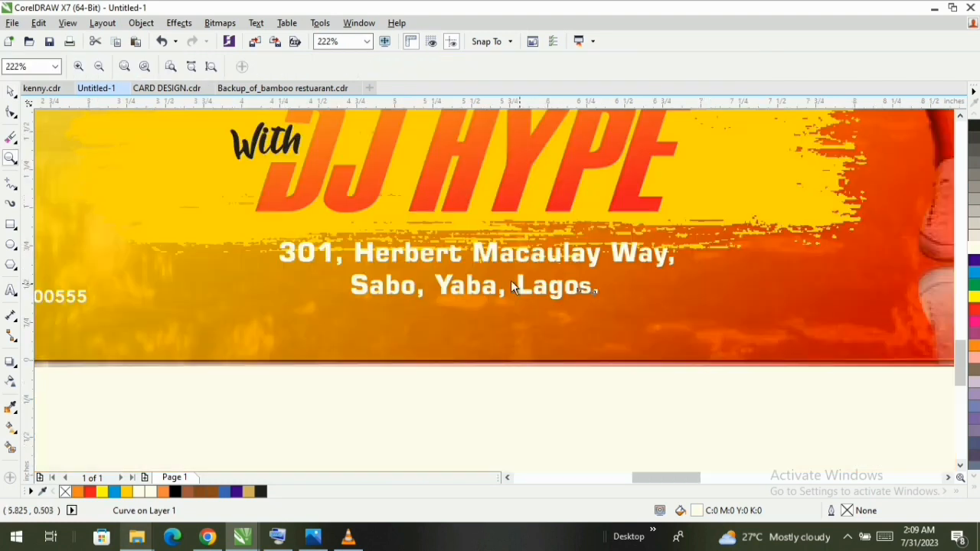
- Preview the whole advertising design in full screen
{"action": "left_click", "coordinate": [211, 66]}
{"action": "key", "text": "space"}
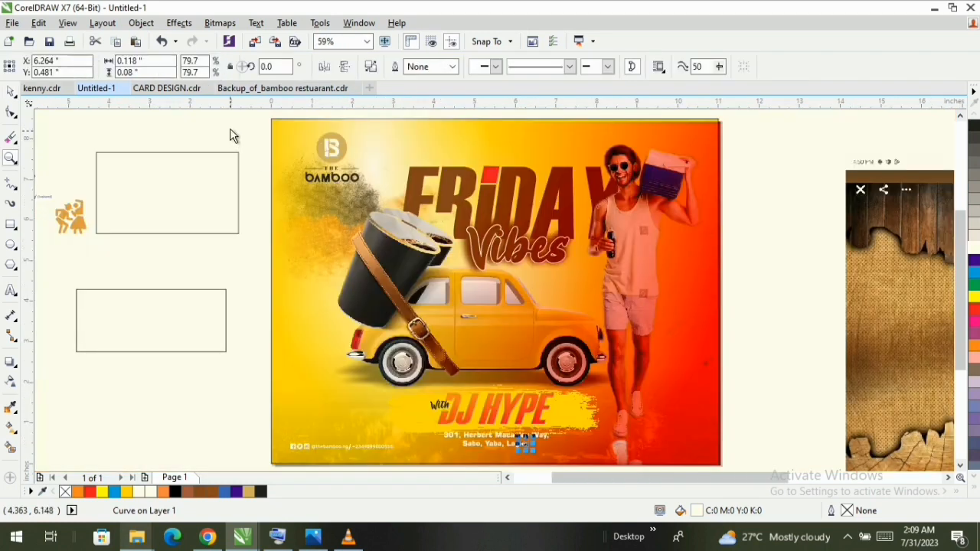
{"action": "right_click", "coordinate": [232, 132]}
{"action": "left_click", "coordinate": [257, 141]}
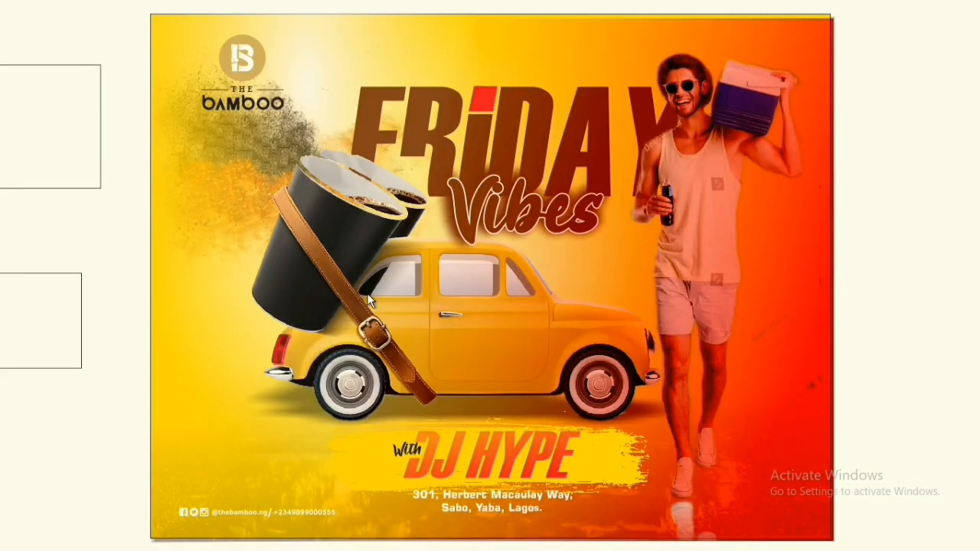